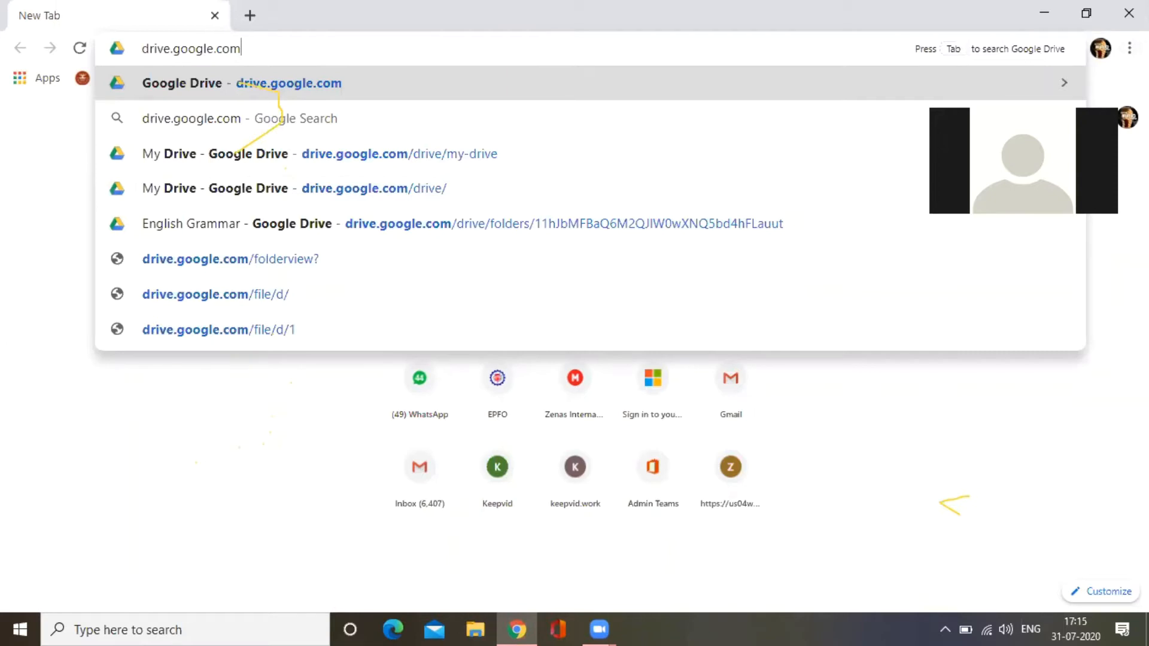
Step: Enlarge the browser's page zoom in several increments and switch the browser to full screen
click(1129, 48)
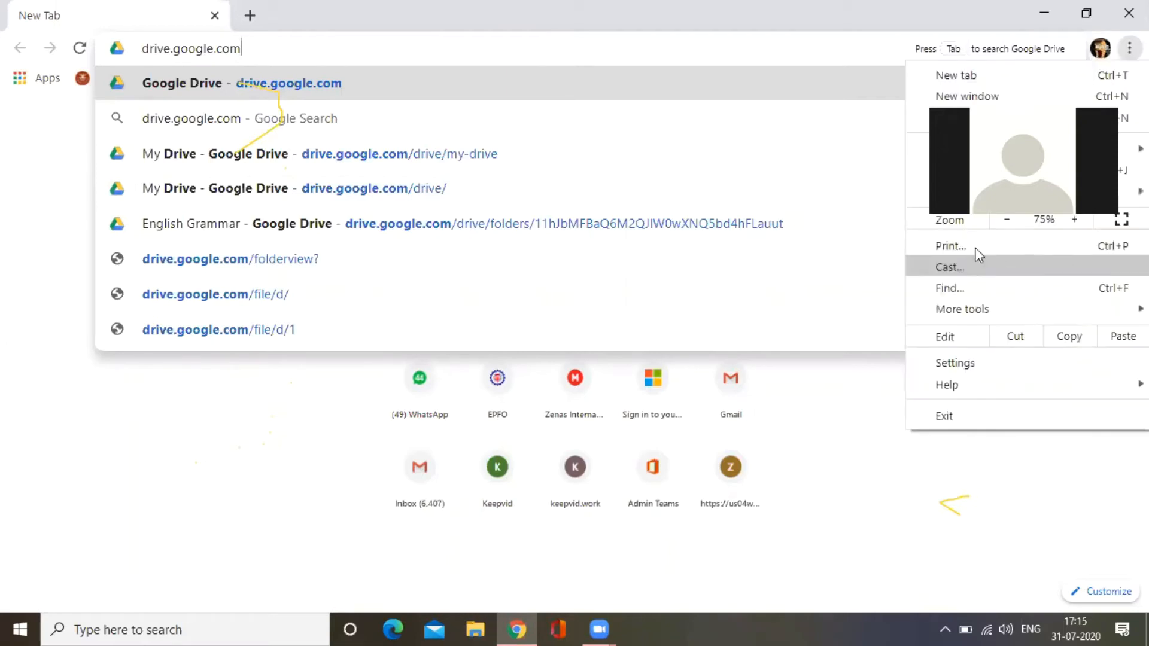
click(1076, 221)
click(1075, 220)
click(1076, 220)
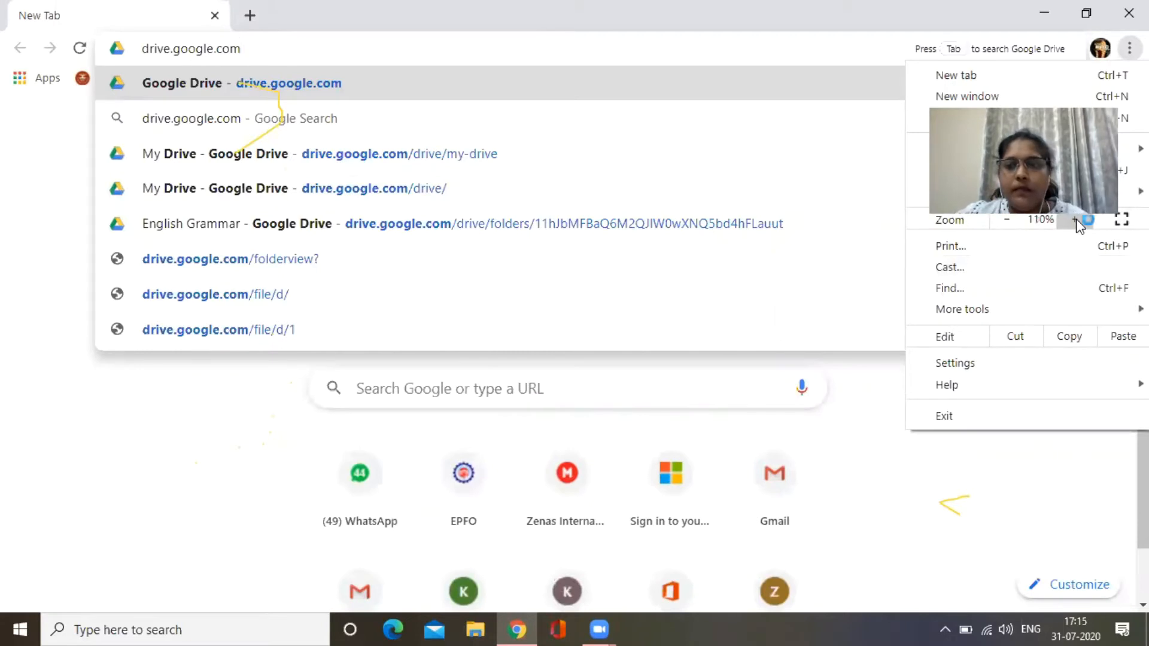
click(1076, 221)
click(1121, 220)
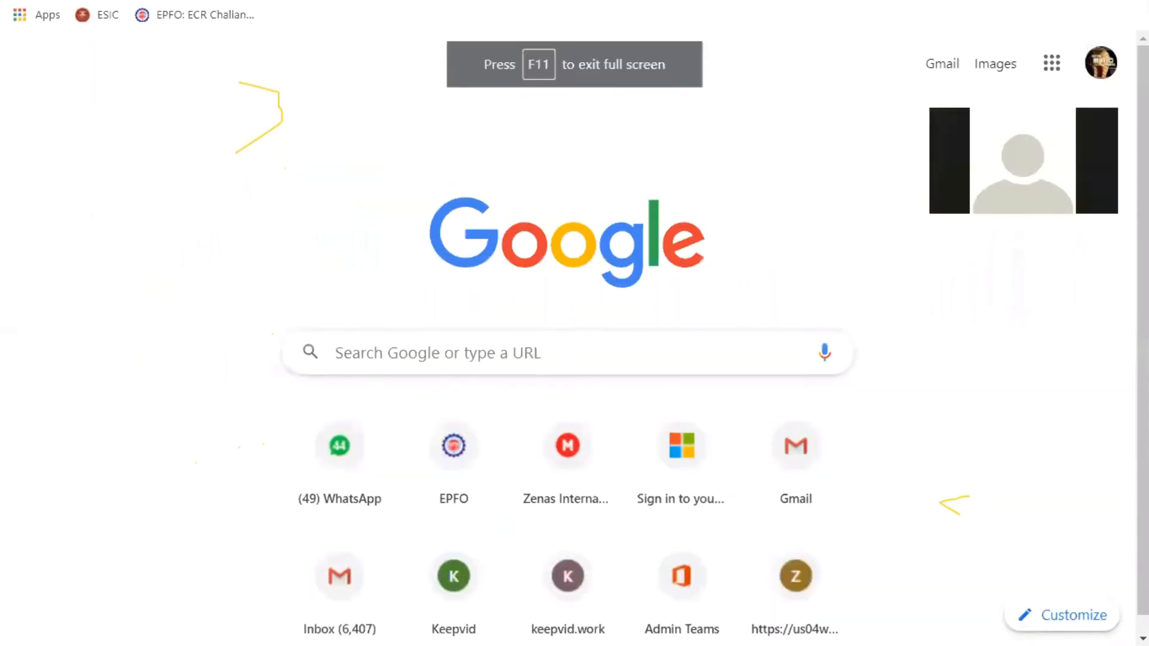
Step: Go to drive.google.com from the new tab page
click(432, 363)
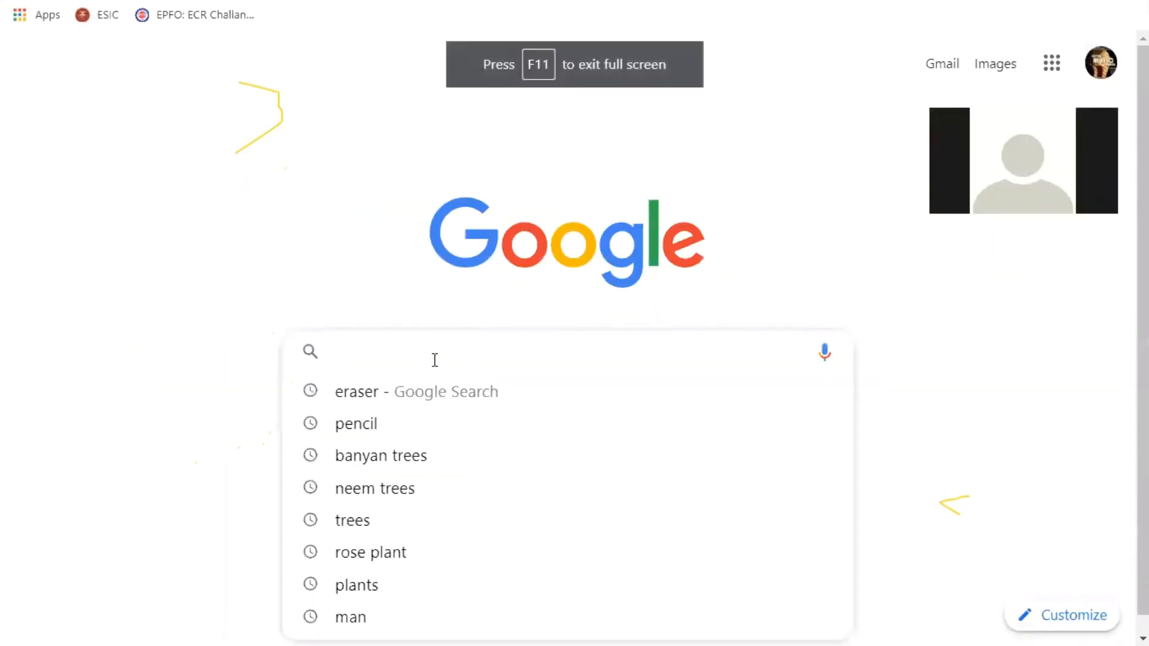
text(dr)
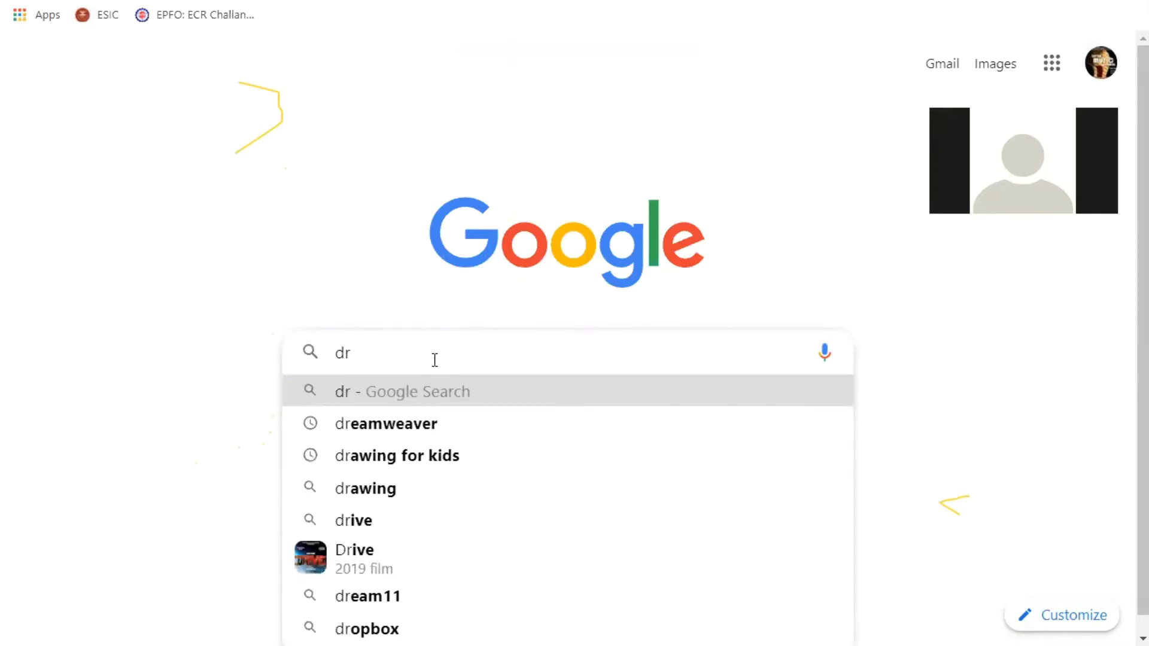
text(ive)
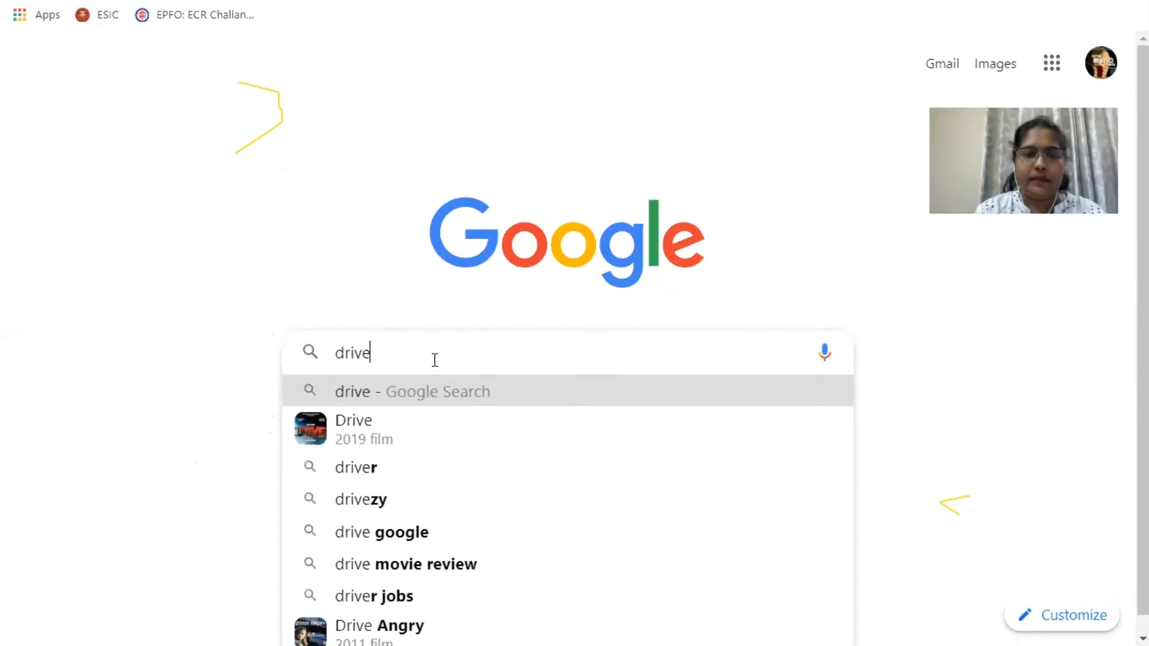
text(.gg)
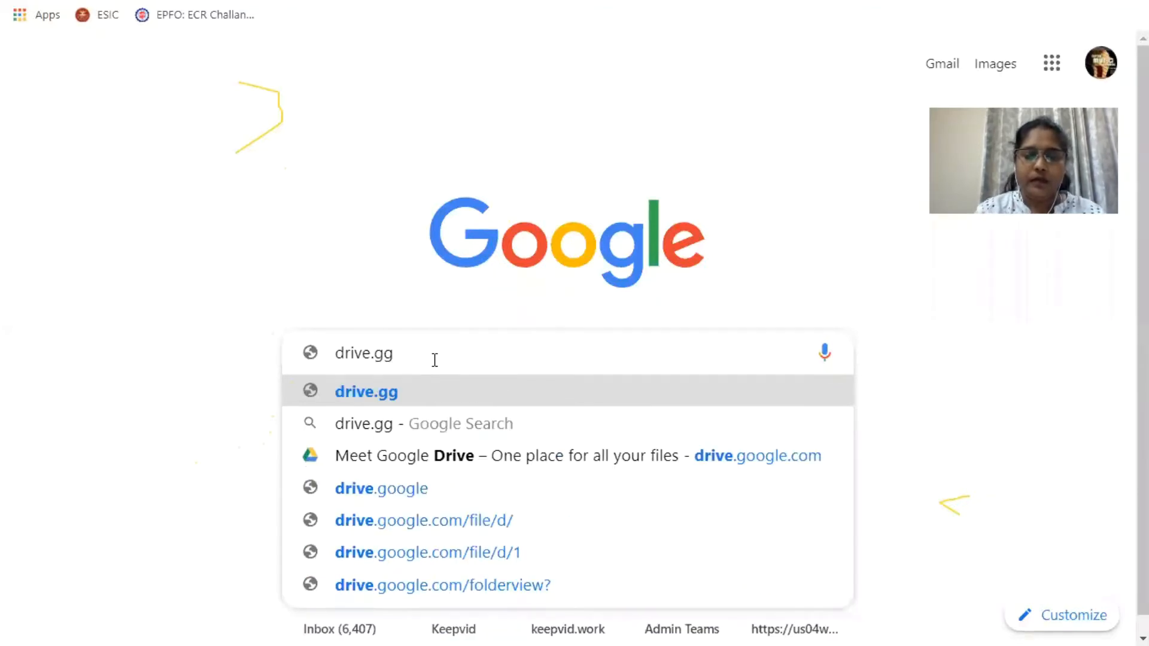
key(BackSpace)
text(oogle.com)
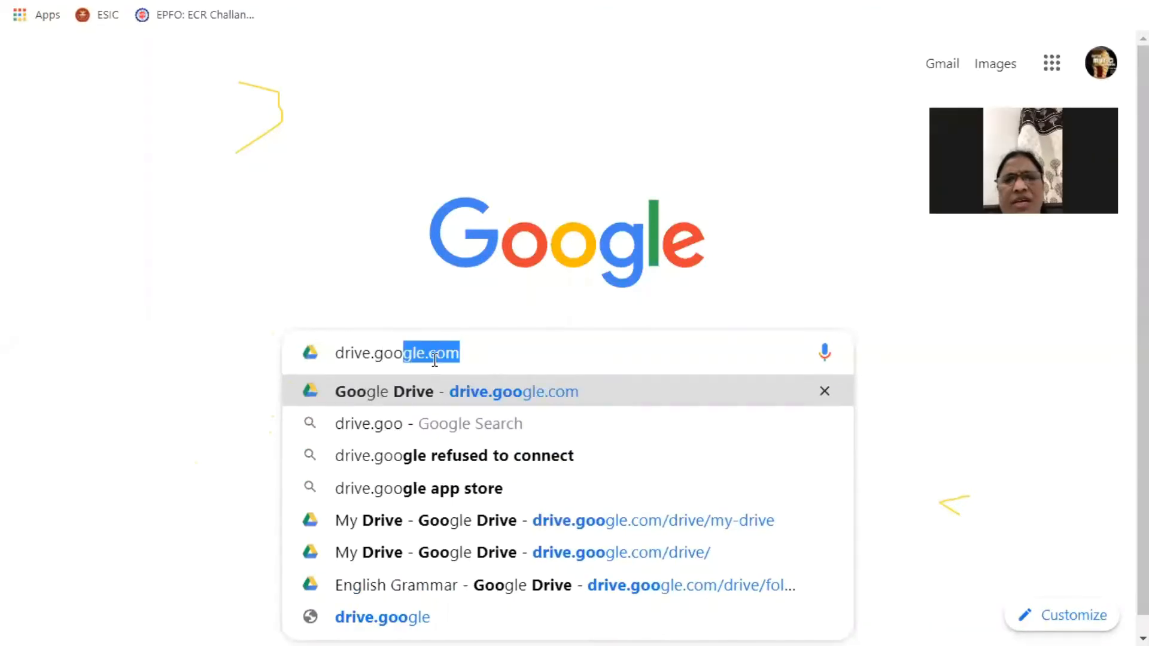
click(489, 360)
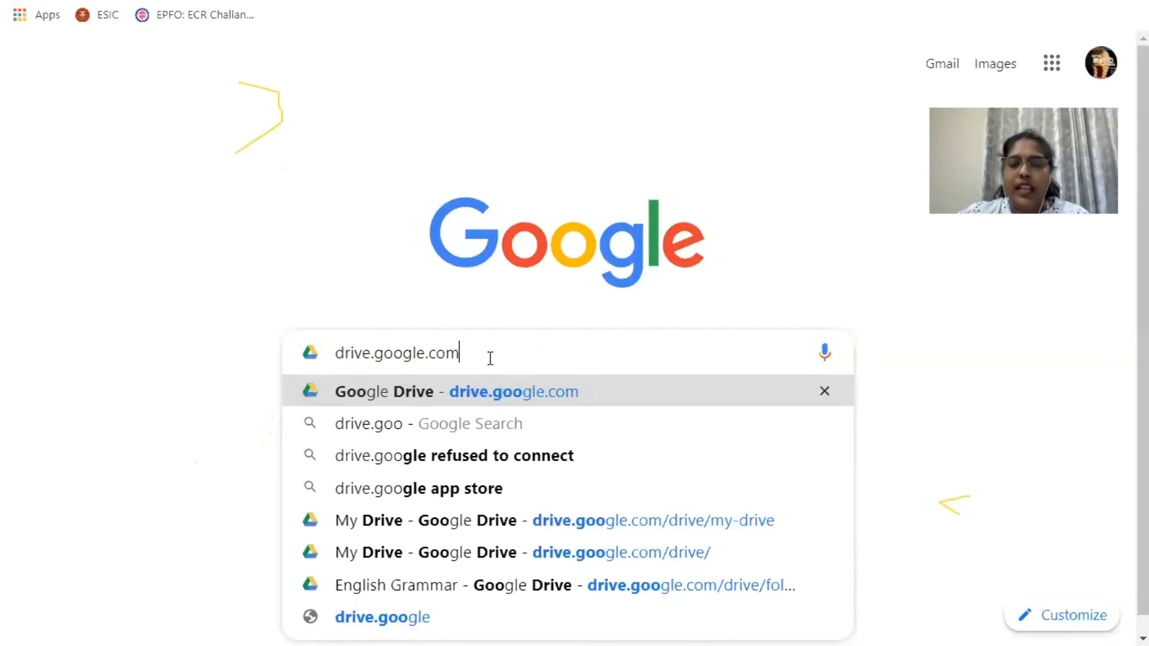
key(Return)
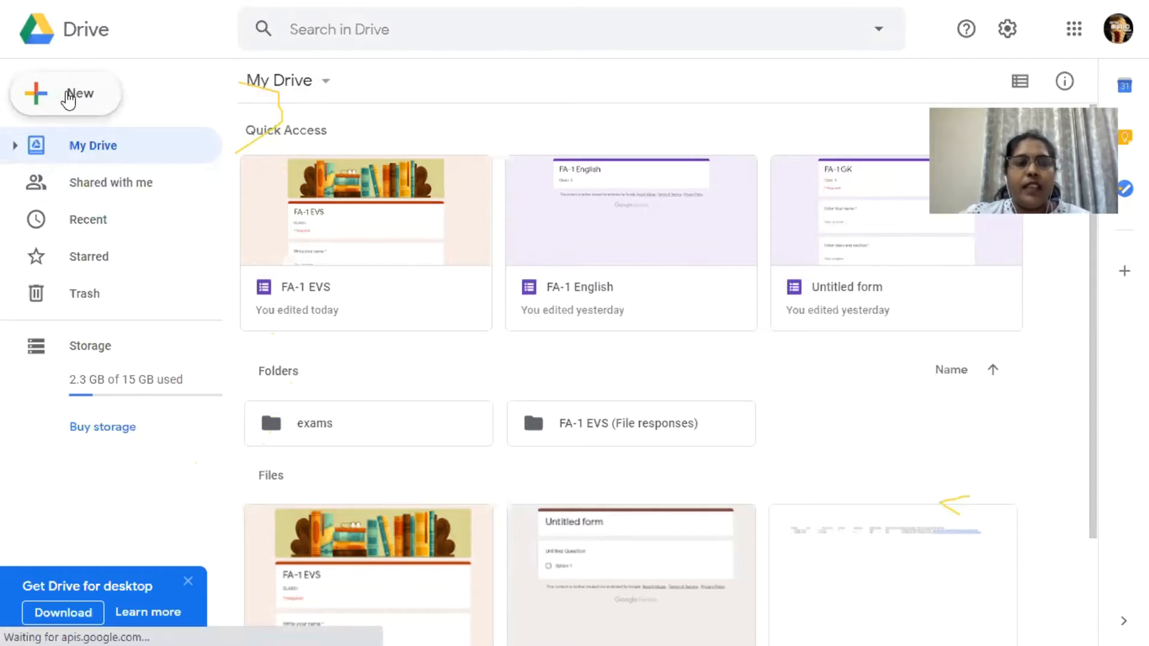
Step: Create a new blank Google Forms form in My Drive
click(69, 98)
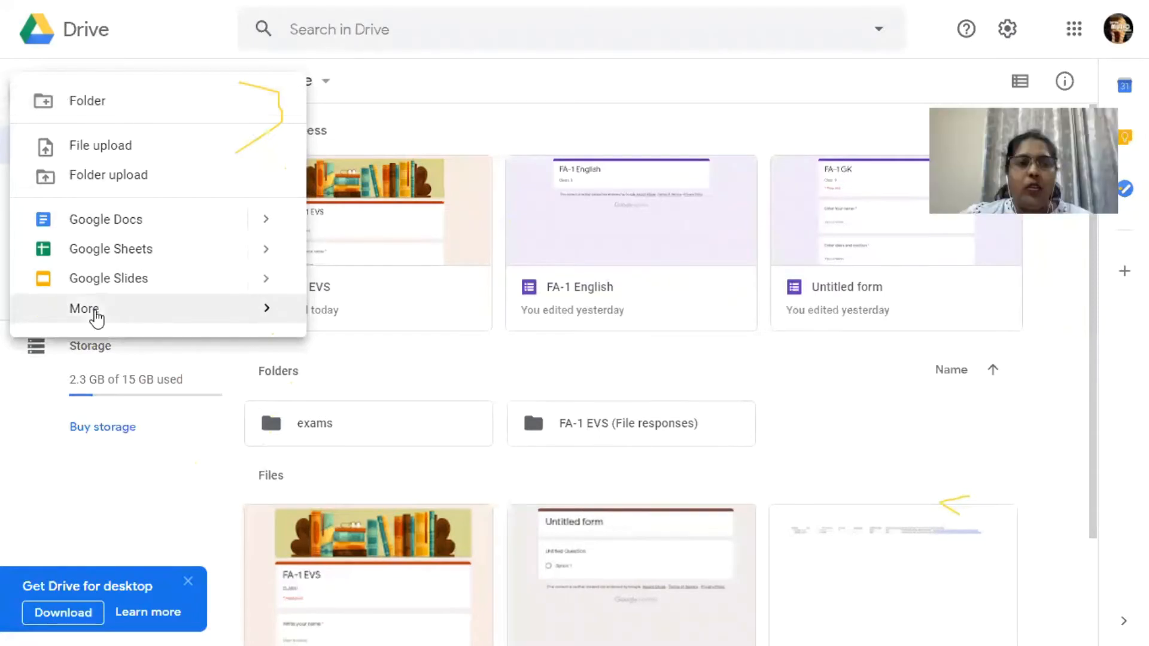
mouse_move(96, 317)
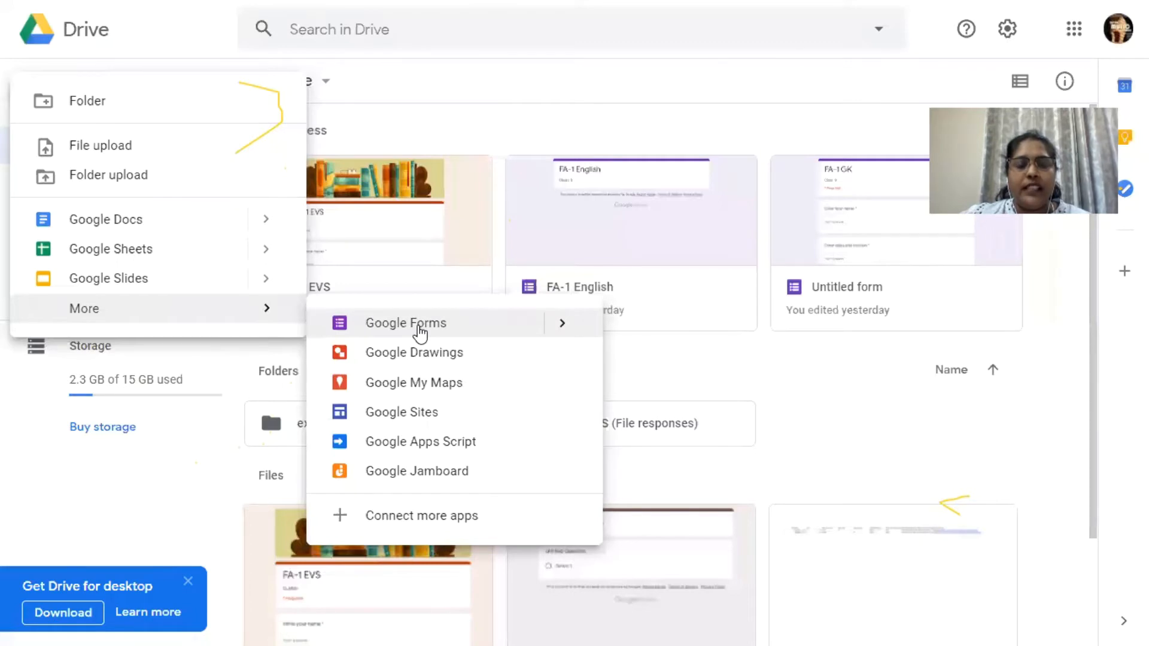
click(419, 329)
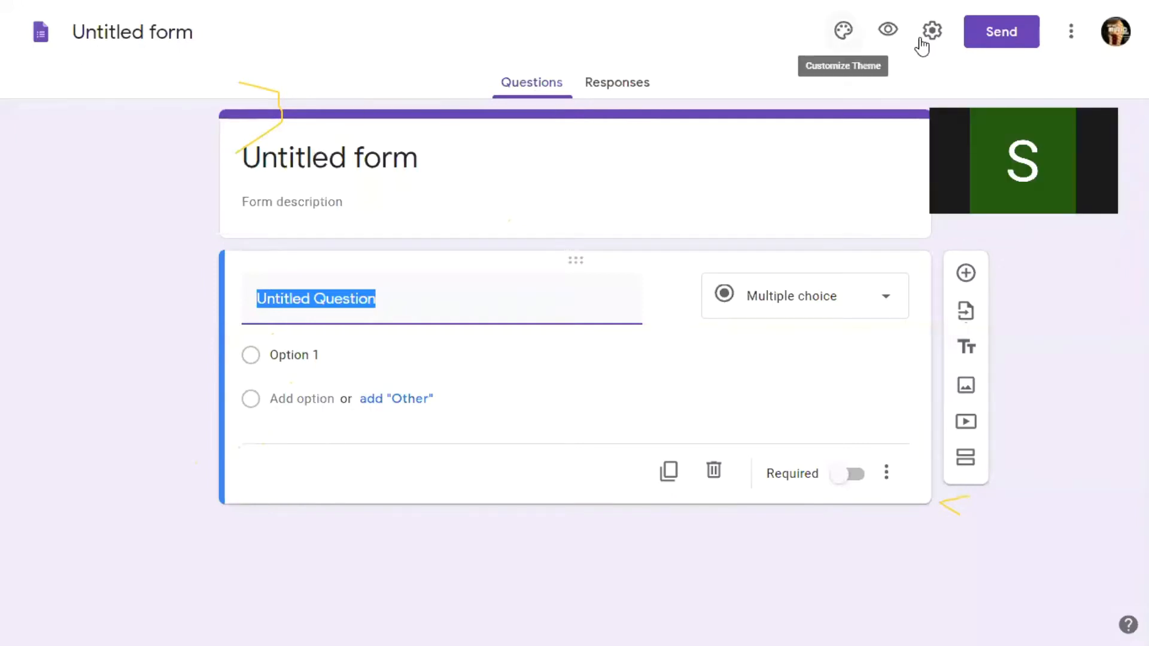
Step: Set the form's header image to the Work and School theme picture of a desk with notepad, pencils and coffee cup
click(845, 39)
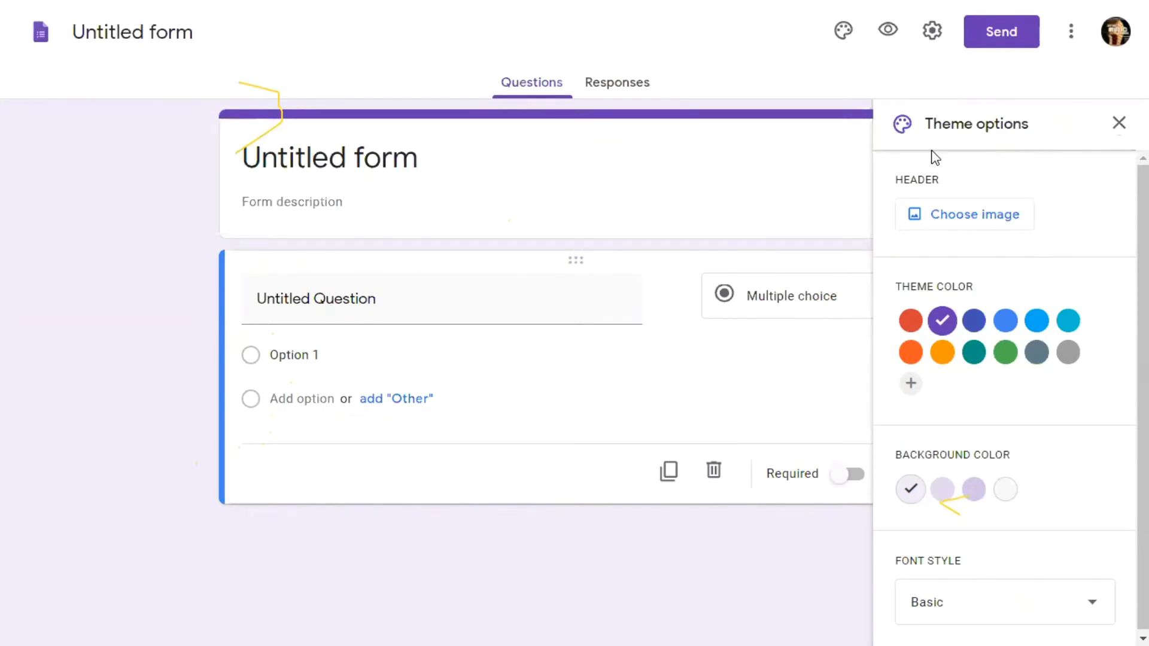
click(950, 216)
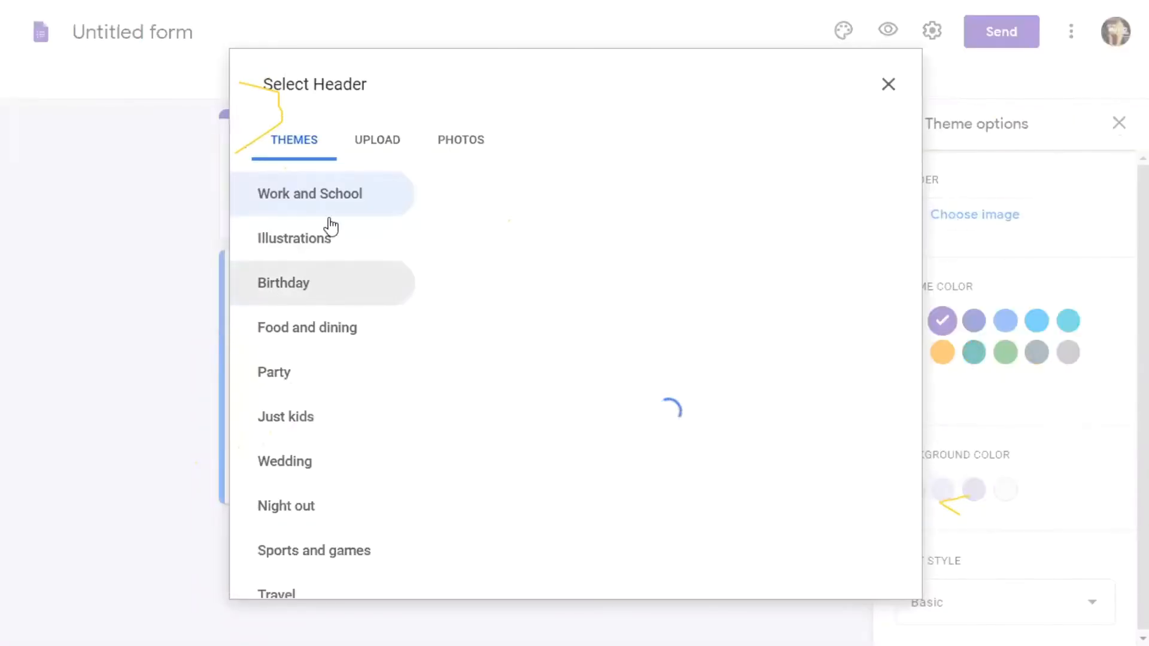
click(377, 144)
click(305, 151)
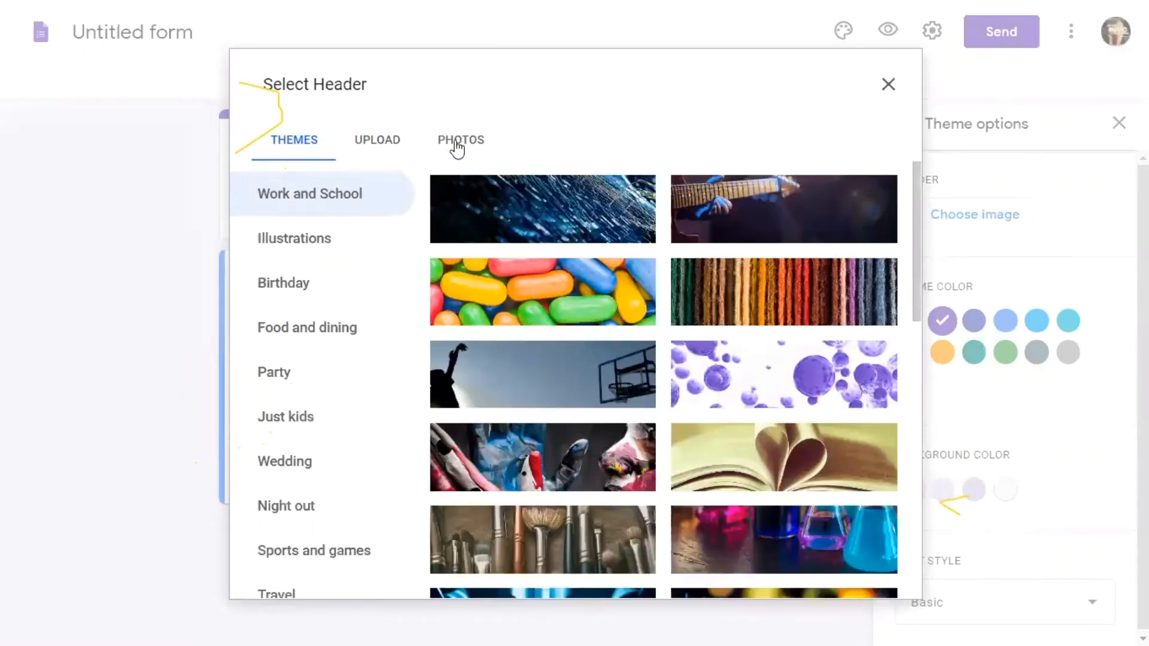
scroll(693, 443, down, 5)
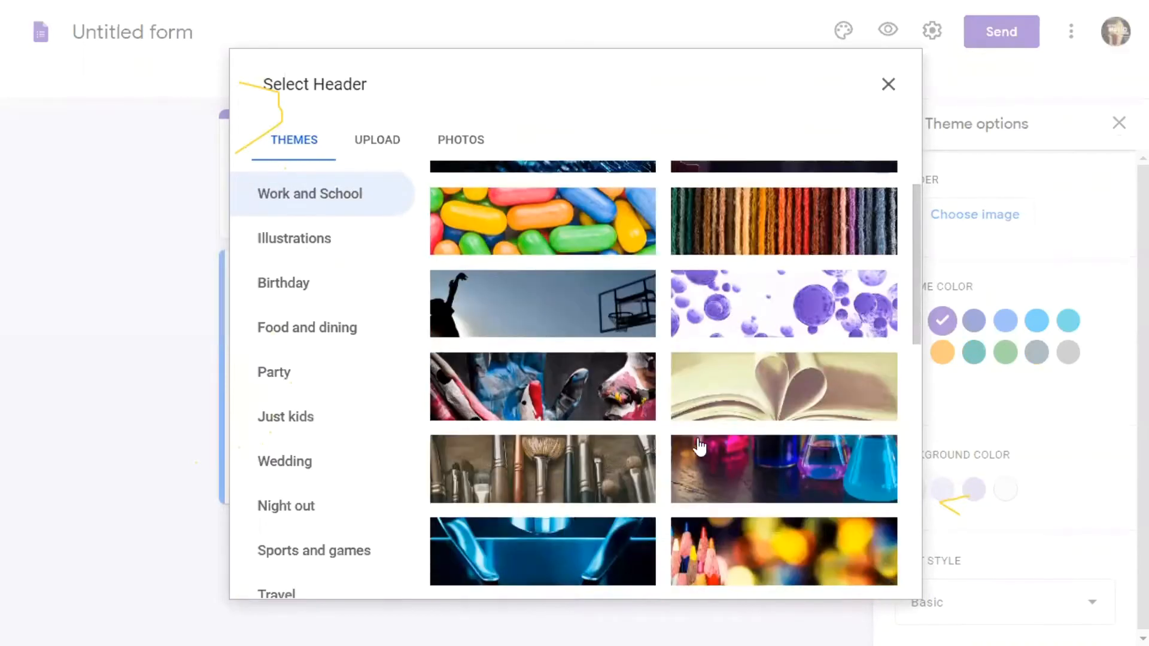
scroll(707, 434, down, 10)
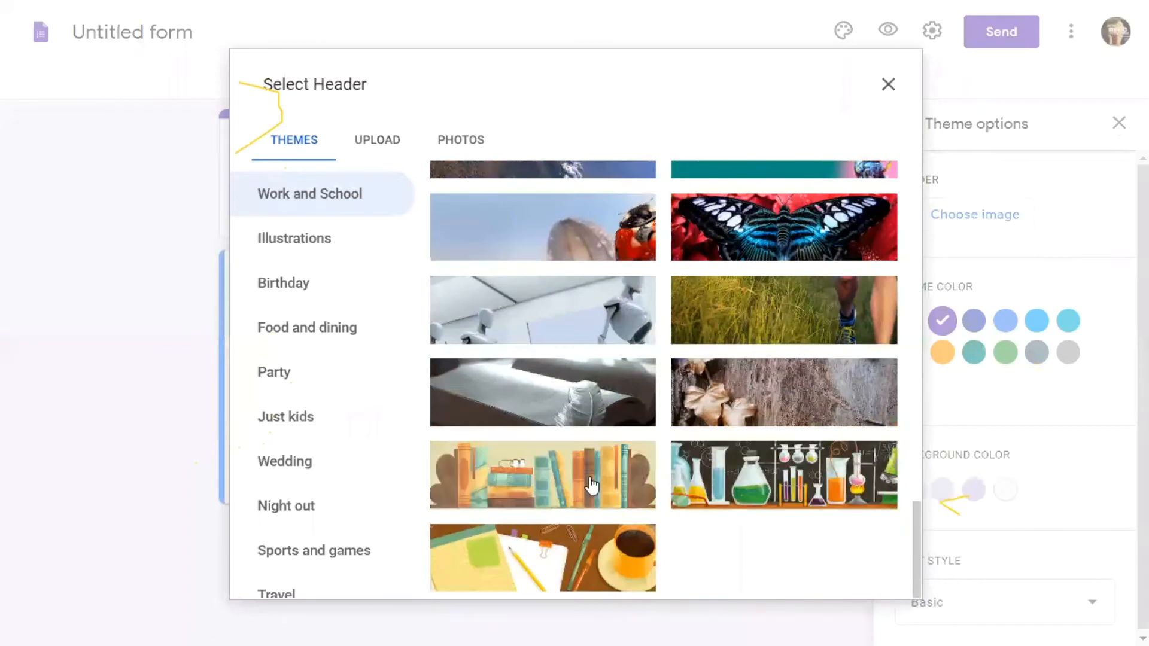
click(565, 543)
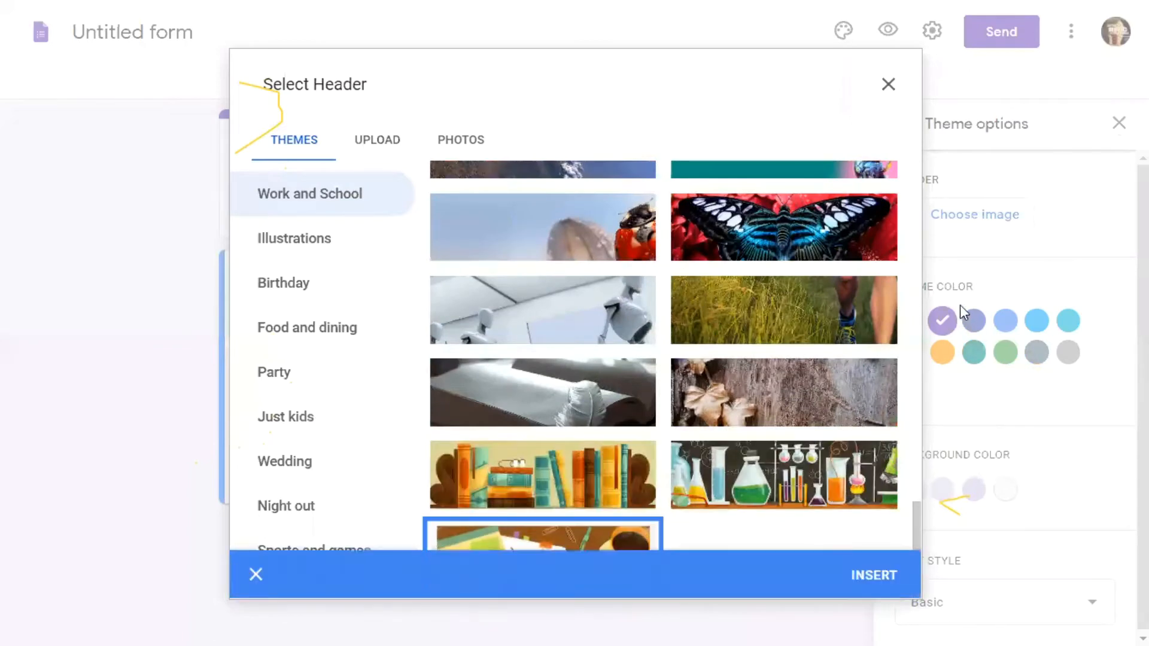
click(874, 574)
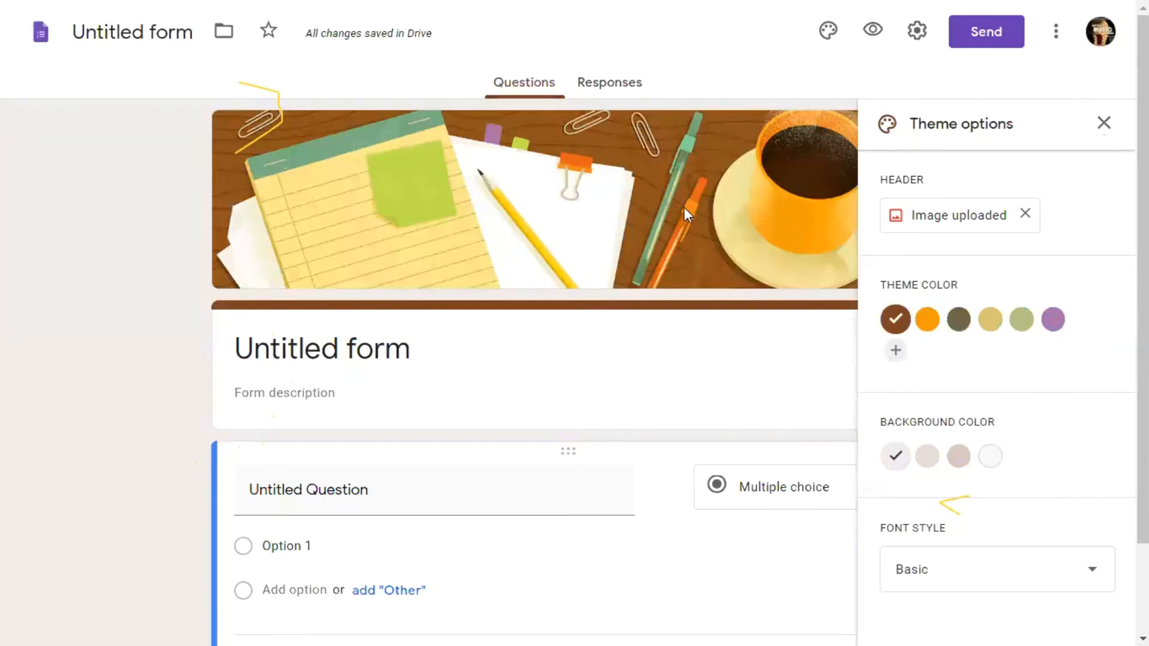
scroll(648, 167, down, 2)
scroll(650, 164, up, 2)
scroll(618, 235, down, 1)
scroll(617, 235, up, 1)
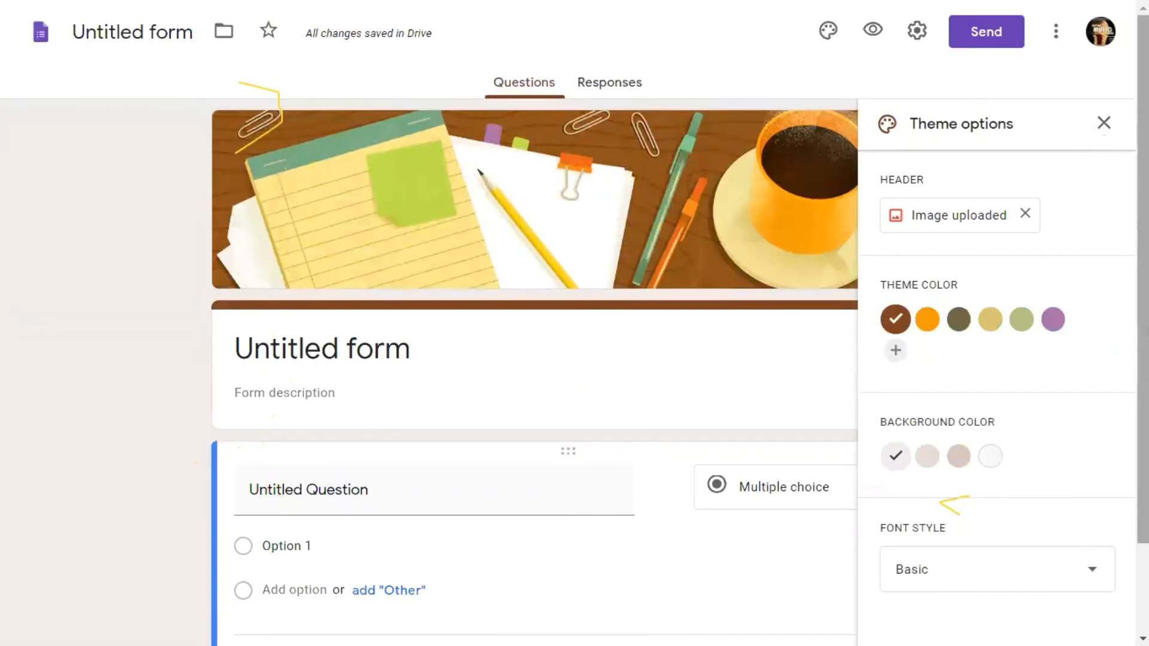
scroll(721, 209, down, 1)
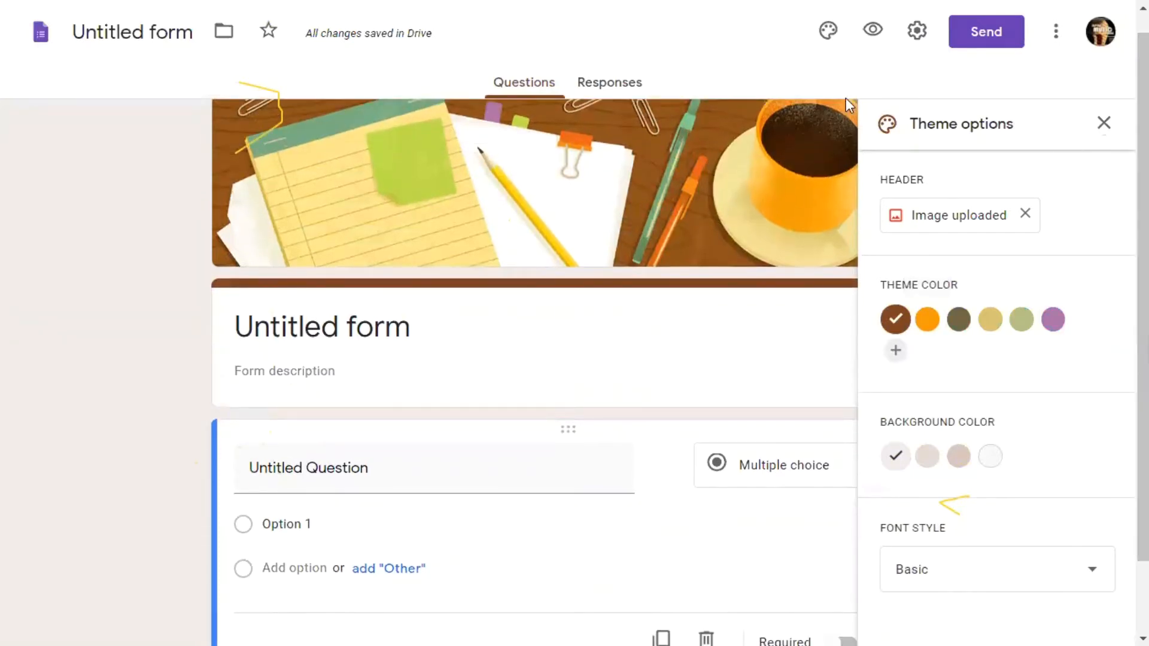
scroll(653, 137, up, 1)
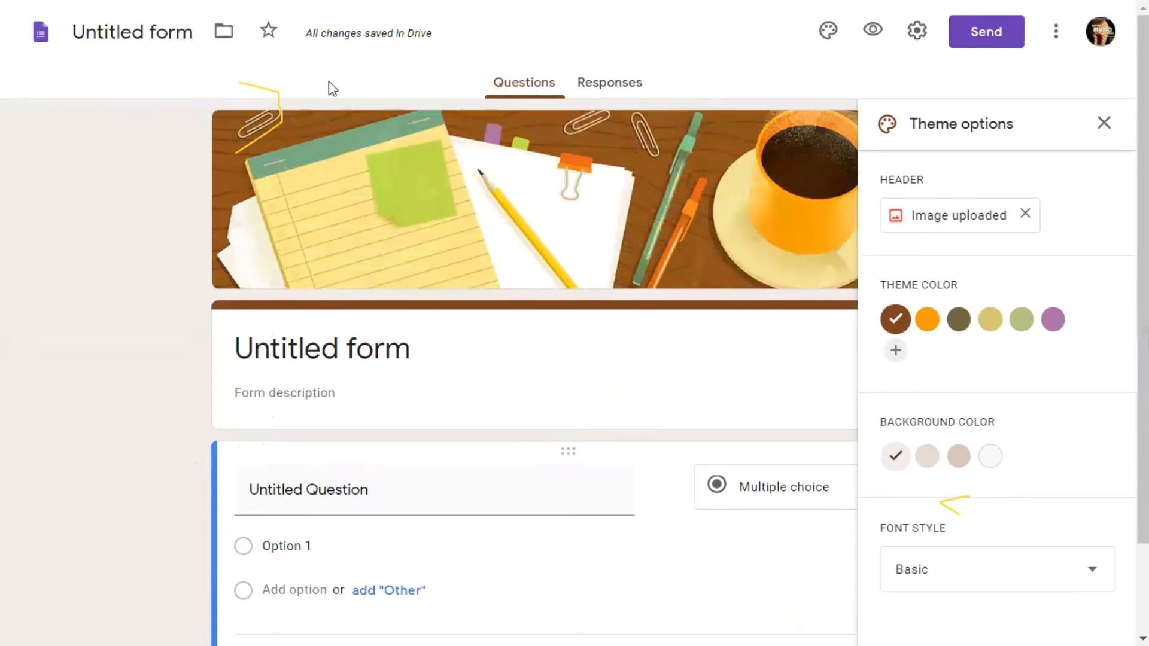
Step: Turn on "Make this a quiz" in the form's settings and save them
click(915, 34)
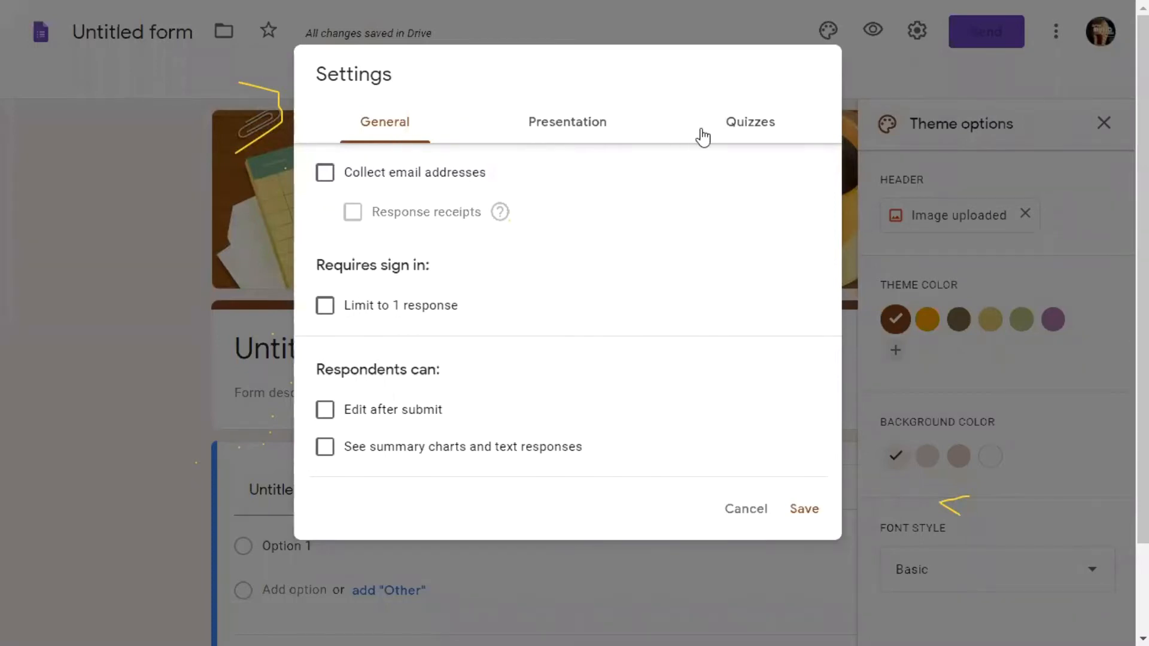
click(758, 125)
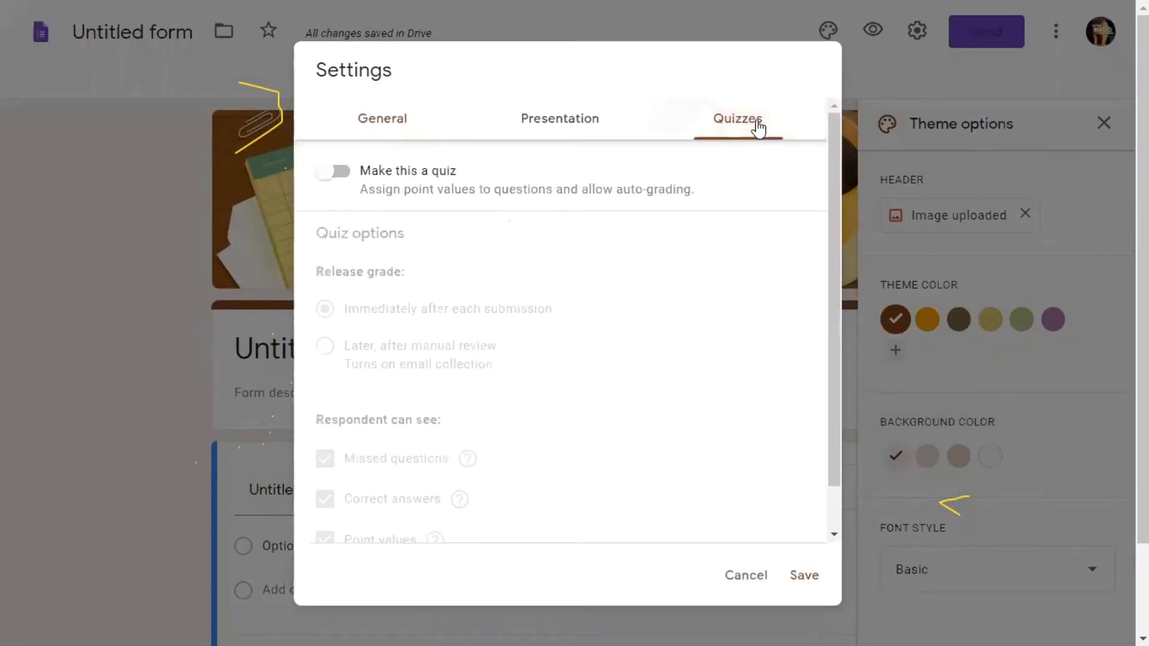
click(343, 177)
click(343, 177)
click(342, 178)
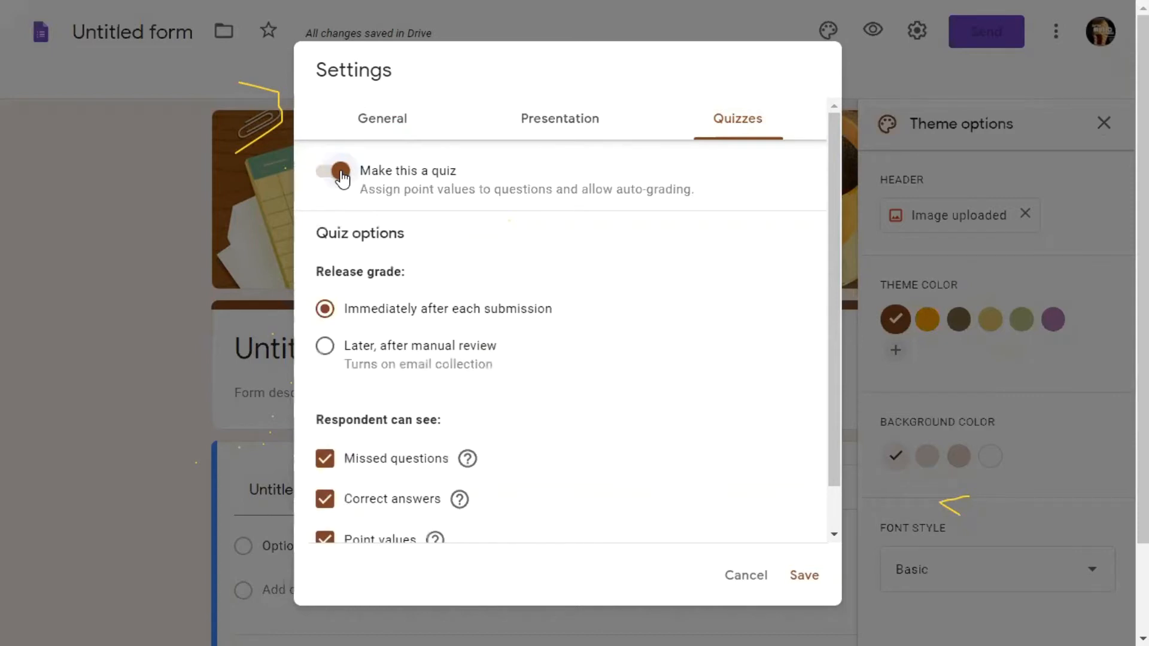
scroll(383, 286, down, 1)
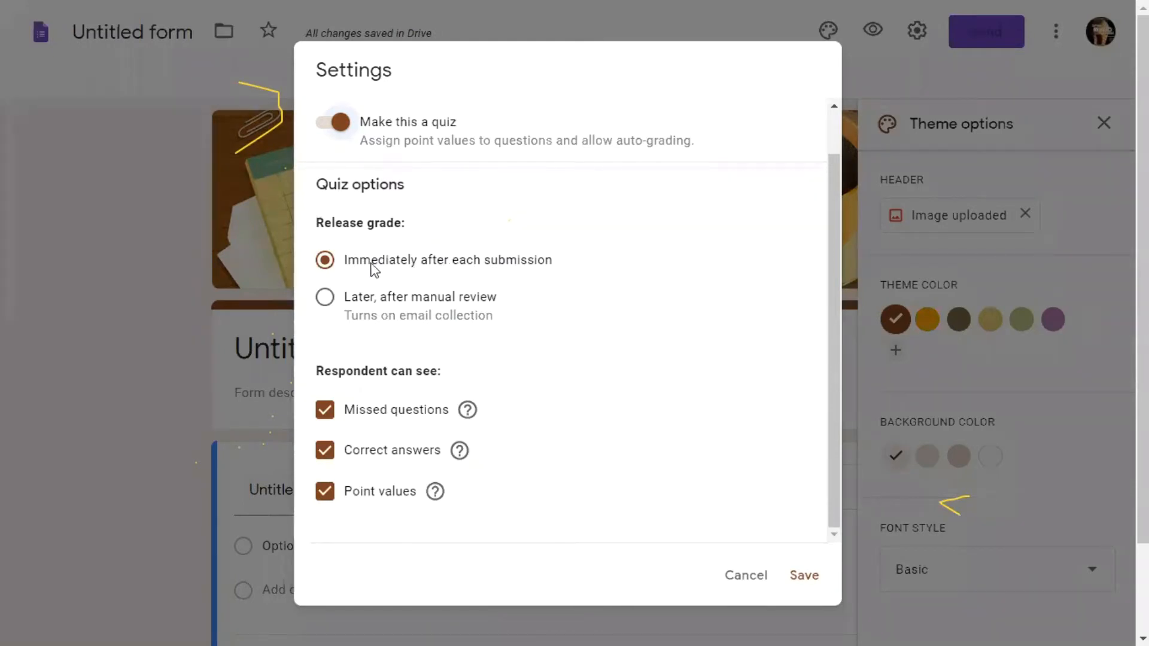
scroll(431, 218, up, 1)
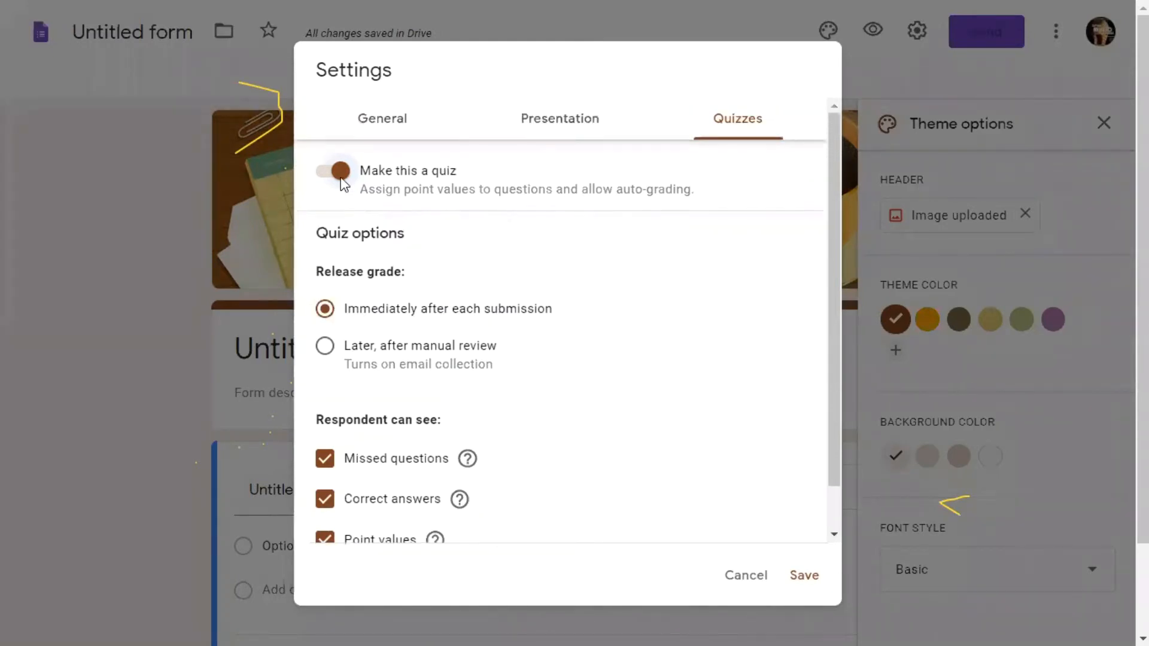
click(335, 173)
click(335, 173)
click(806, 575)
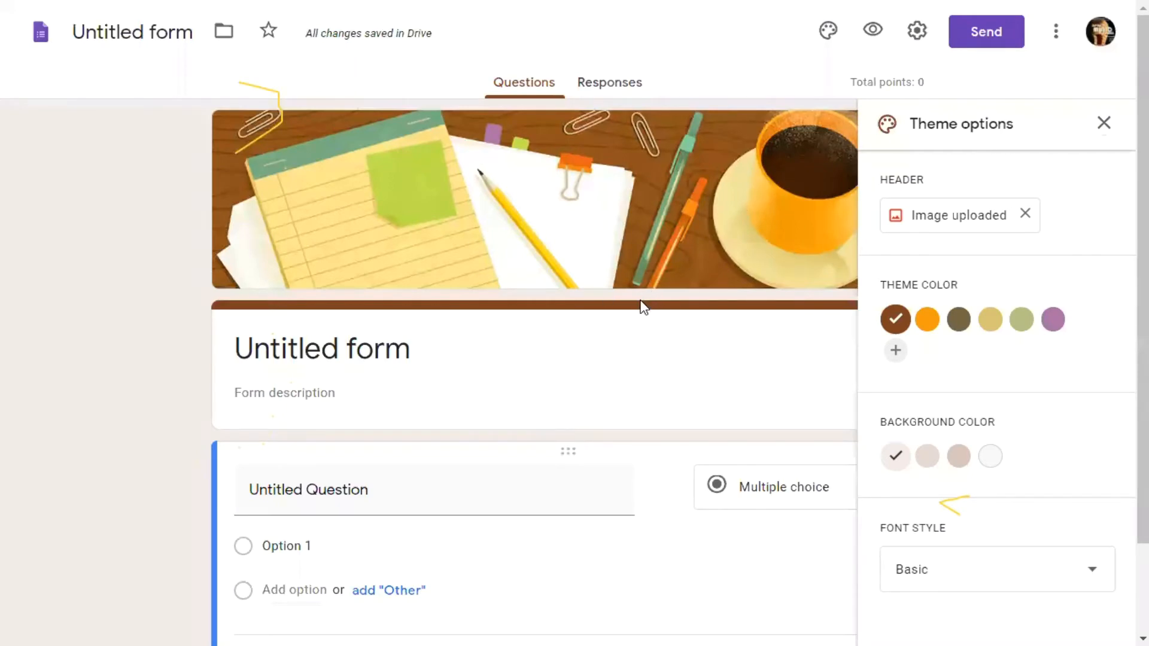
Step: Close the theme options to show the full form editor
scroll(643, 307, down, 2)
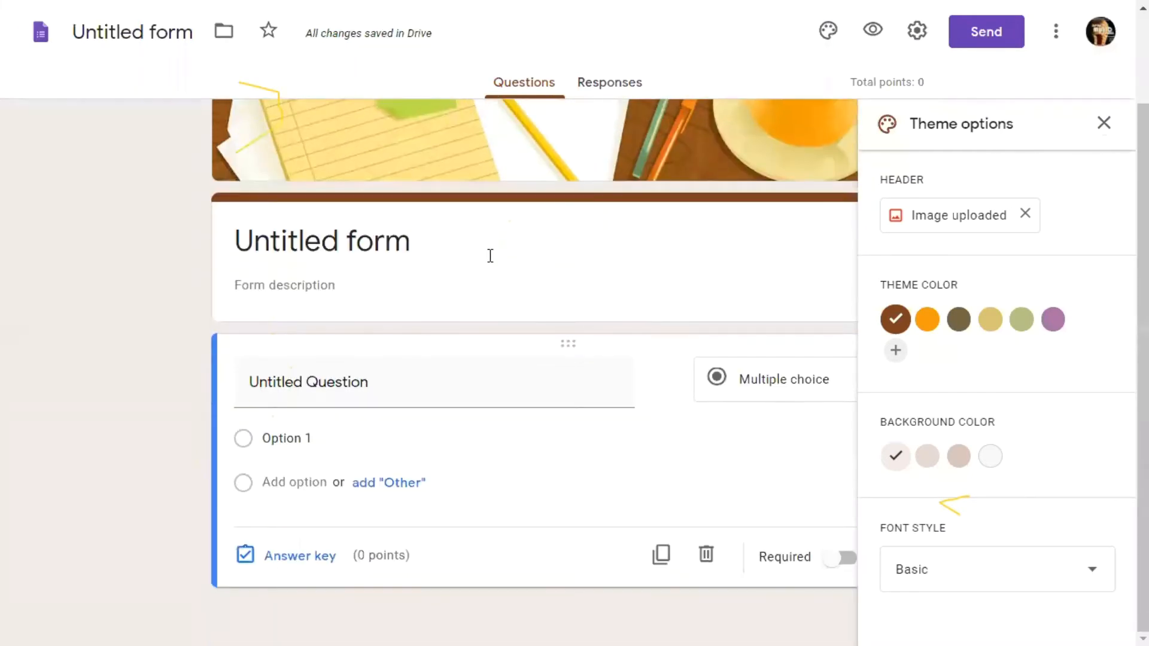
scroll(490, 256, up, 2)
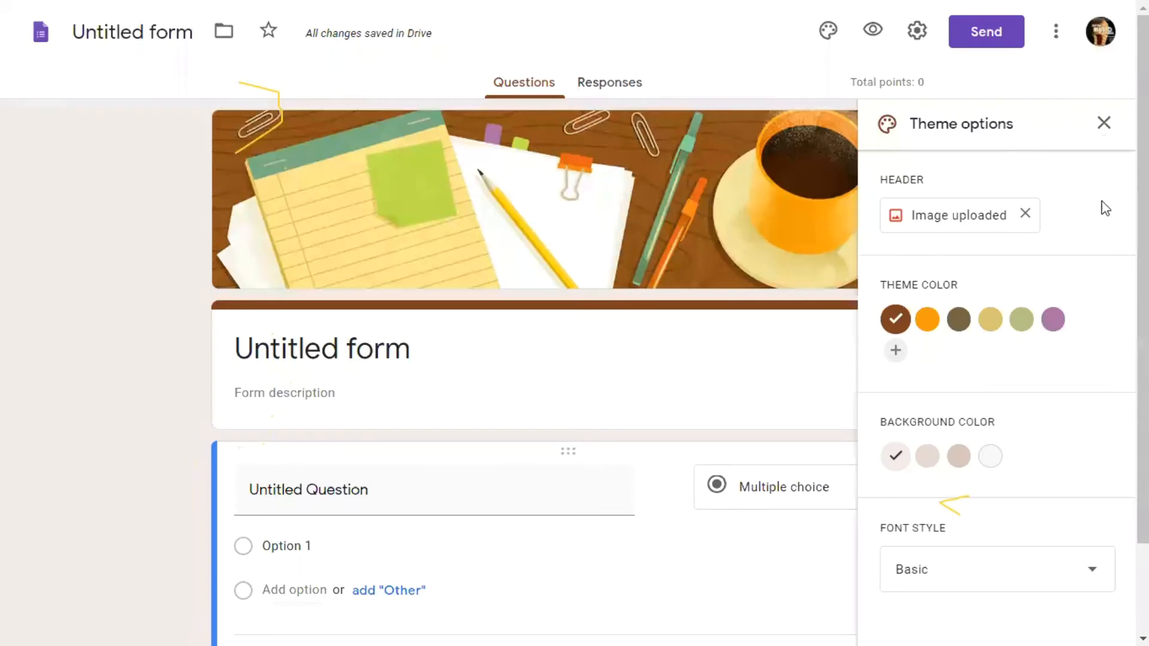
click(1104, 123)
Step: Replace the form's title with "FA-I EVS"
scroll(606, 299, down, 2)
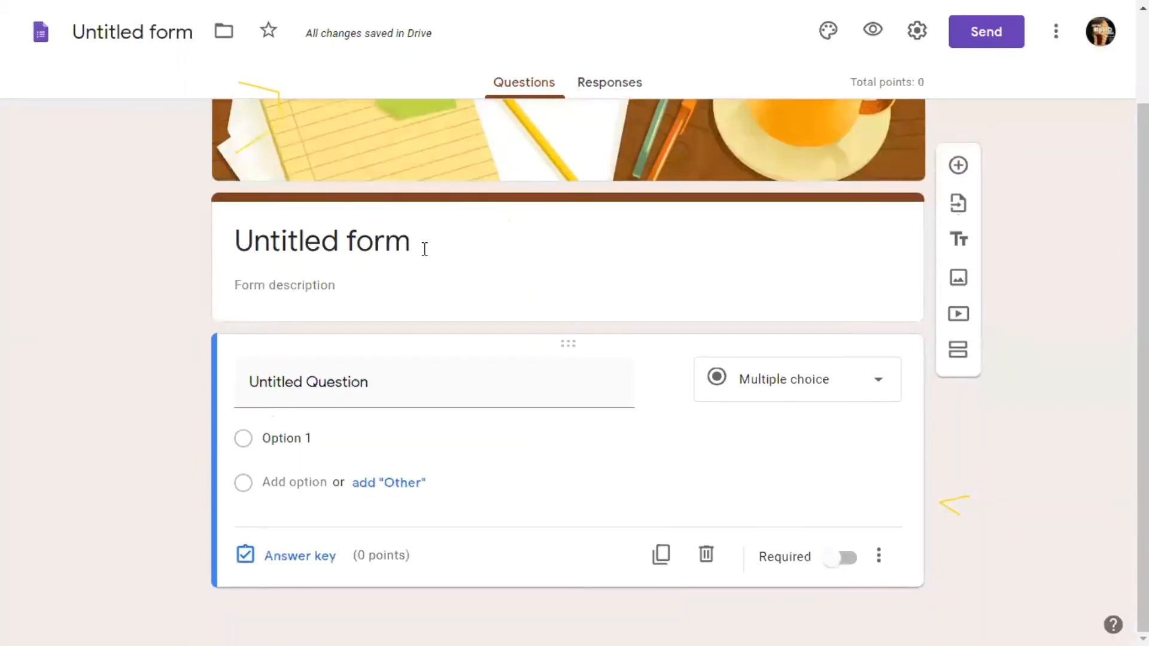
scroll(436, 261, up, 2)
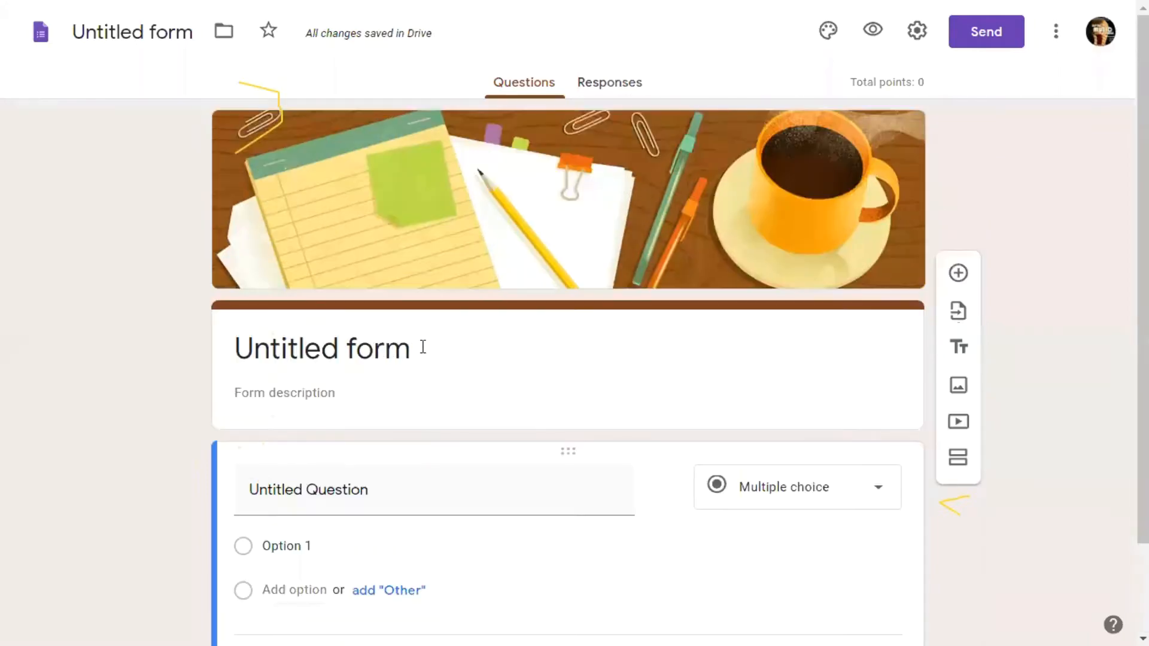
click(424, 347)
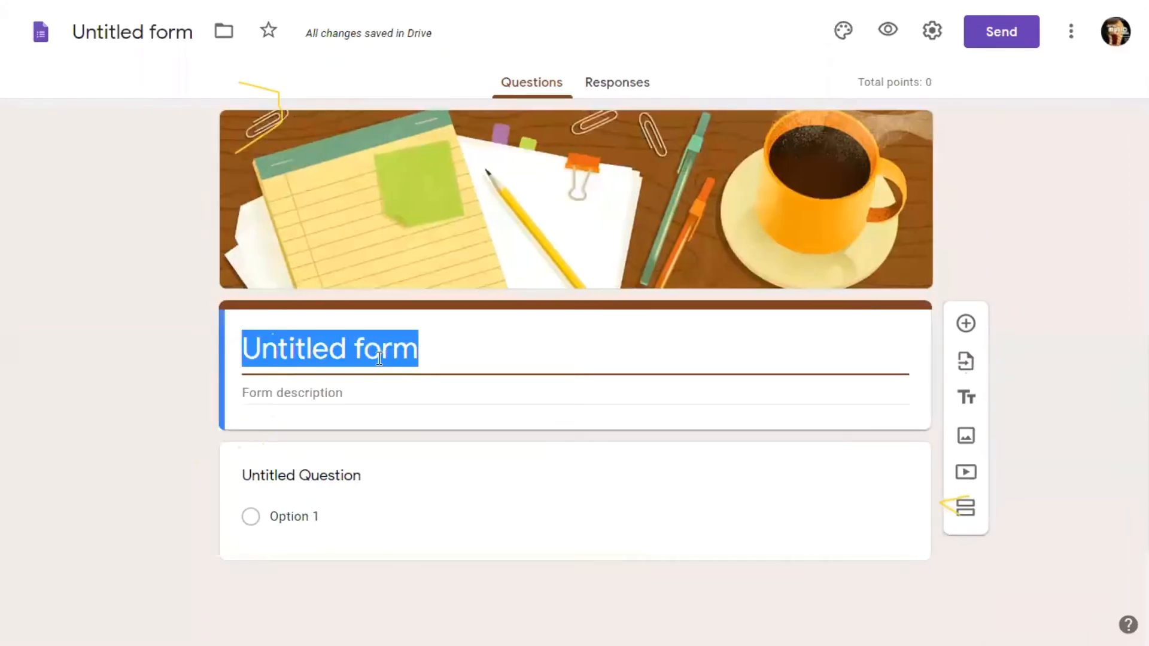
text(FA)
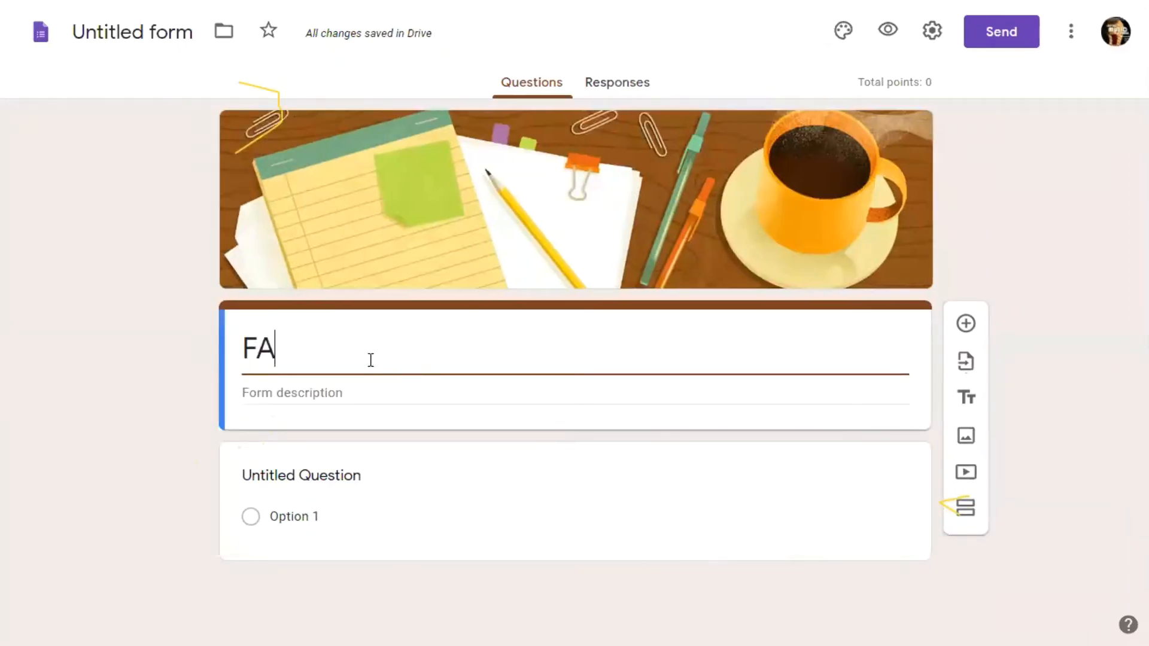
text(_I)
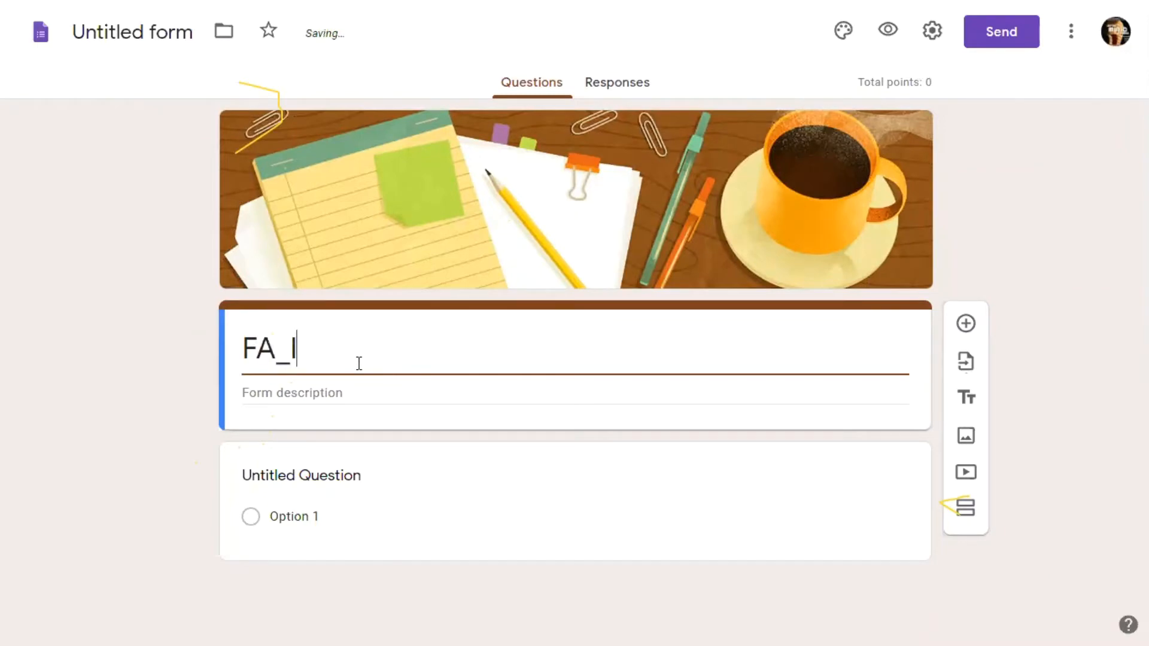
key(BackSpace)
key(BackSpace)
text(-I E)
key(BackSpace)
text(EVS)
click(191, 594)
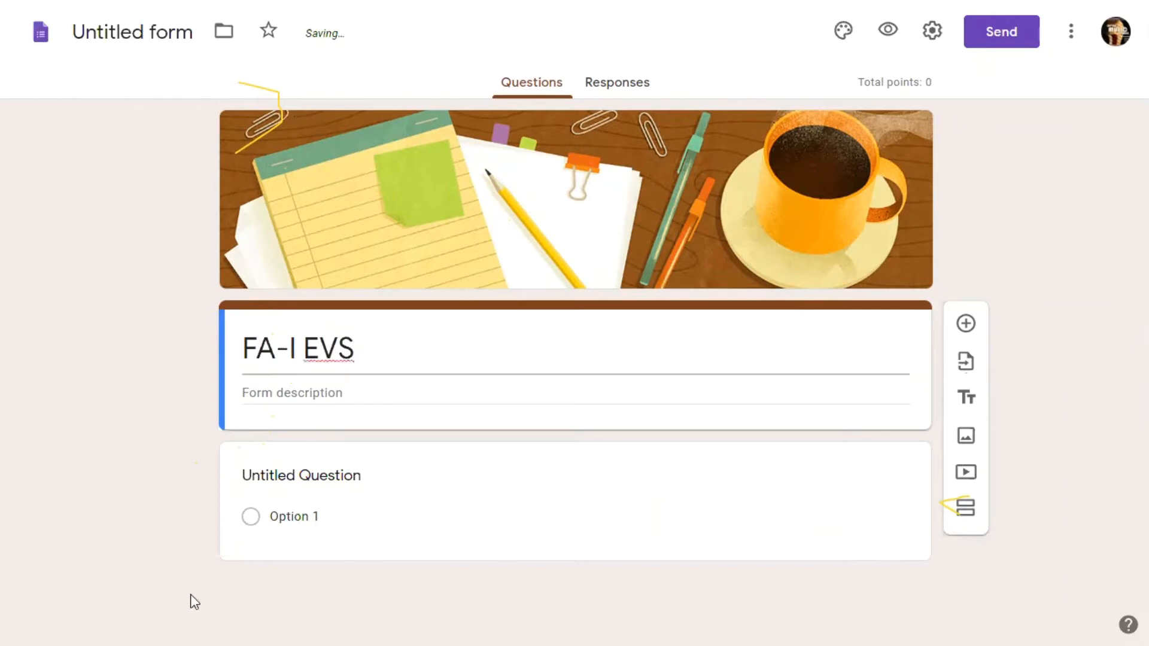
Step: Enter "CLASS 1" as the form description under the title
click(313, 390)
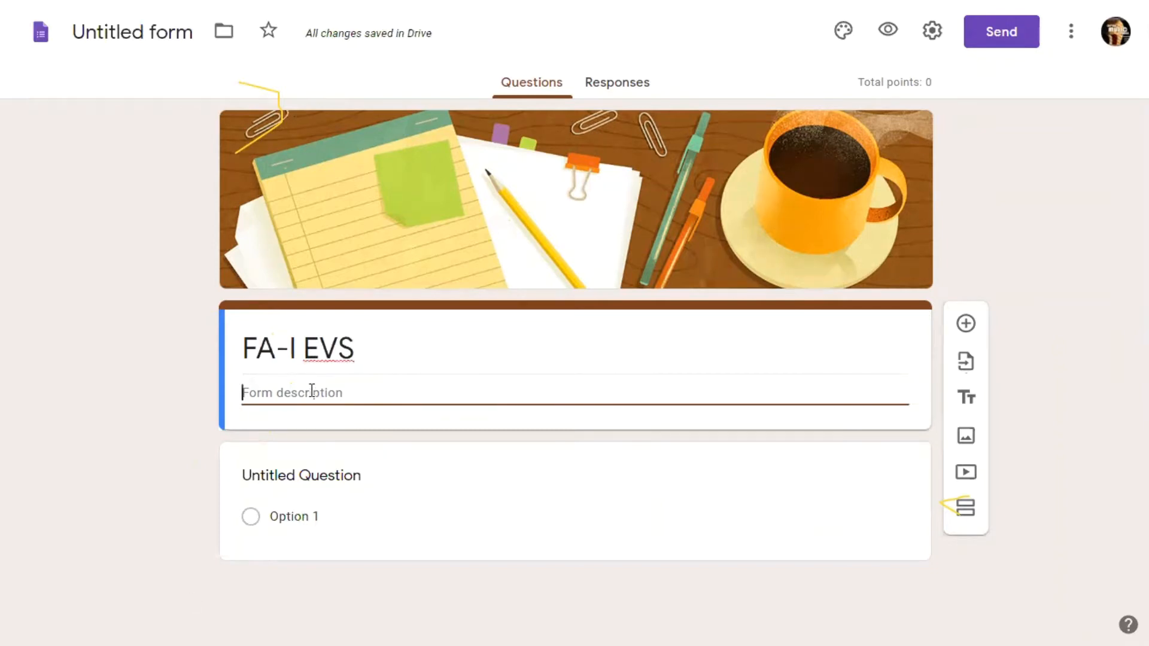
text(CLASS)
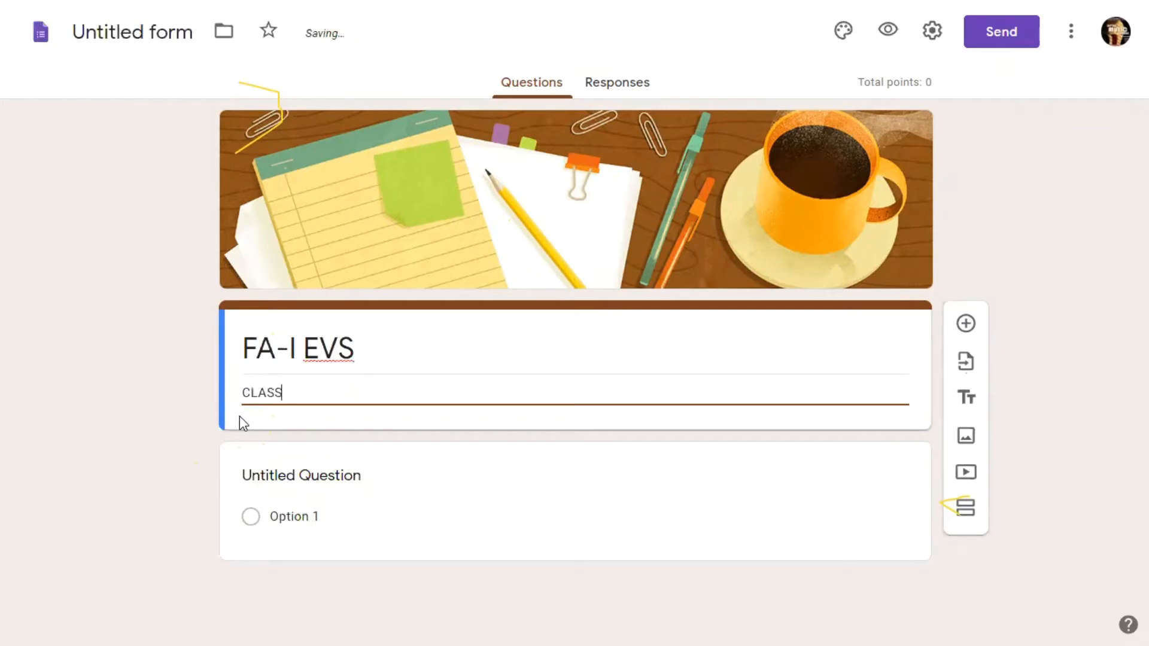
text( 1)
triple_click(268, 346)
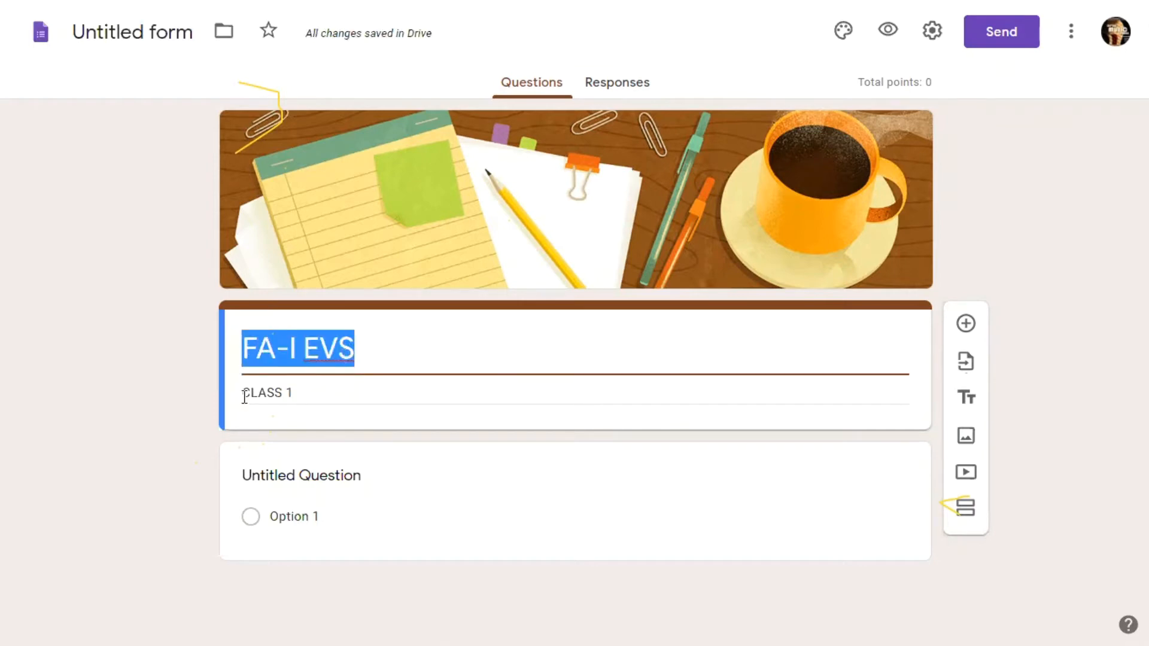
triple_click(305, 394)
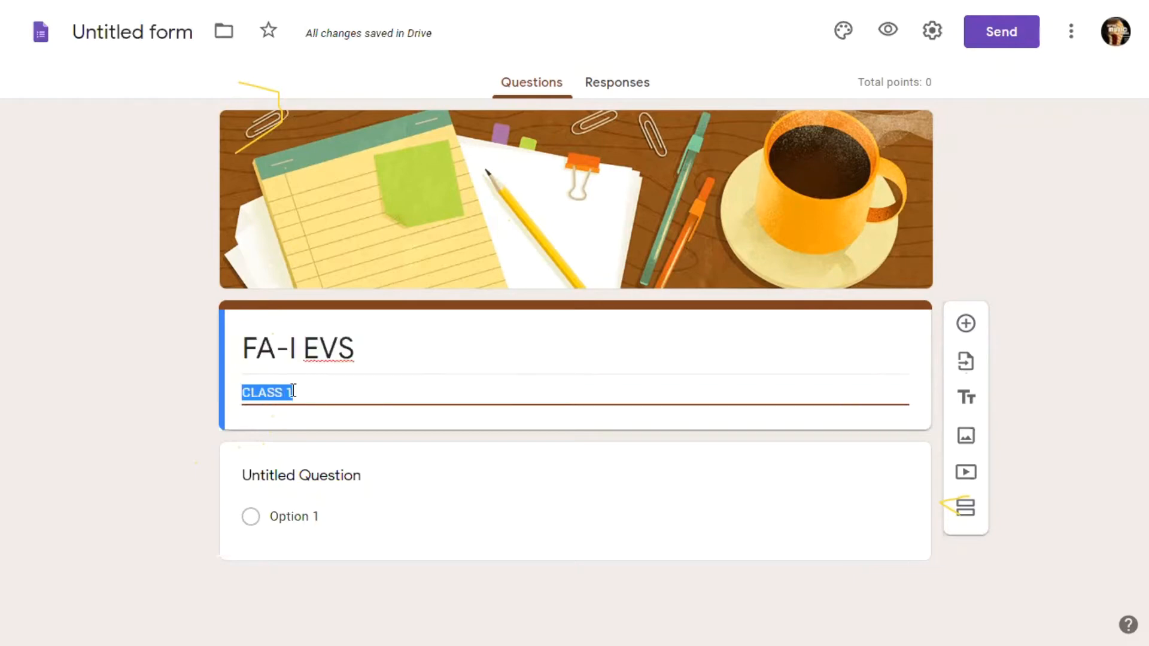
click(294, 392)
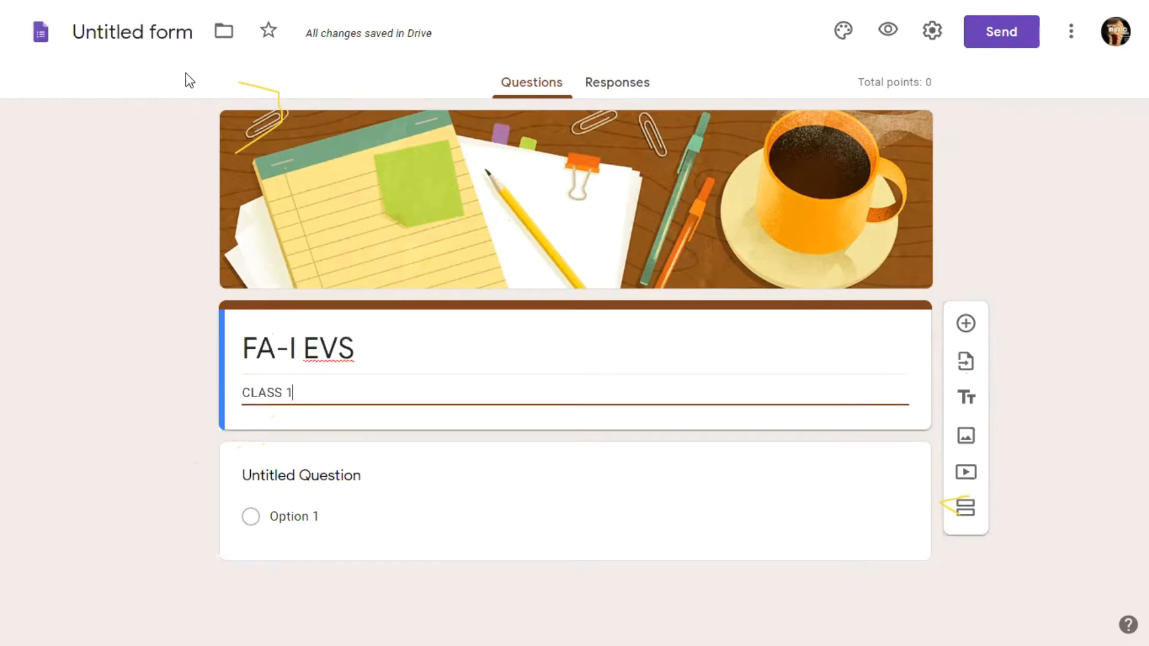
Step: Name the form file "FA-I EVS" to match its title and star it
click(167, 35)
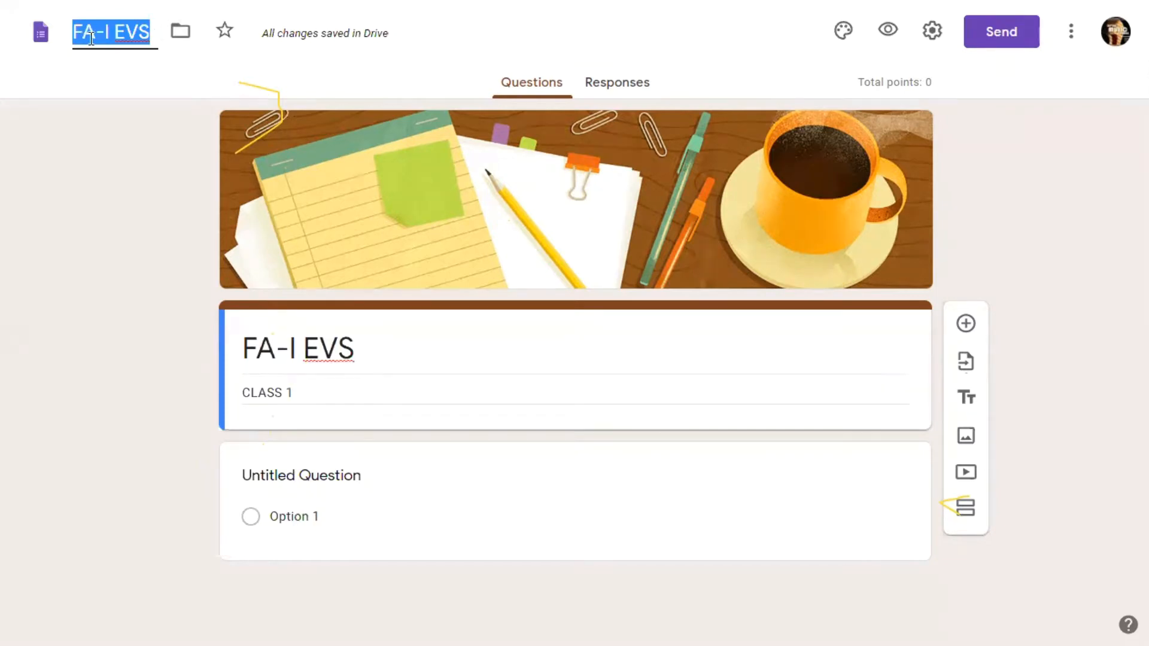
click(221, 33)
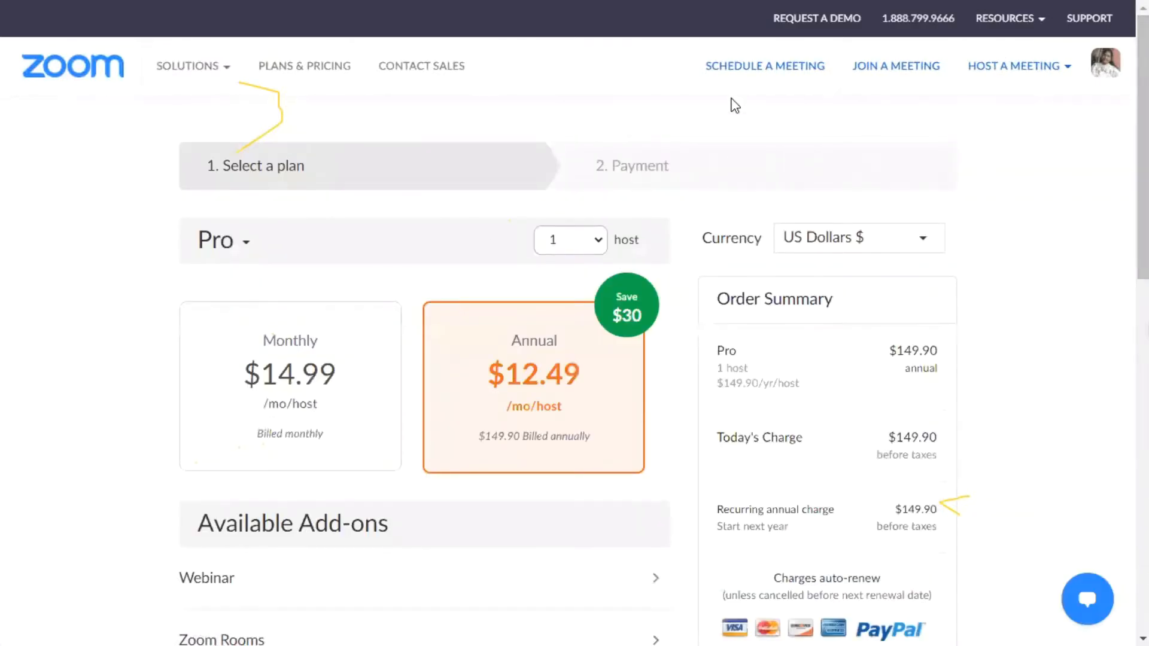
mouse_move(173, 60)
click(1086, 599)
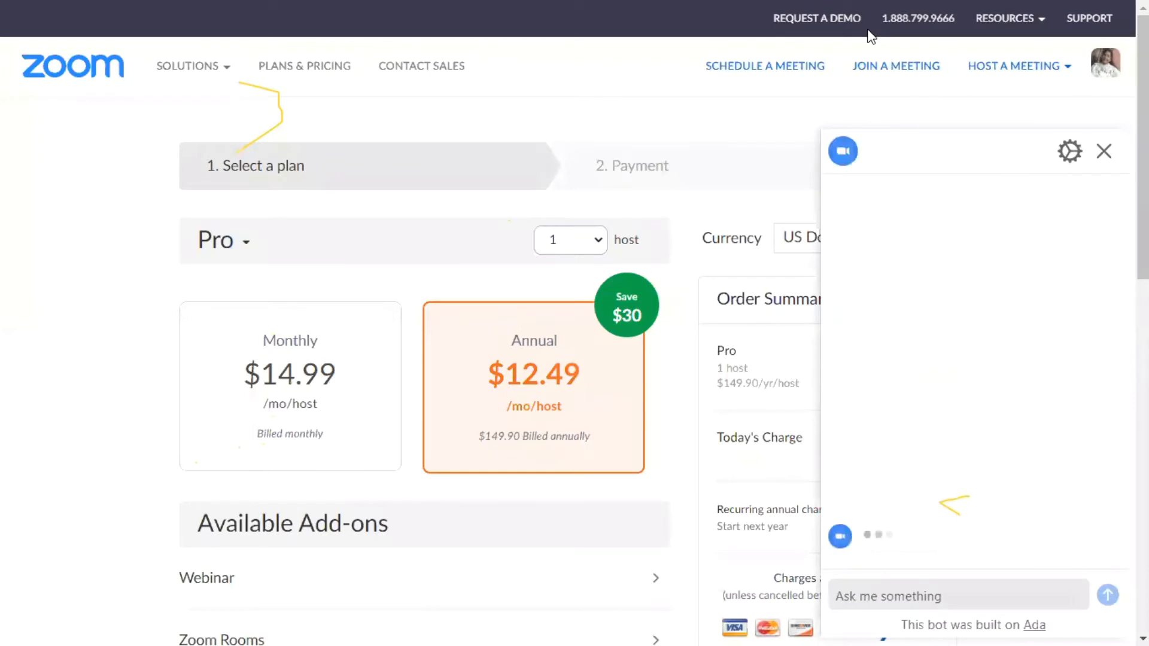
key(ctrl+a)
click(1104, 150)
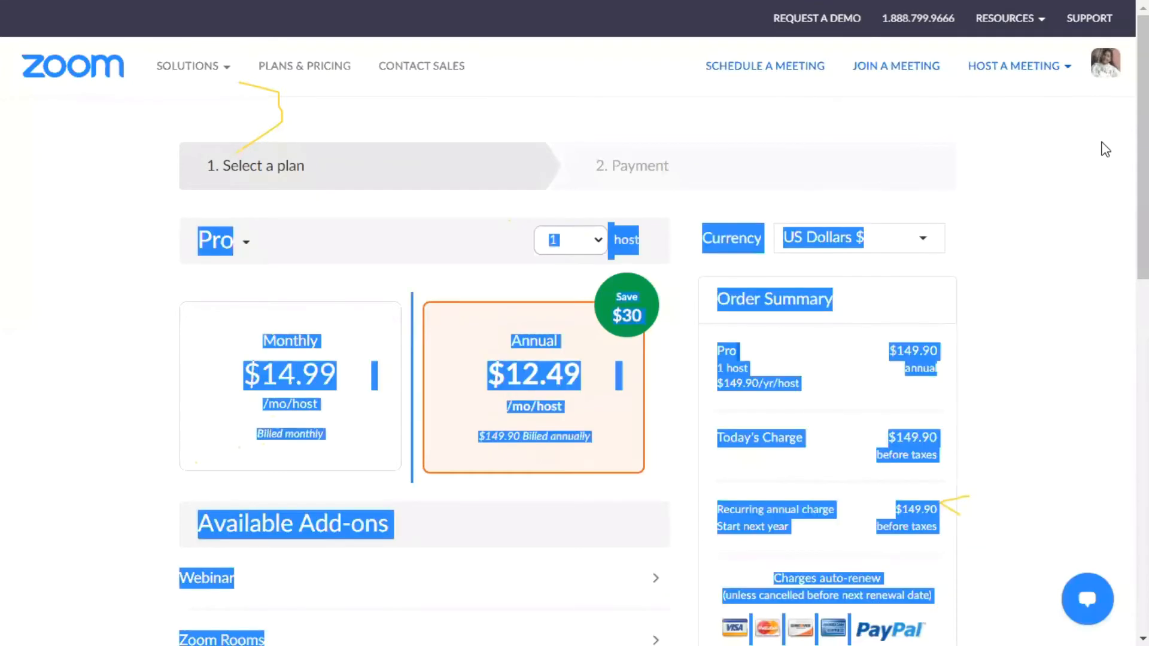
click(832, 134)
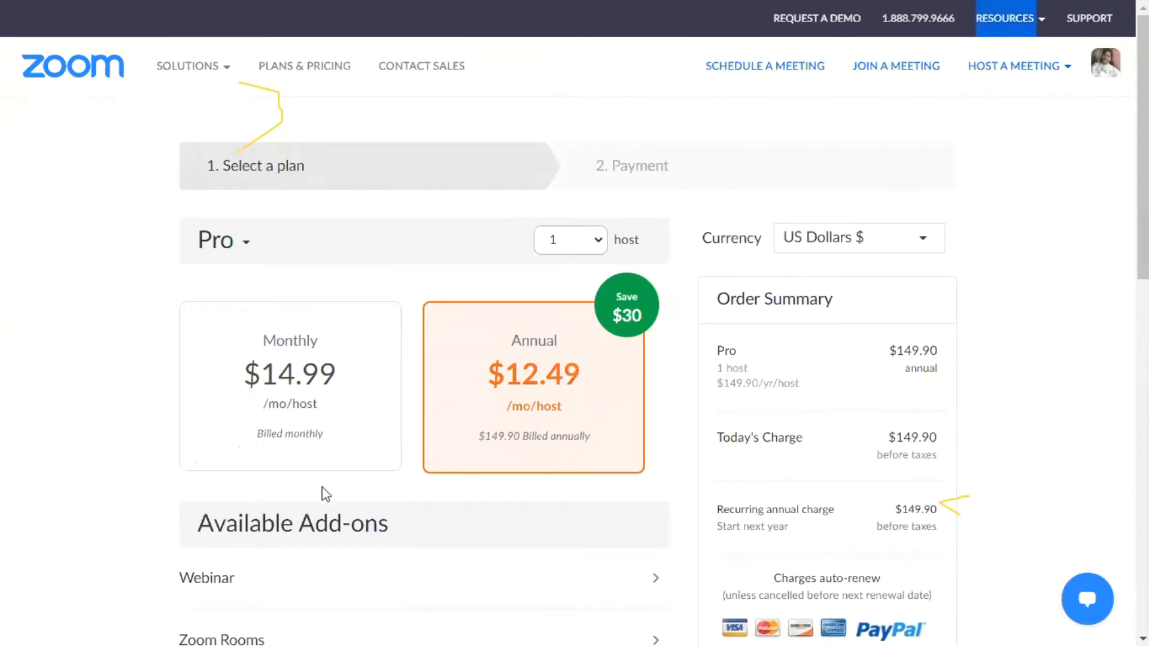
click(343, 613)
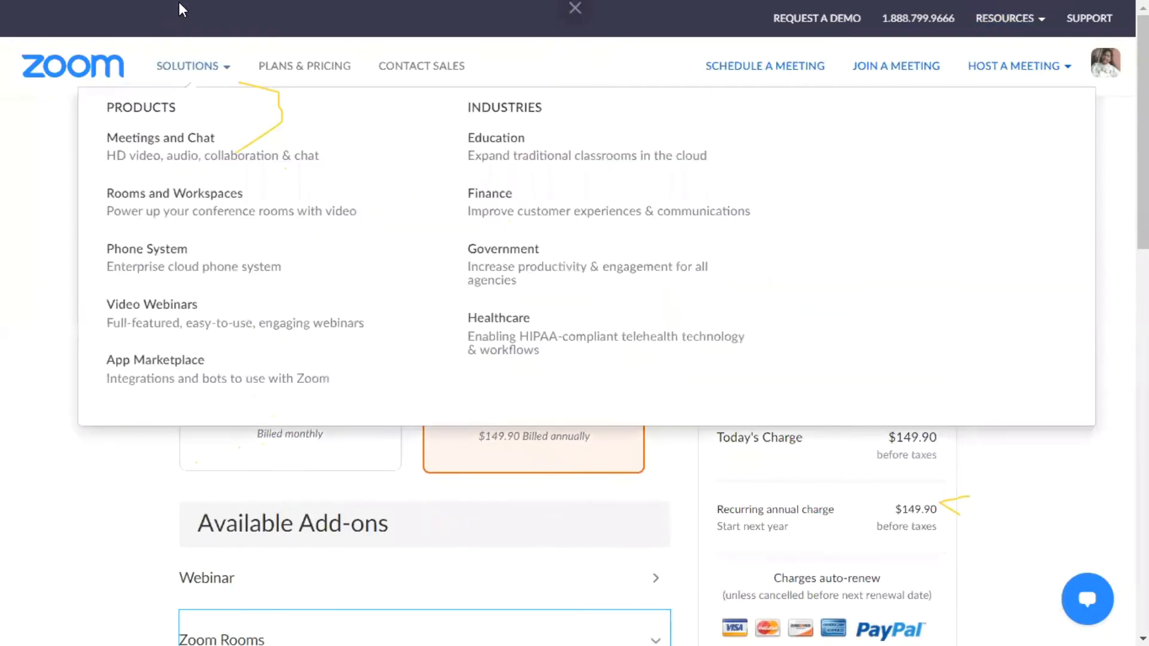
click(572, 59)
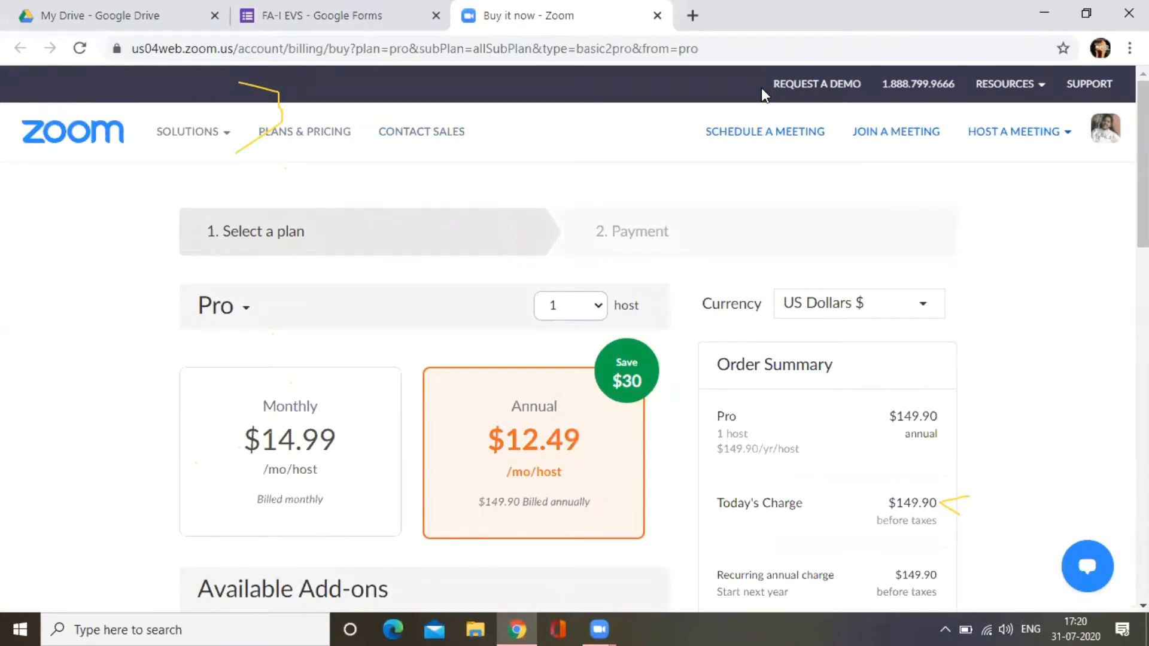
Step: Return to the FA-I EVS form in Google Forms and make its first question "Write your name" with the Short answer type
click(444, 19)
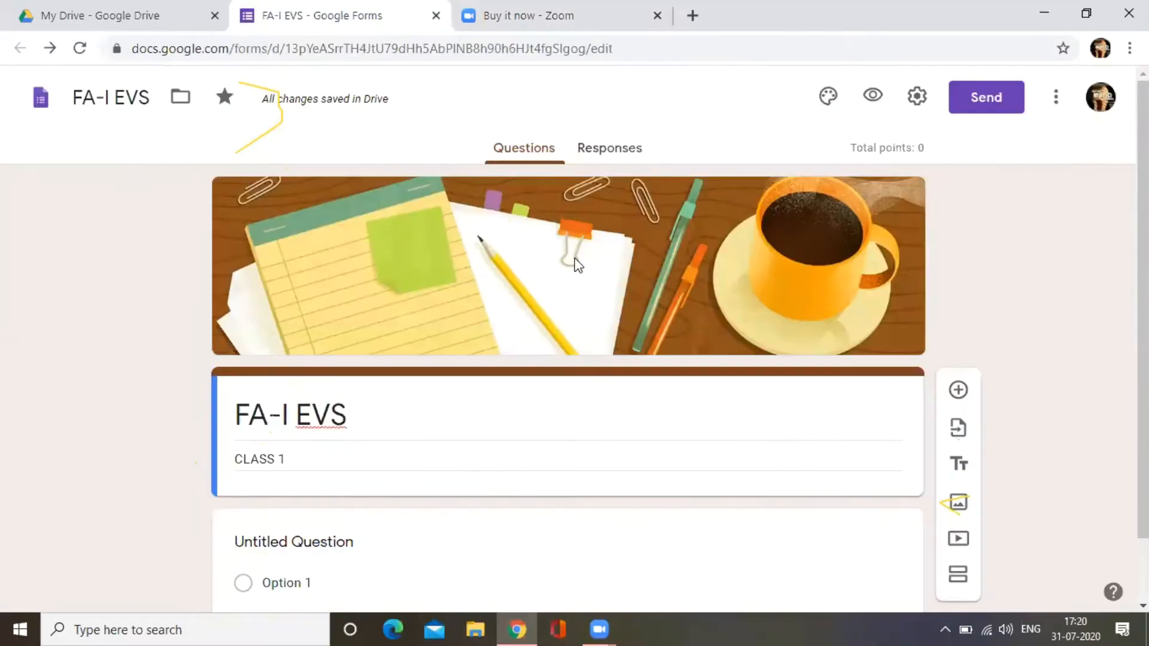
scroll(592, 333, down, 1)
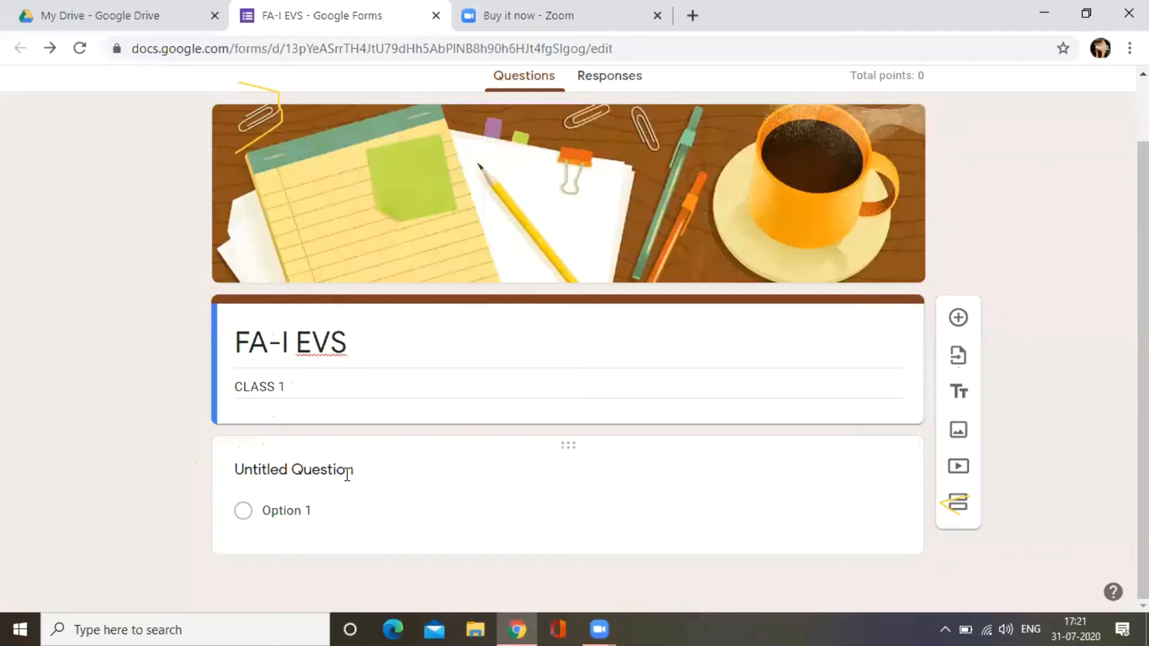
click(409, 474)
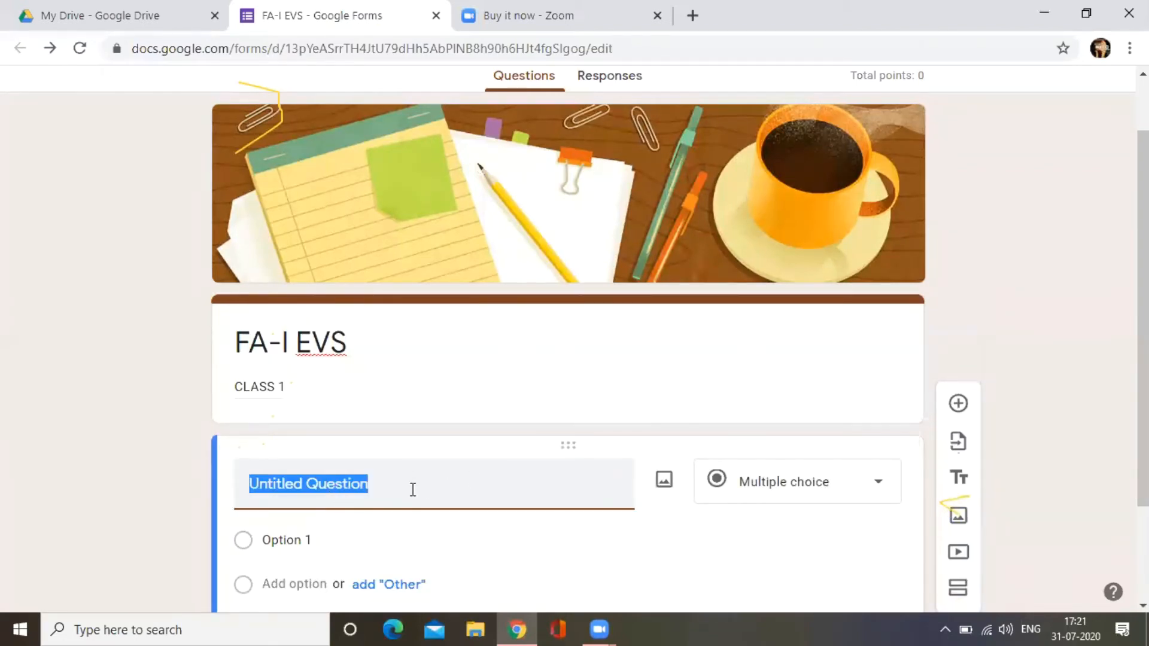
scroll(390, 495, down, 1)
scroll(397, 388, down, 1)
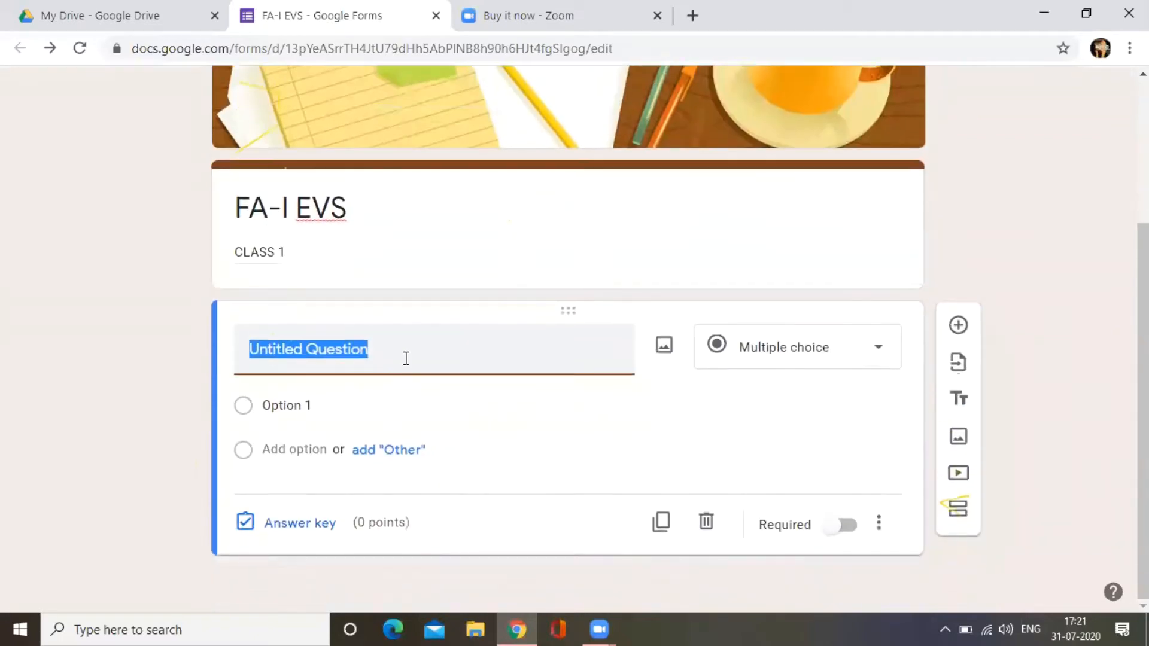
text(W)
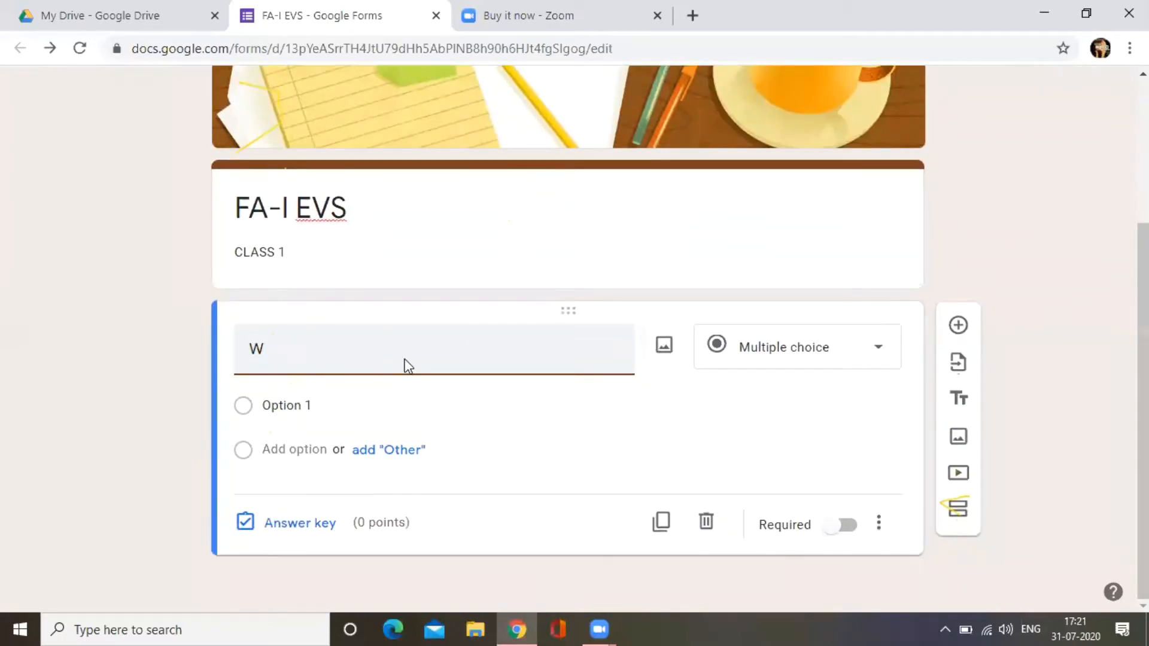
text(rite your name)
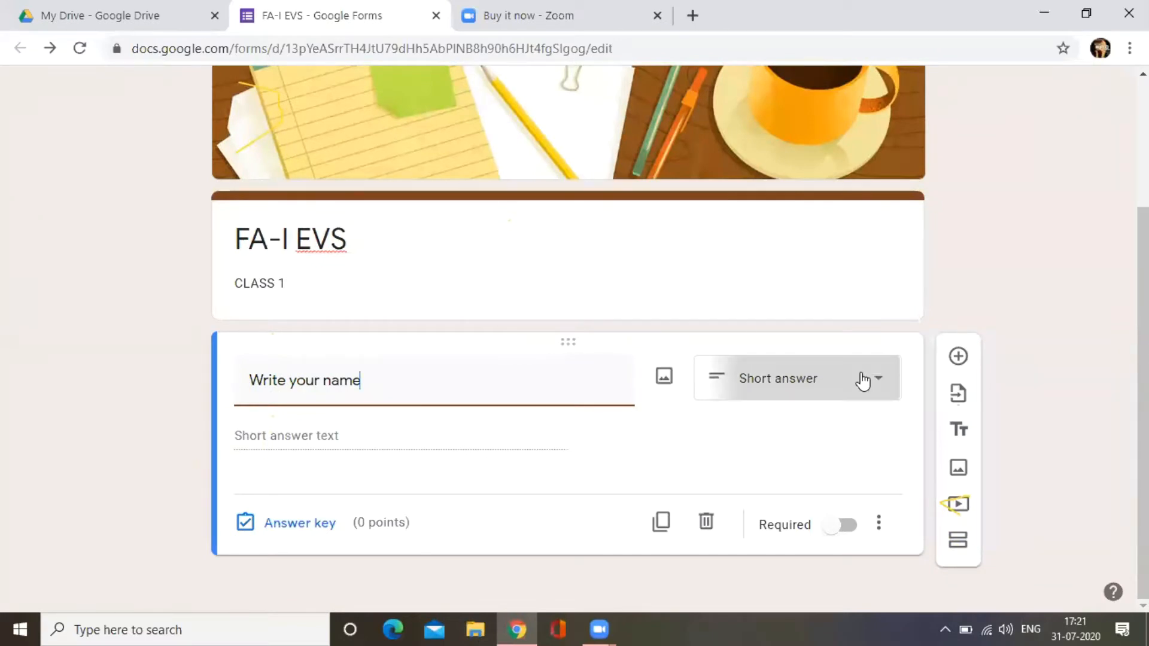
click(862, 378)
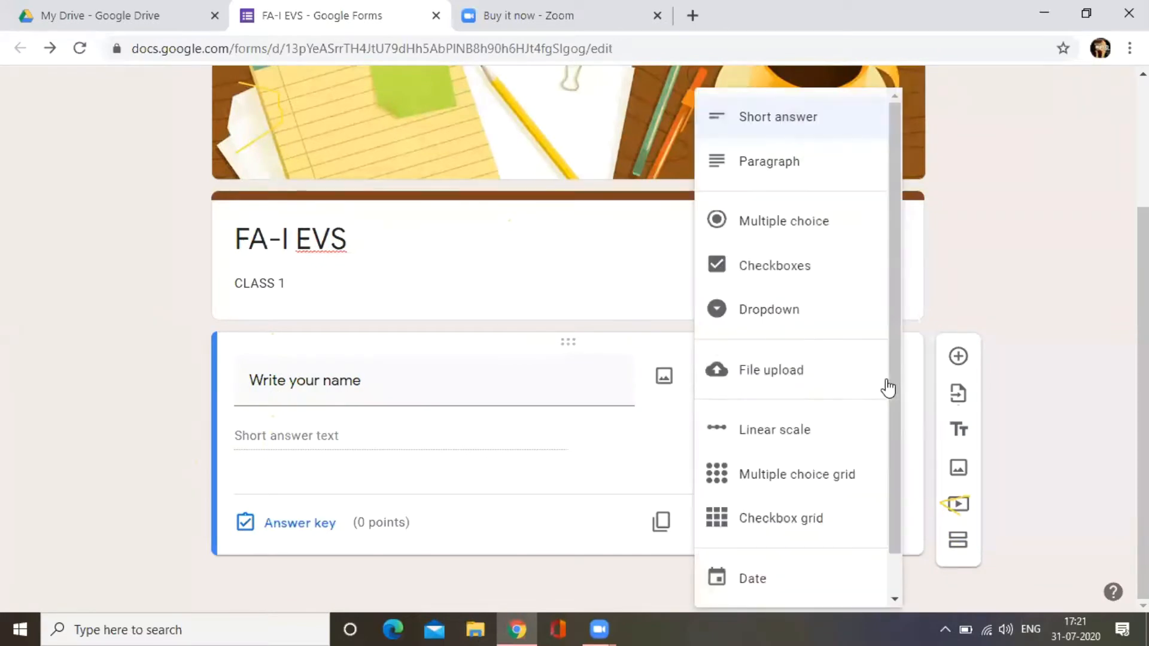
click(801, 126)
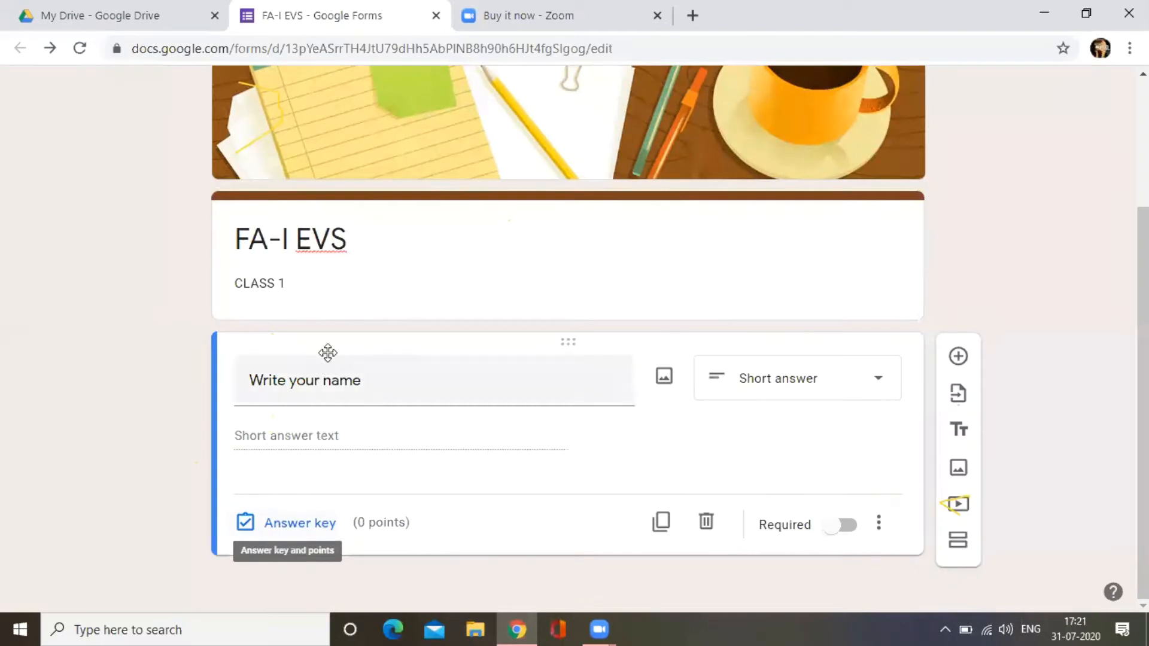
Step: Make the "Write your name" question required
click(841, 526)
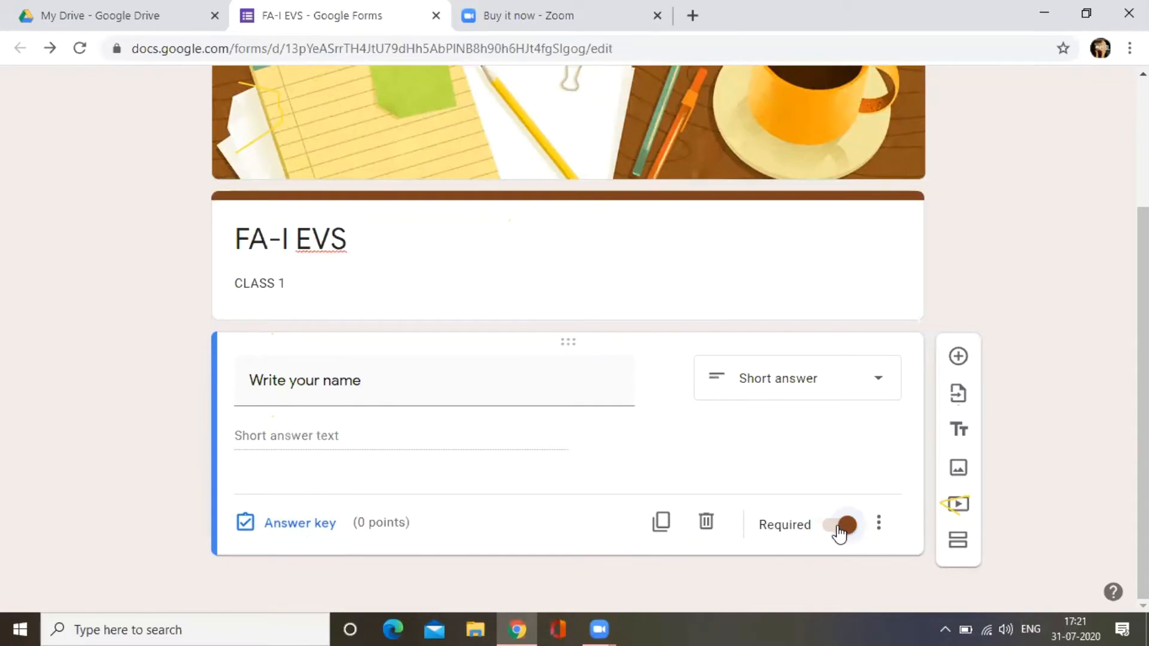
click(835, 529)
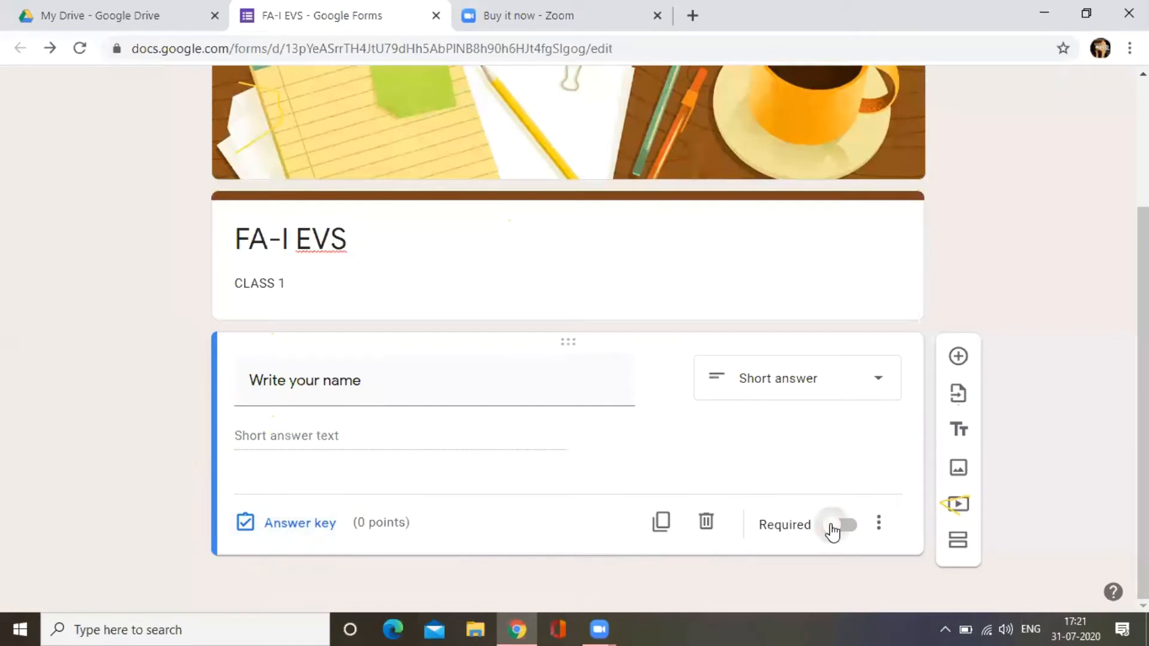
click(832, 530)
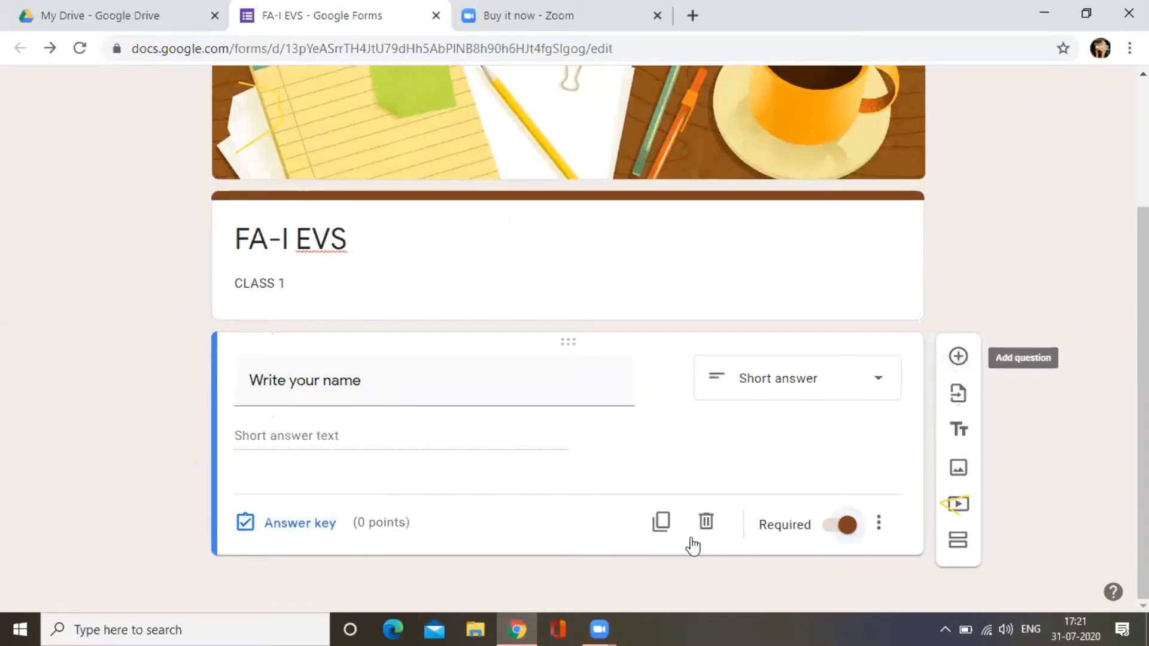
Step: Duplicate the "Write your name" question and change the copy's text to "Enter your class"
click(662, 523)
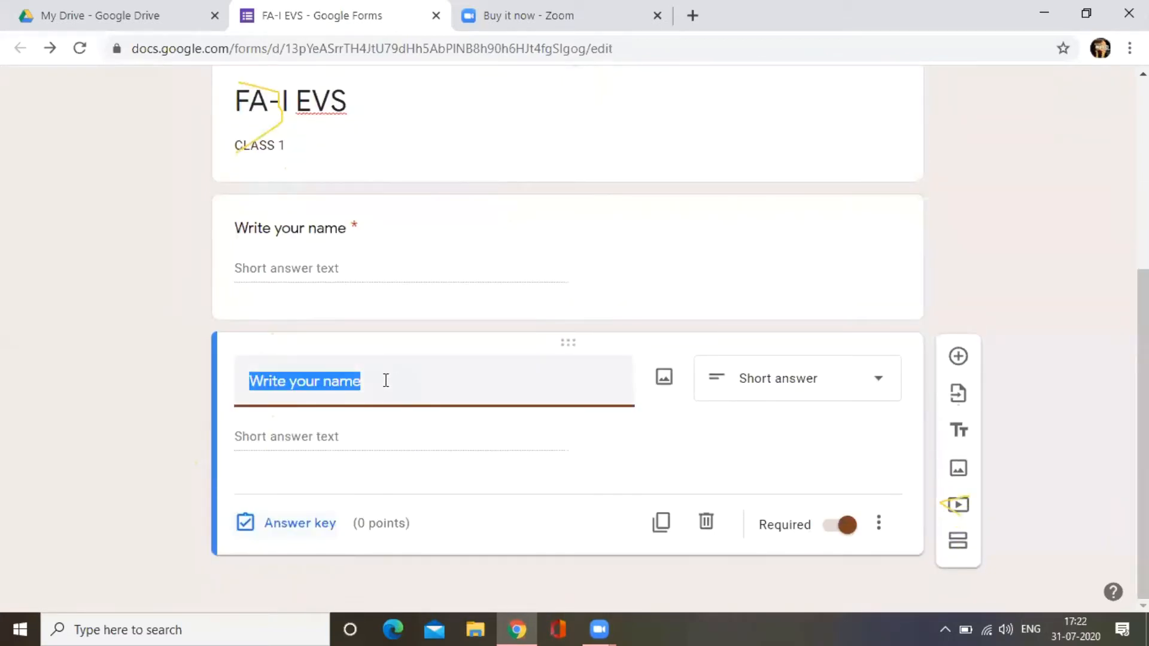
text(En)
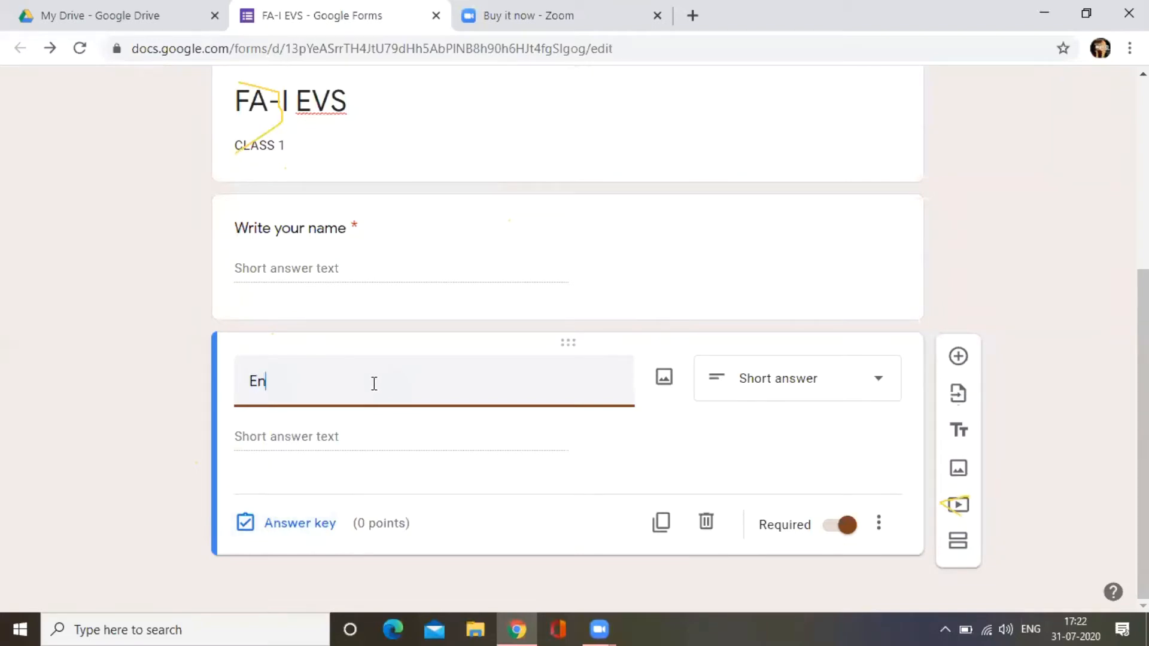
text(teryo)
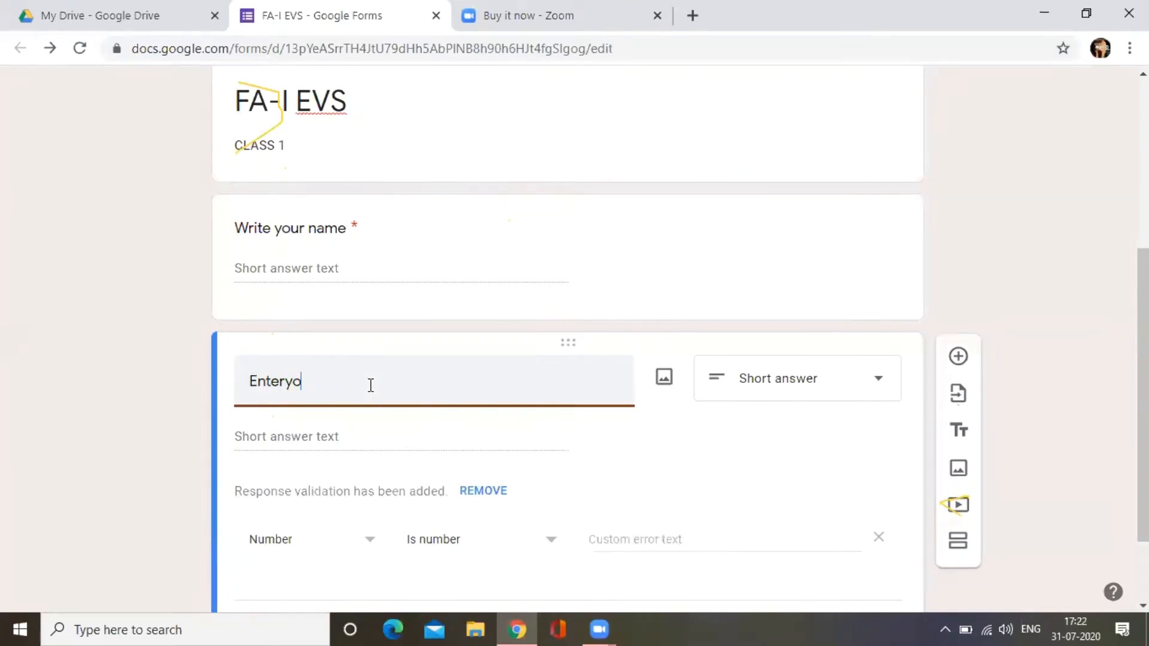
text(ur class)
scroll(398, 425, down, 2)
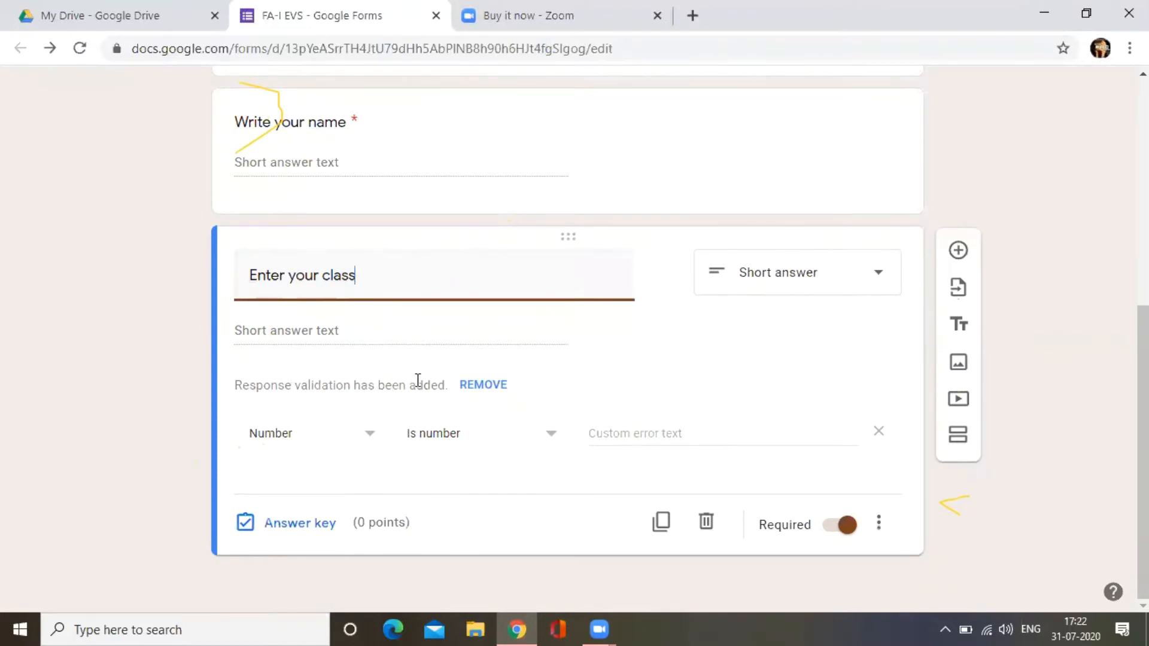
scroll(417, 379, up, 2)
scroll(416, 379, down, 2)
Step: Duplicate the "Enter your class" question, change the copy's text to "Choose sec" and make it a Dropdown question
click(662, 521)
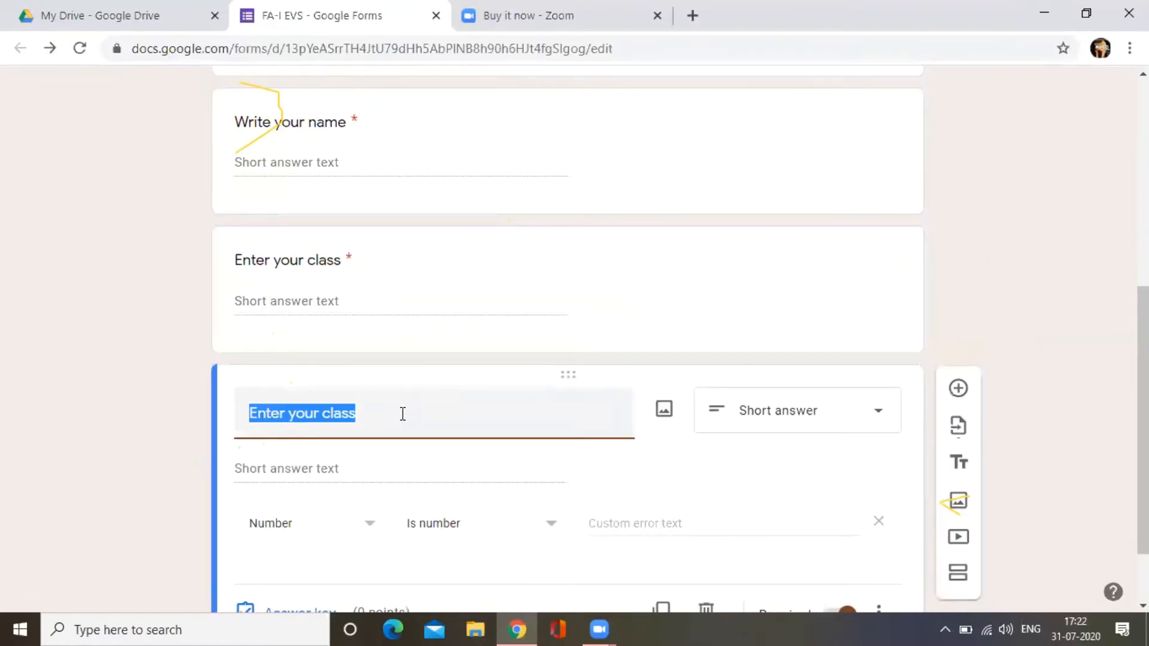
text(Choo)
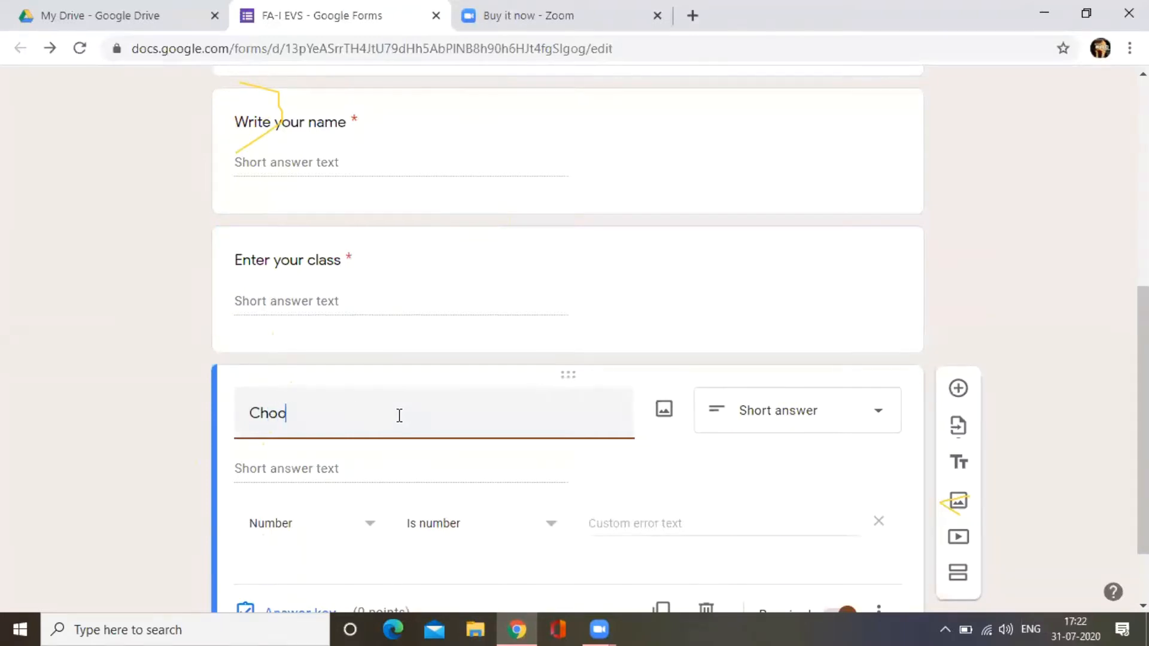
text(se sec)
click(818, 425)
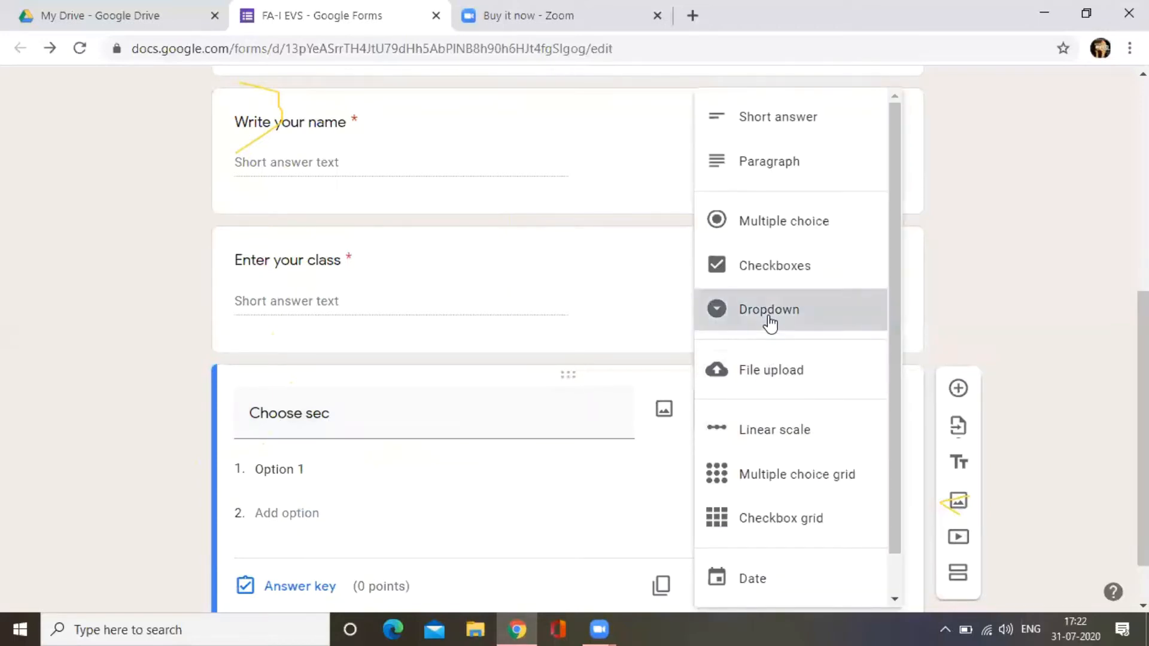
click(770, 317)
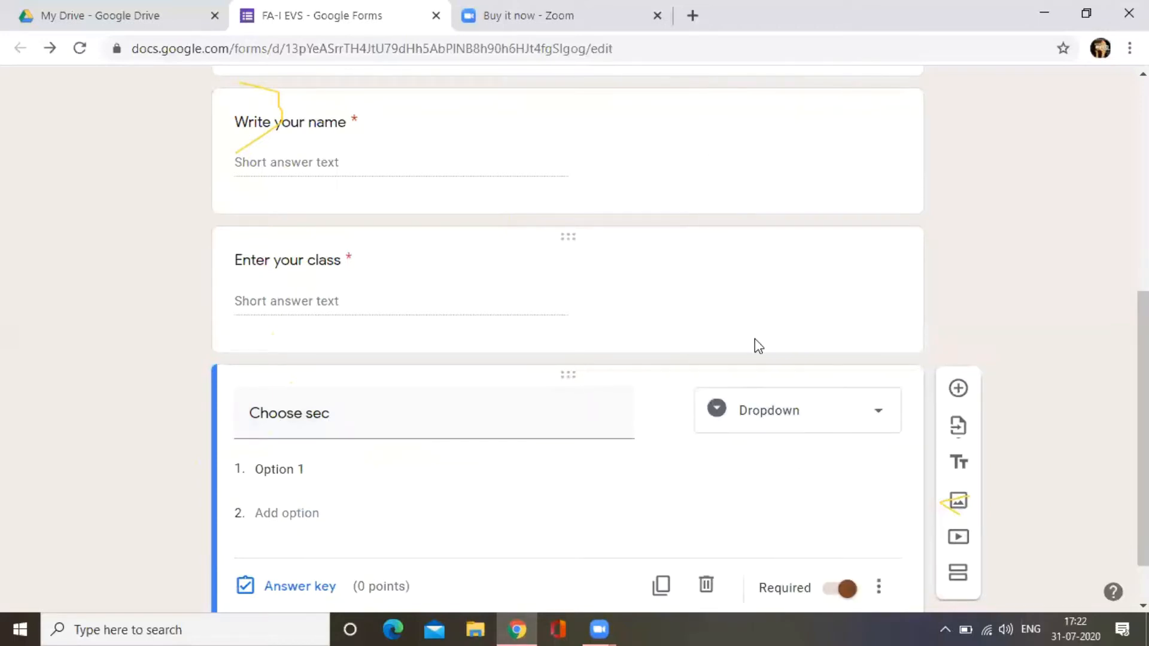
Step: Fill the "Choose sec" dropdown with the four options A, B, C and D
click(279, 466)
text(A)
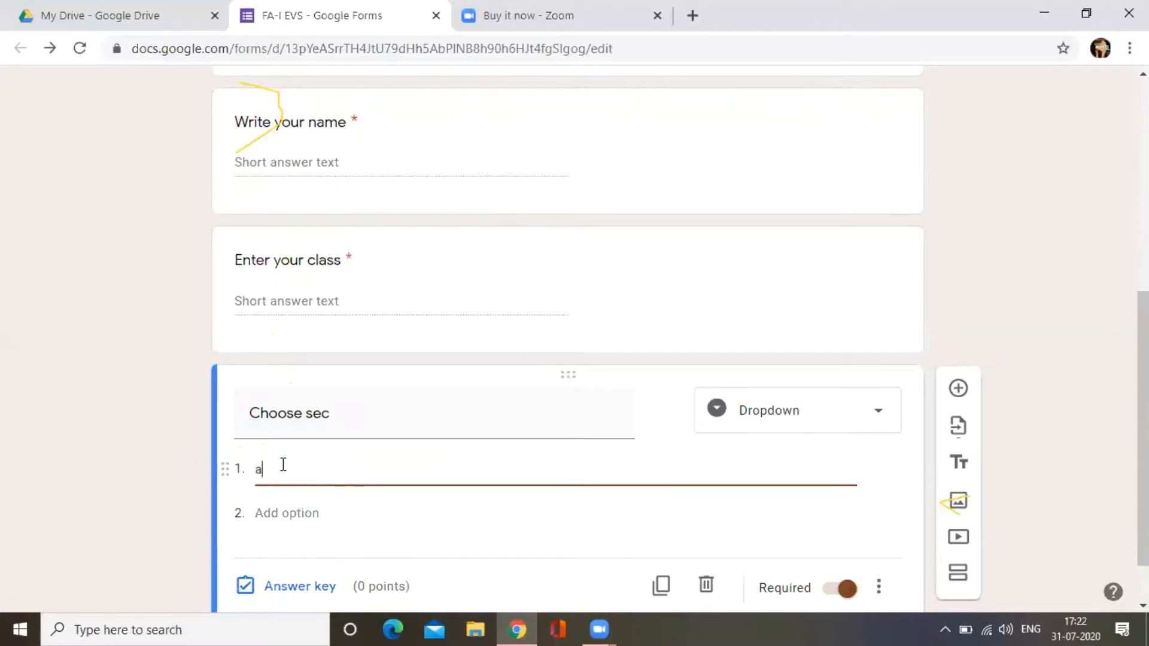
key(BackSpace)
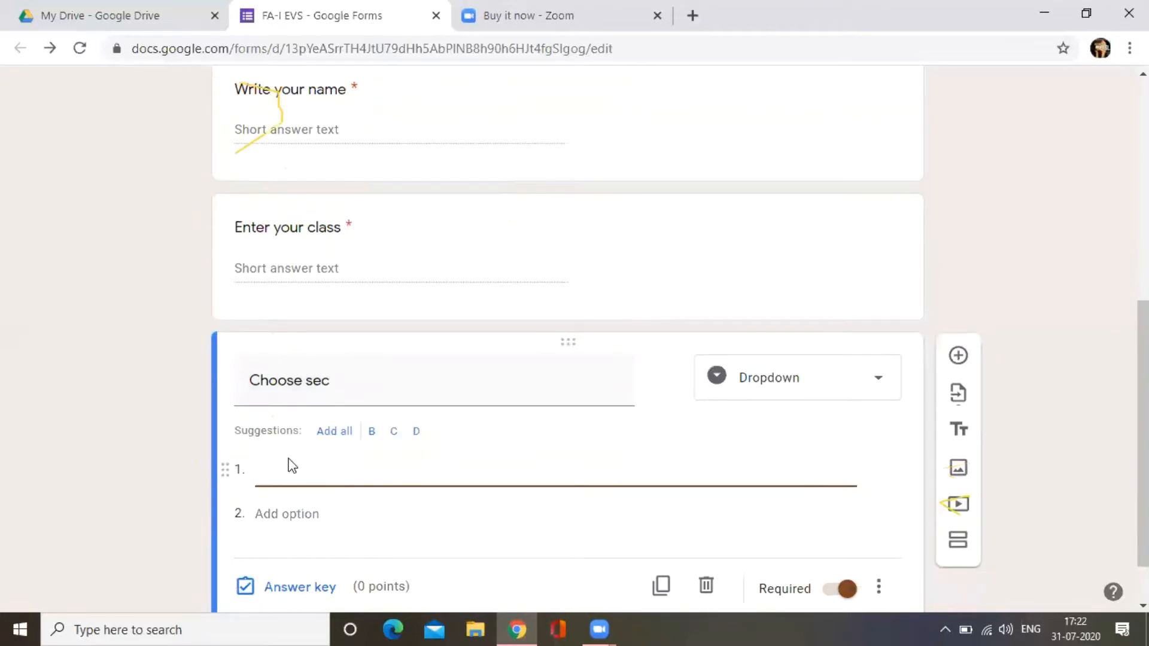
click(267, 513)
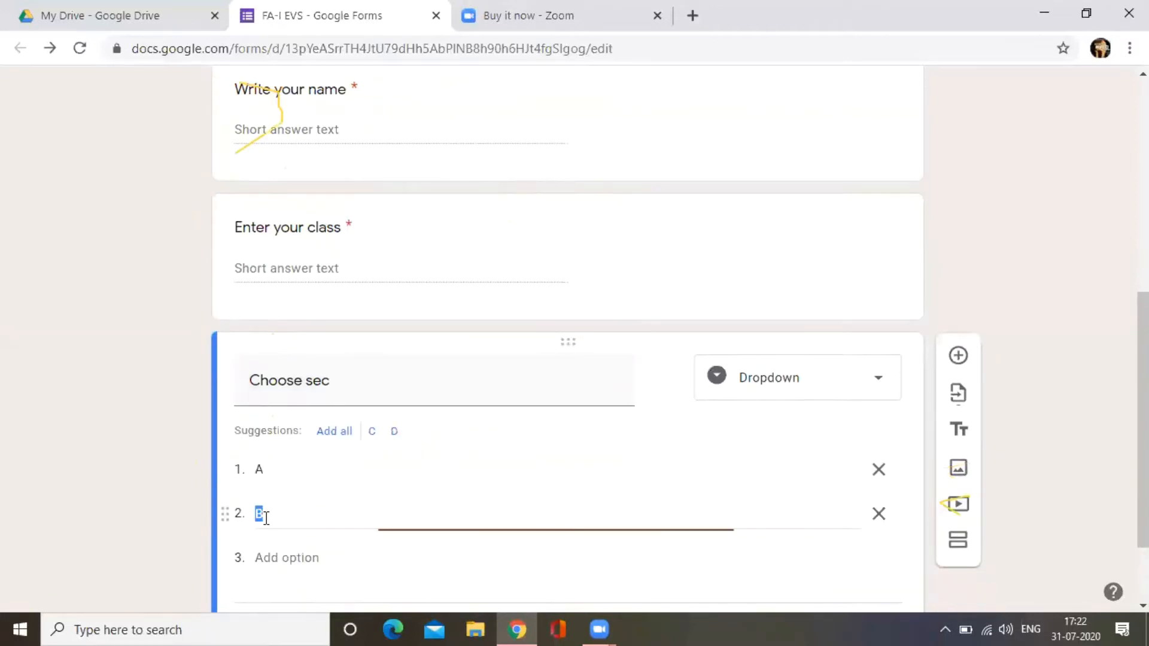
click(264, 558)
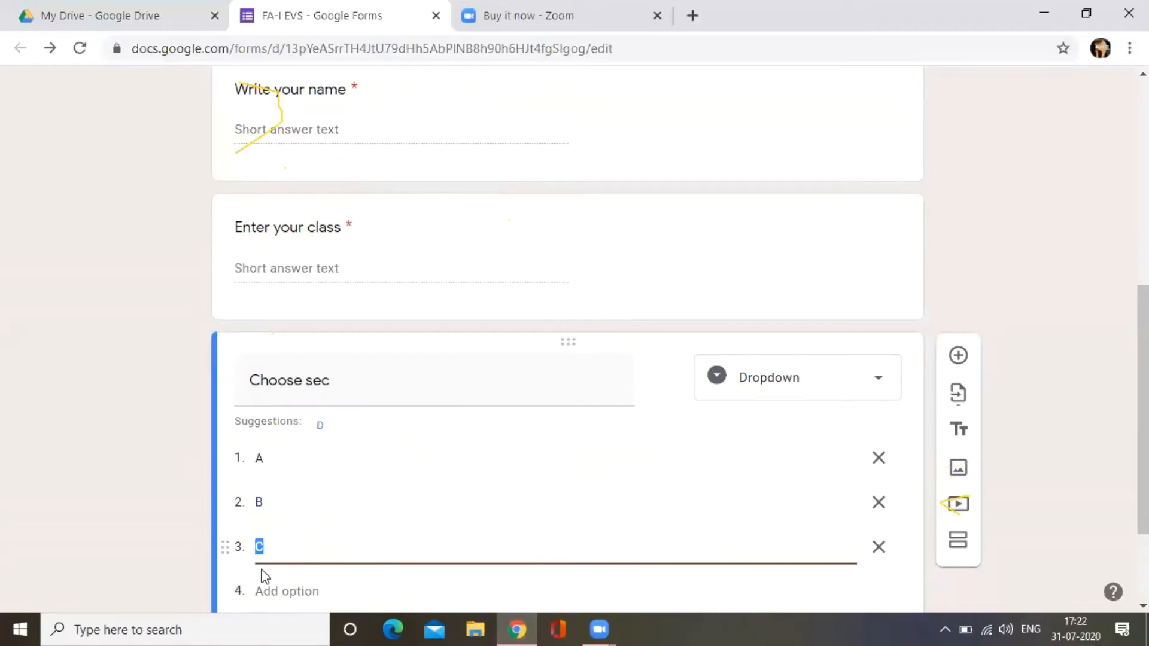
click(265, 592)
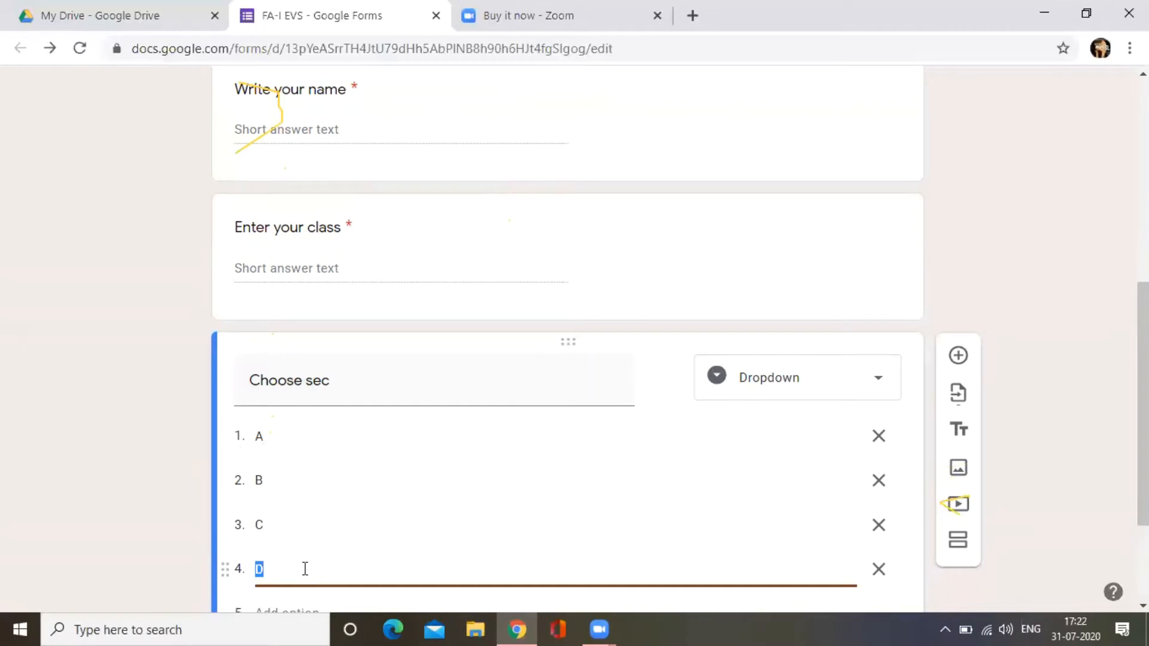
Step: Review the form from its header through the name, class and section questions, including their required settings
scroll(304, 569, down, 3)
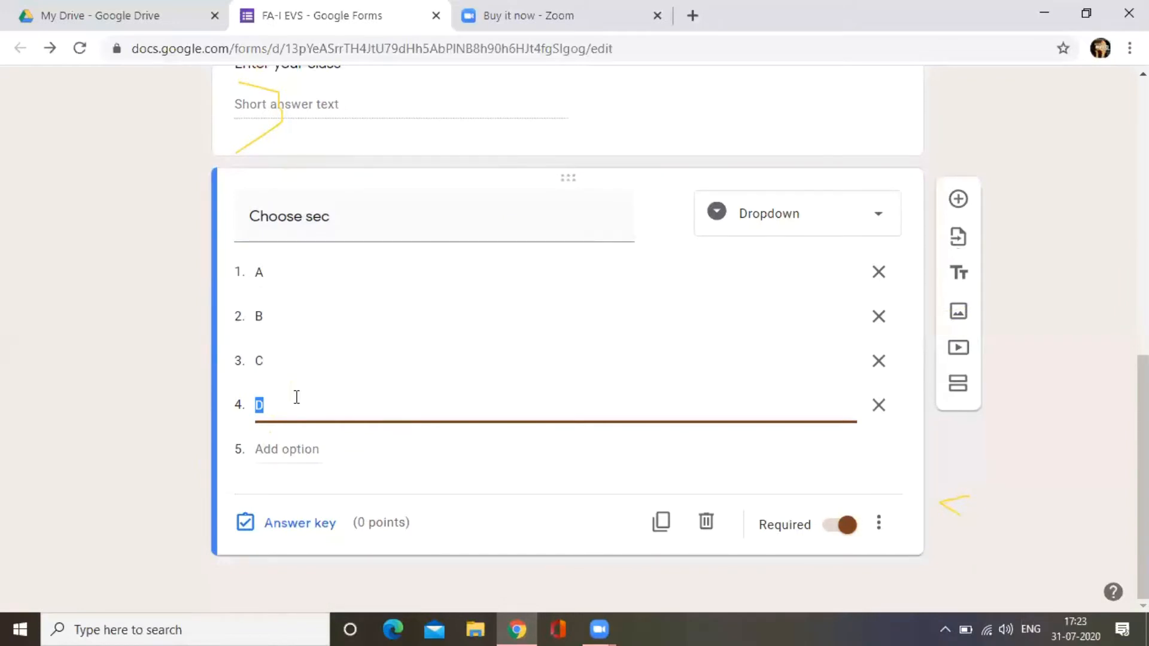
scroll(282, 367, up, 5)
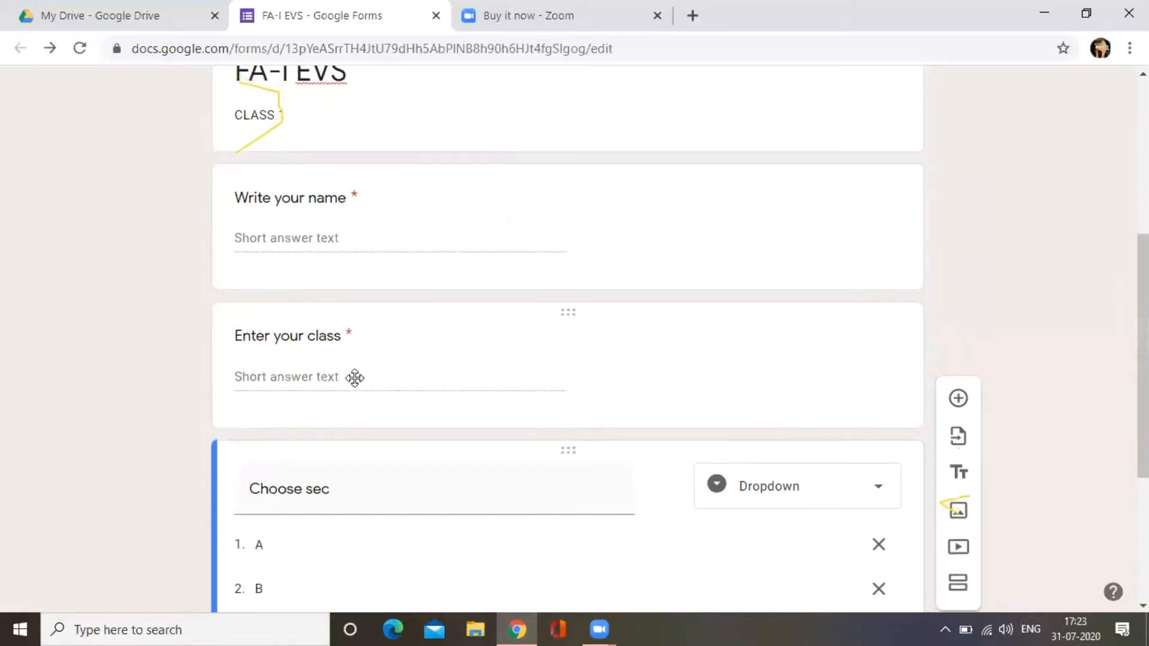
scroll(355, 377, down, 3)
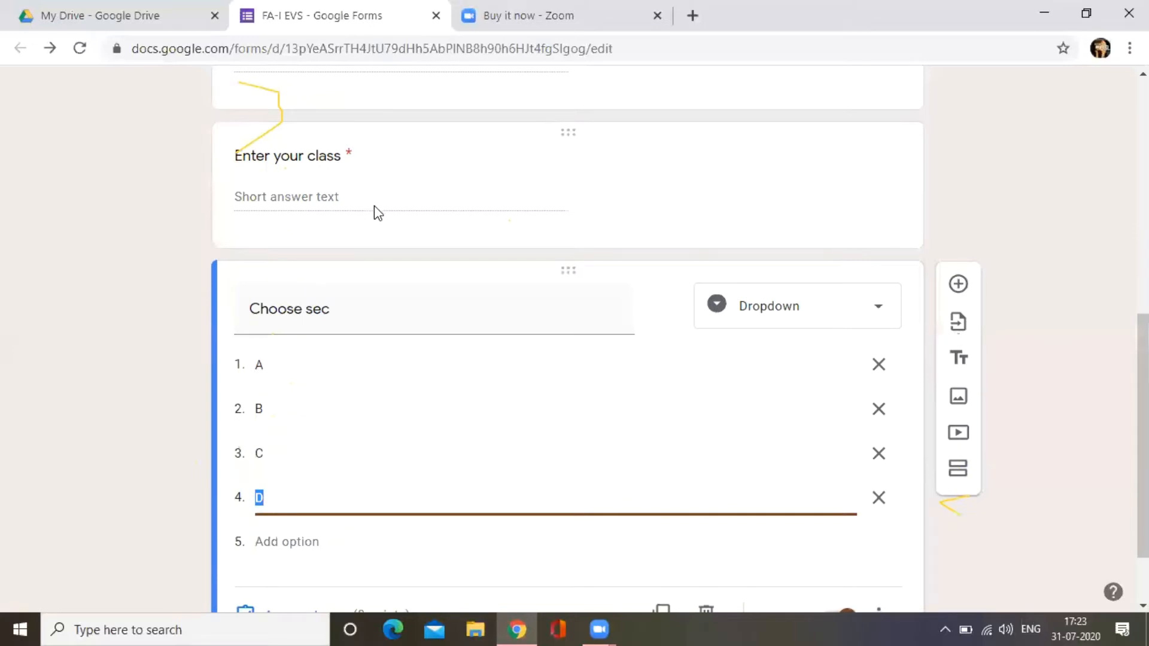
scroll(337, 331, down, 2)
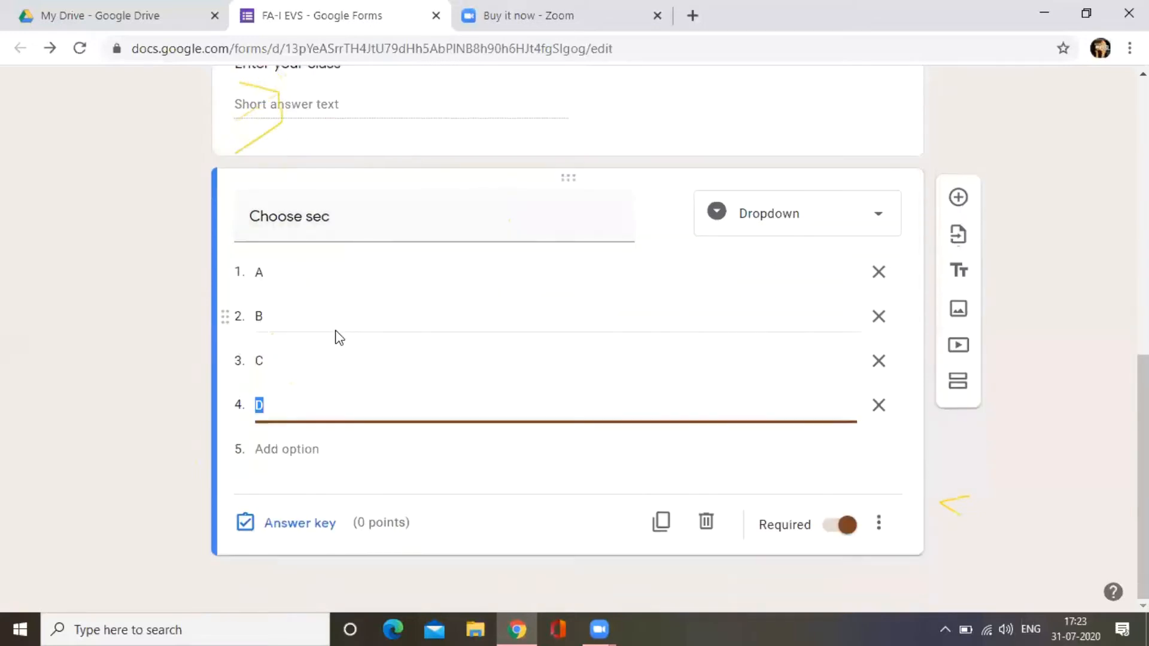
scroll(334, 310, up, 5)
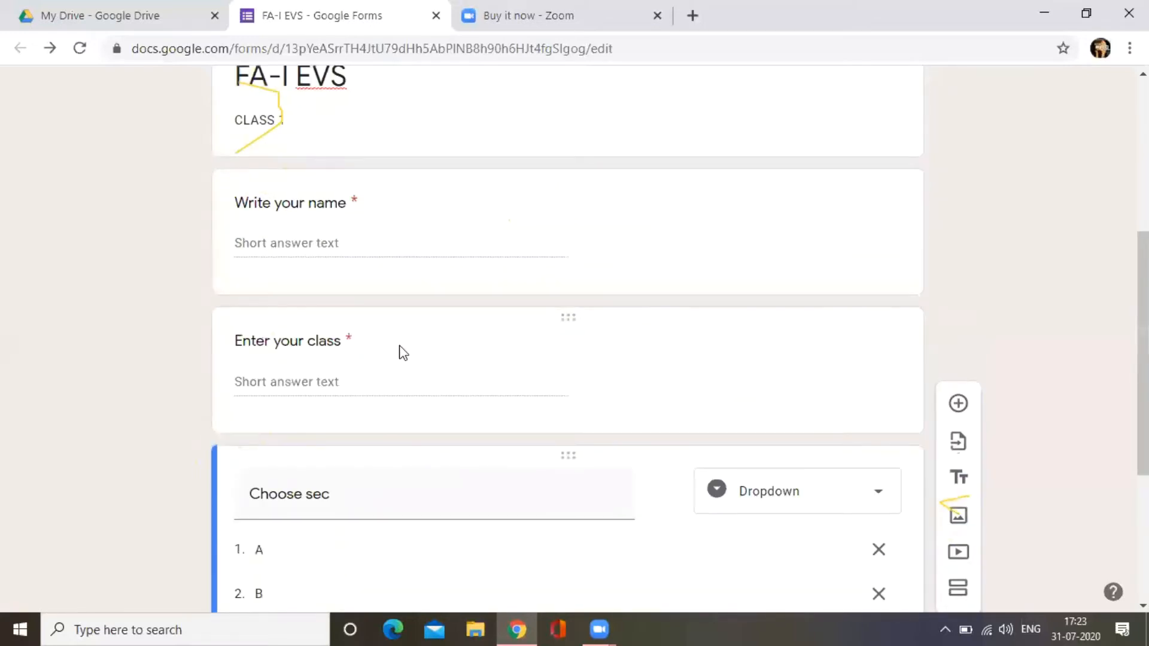
scroll(392, 367, down, 5)
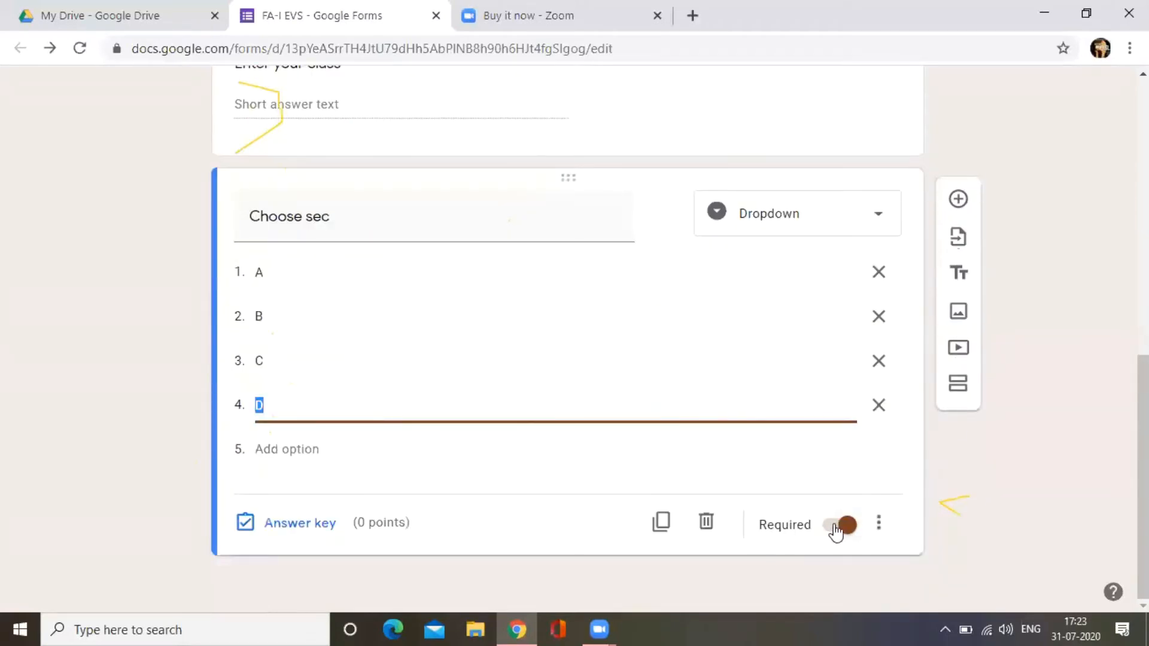
scroll(818, 521, up, 6)
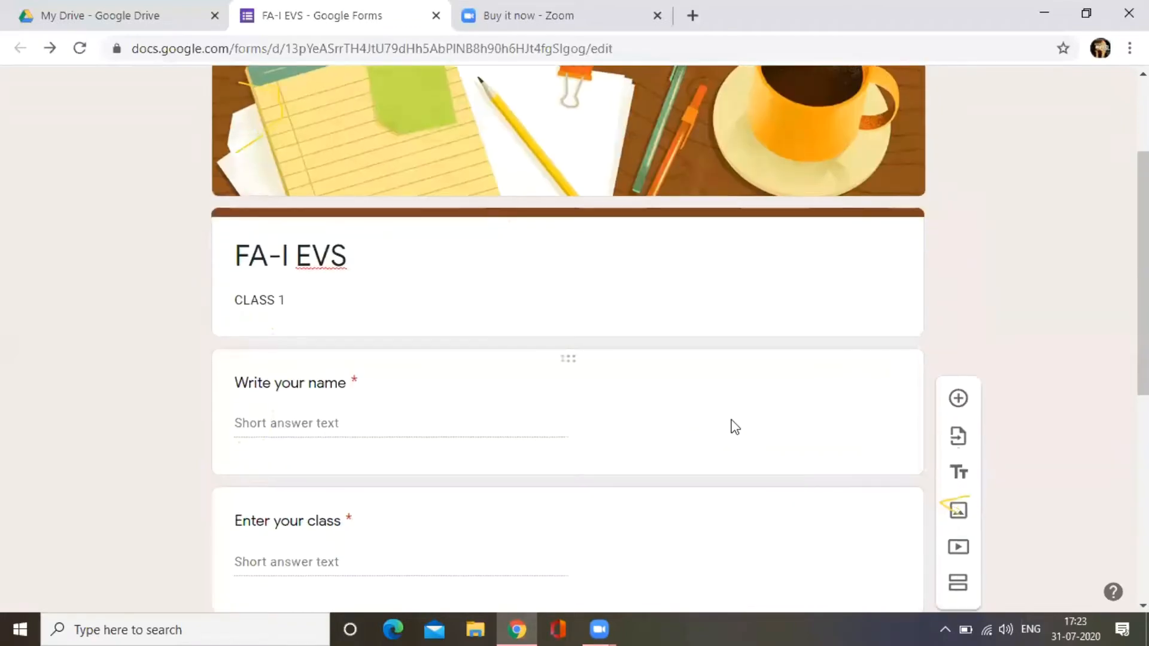
scroll(735, 427, down, 7)
scroll(735, 427, up, 9)
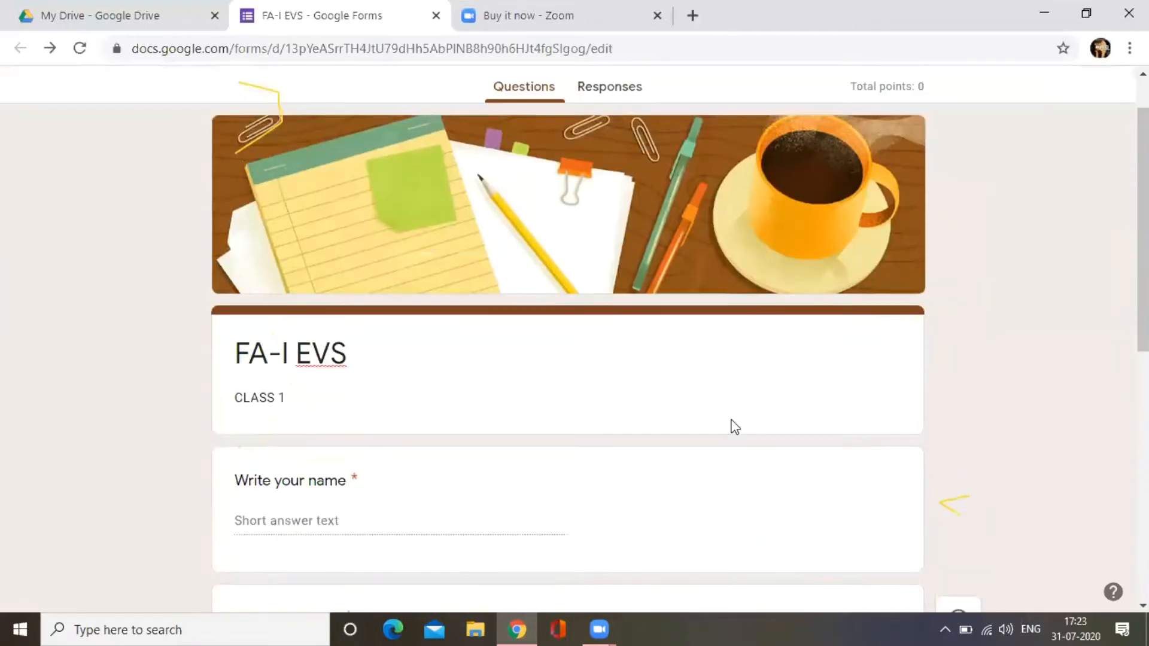
scroll(735, 426, down, 8)
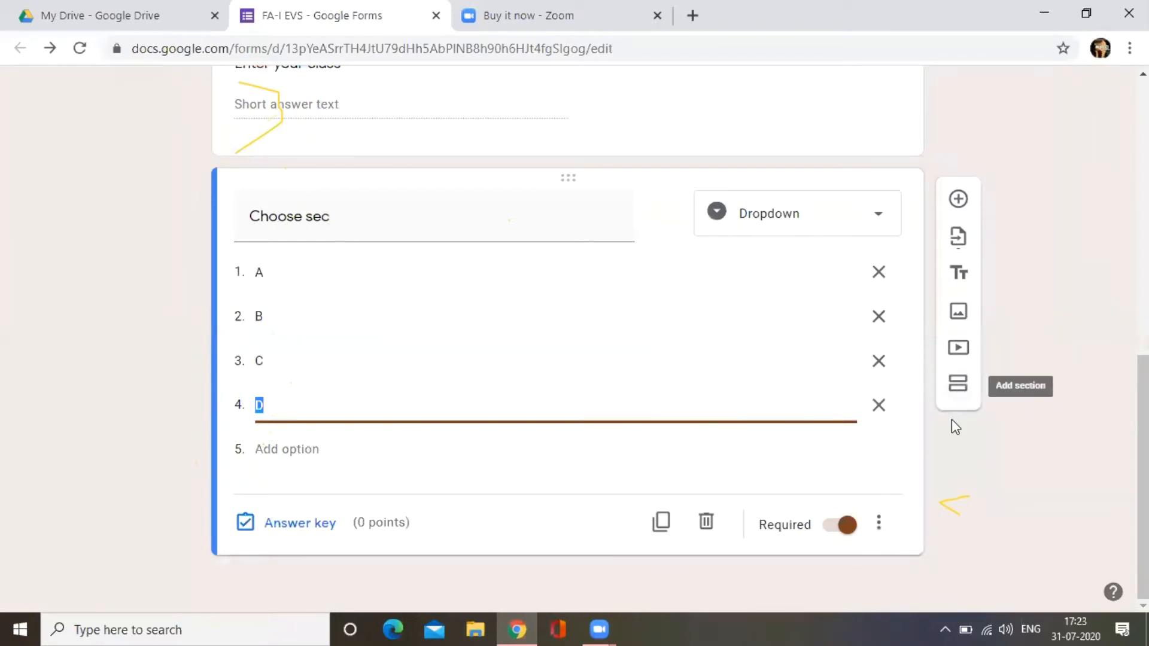
Step: Add a new section after the "Choose sec" question and title it "Multiple questions"
click(959, 387)
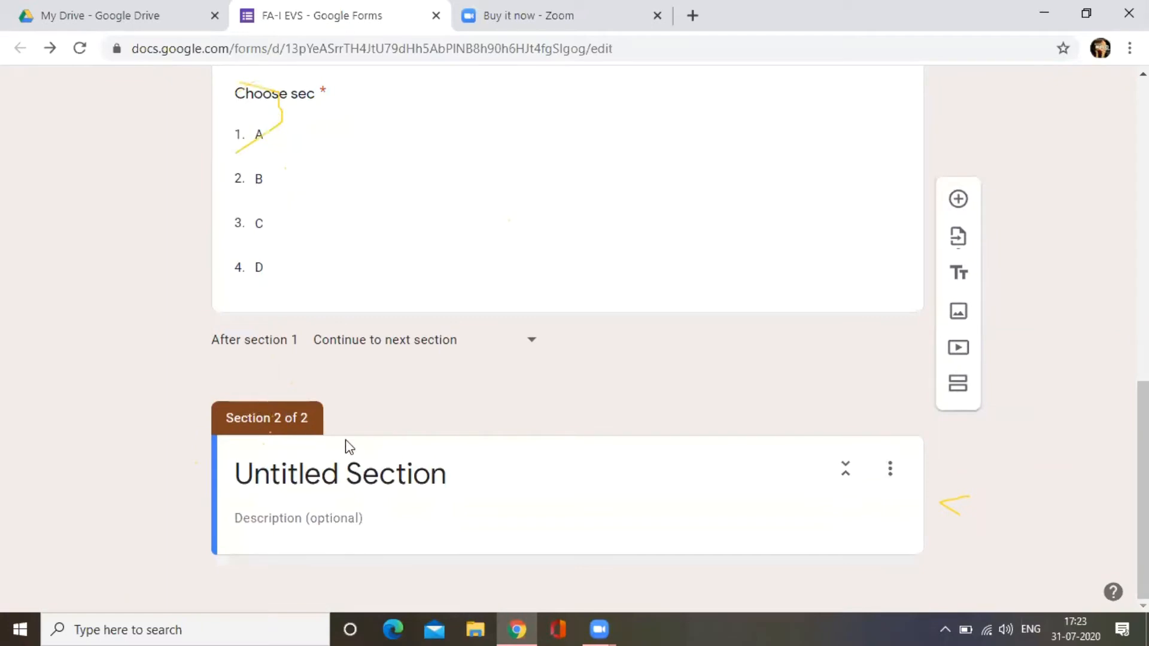
click(467, 482)
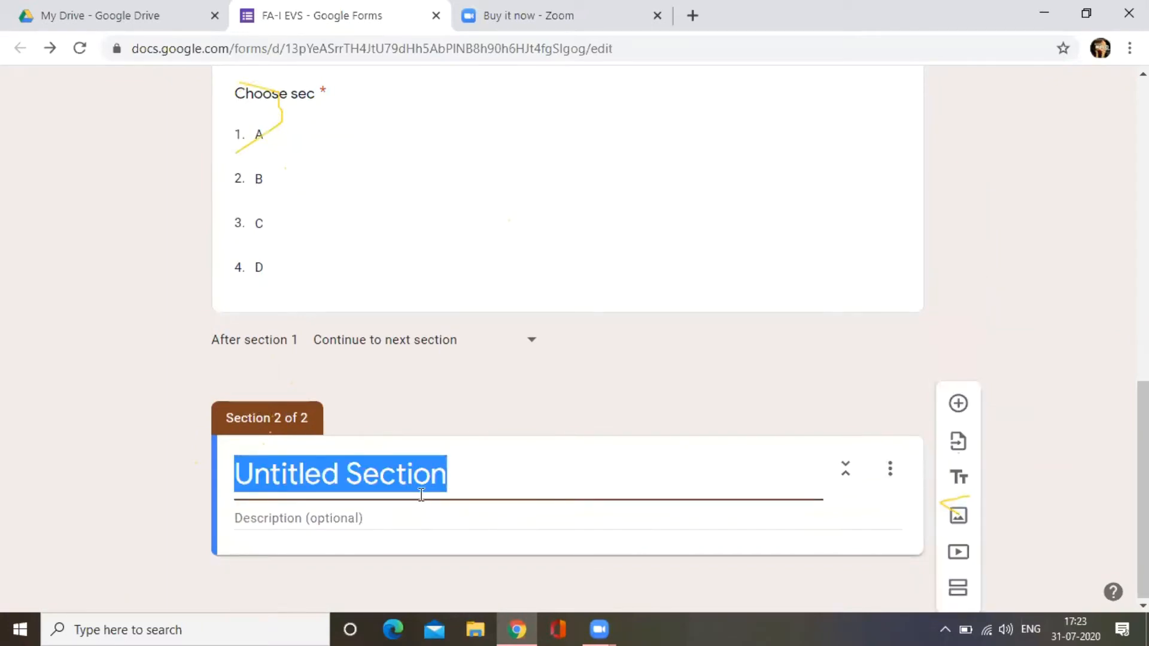
text(Mu)
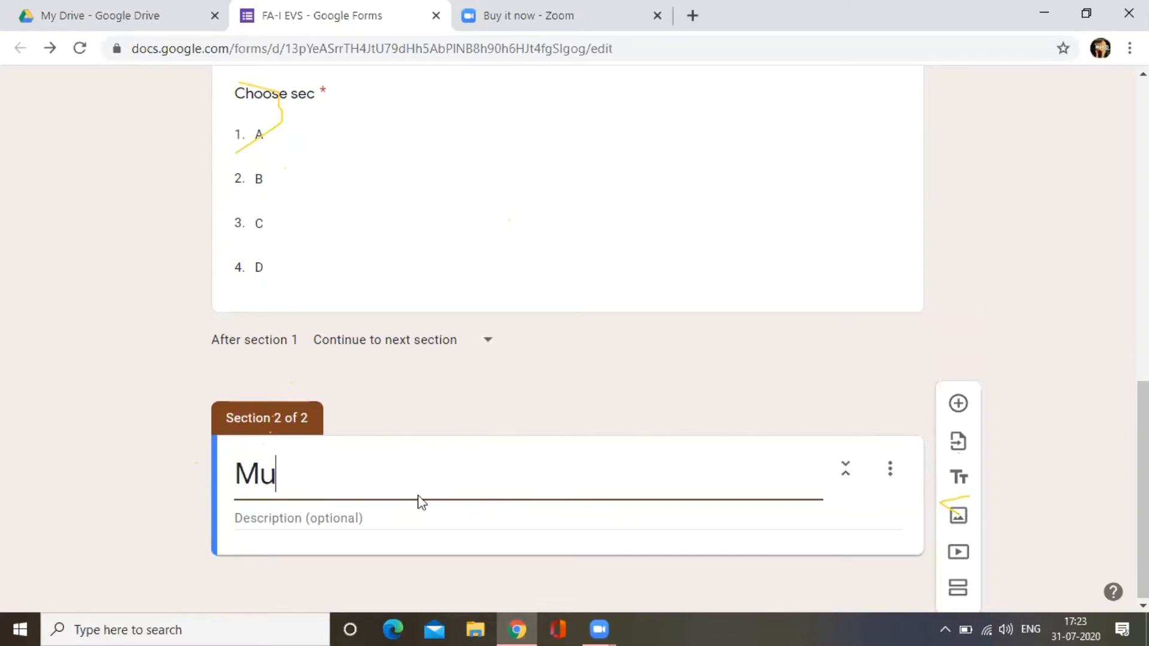
text(ltiple)
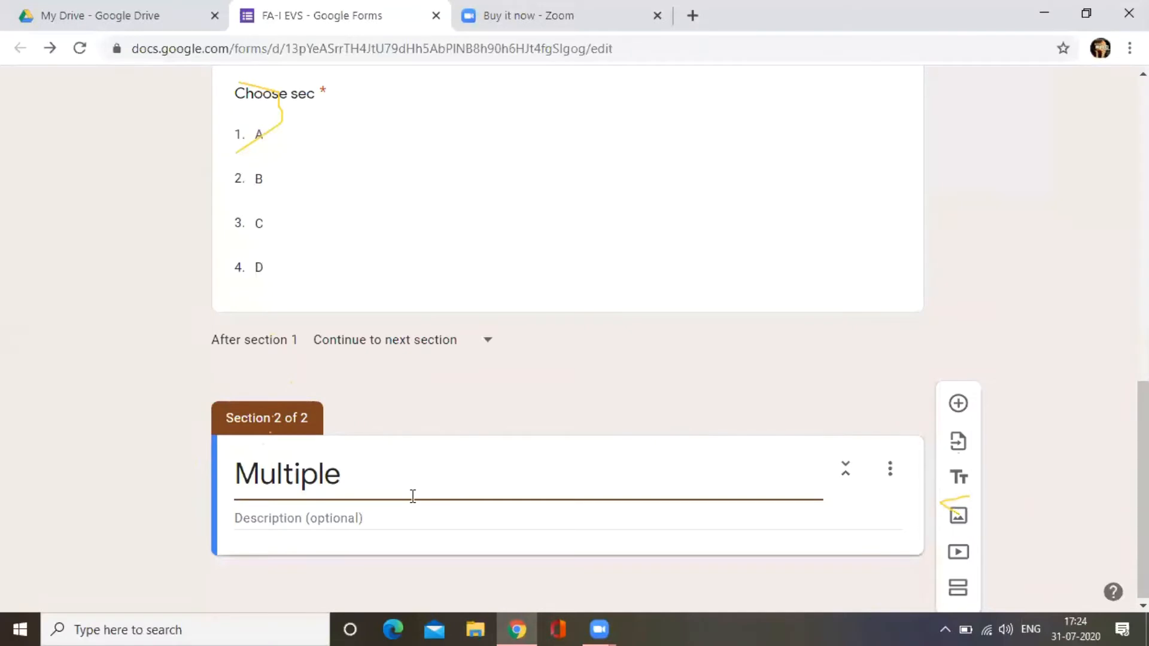
text( questions)
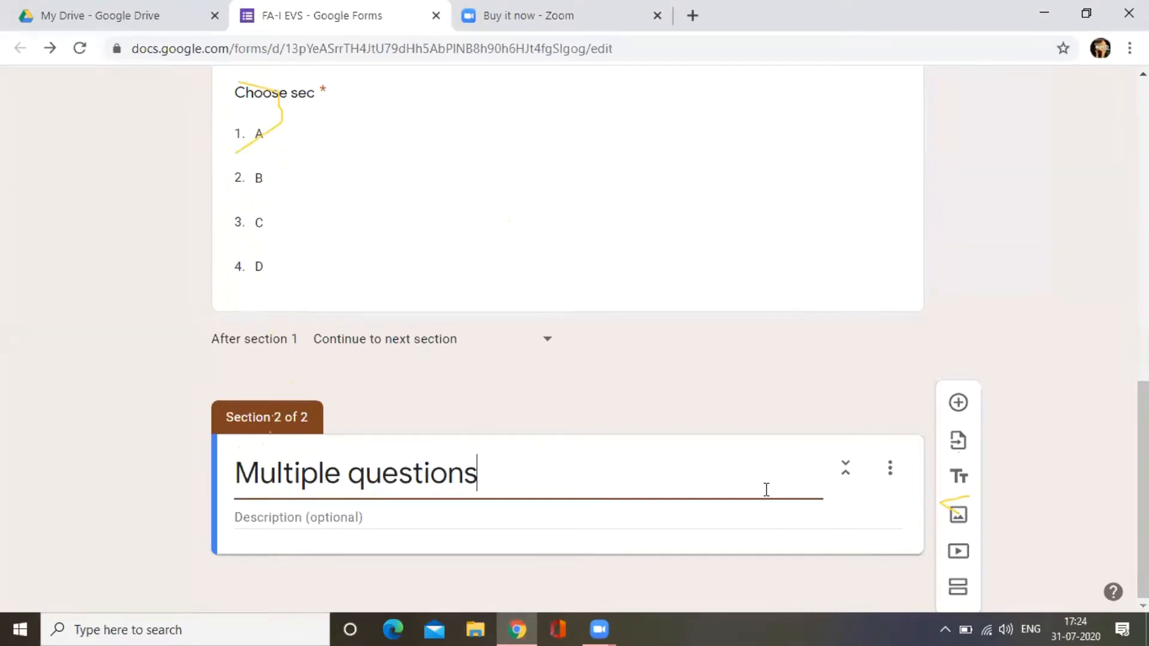
drag(1142, 473, 1143, 474)
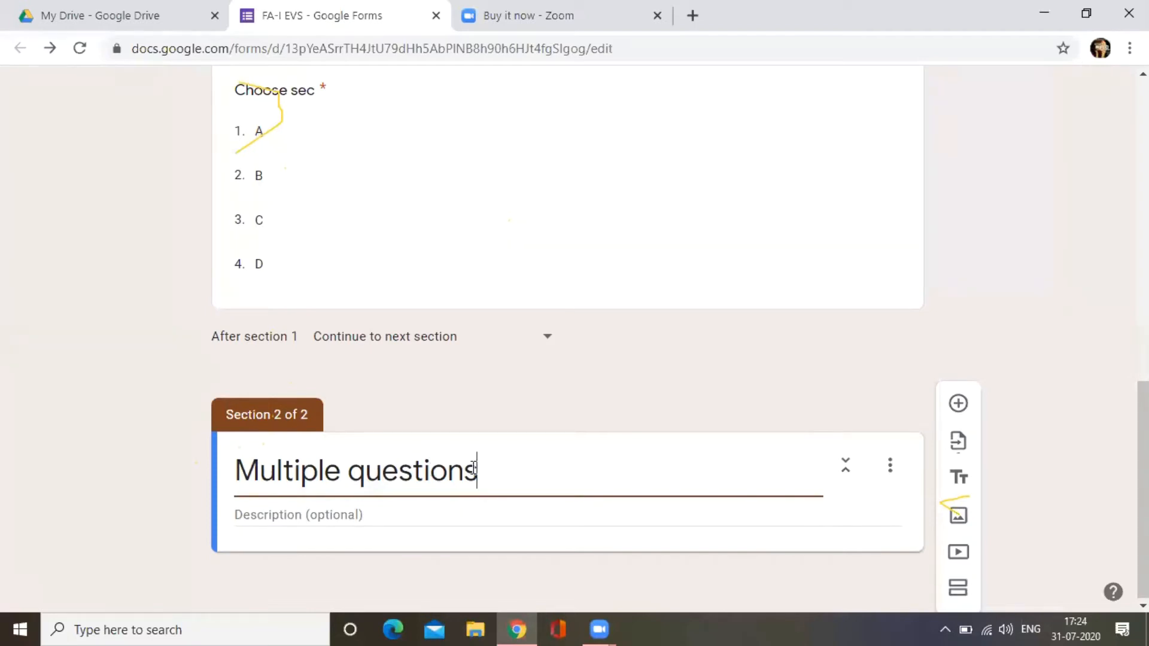
Step: Add a multiple choice question to the "Multiple questions" section with the text "What is a tree in the given picture"
click(957, 406)
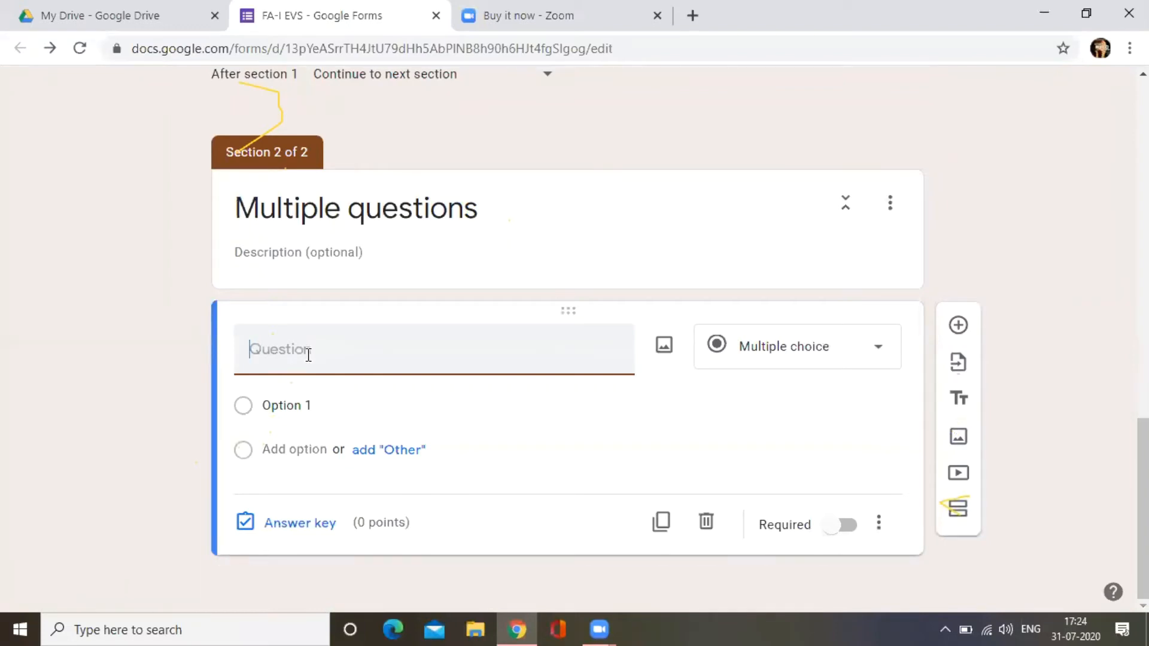
text(WHat)
key(BackSpace)
key(BackSpace)
key(BackSpace)
text(ha)
key(BackSpace)
key(BackSpace)
key(BackSpace)
text(What is a trr ee in the)
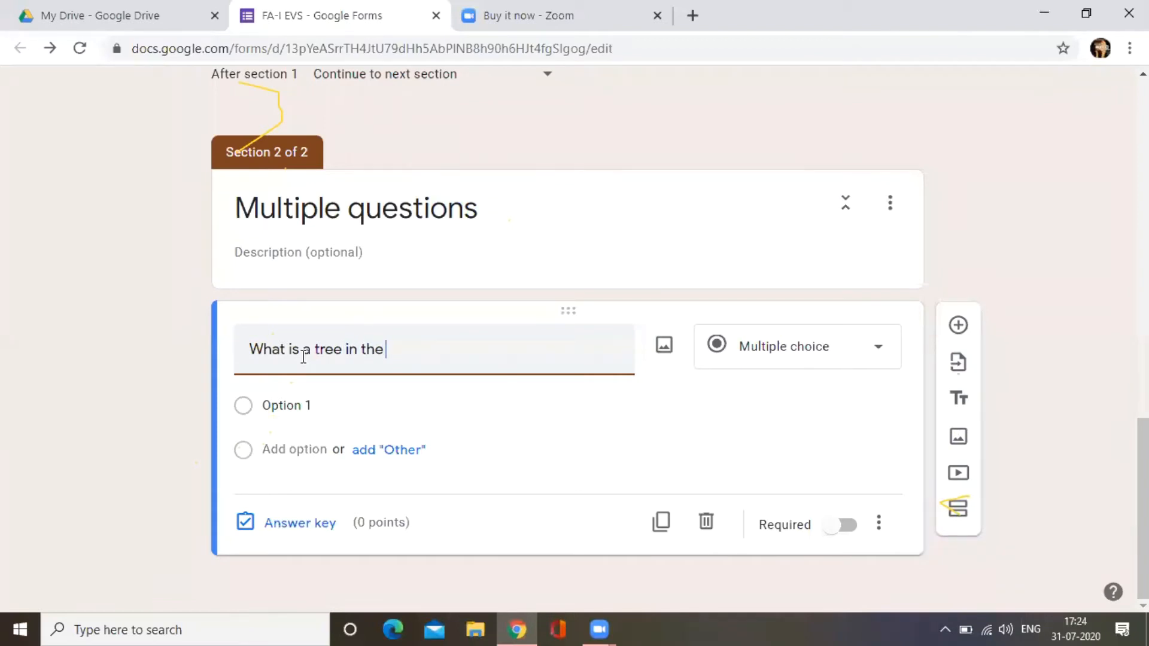
text( given picture)
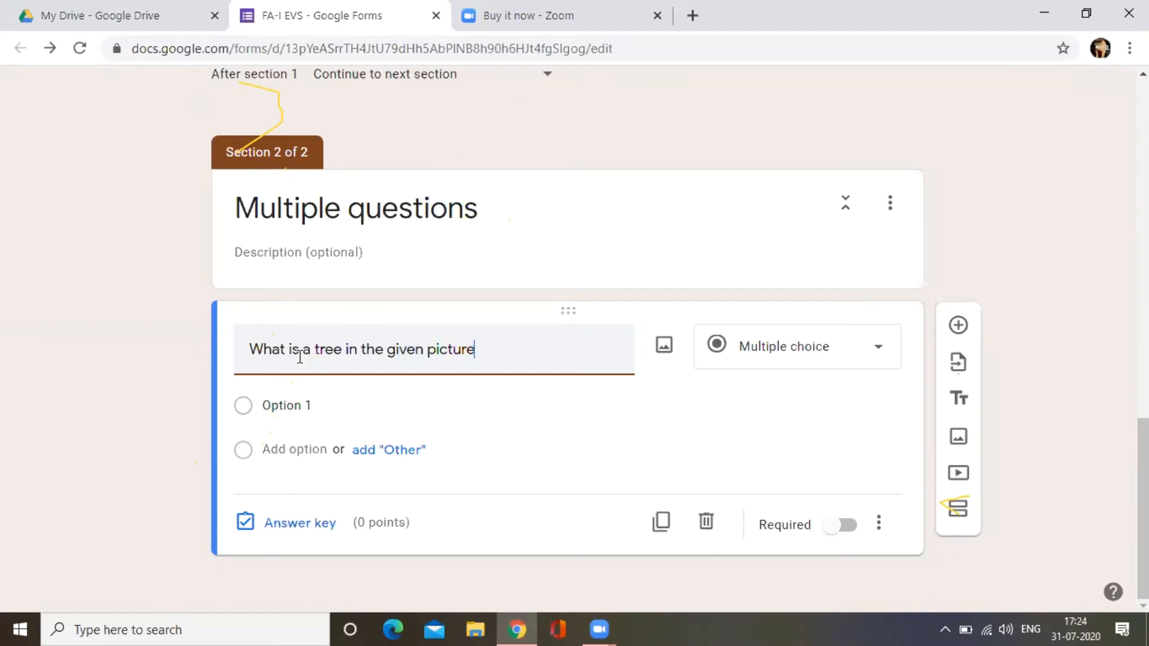
Step: Reword the start of the new question so it reads "Identify a tree in the given picture"
drag(298, 350, 256, 357)
text(Ident)
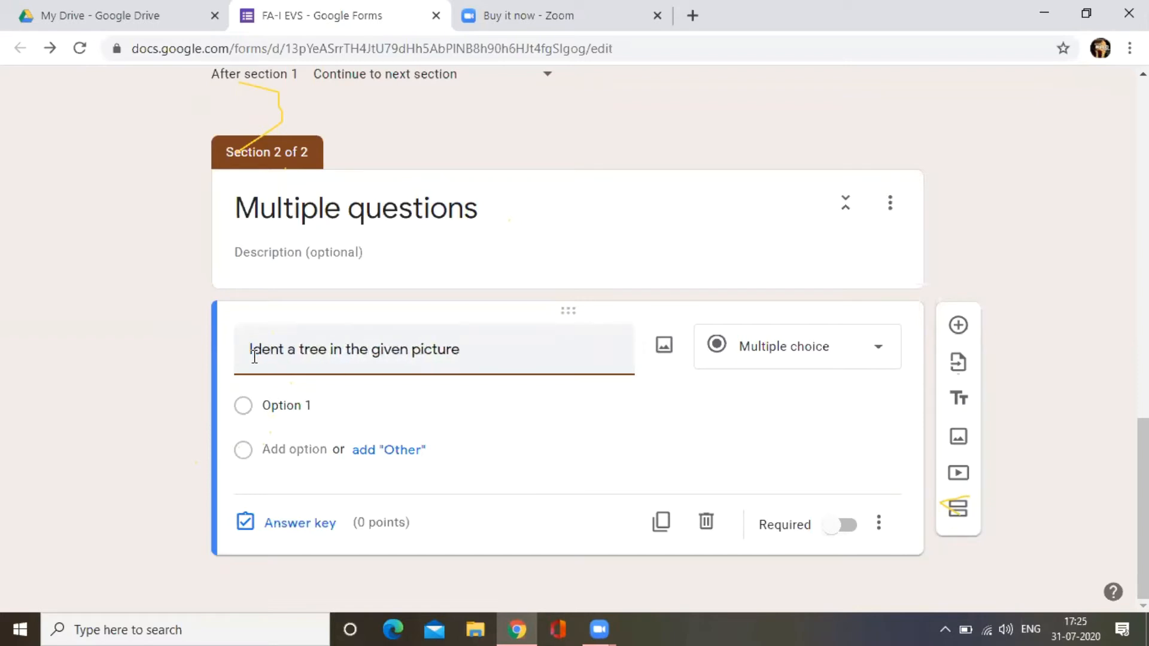
text(ify)
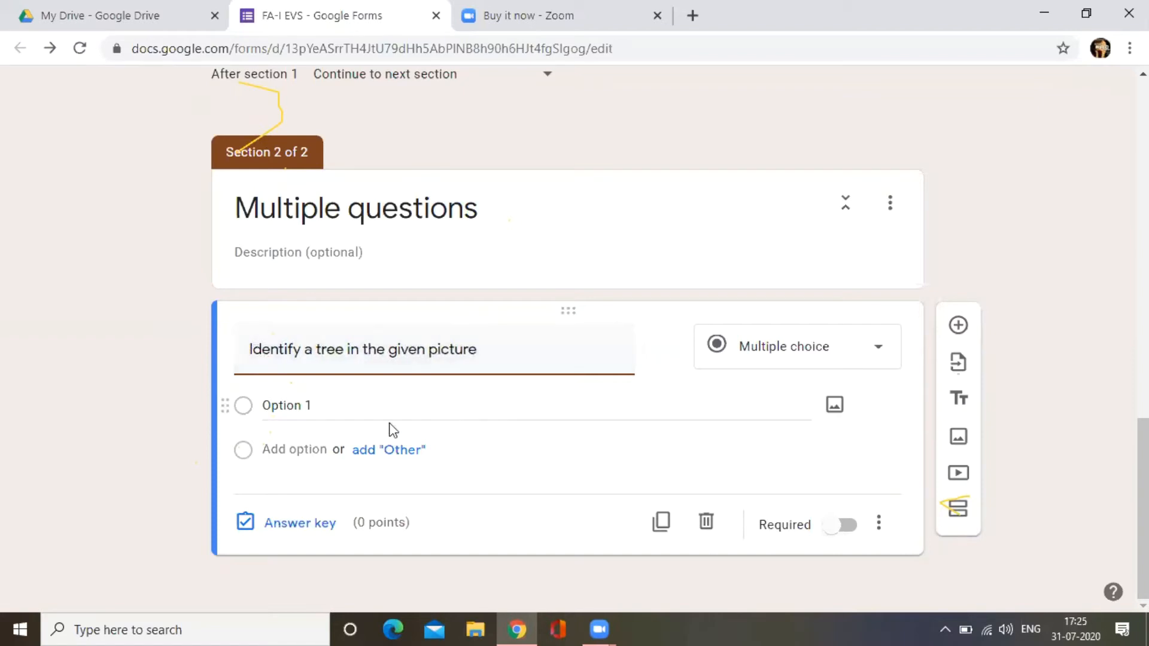
Step: Upload the green tree image from Saved Pictures to the question's first option and label that option "Tree"
click(286, 405)
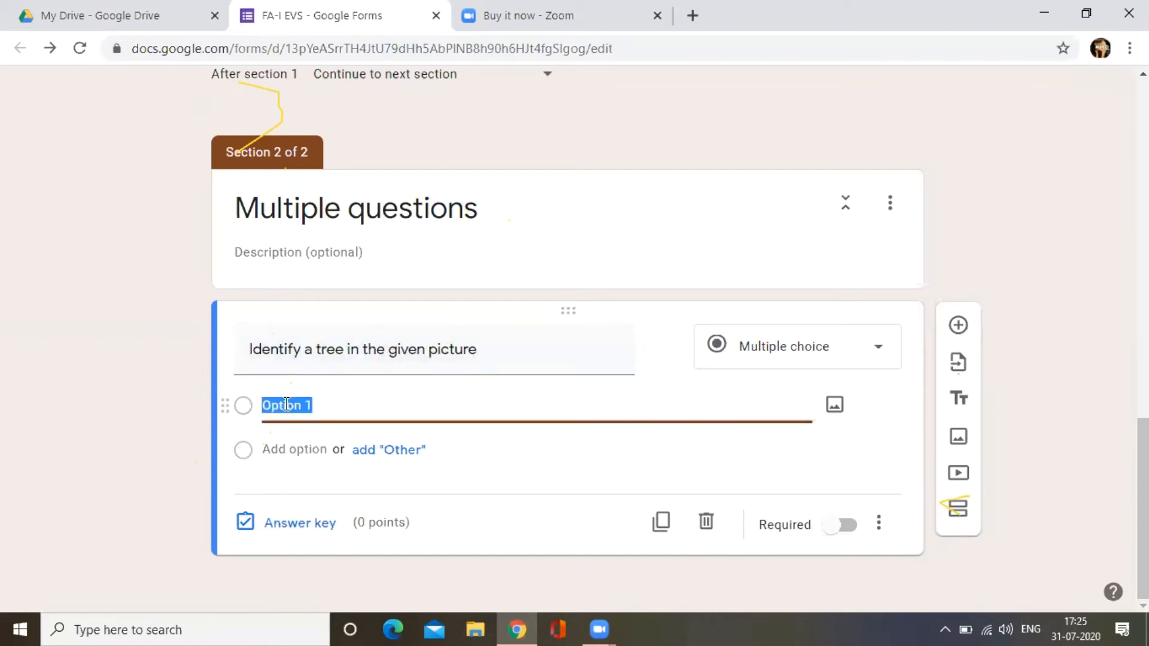
click(836, 409)
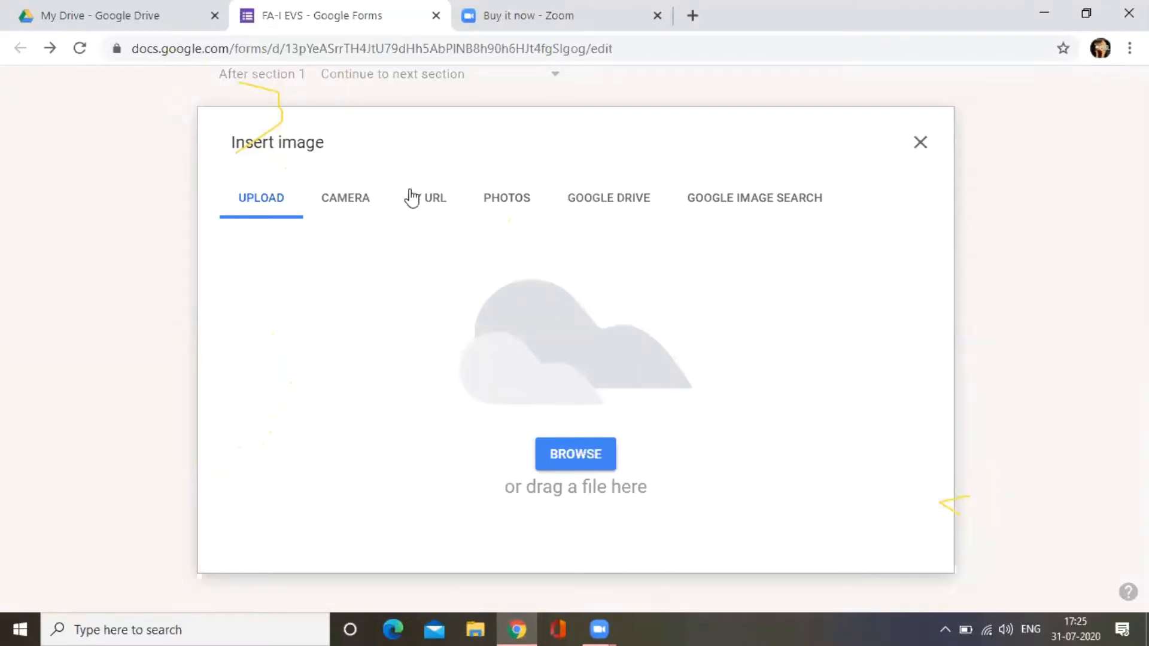
click(575, 456)
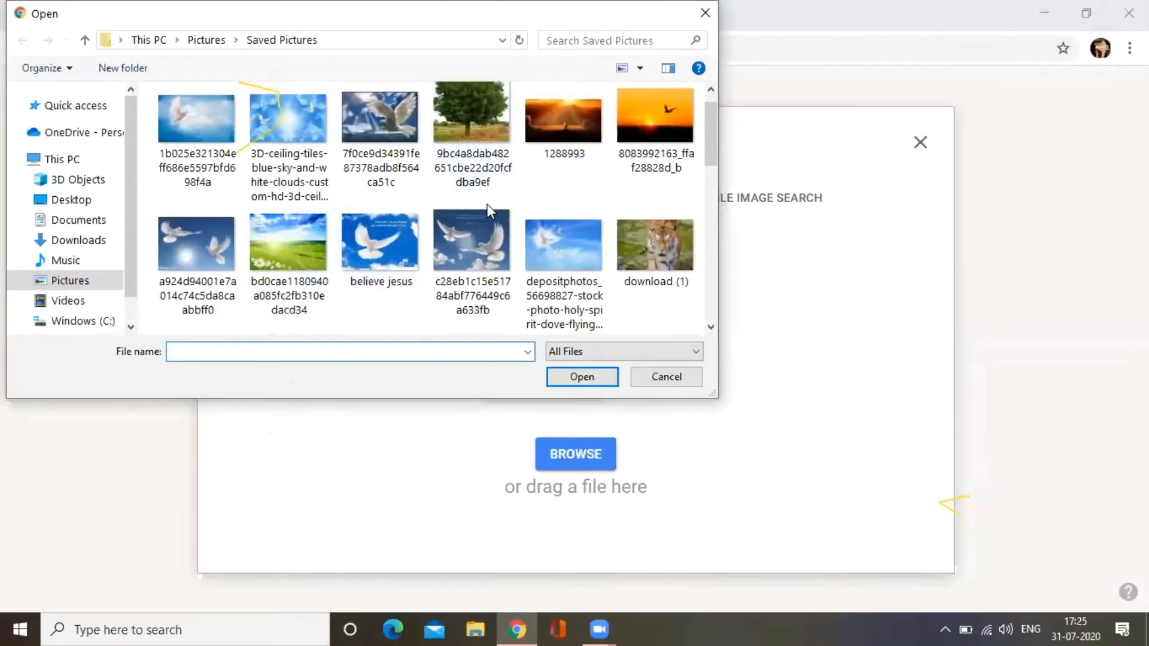
click(473, 128)
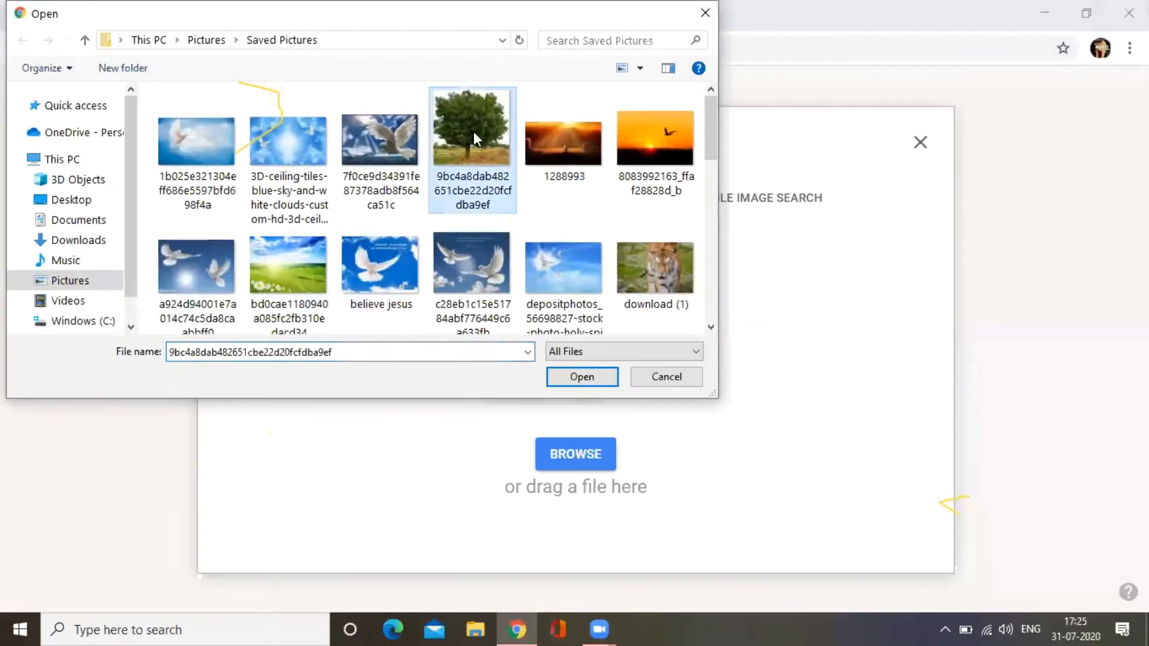
click(575, 376)
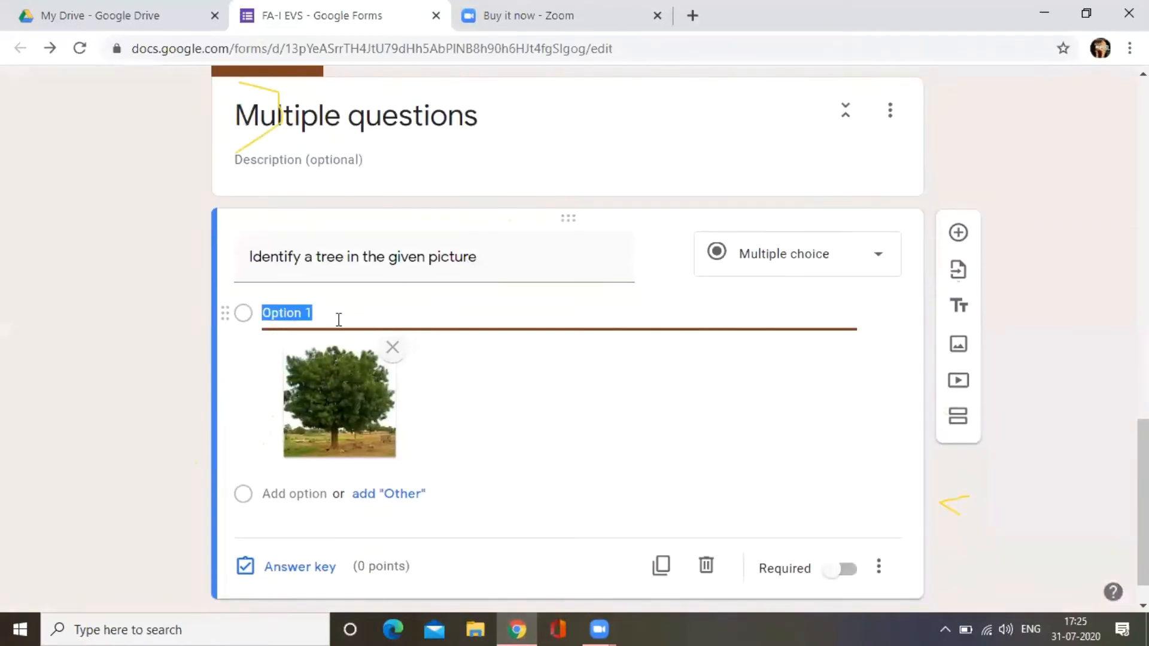
text(Tree)
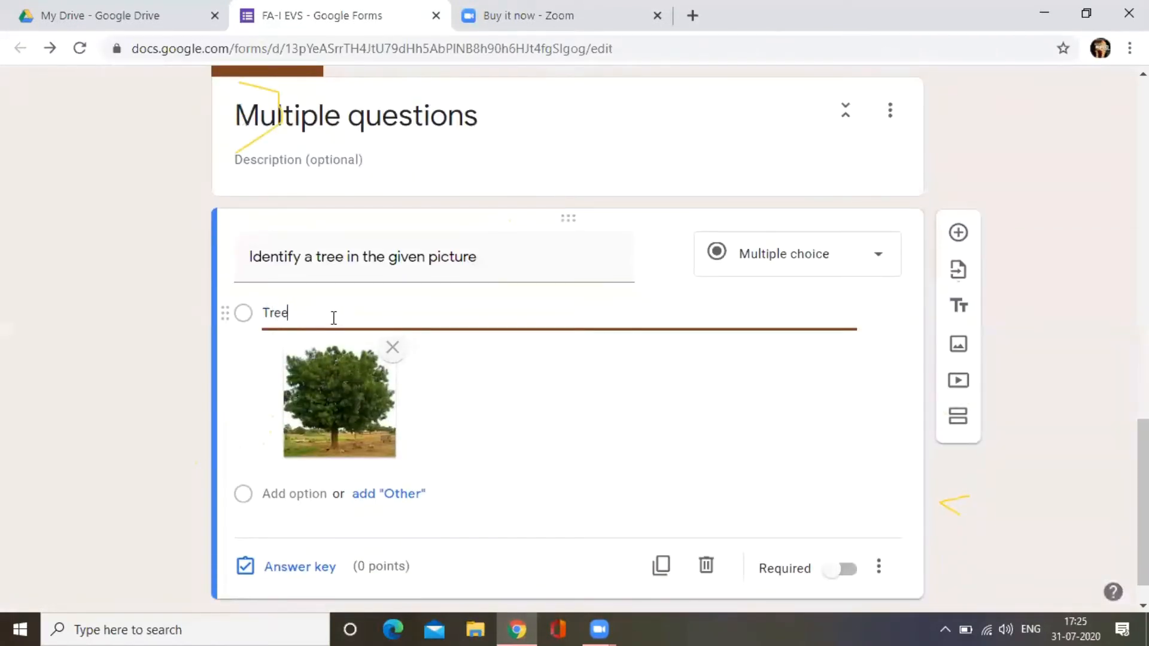
Step: Add a second option to the tree question and upload the red backpack image from Saved Pictures to it
scroll(416, 375, down, 1)
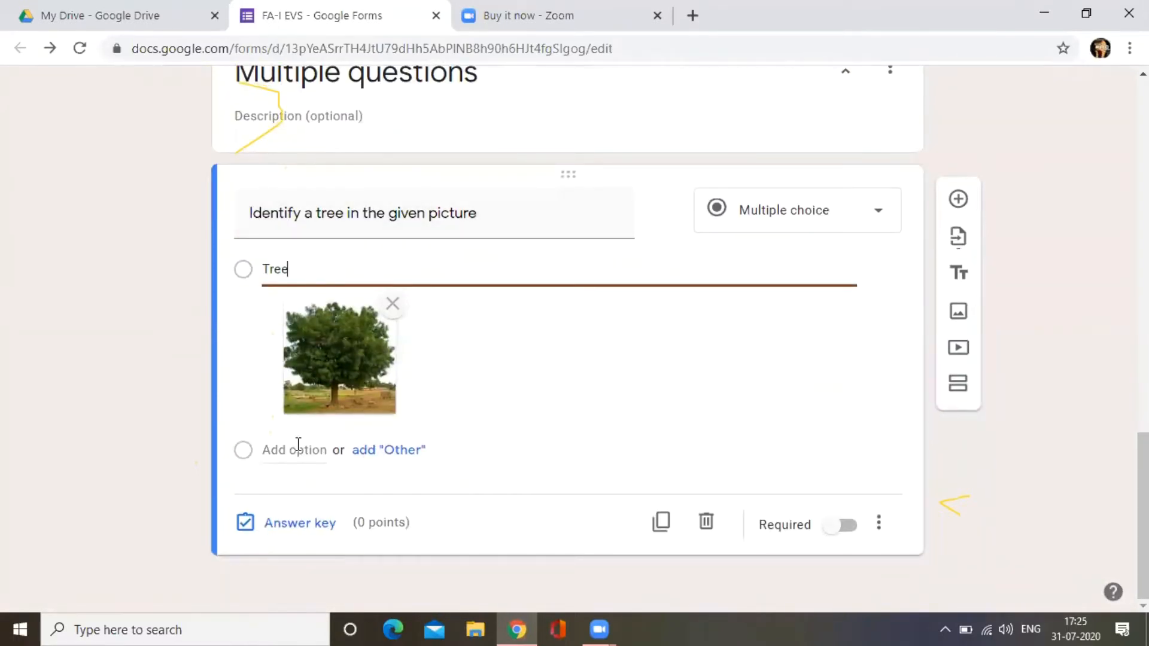
click(276, 450)
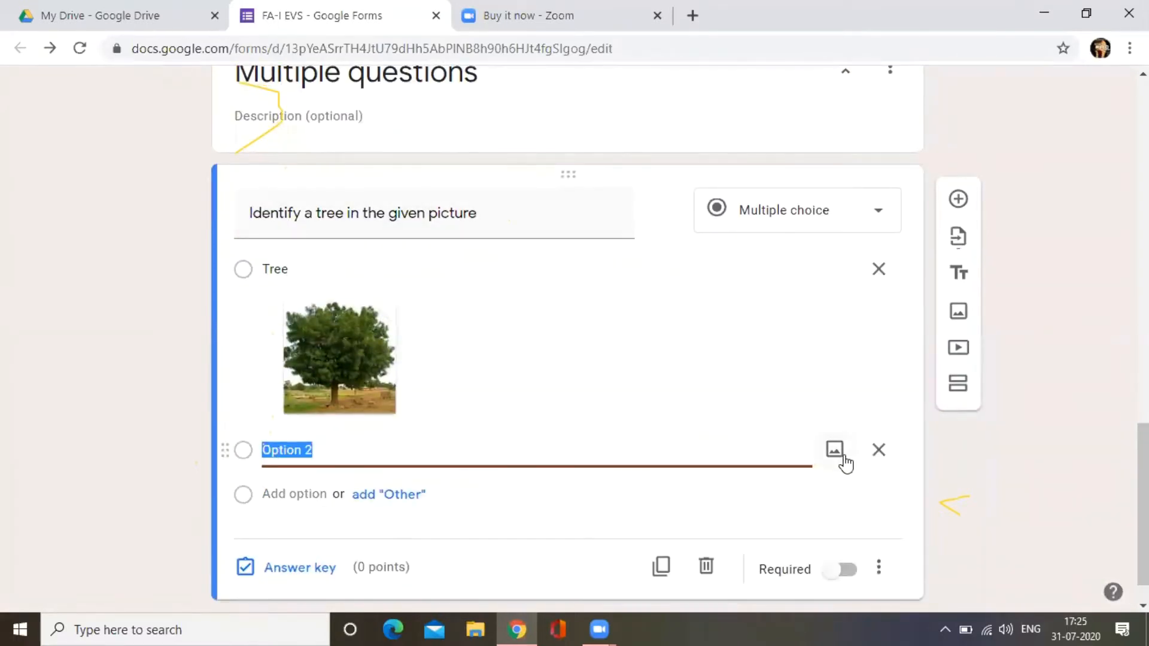
click(843, 460)
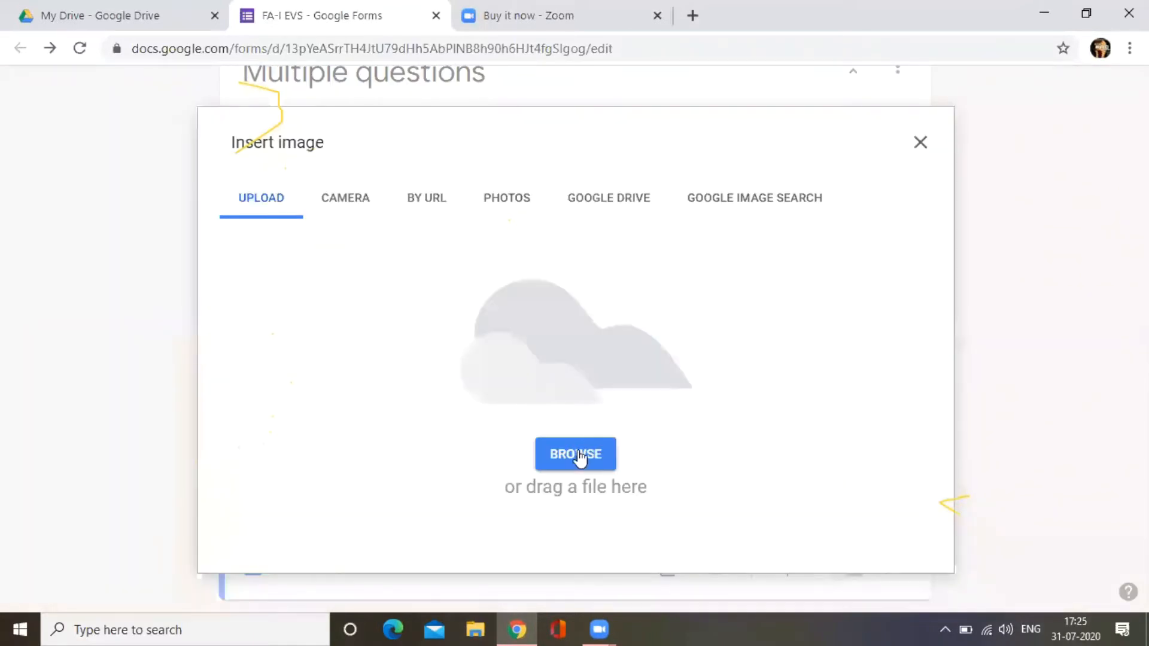
click(591, 461)
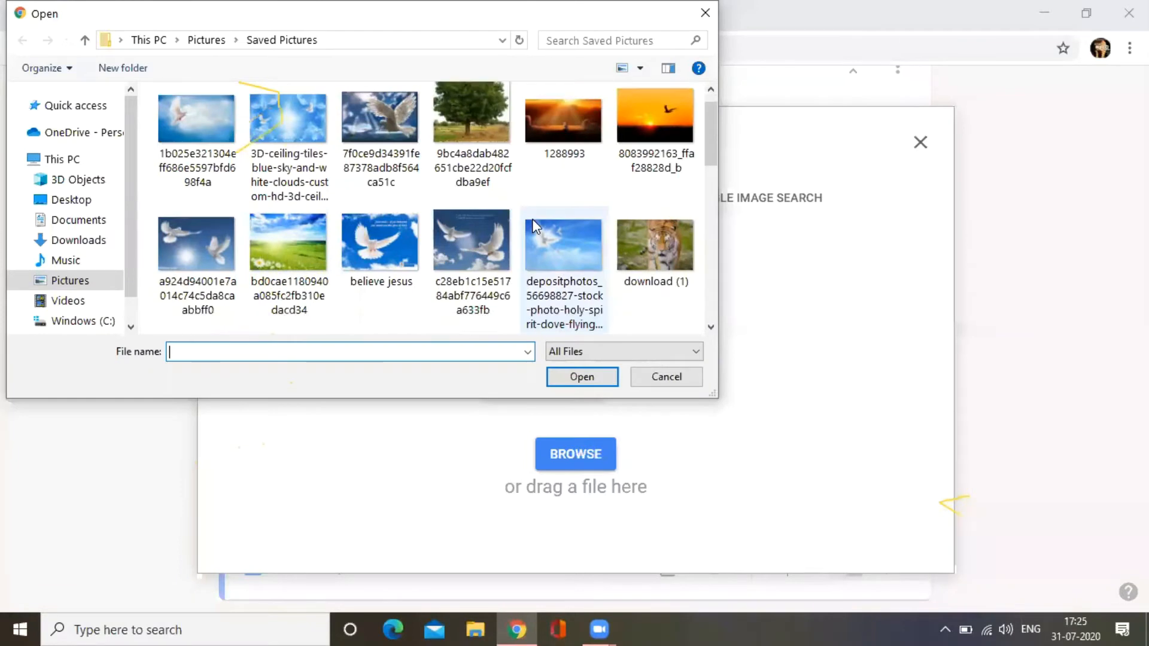
scroll(534, 226, down, 2)
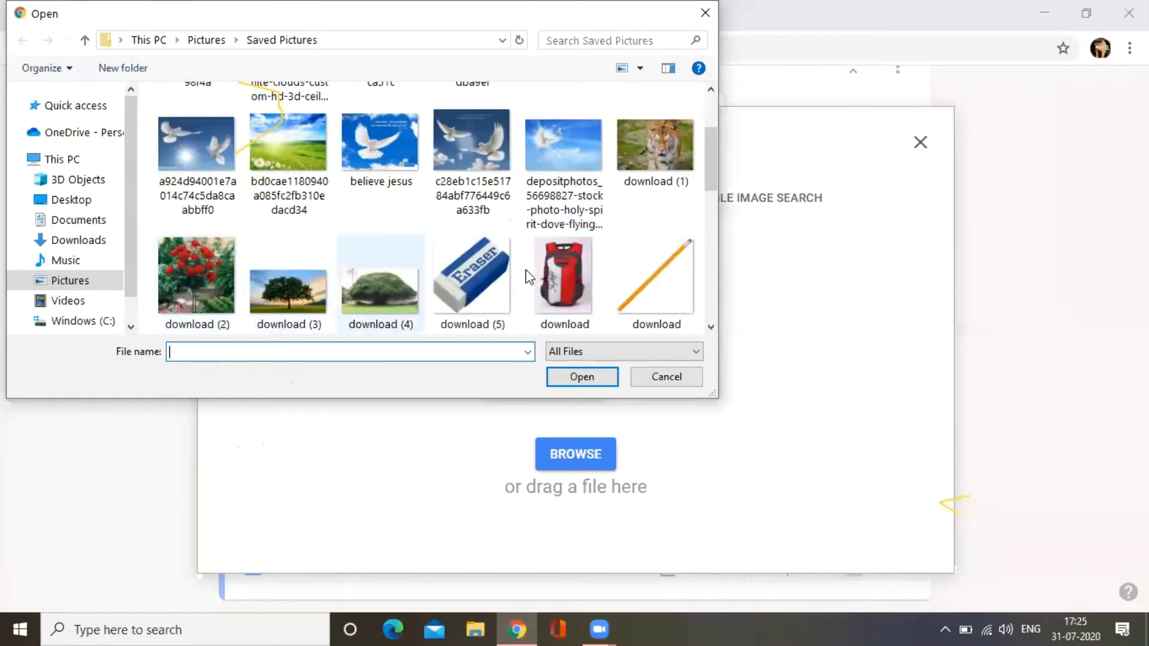
click(584, 275)
click(573, 456)
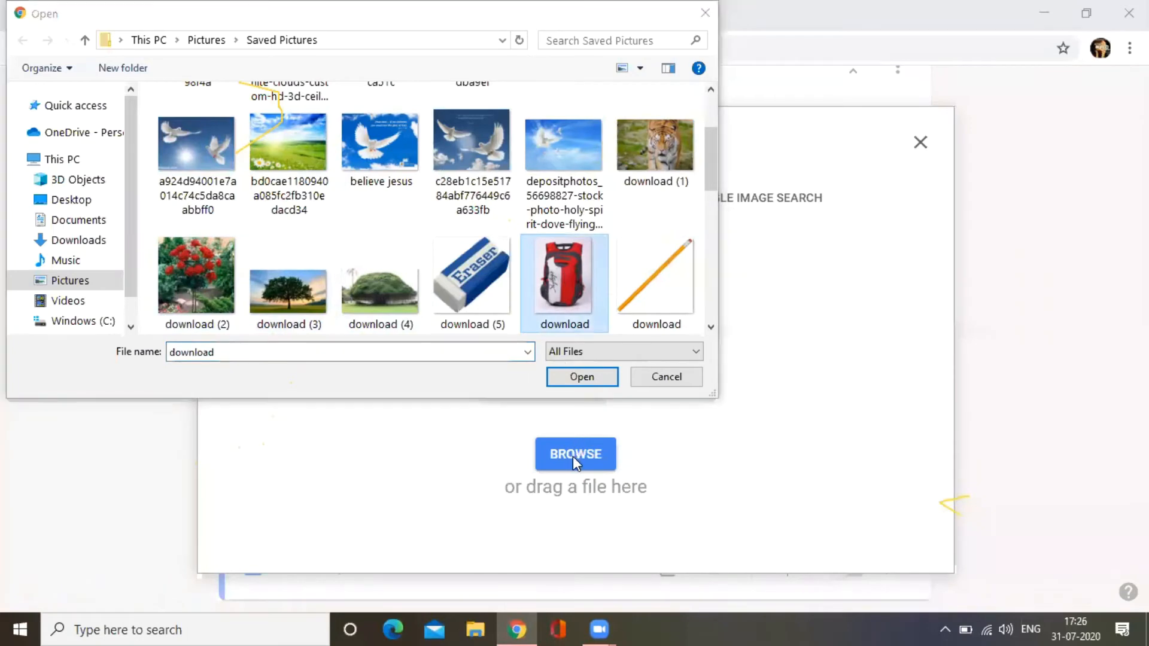
click(589, 382)
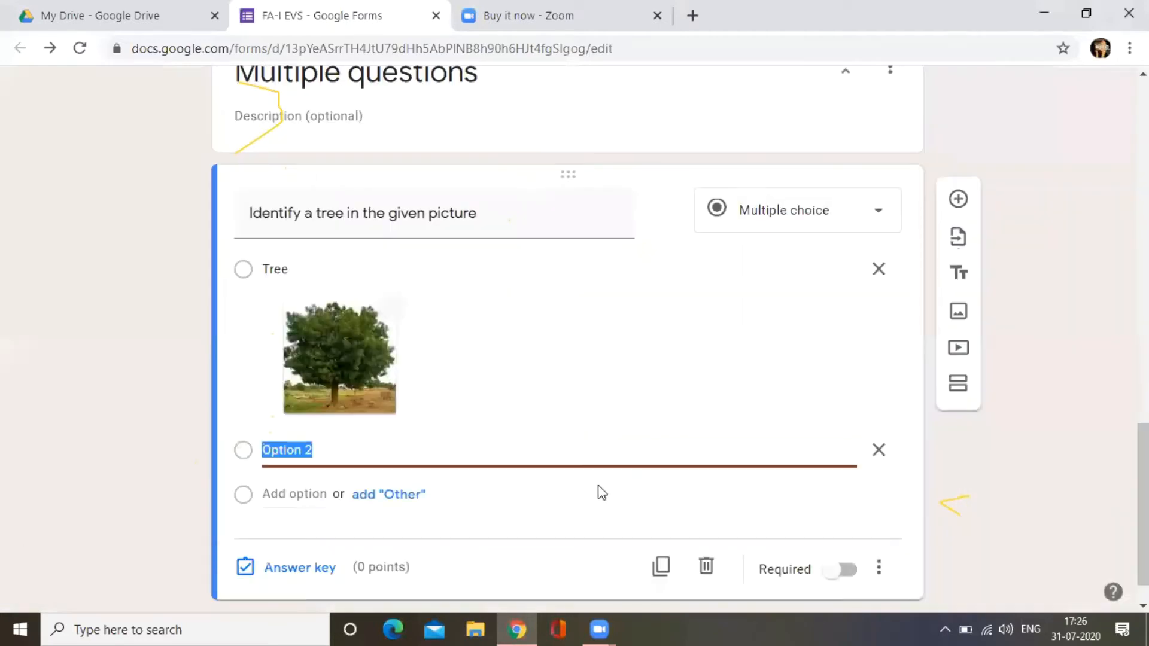
scroll(500, 452, down, 3)
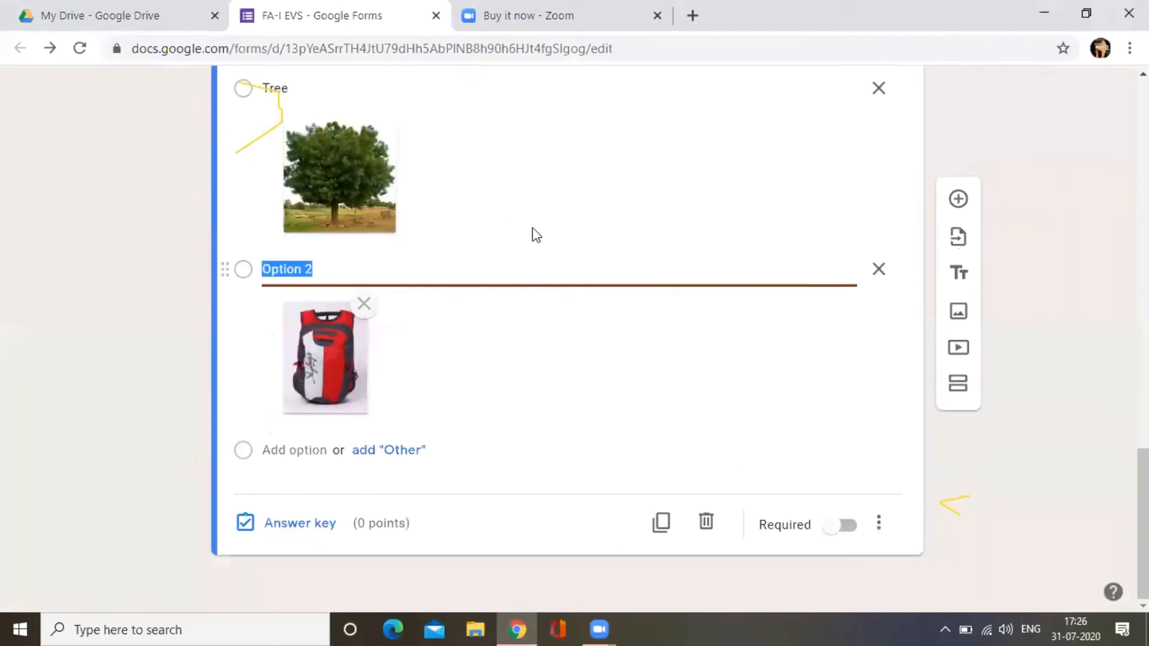
Step: Review the tree question's text, its two picture options and the available question types
click(546, 167)
scroll(565, 250, up, 3)
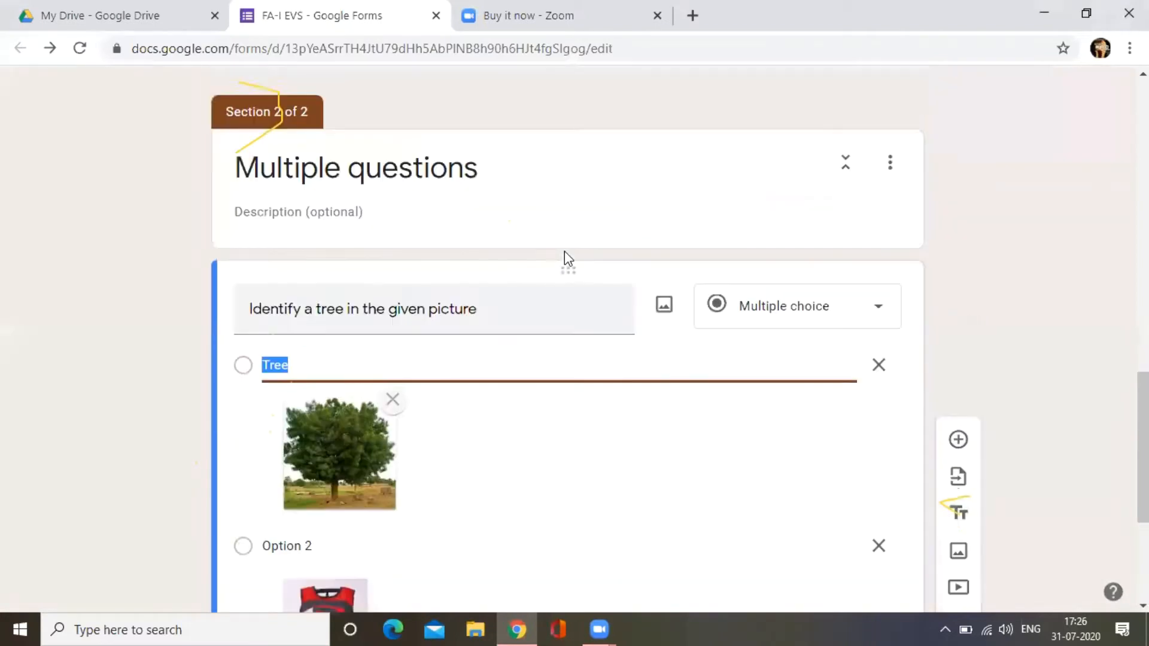
scroll(342, 361, down, 2)
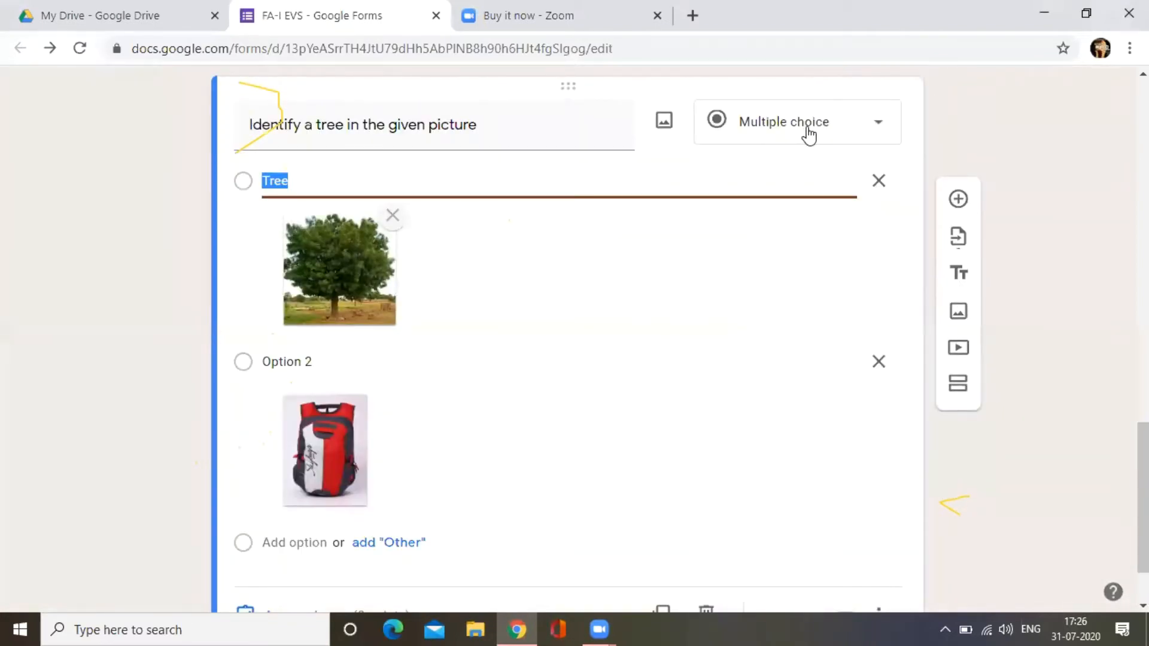
click(843, 131)
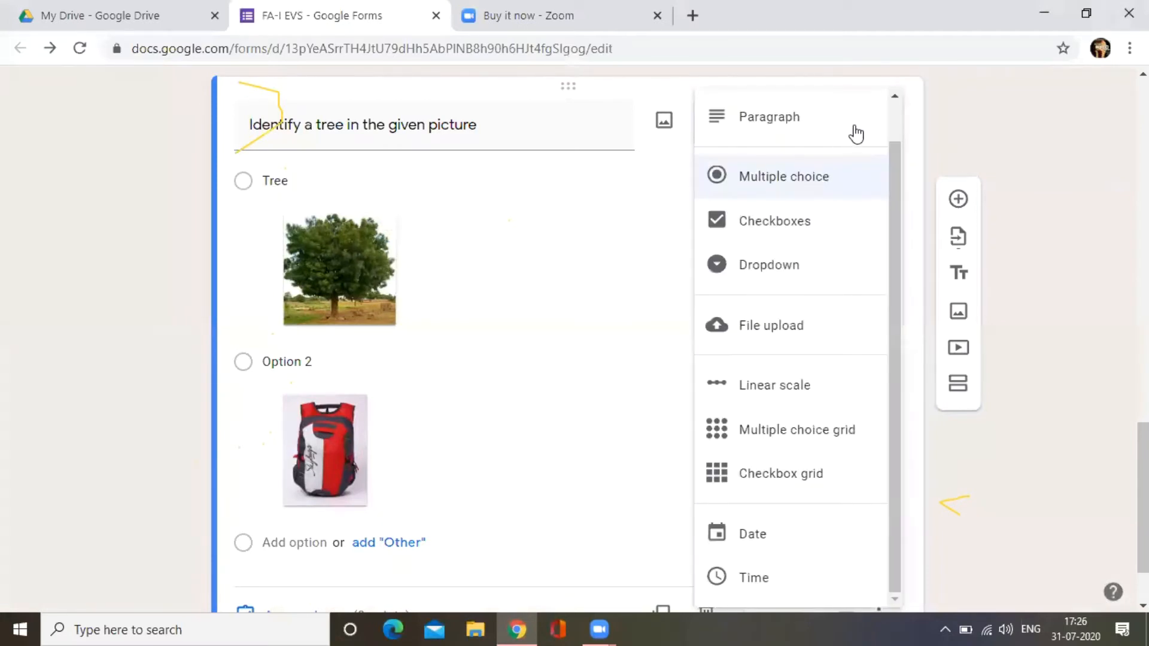
click(794, 190)
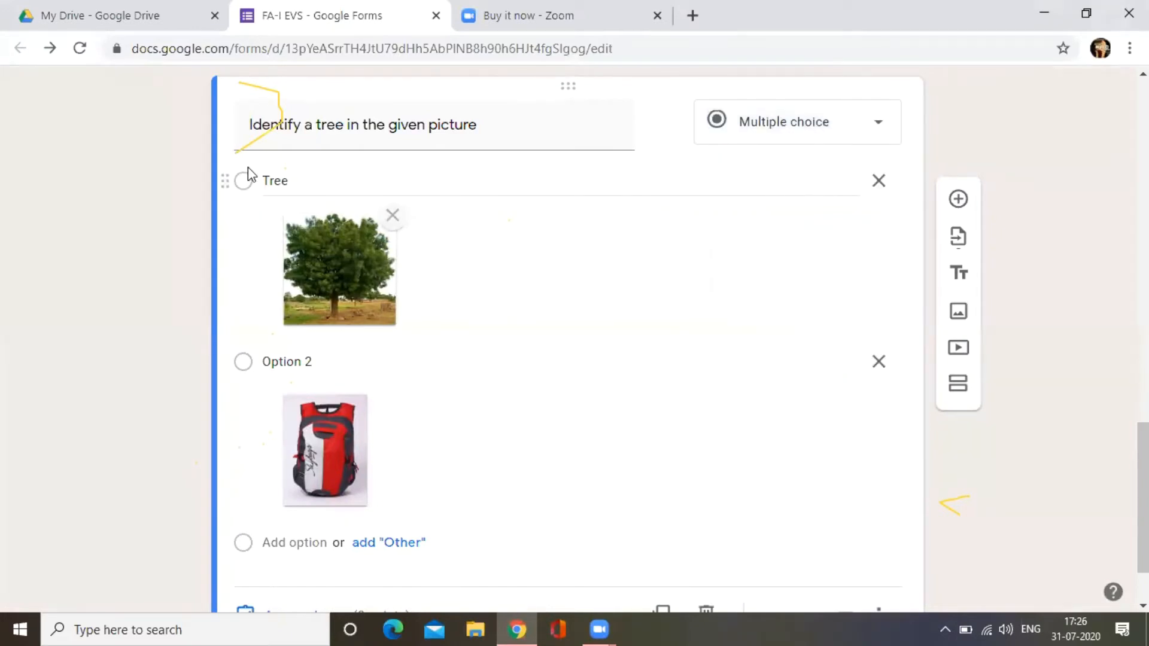
scroll(254, 182, down, 2)
click(481, 103)
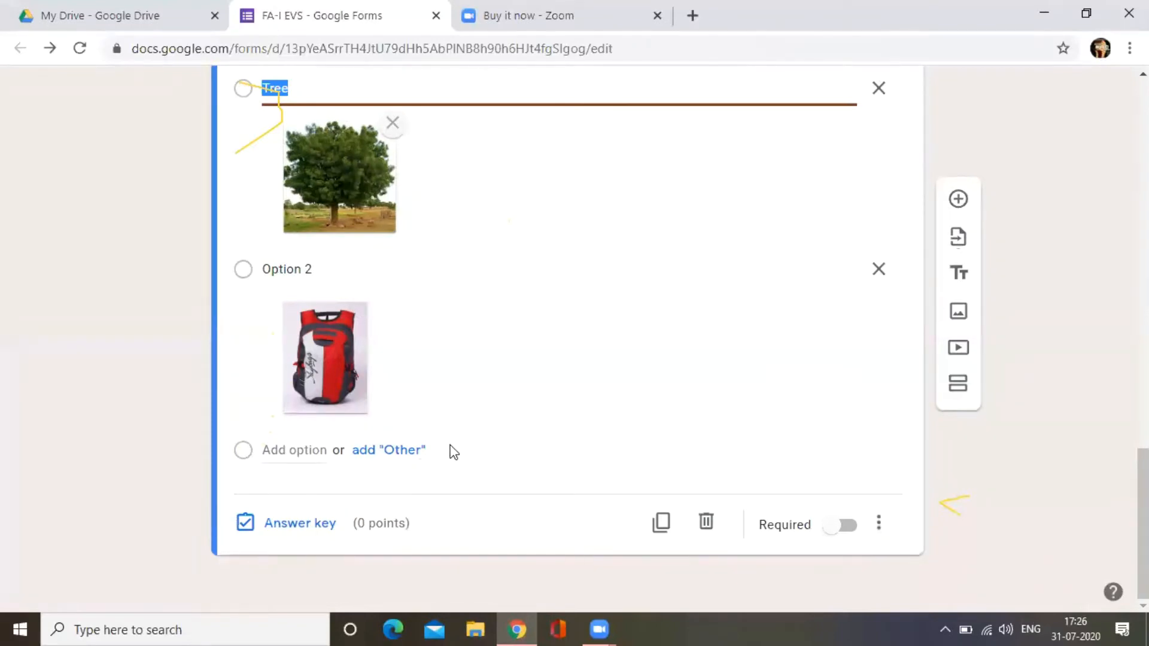
scroll(453, 423, up, 5)
scroll(420, 417, down, 4)
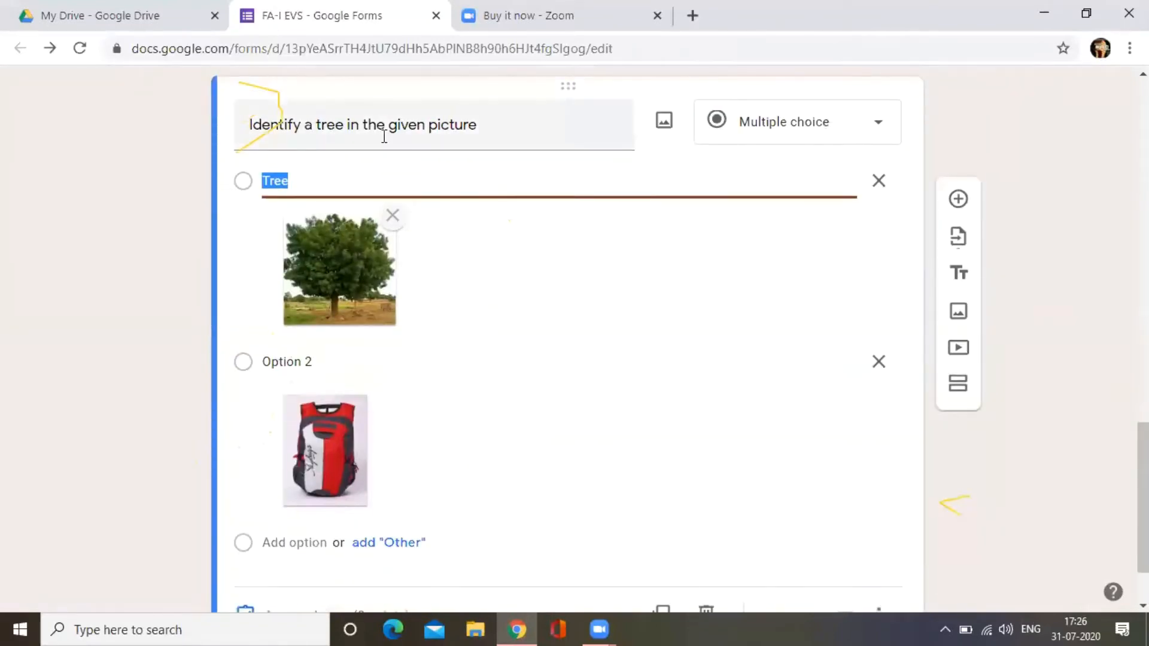
scroll(491, 313, down, 2)
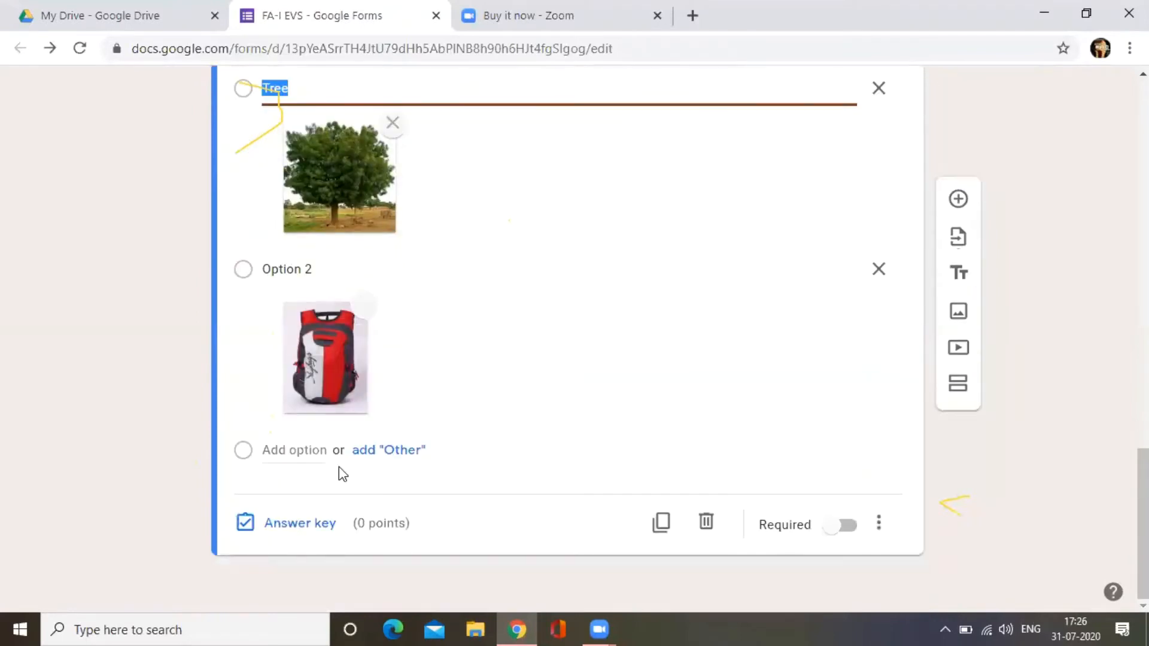
Step: Mark "Tree" as the correct answer in the question's answer key and make the question worth 1 point
click(299, 526)
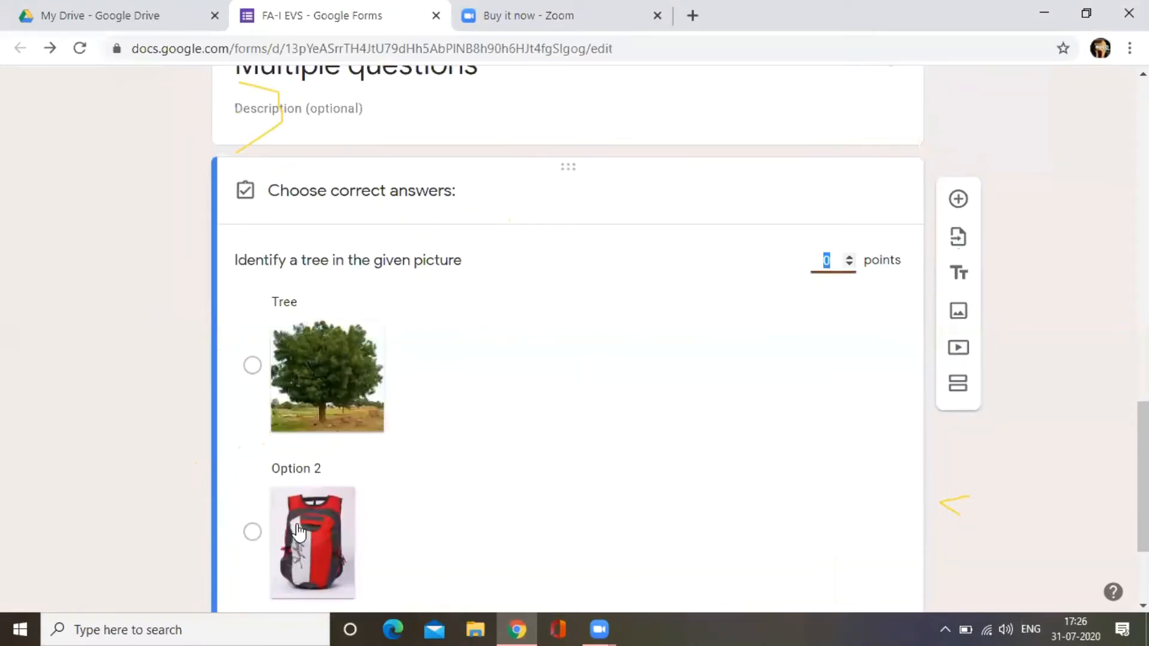
scroll(365, 394, down, 3)
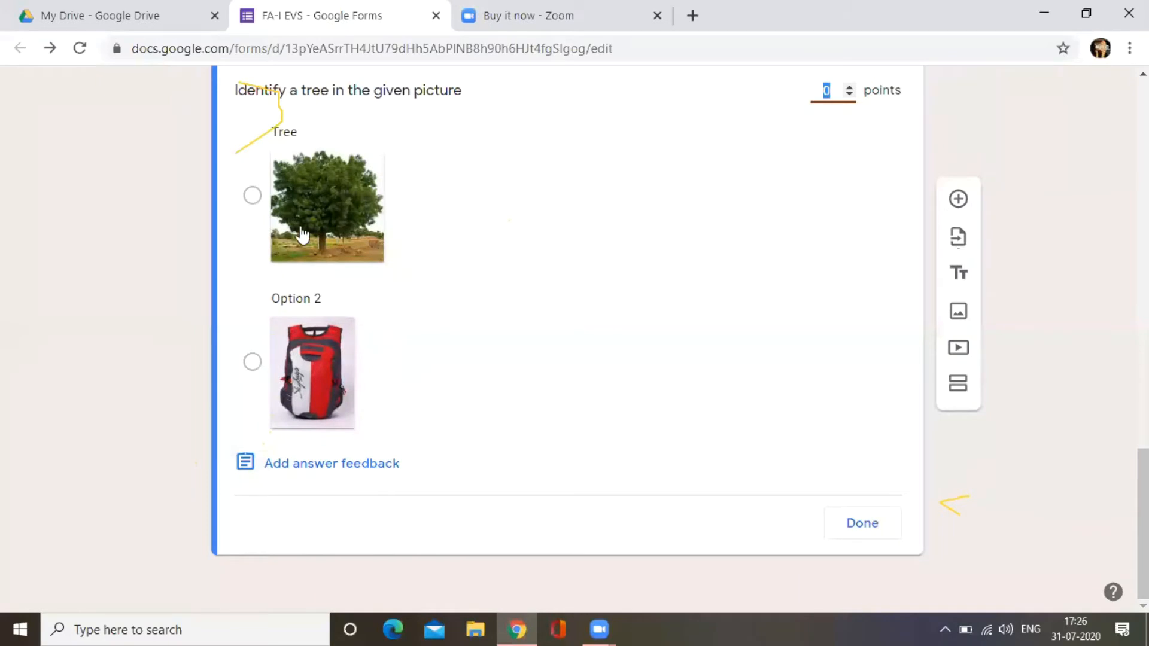
click(252, 196)
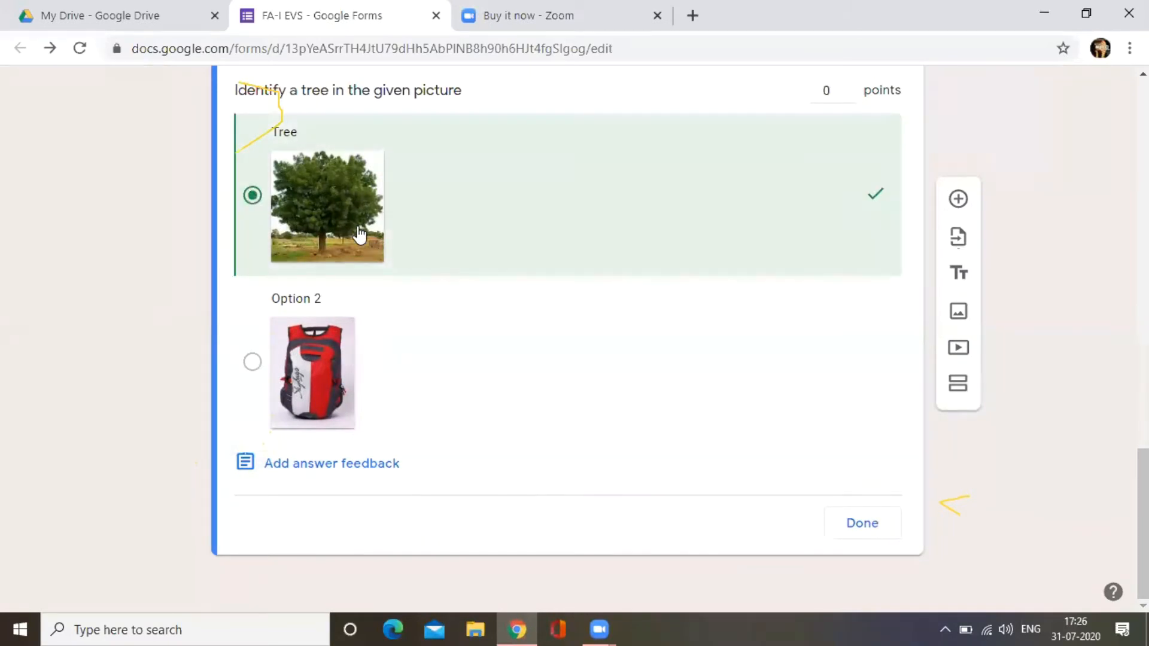
scroll(359, 237, up, 3)
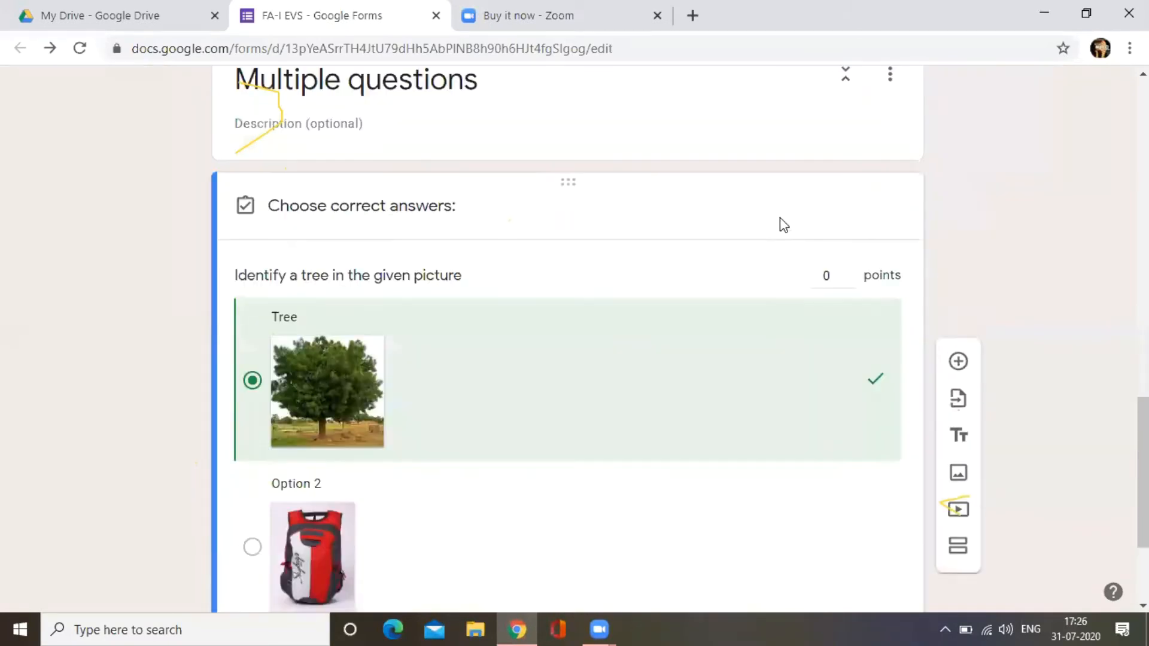
click(850, 272)
click(849, 272)
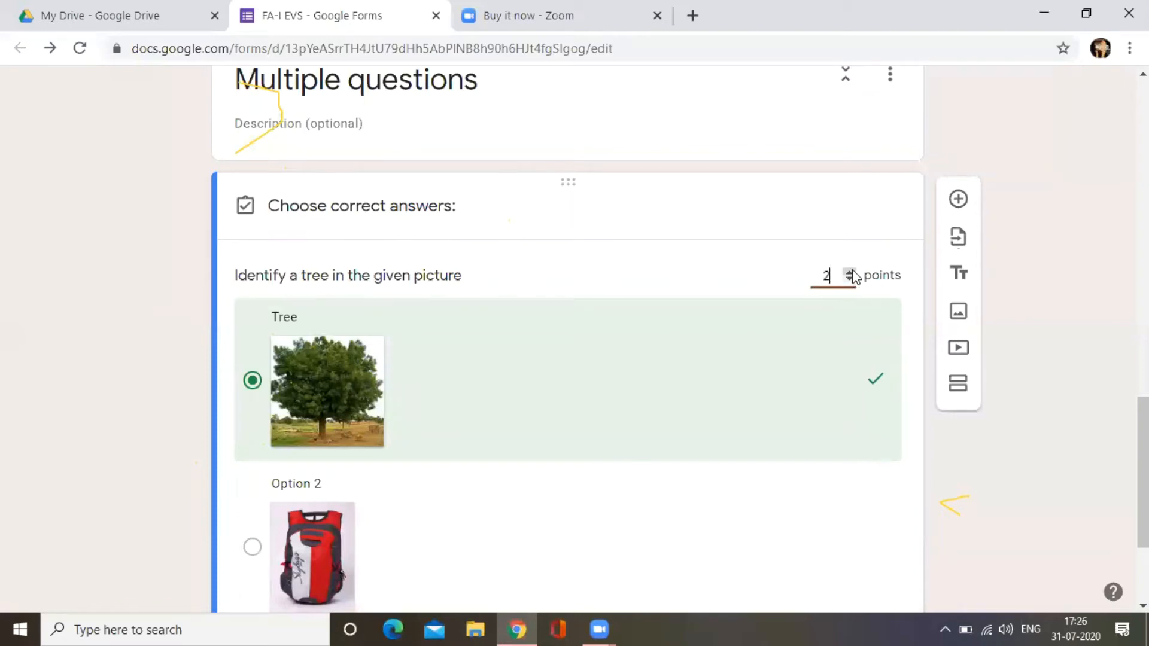
click(849, 280)
scroll(801, 358, down, 1)
scroll(800, 358, down, 2)
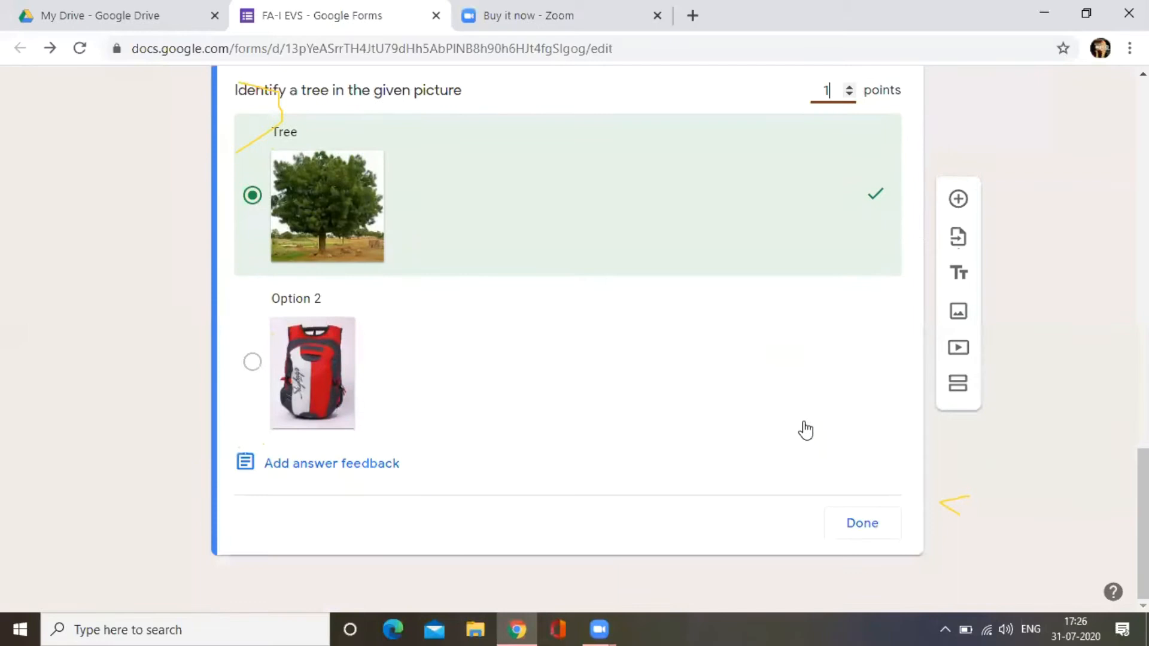
click(857, 527)
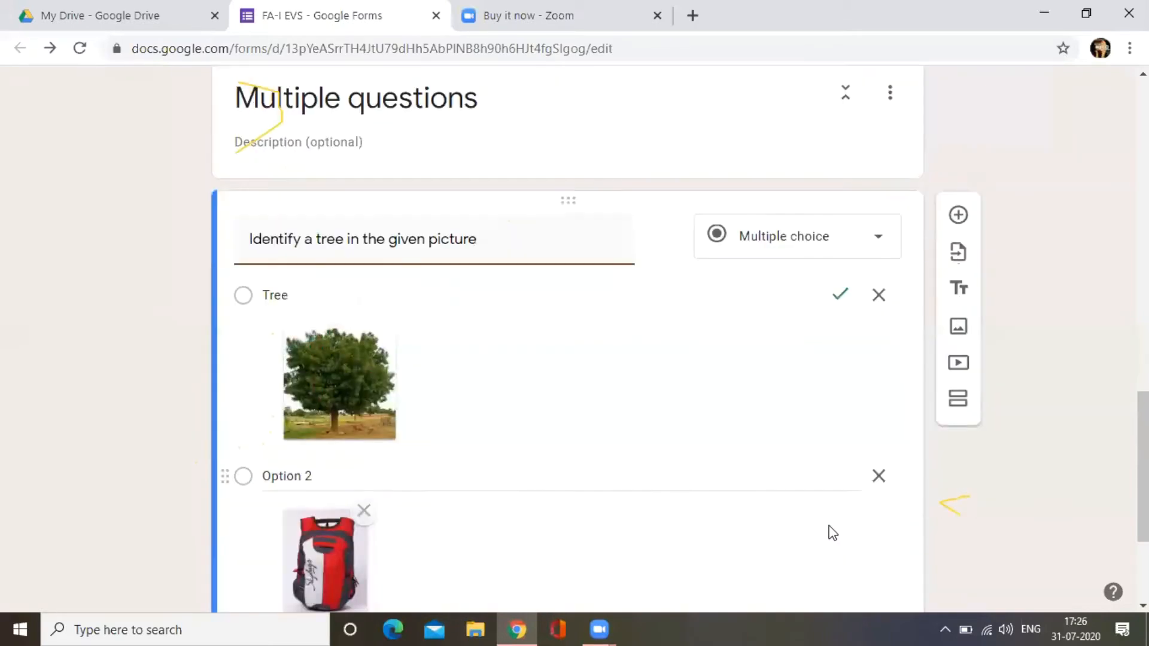
Step: Duplicate the "Identify a tree in the given picture" question with its options, images and answer key
scroll(556, 436, down, 3)
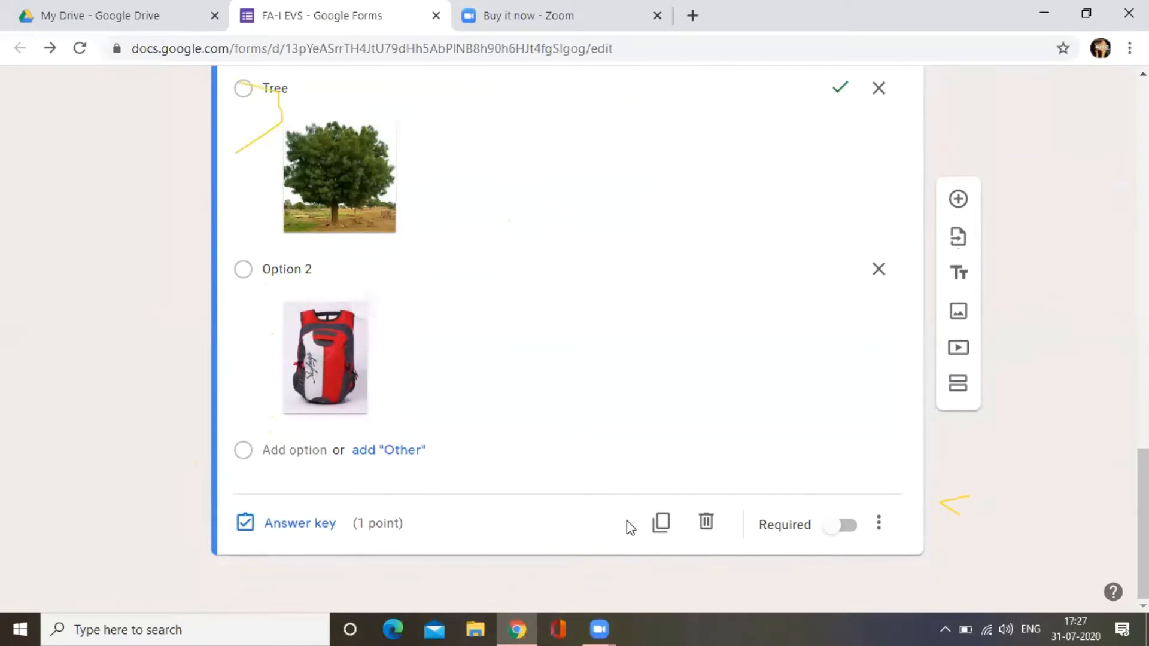
click(662, 530)
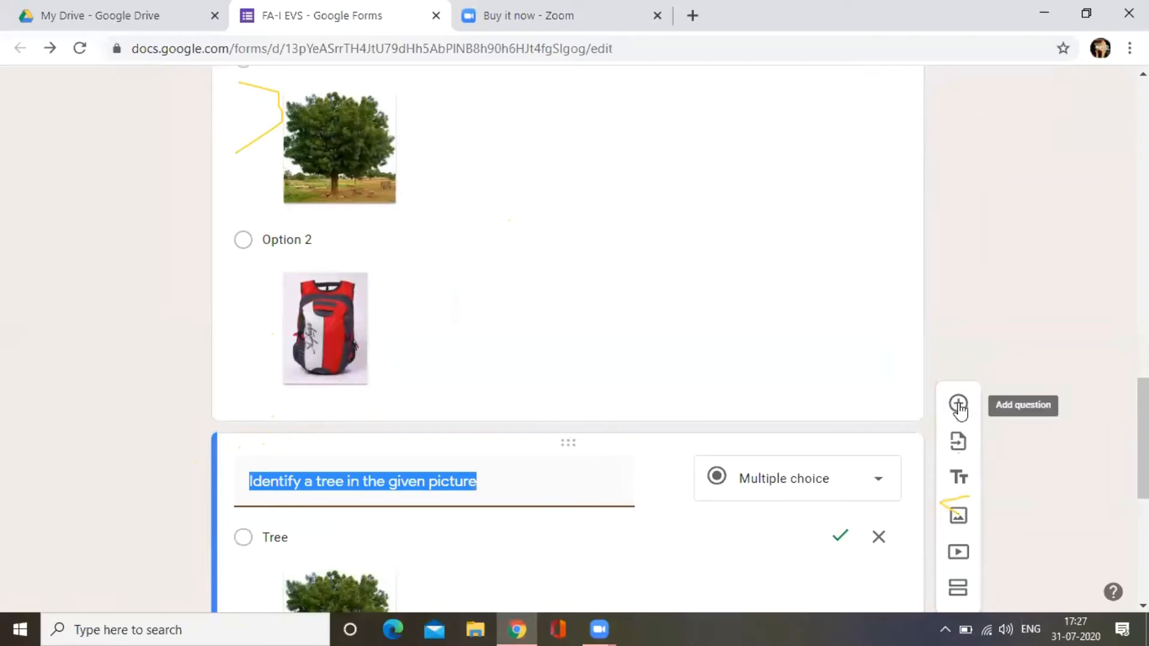
scroll(473, 442, down, 3)
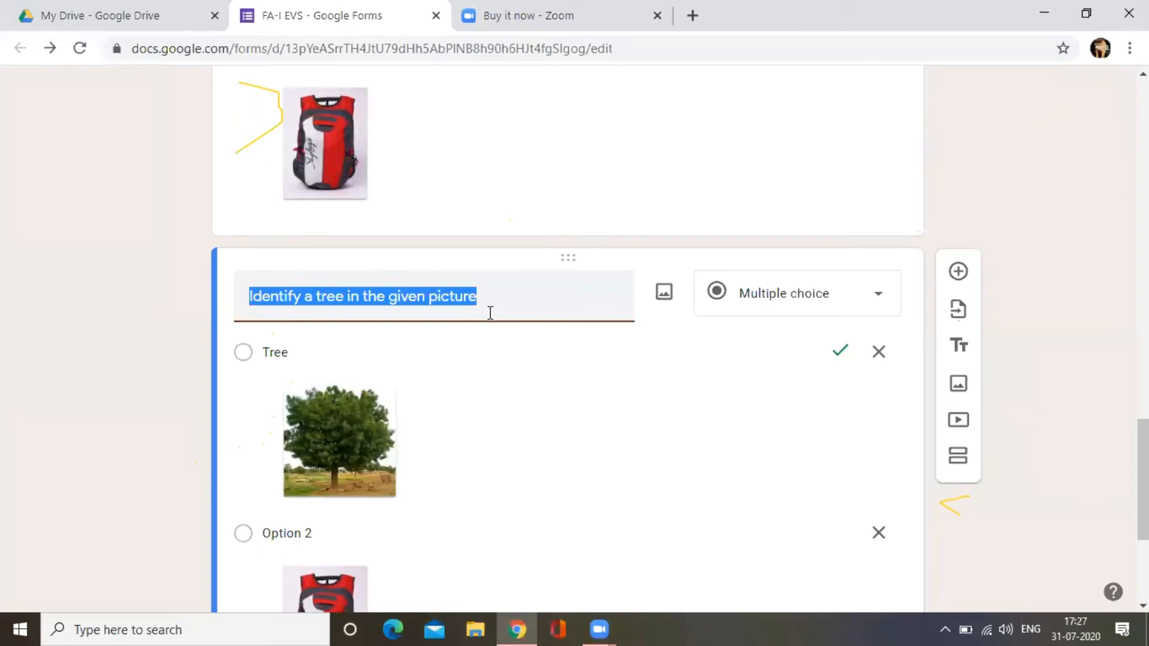
Step: Replace the duplicated question's text with "Which is plant in the below picture?"
text(P)
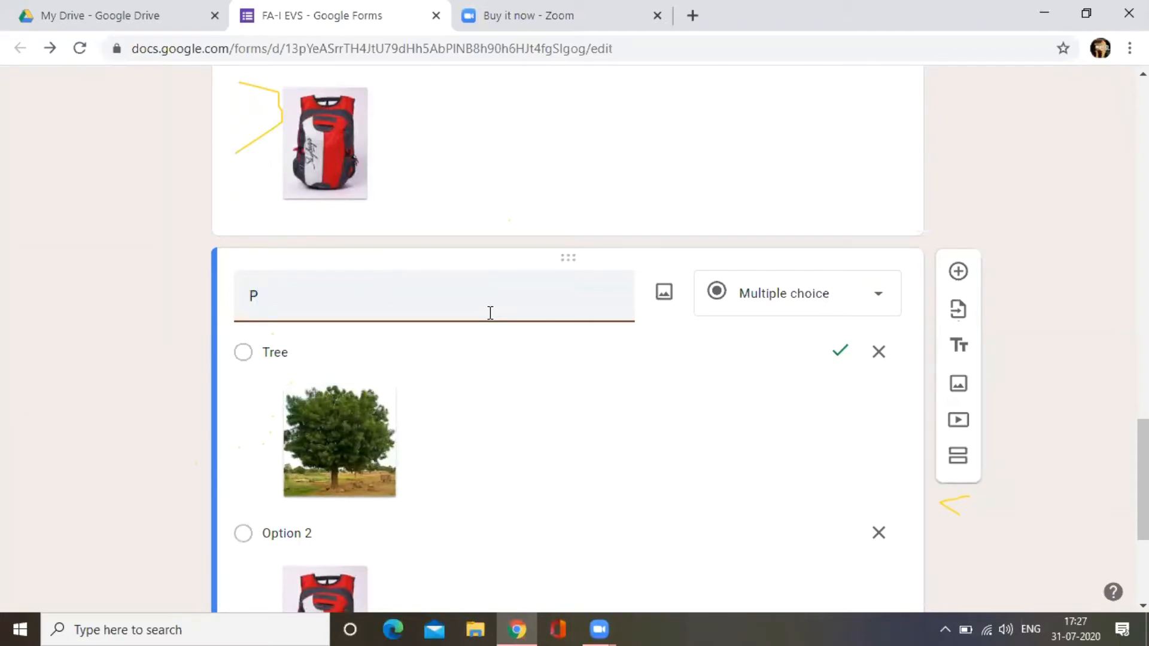
key(BackSpace)
text(Which is plant i)
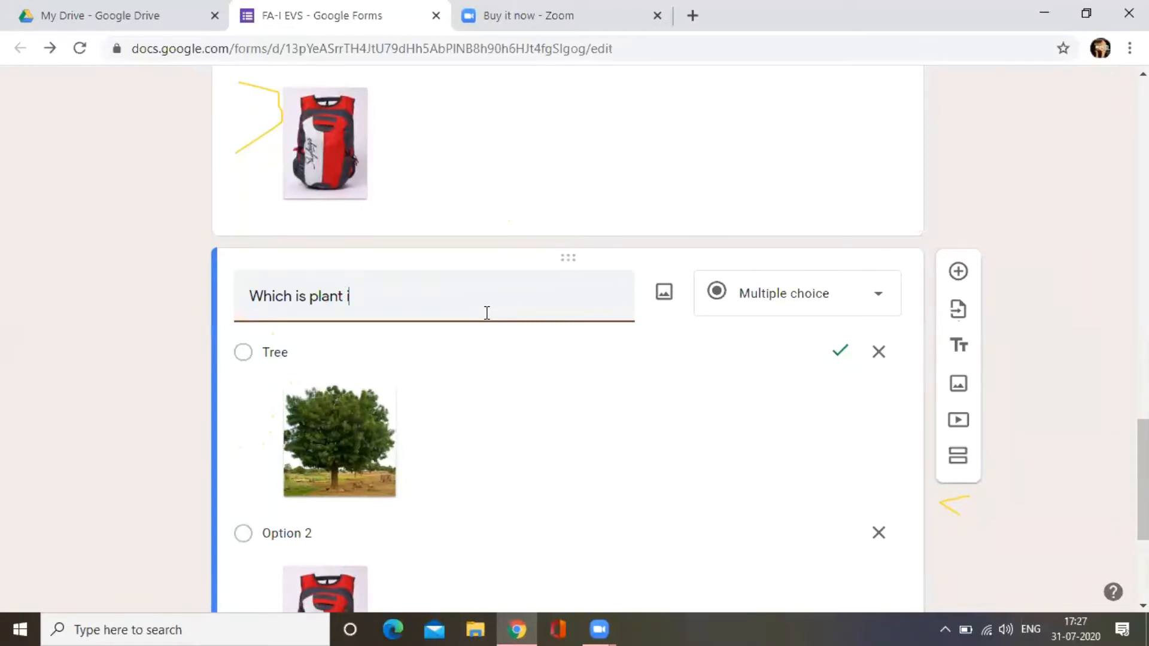
text(n the below picture)
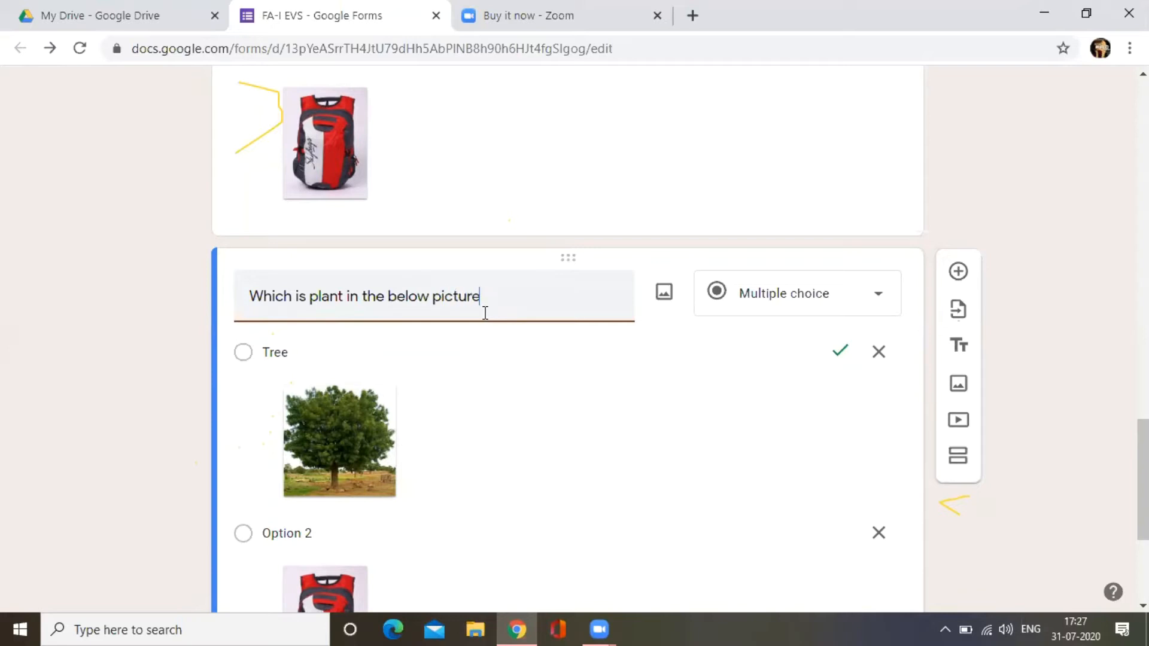
text(?)
scroll(411, 383, down, 4)
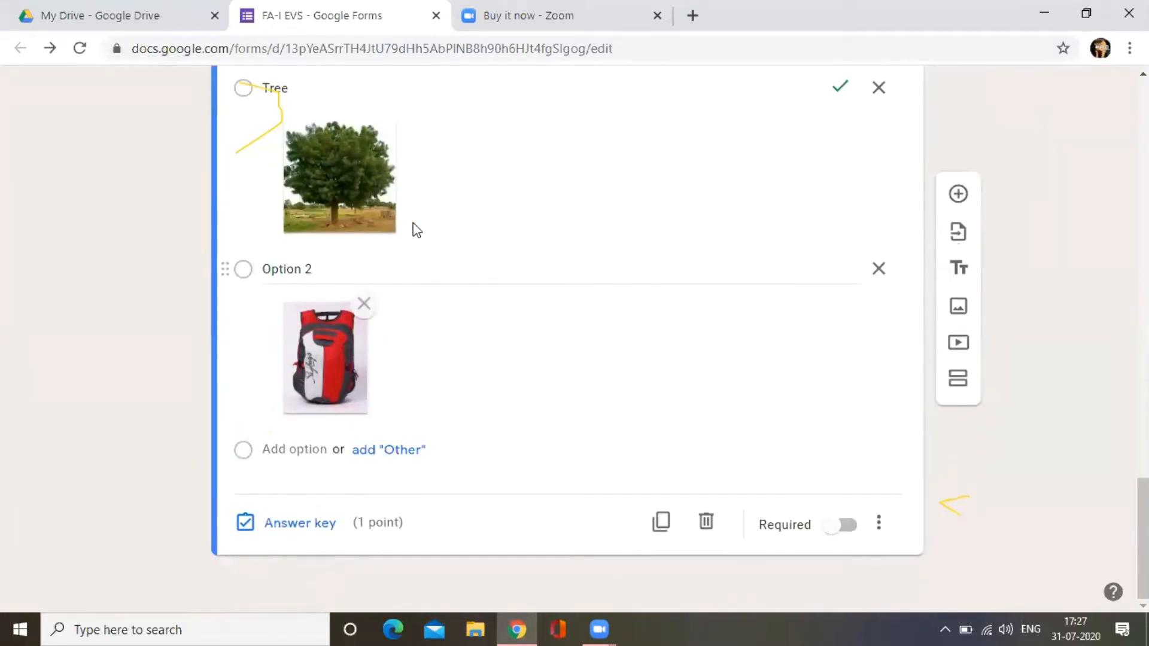
Step: Rewrite the duplicated question's text as "Who takes [child's name] to bus stop?"
scroll(413, 228, up, 3)
scroll(466, 228, up, 2)
drag(521, 314, 246, 306)
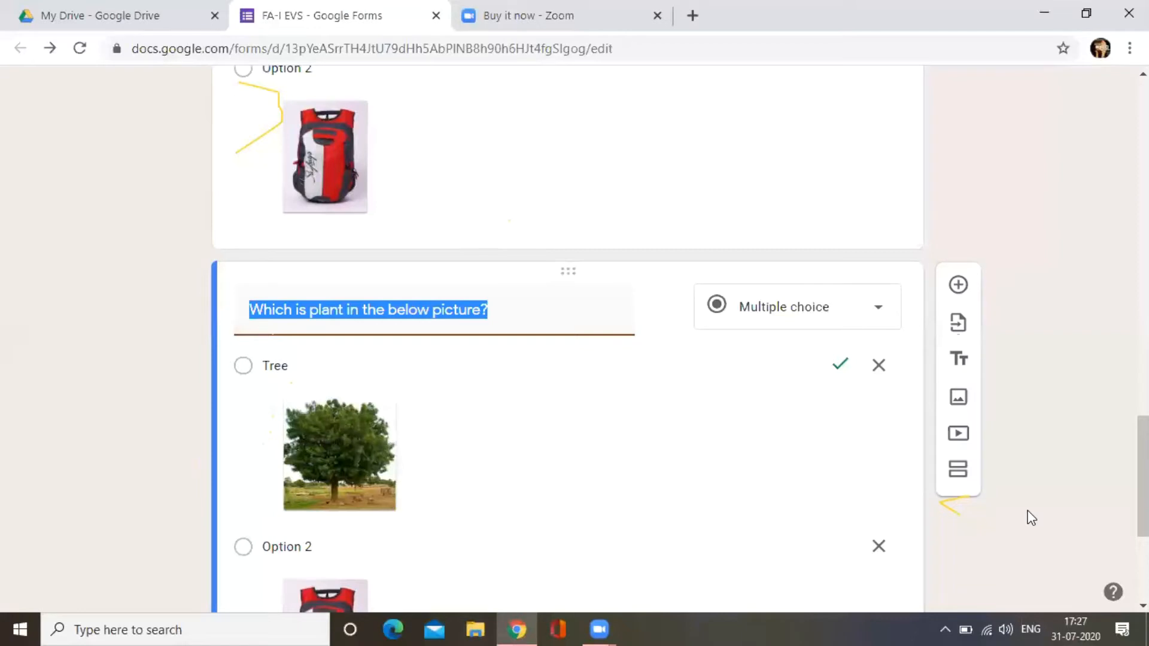
text(Wh)
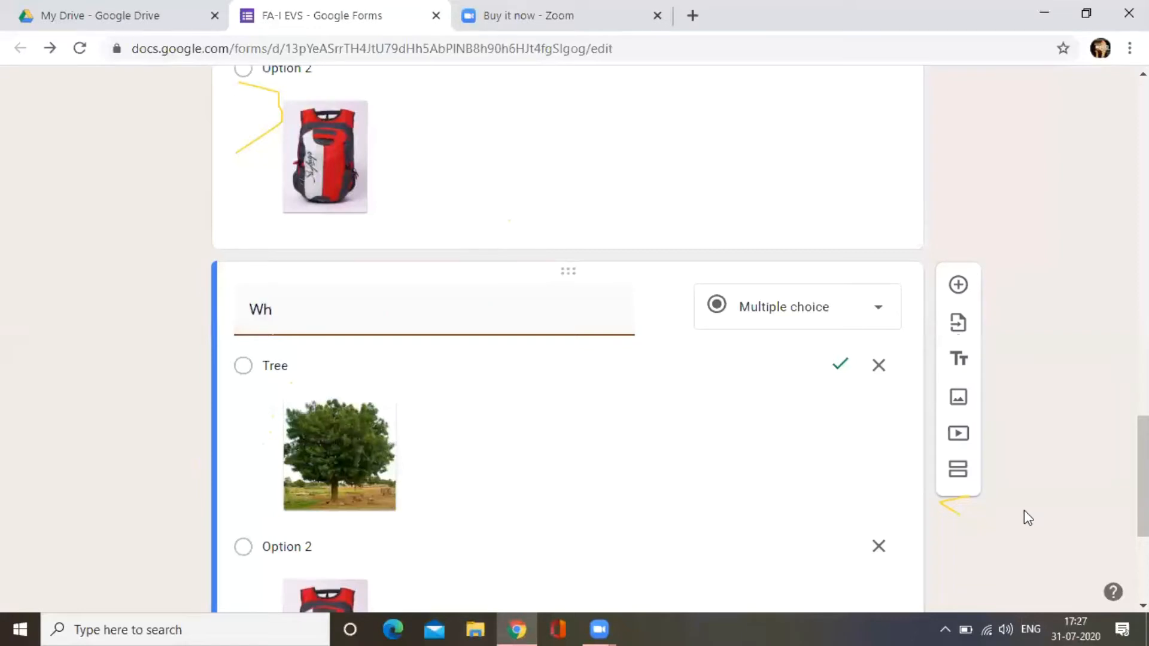
key(BackSpace)
key(BackSpace)
text(Who takes Simi to)
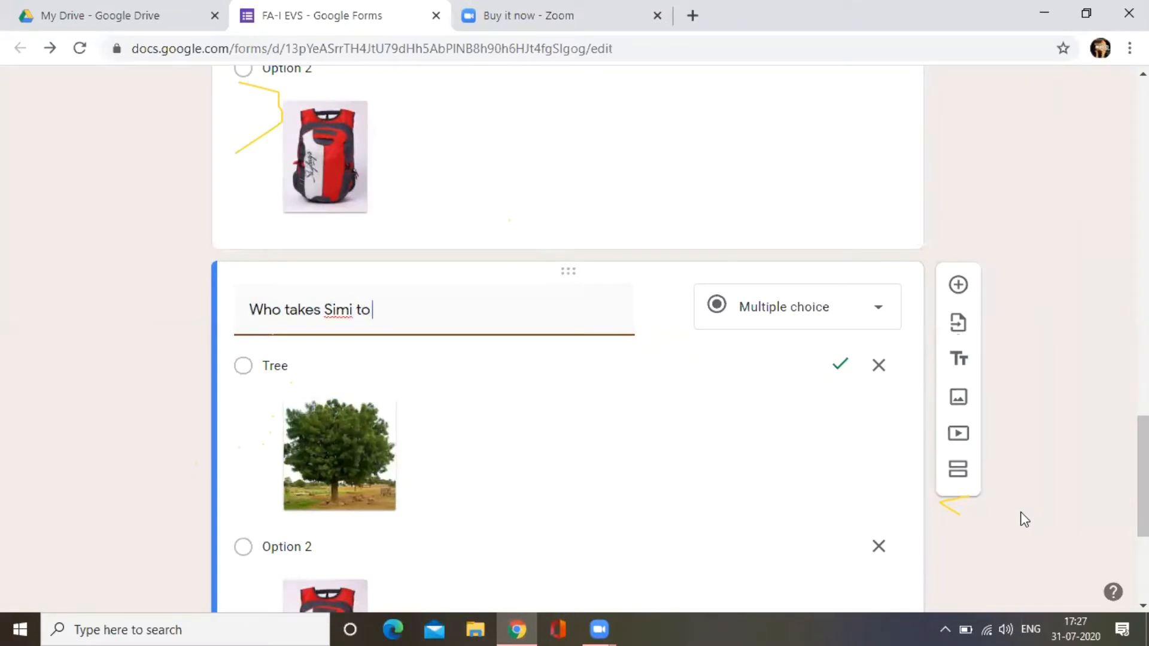
text( bus stop)
Step: Remove the tree and backpack images from the two options of the bus stop question
drag(1024, 519, 446, 614)
click(402, 408)
click(393, 403)
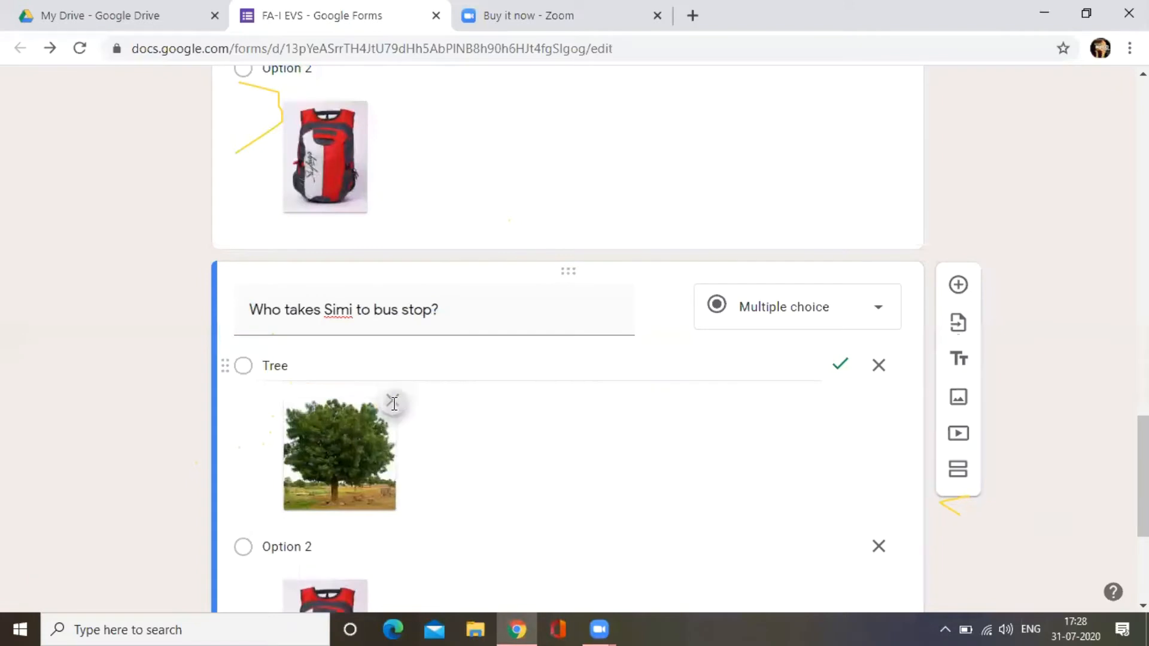
click(366, 444)
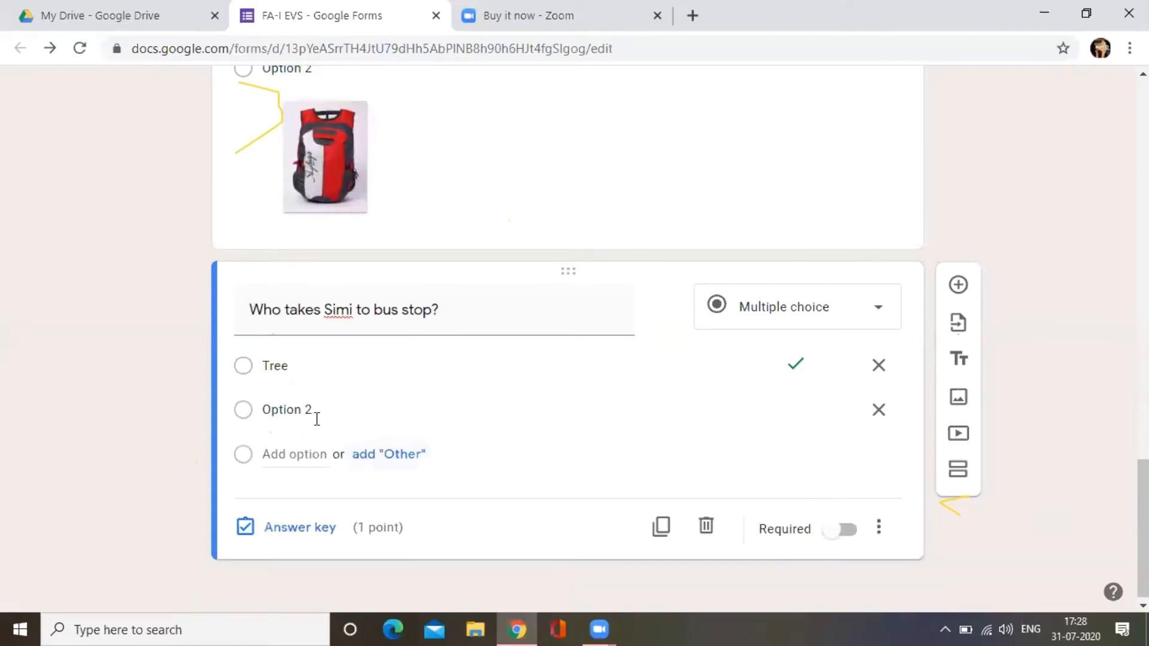
Step: Set the bus stop question's four options to "Father", "Mother", "Grandfaher" and "Sister"
click(273, 365)
double_click(295, 365)
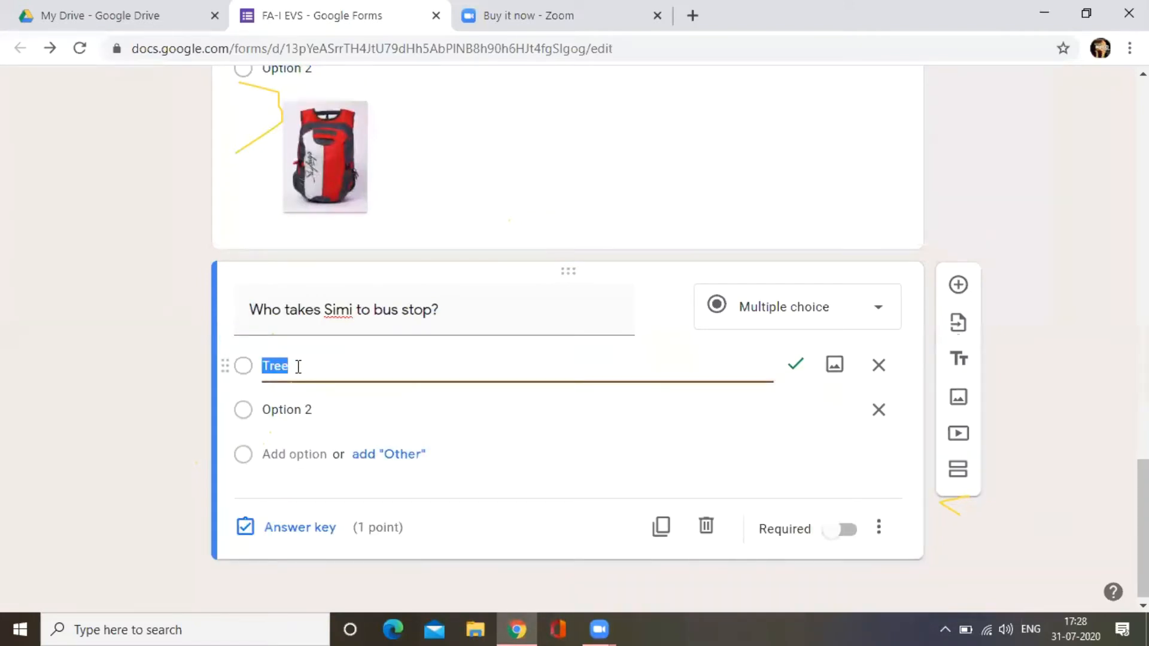
text(Father)
click(293, 407)
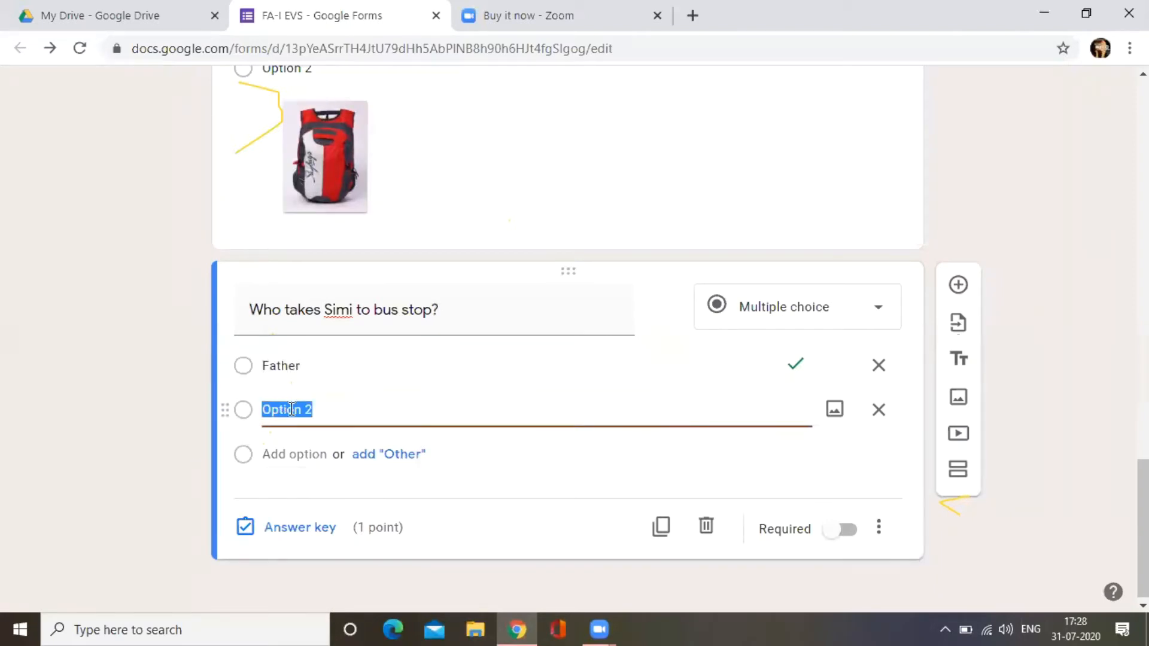
text(Mother)
click(264, 454)
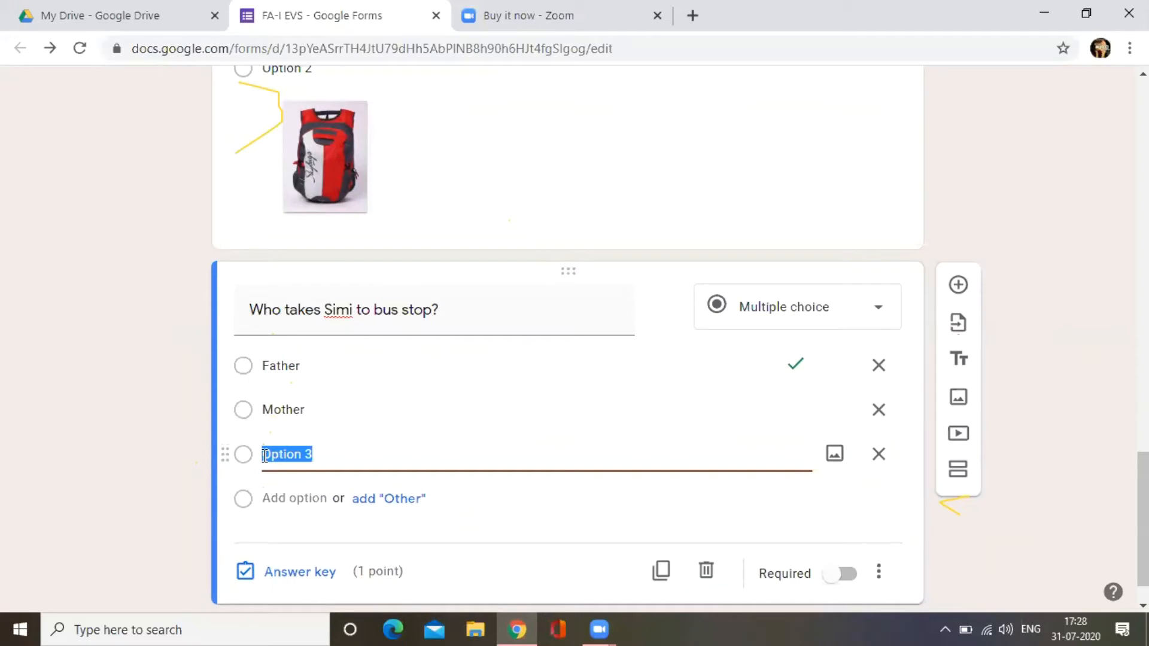
text(Grandfather)
click(267, 499)
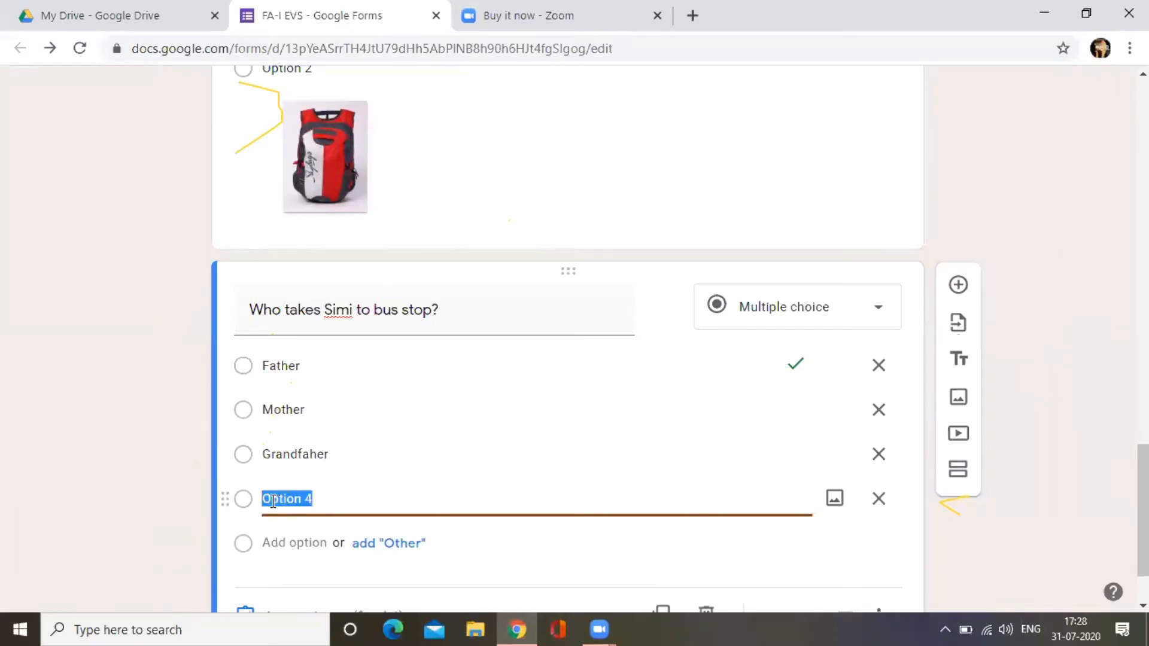
text(Sister)
Step: Make "Grandfaher" the only correct answer to the bus stop question, worth 1 point
scroll(451, 483, down, 2)
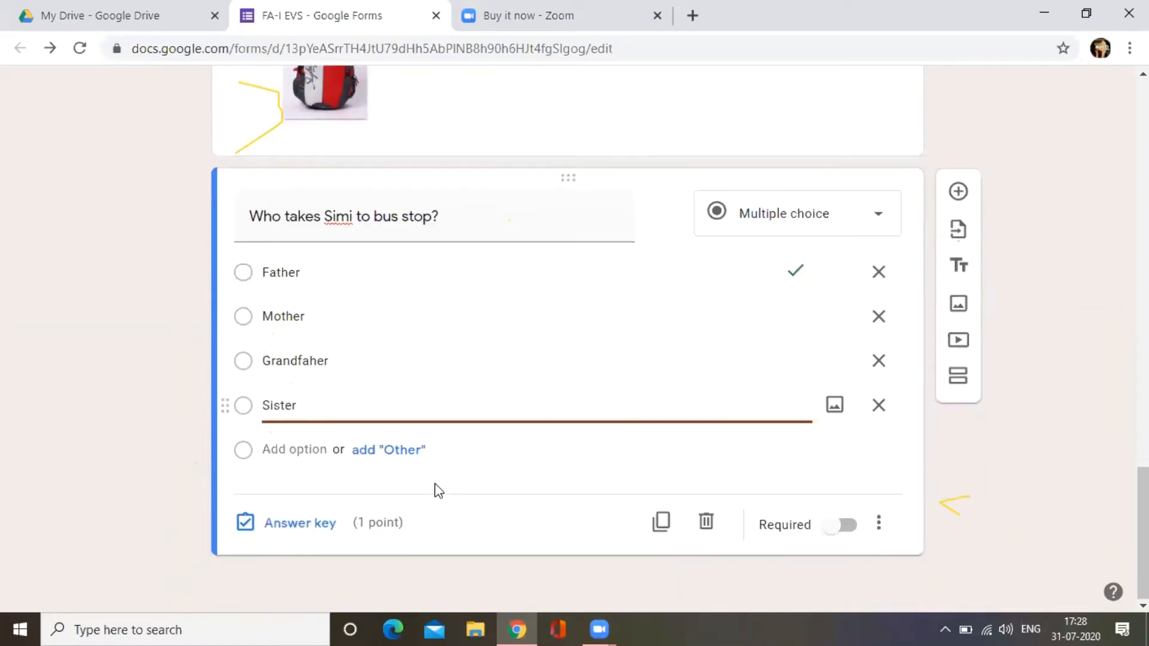
click(299, 524)
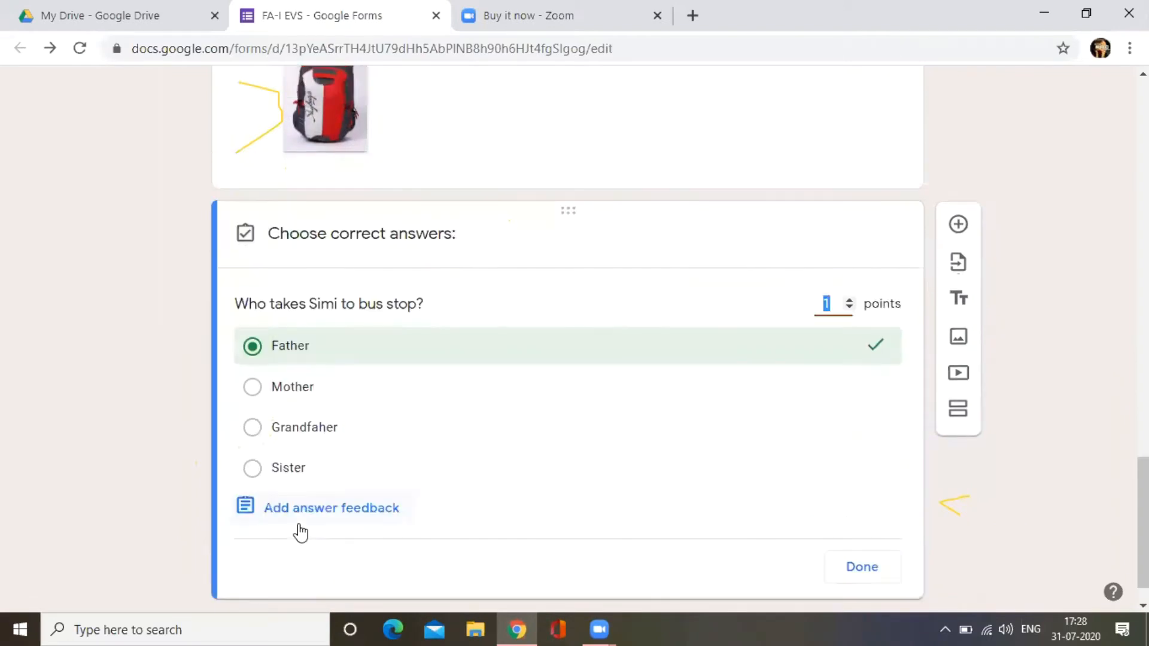
click(255, 428)
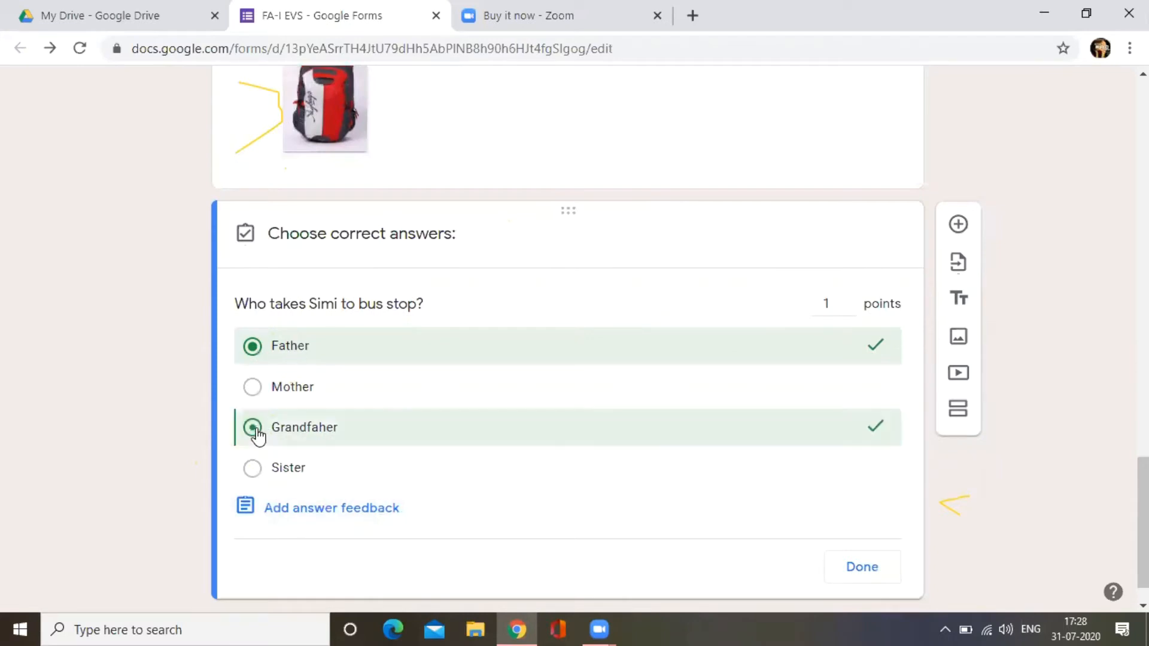
click(253, 352)
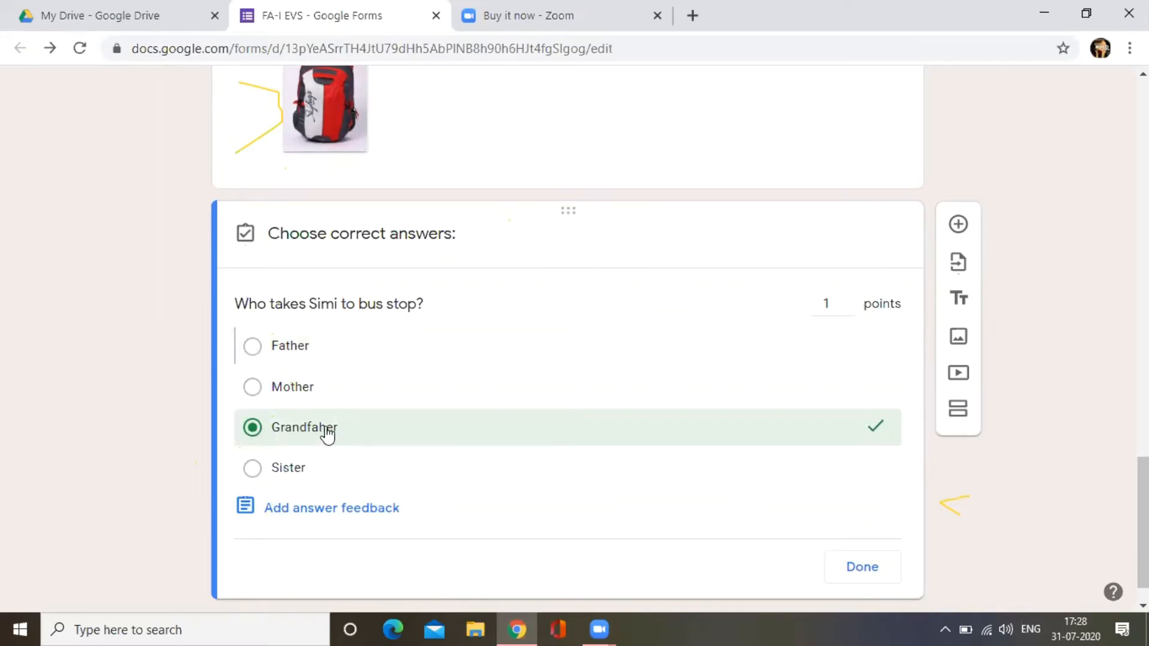
click(848, 301)
click(850, 305)
scroll(849, 473, down, 1)
click(860, 527)
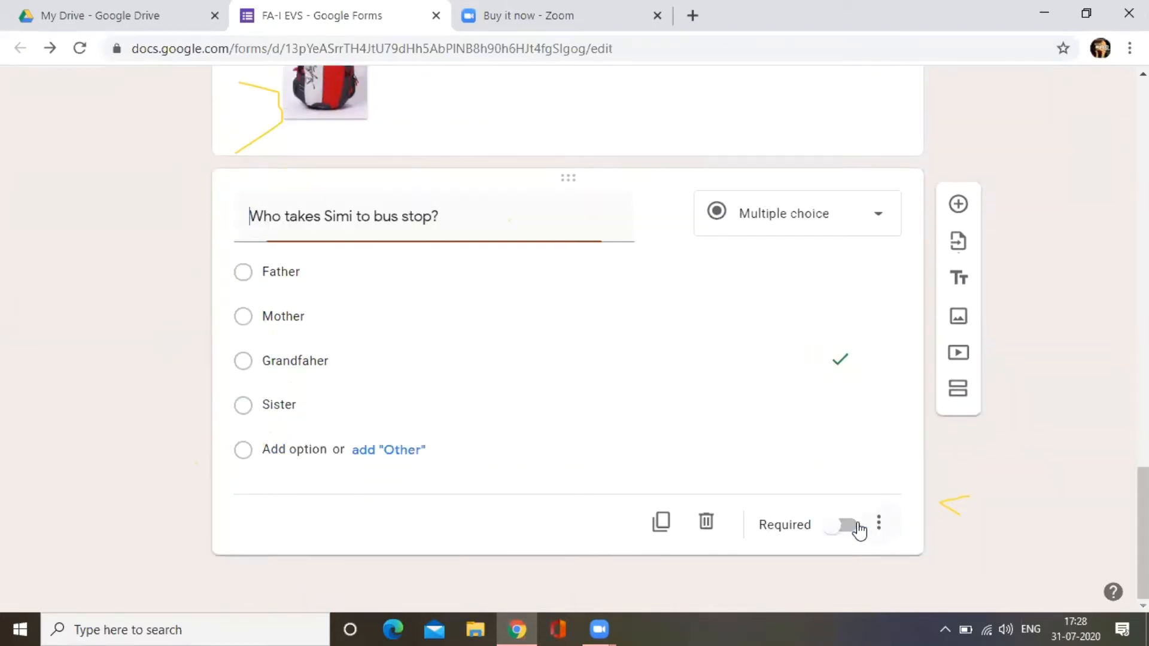
scroll(519, 332, up, 7)
scroll(520, 335, down, 8)
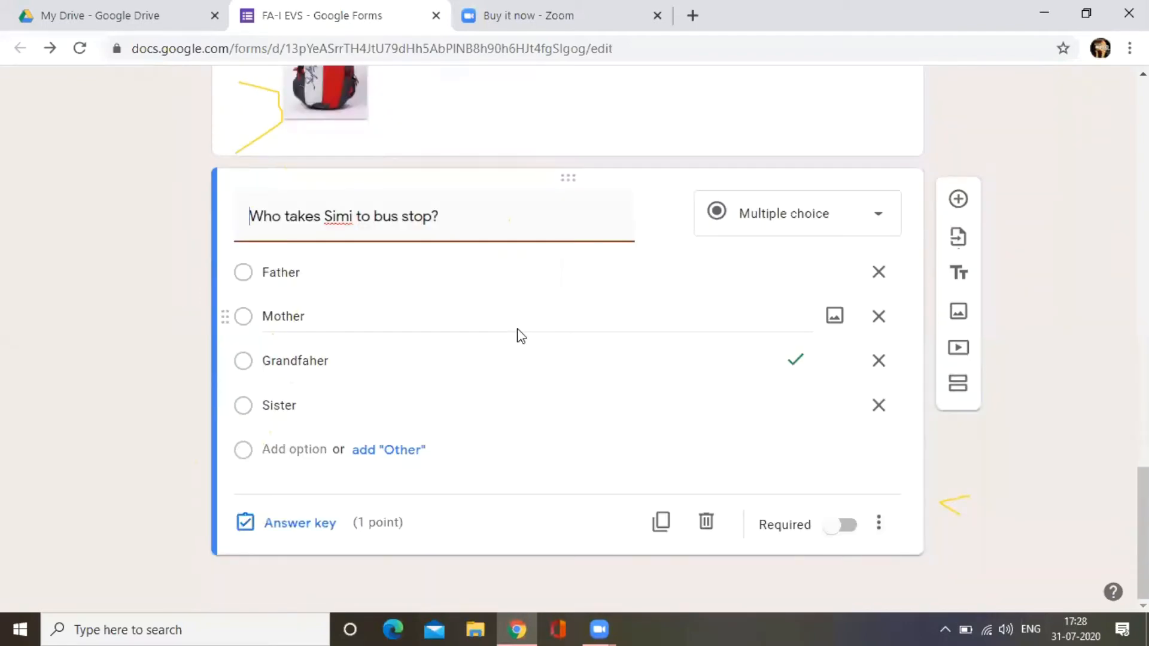
scroll(519, 335, up, 9)
scroll(519, 335, down, 9)
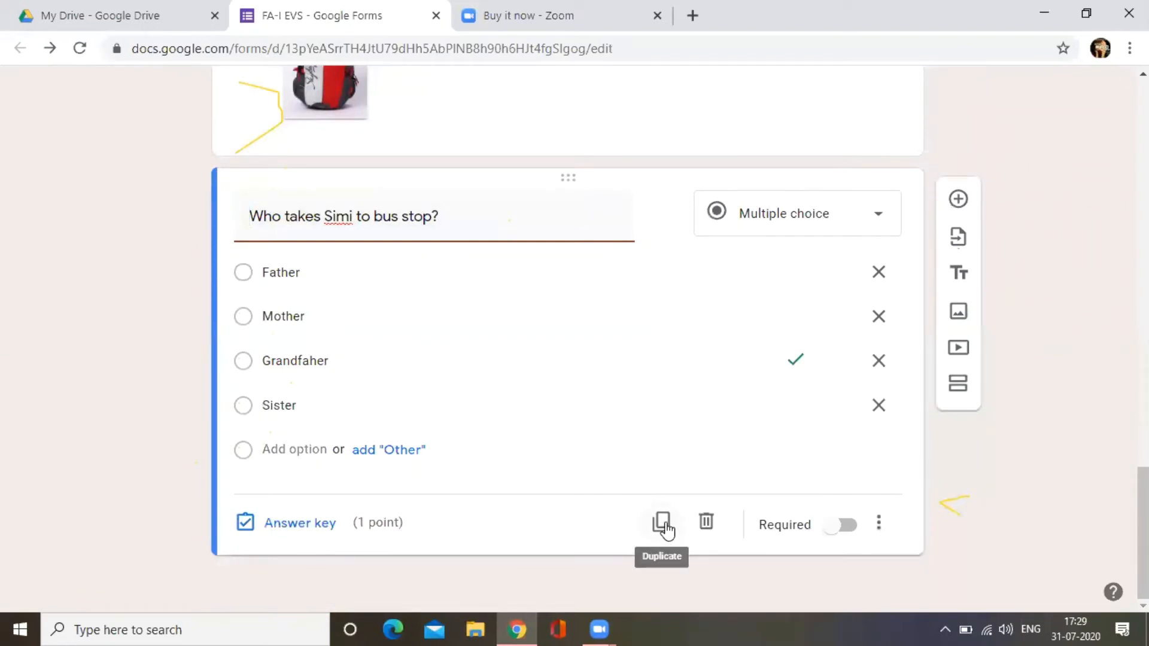
Step: Add a multiple choice question below the bus stop question with the text "Who is [child's name]'s friend"
click(959, 202)
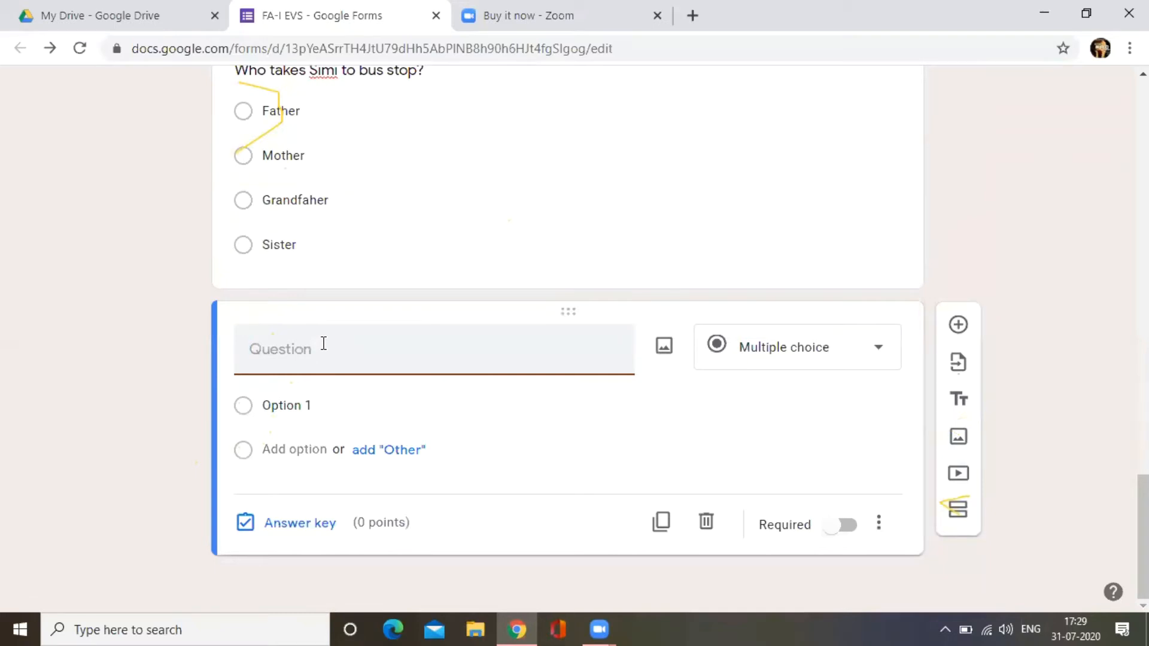
text(Who is Simi)
key(BackSpace)
key(BackSpace)
key(BackSpace)
text(fr)
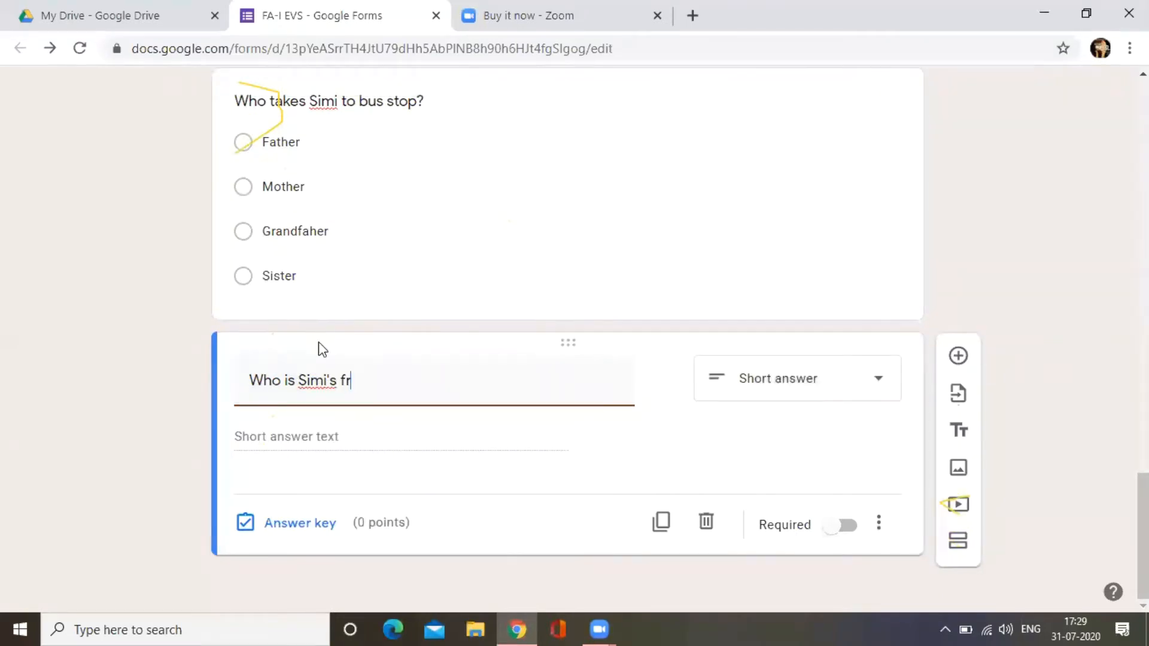
text(iend)
click(286, 431)
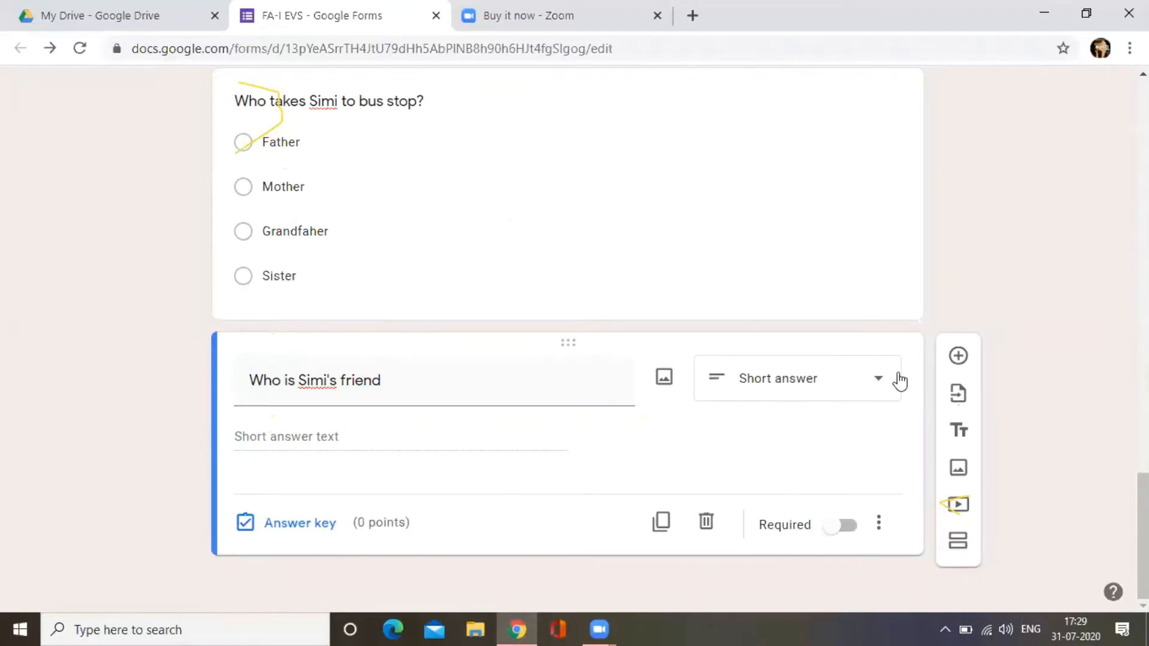
click(880, 381)
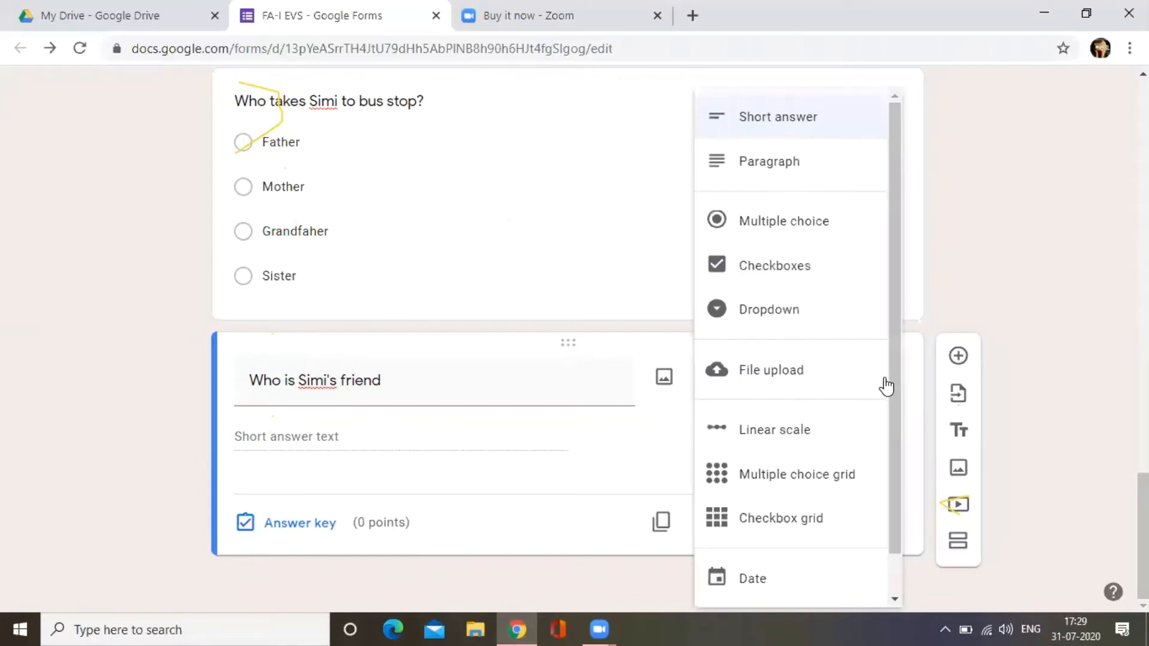
click(800, 233)
Step: Enter four children's names as the friend question's options and confirm its answer key
click(281, 436)
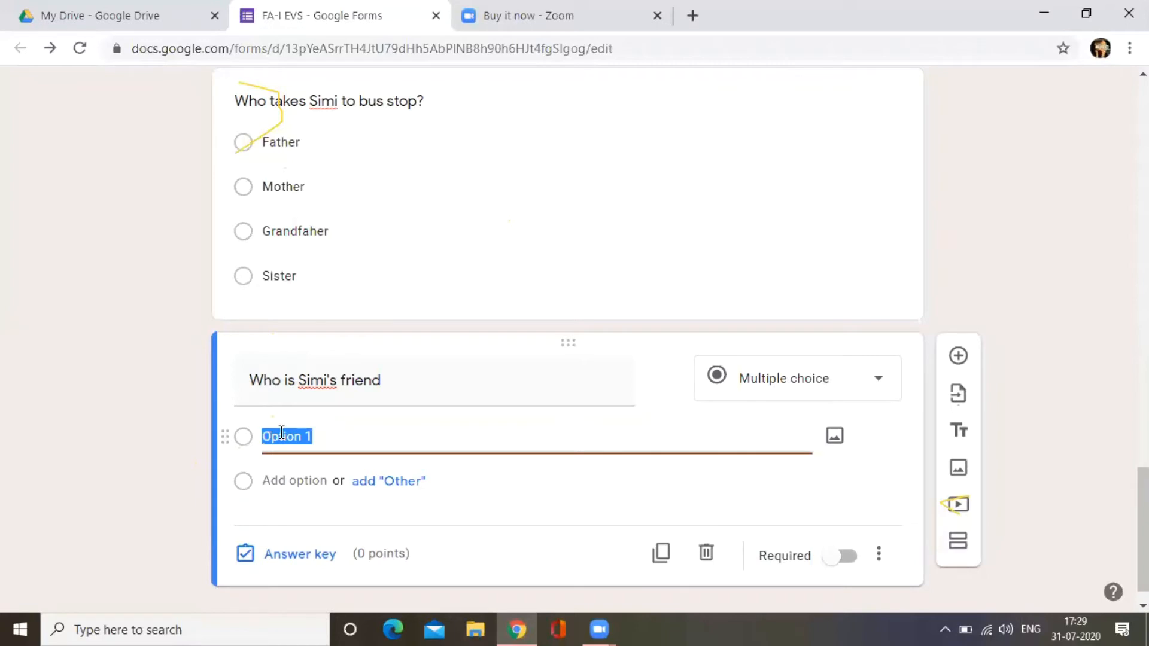
text(RA)
click(279, 478)
text(So)
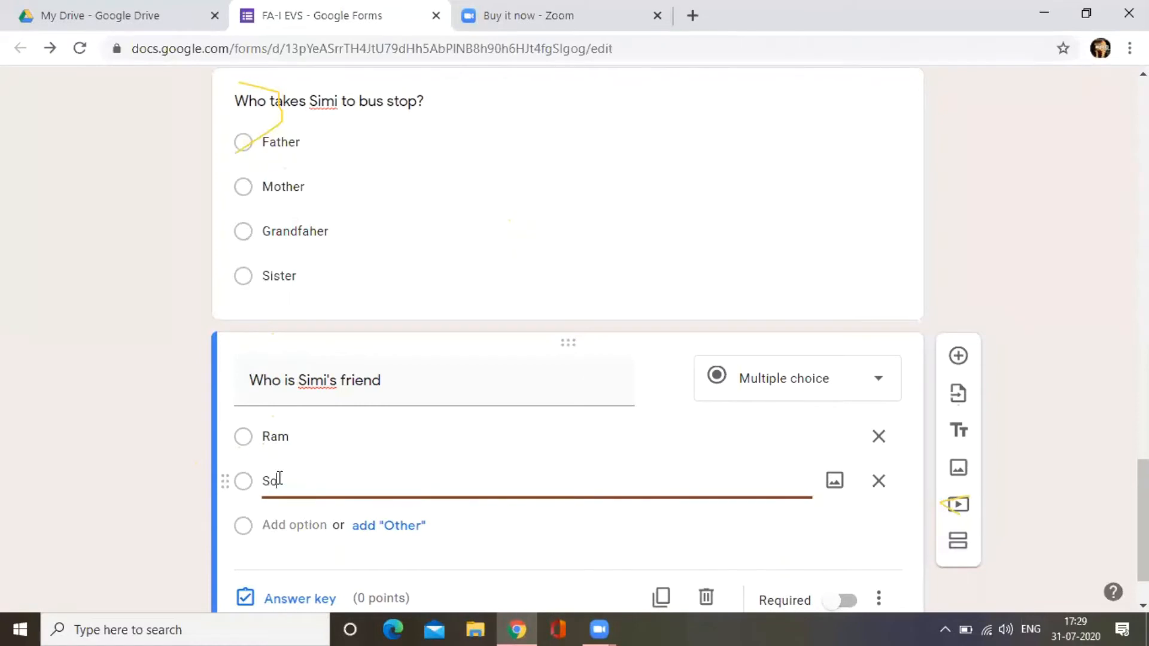
text(nu)
click(288, 524)
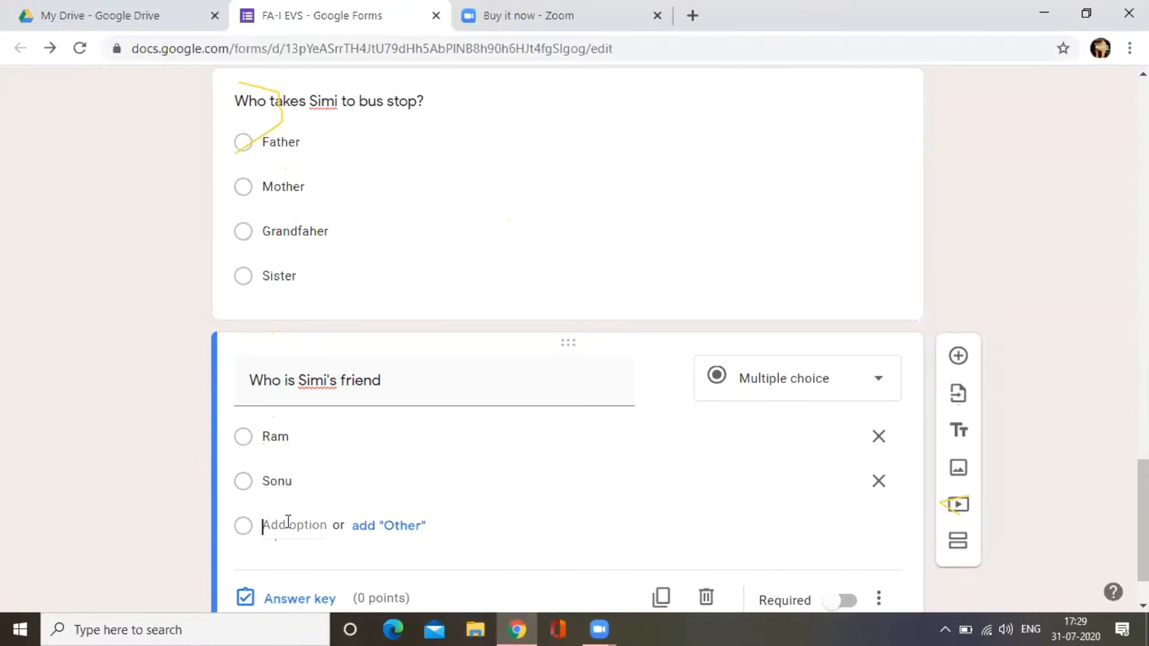
text(Banu)
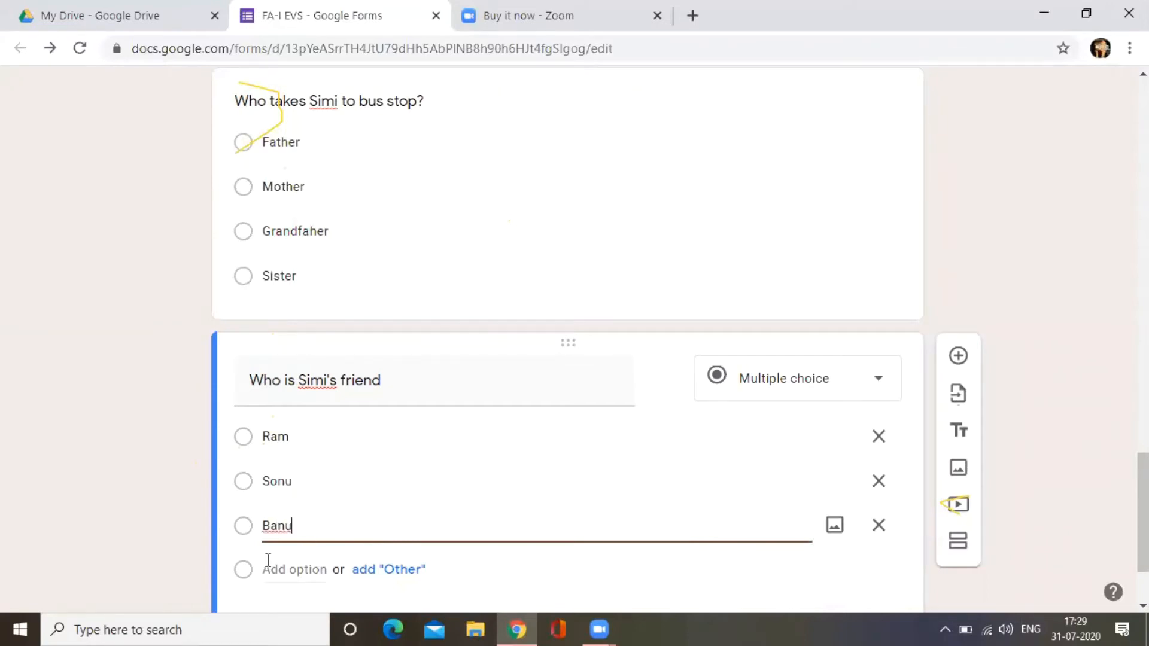
click(268, 561)
text(RA)
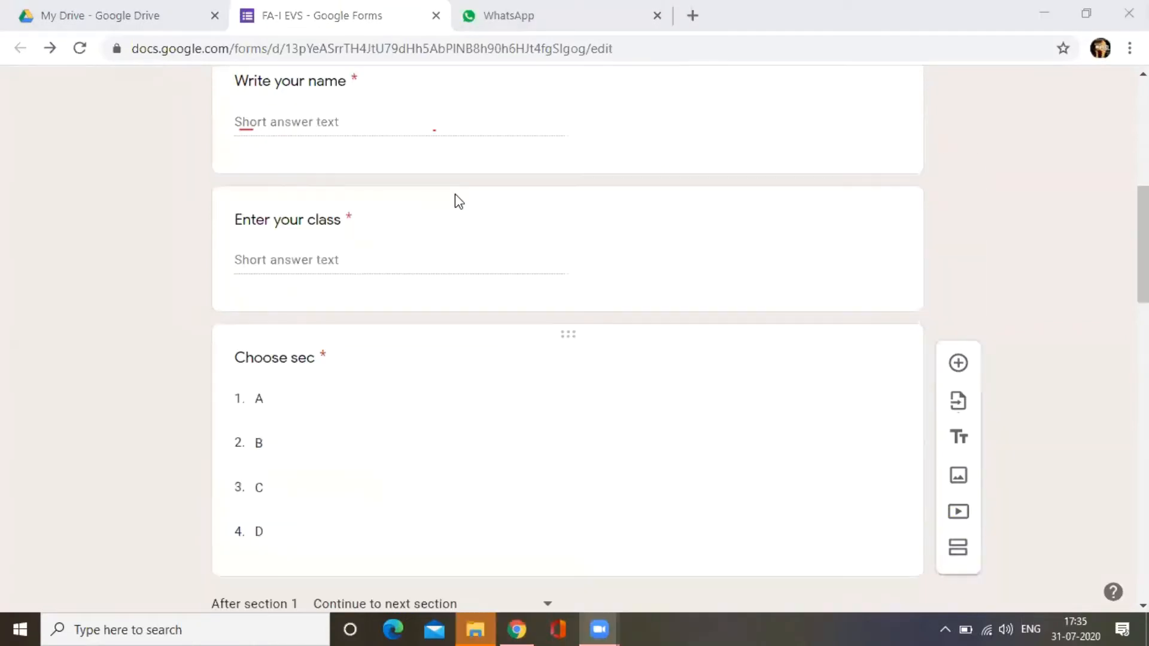
scroll(457, 197, down, 6)
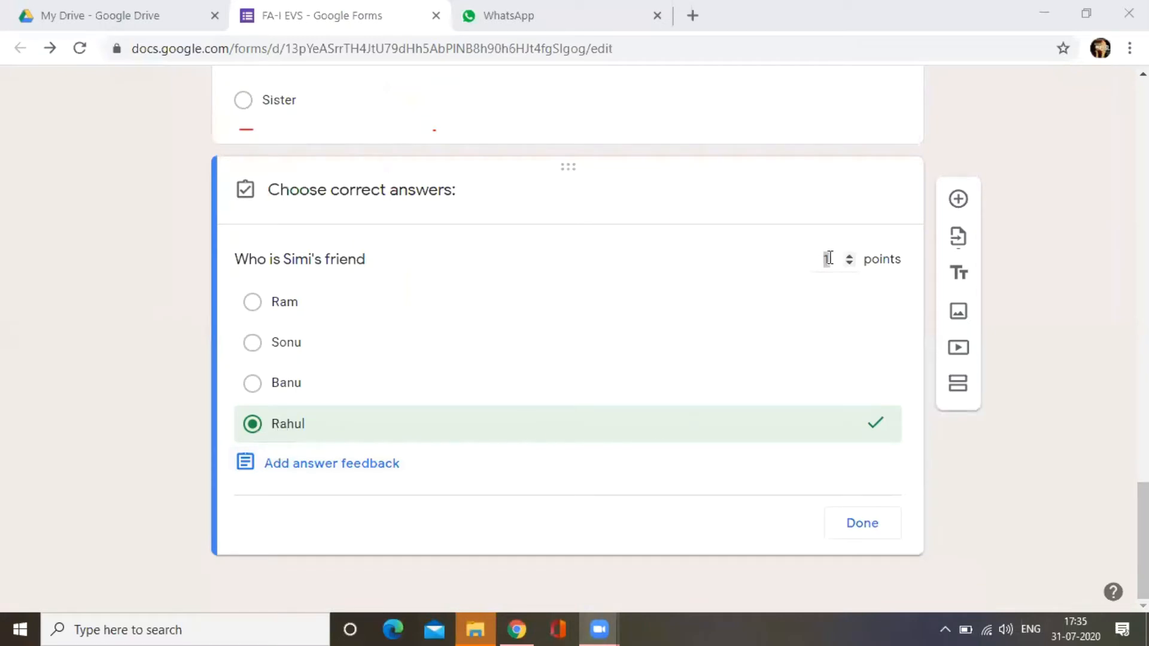
click(861, 532)
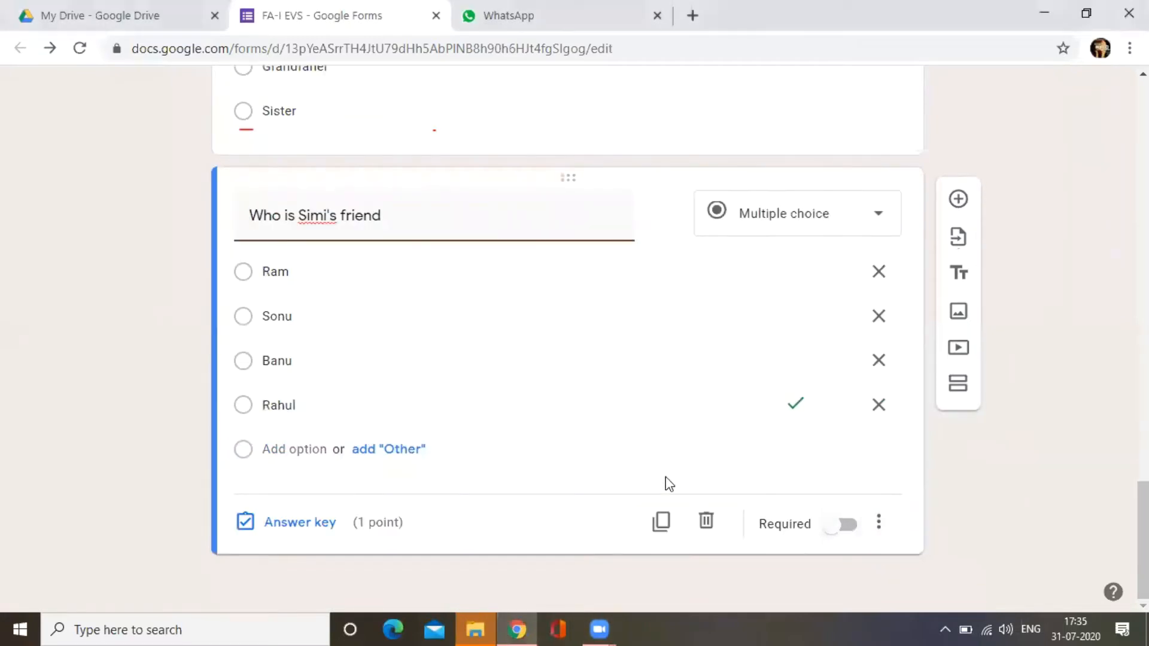
Step: Add a blank question after the friend question, view the available question types, and delete the blank question
scroll(620, 443, up, 6)
scroll(613, 436, down, 2)
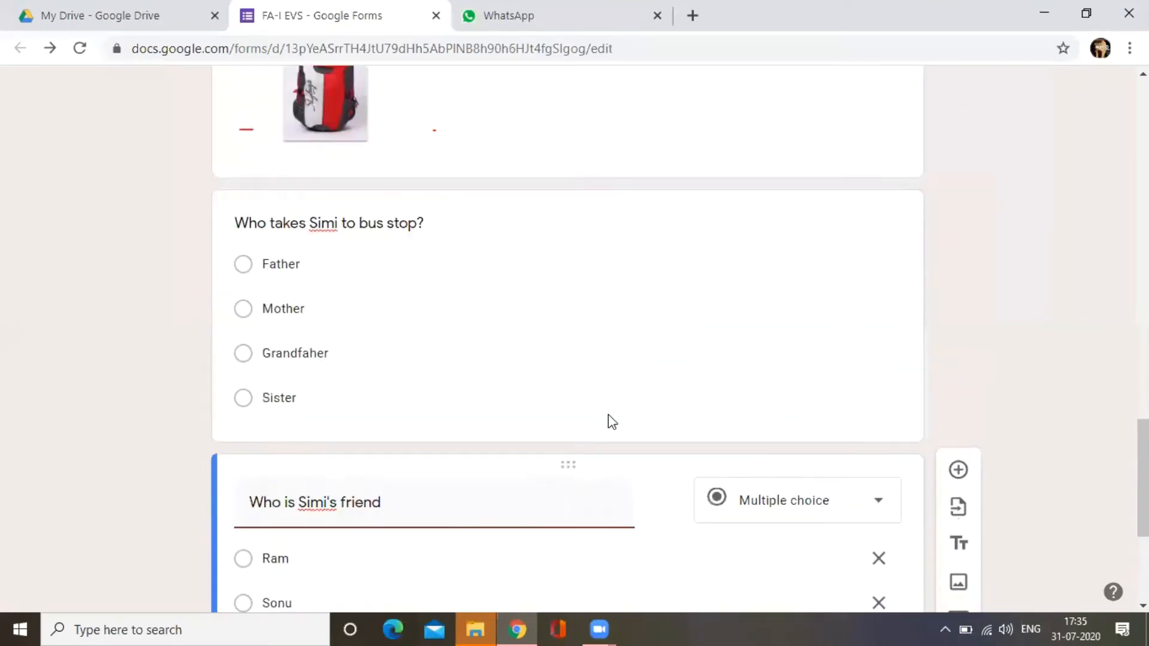
scroll(610, 414, down, 2)
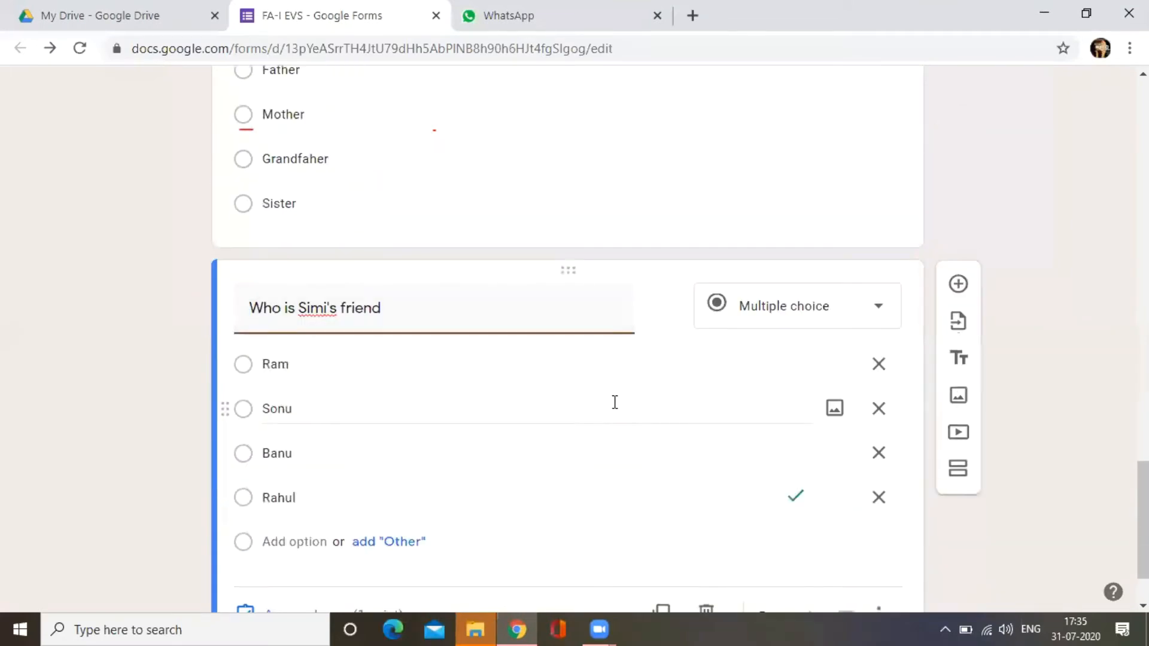
click(958, 285)
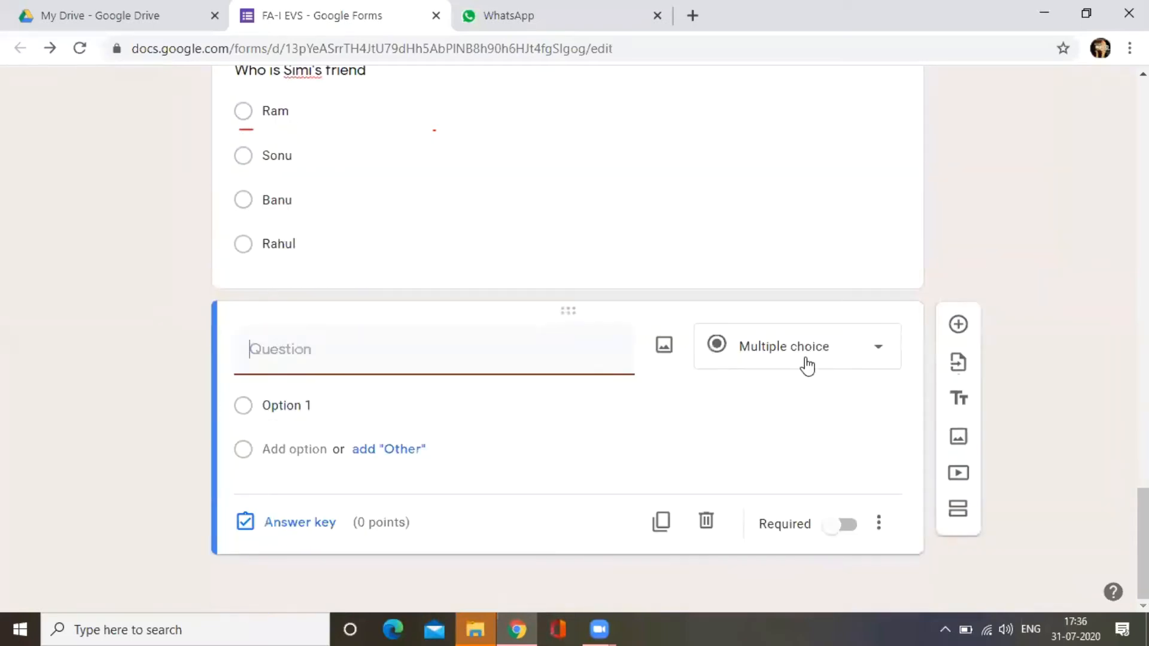
click(867, 357)
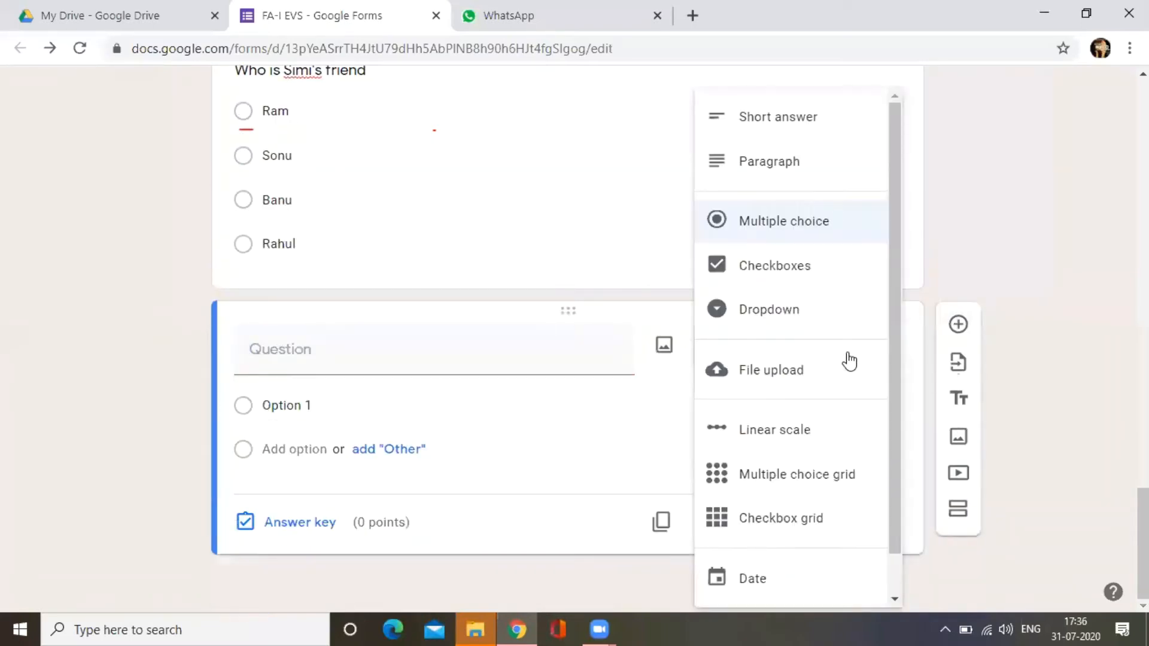
click(586, 342)
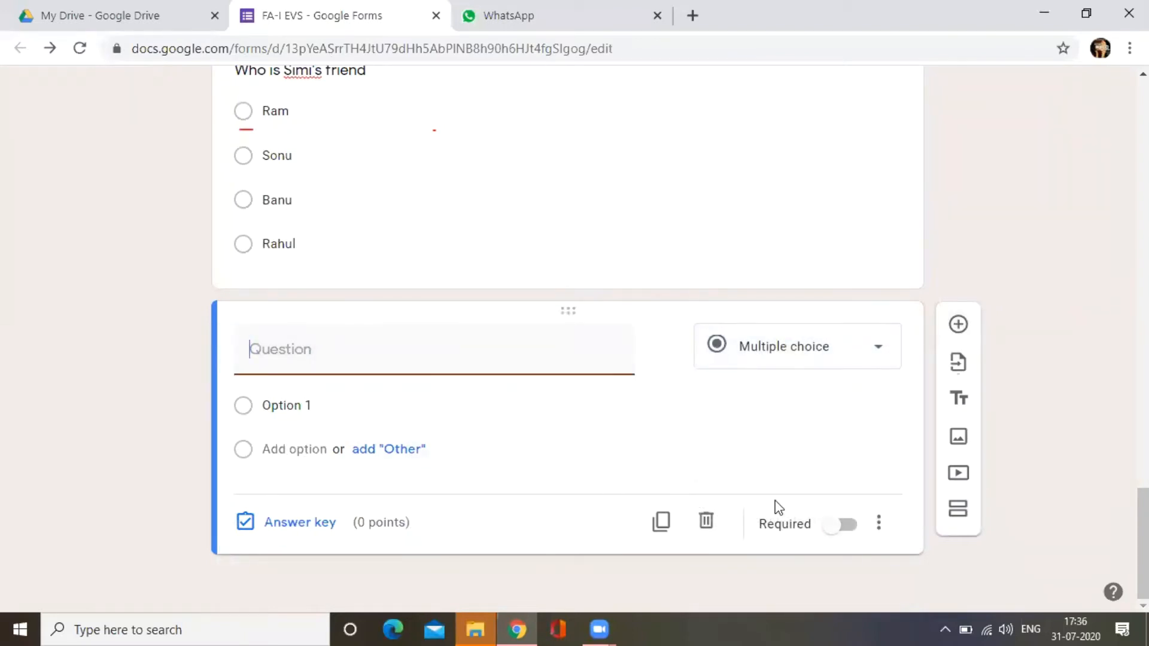
scroll(675, 368, up, 7)
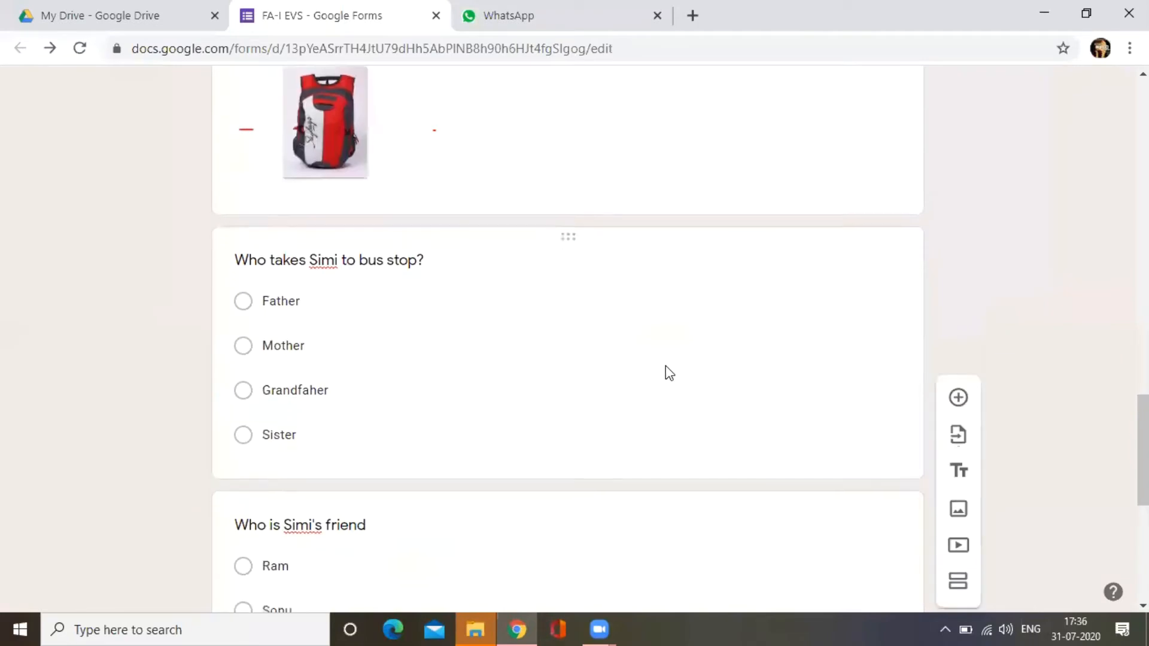
scroll(665, 365, down, 7)
click(705, 531)
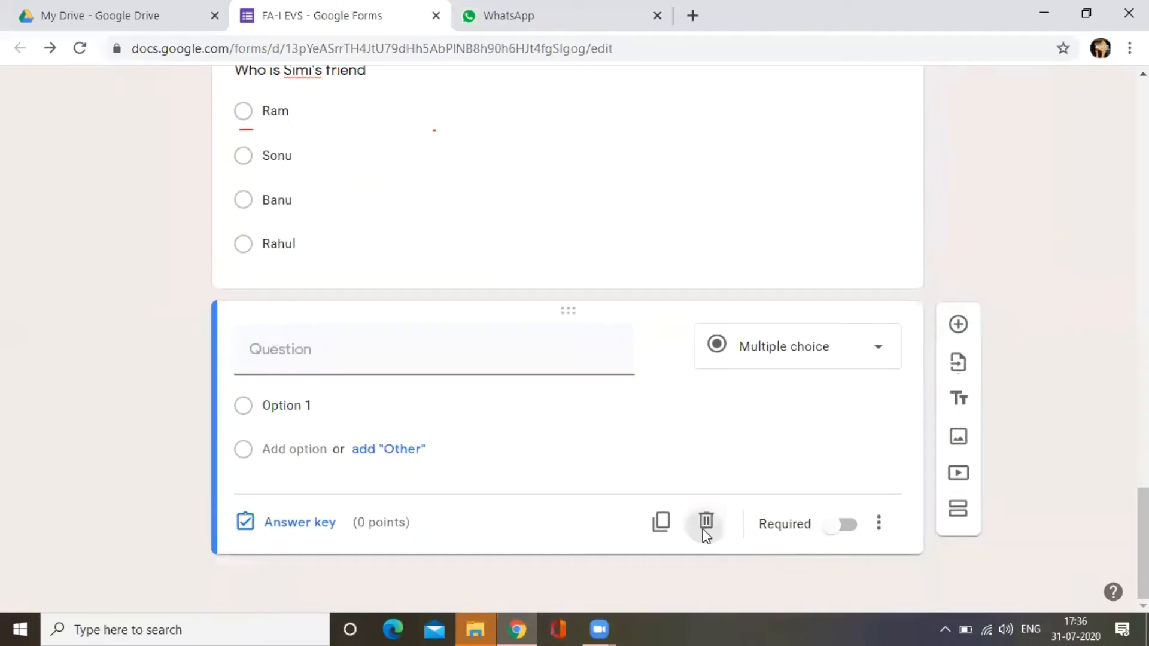
Step: Duplicate the friend question with its options and answer key, and delete the copy
click(661, 526)
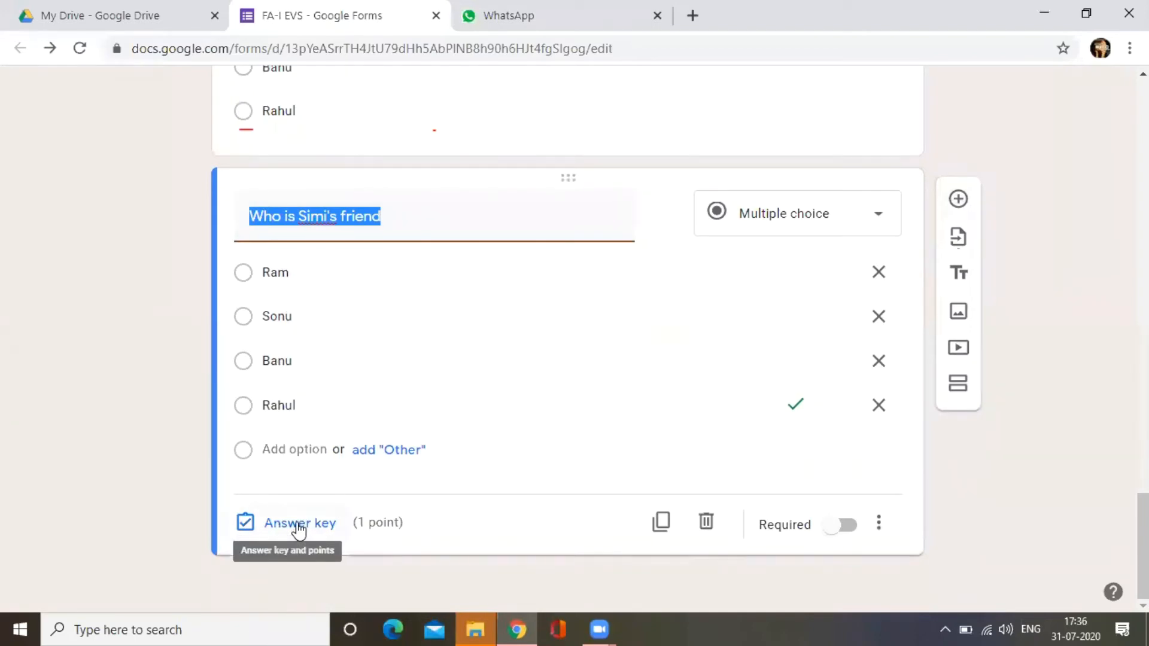
scroll(418, 229, up, 6)
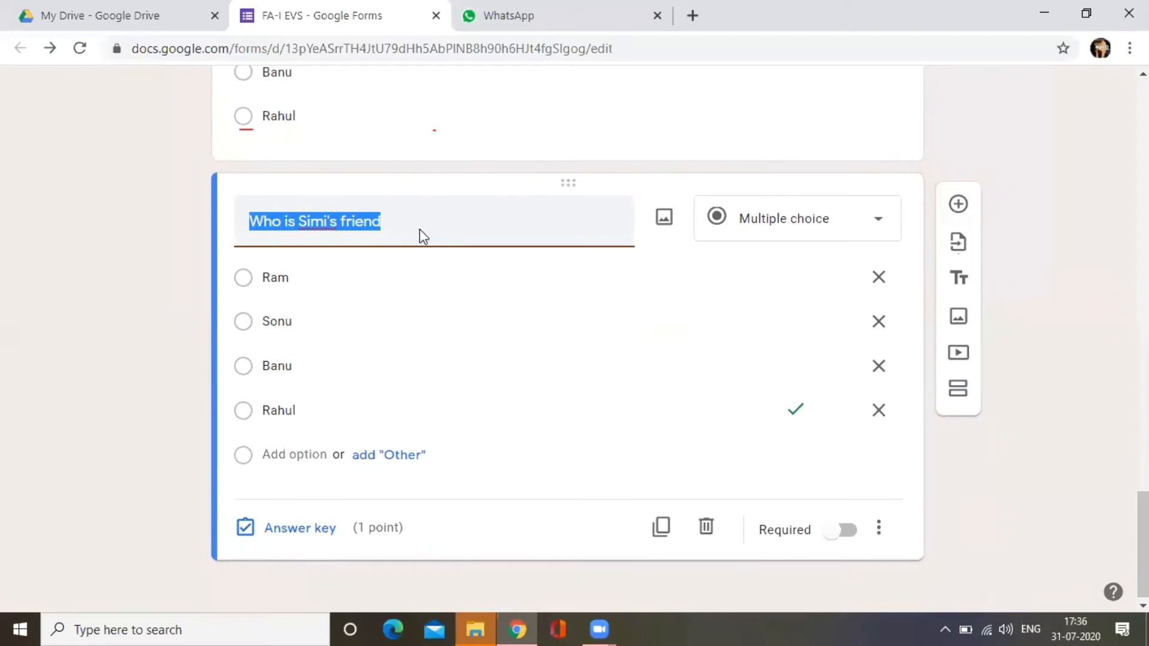
scroll(418, 228, up, 8)
scroll(419, 228, down, 14)
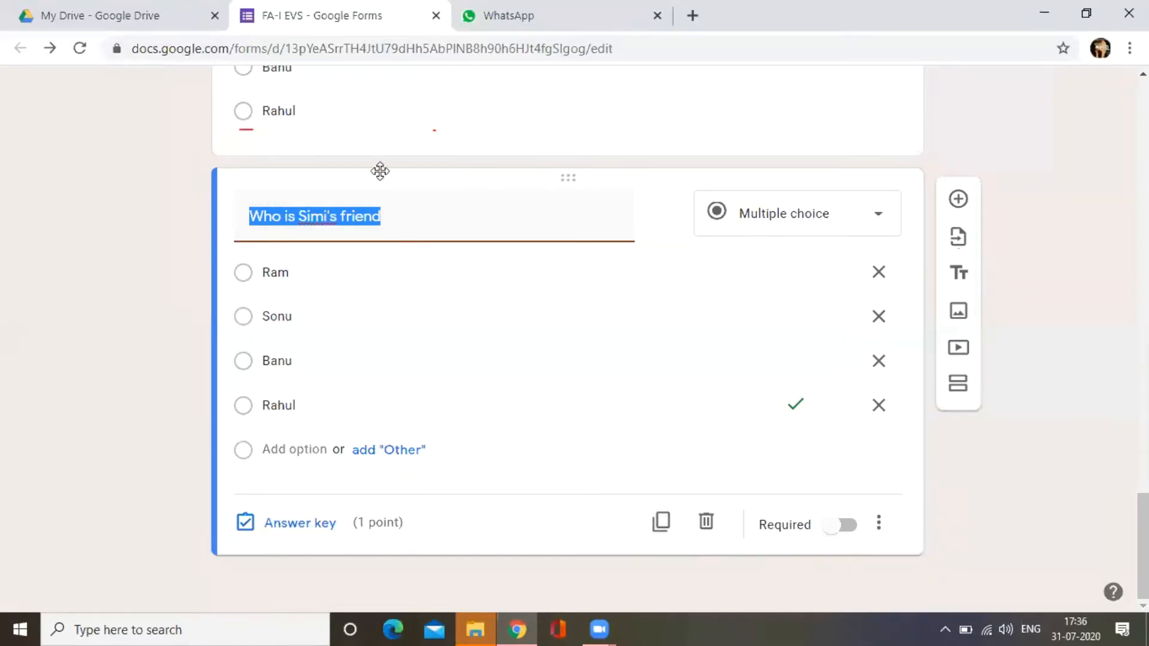
scroll(387, 251, up, 5)
scroll(388, 254, down, 5)
click(706, 522)
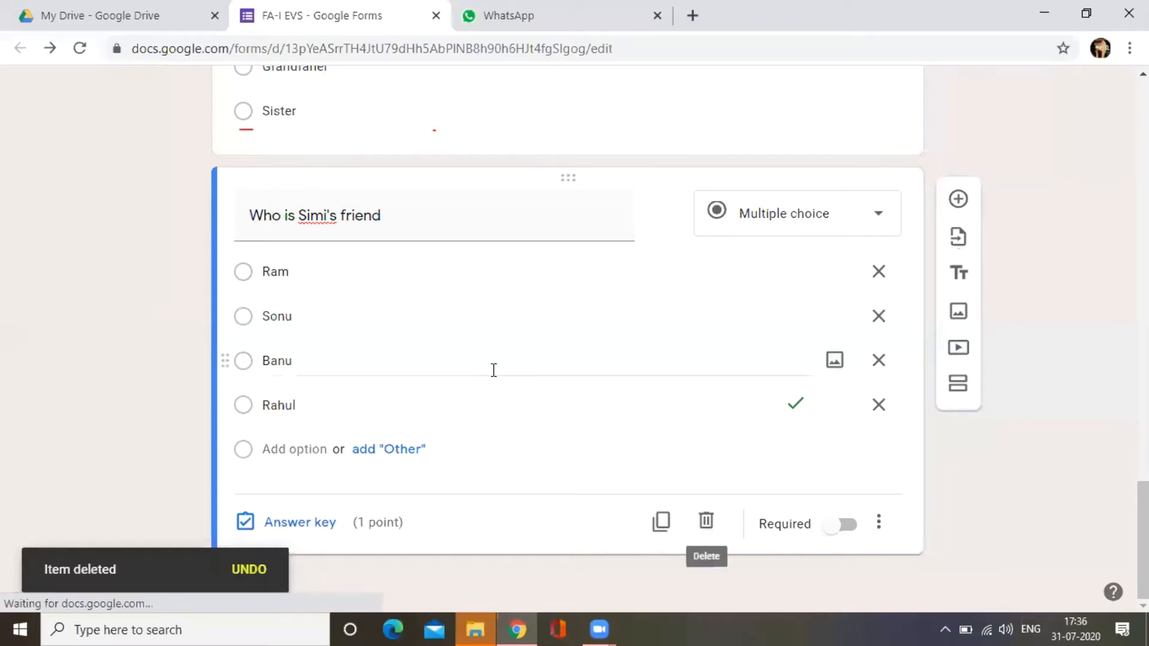
scroll(492, 370, up, 12)
scroll(492, 371, down, 15)
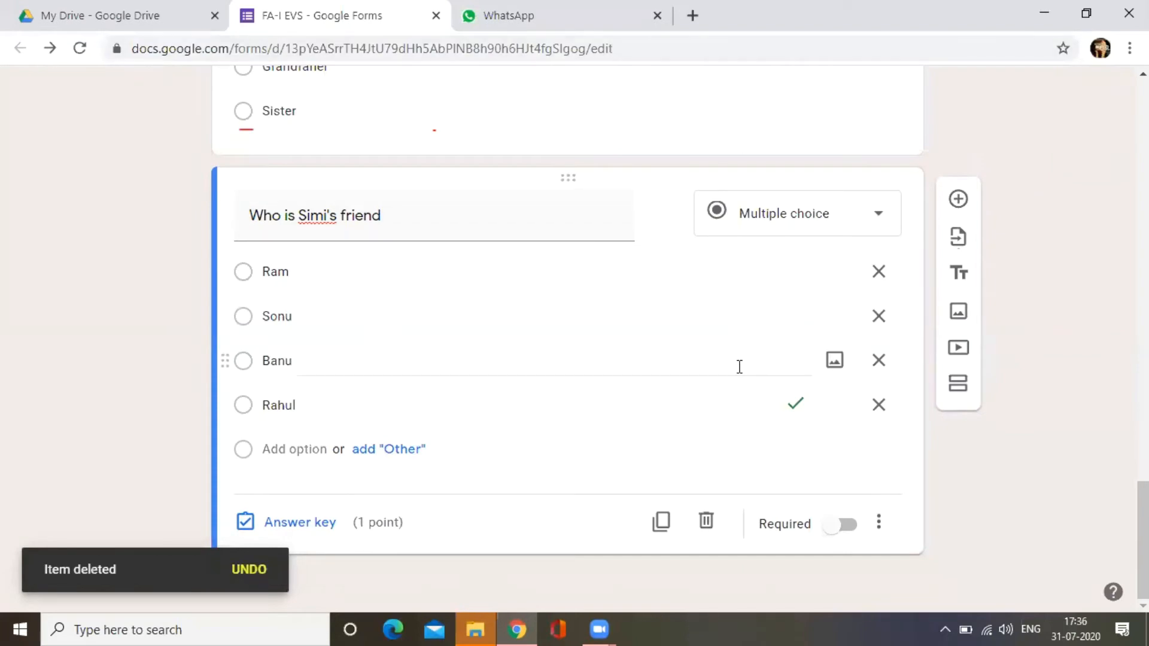
scroll(494, 423, up, 20)
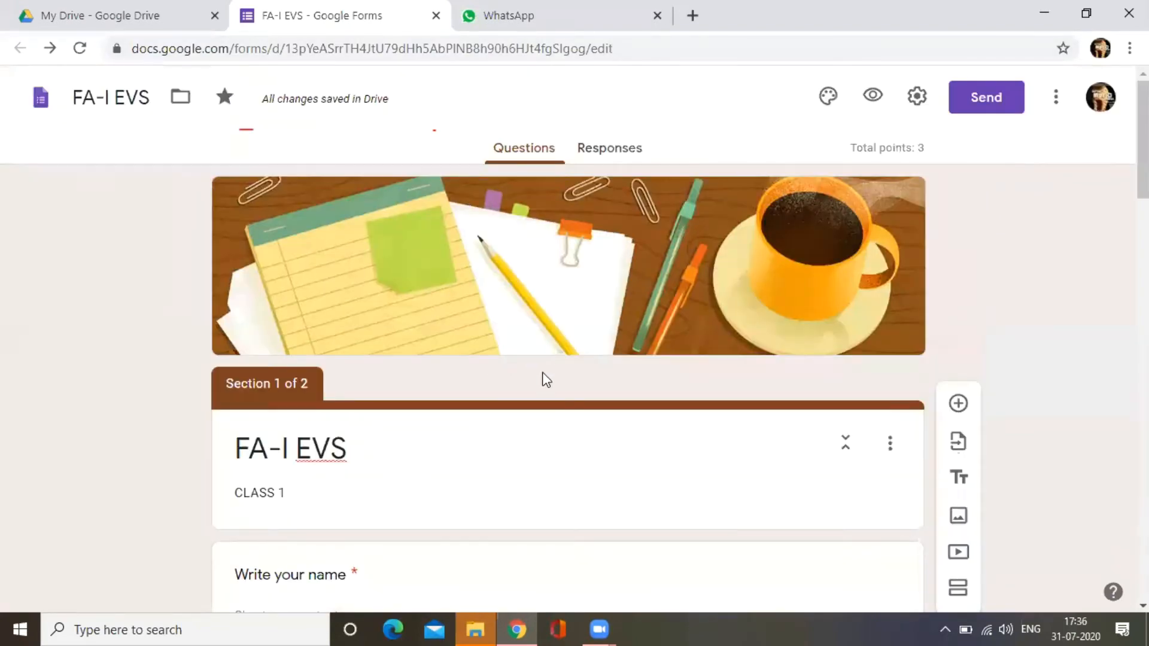
Step: Make the friend question, the backpack picture question and the bus stop question required
scroll(545, 380, down, 12)
scroll(545, 379, down, 15)
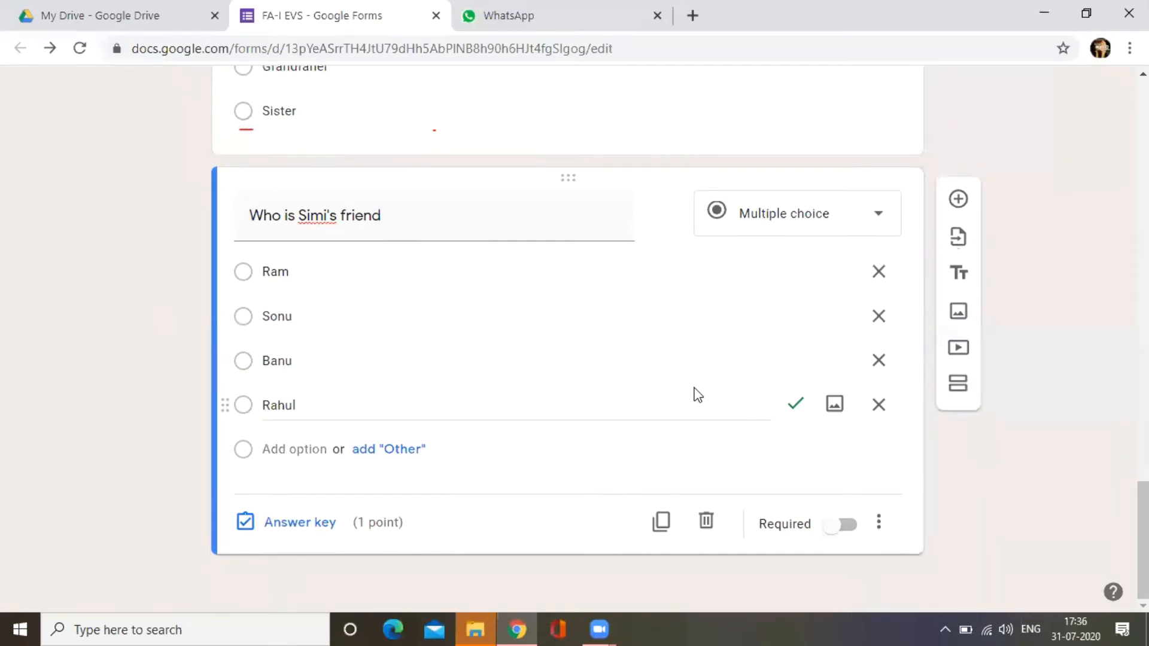
click(837, 526)
scroll(670, 349, up, 3)
click(672, 277)
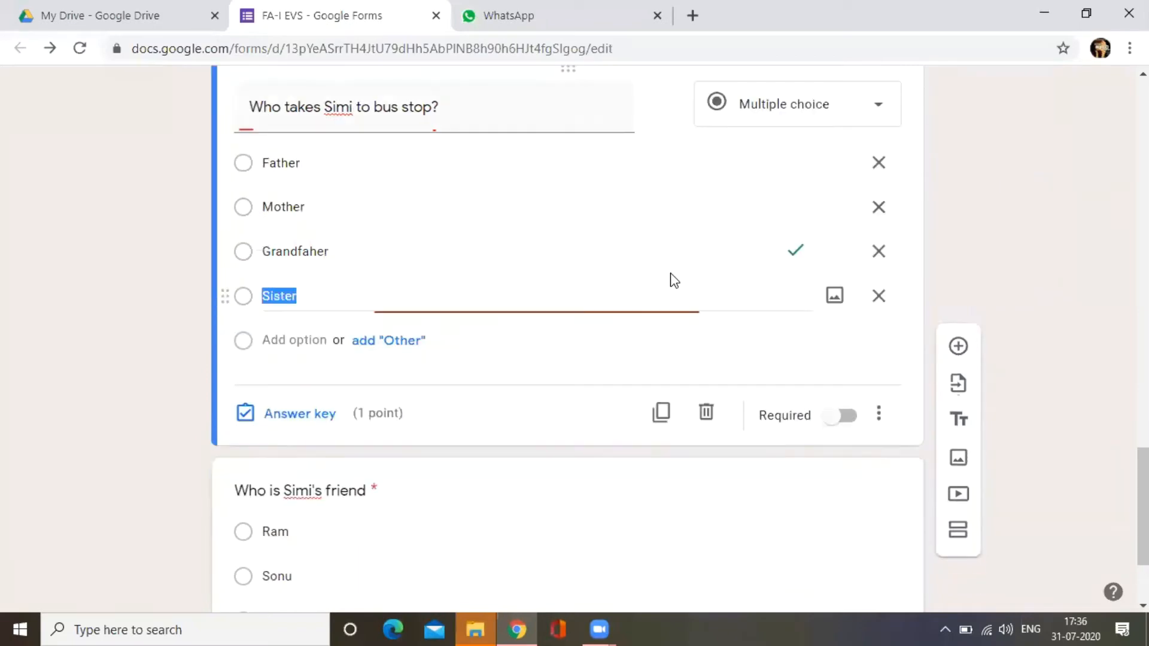
scroll(653, 380, up, 3)
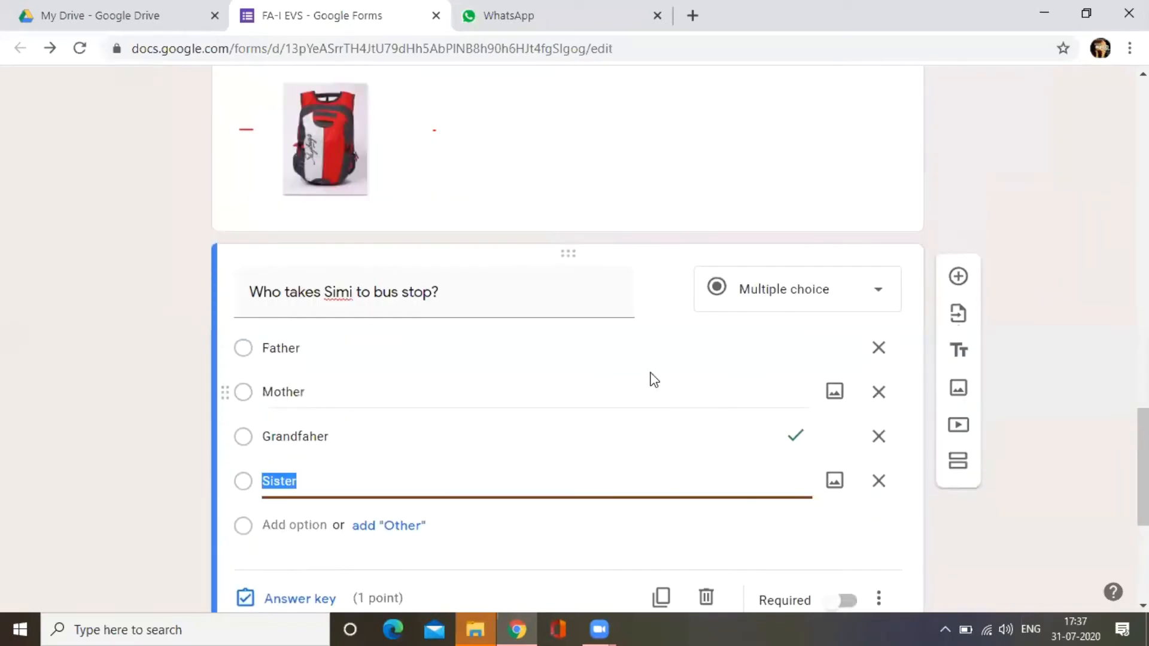
click(655, 177)
scroll(608, 356, down, 5)
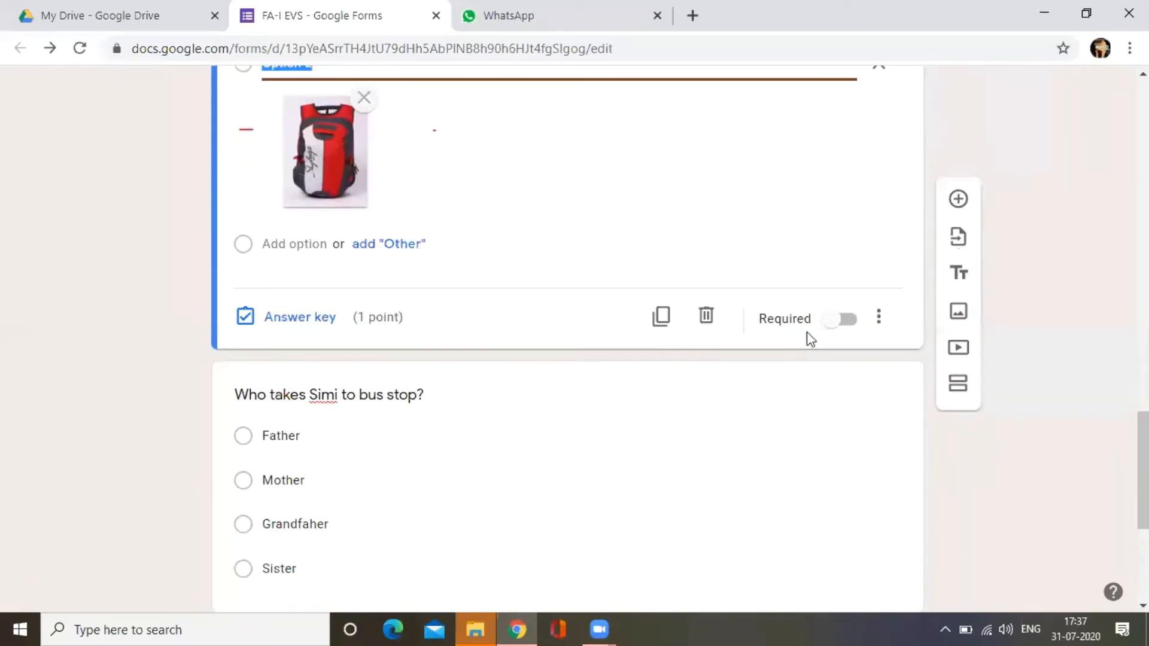
click(838, 326)
scroll(777, 364, down, 5)
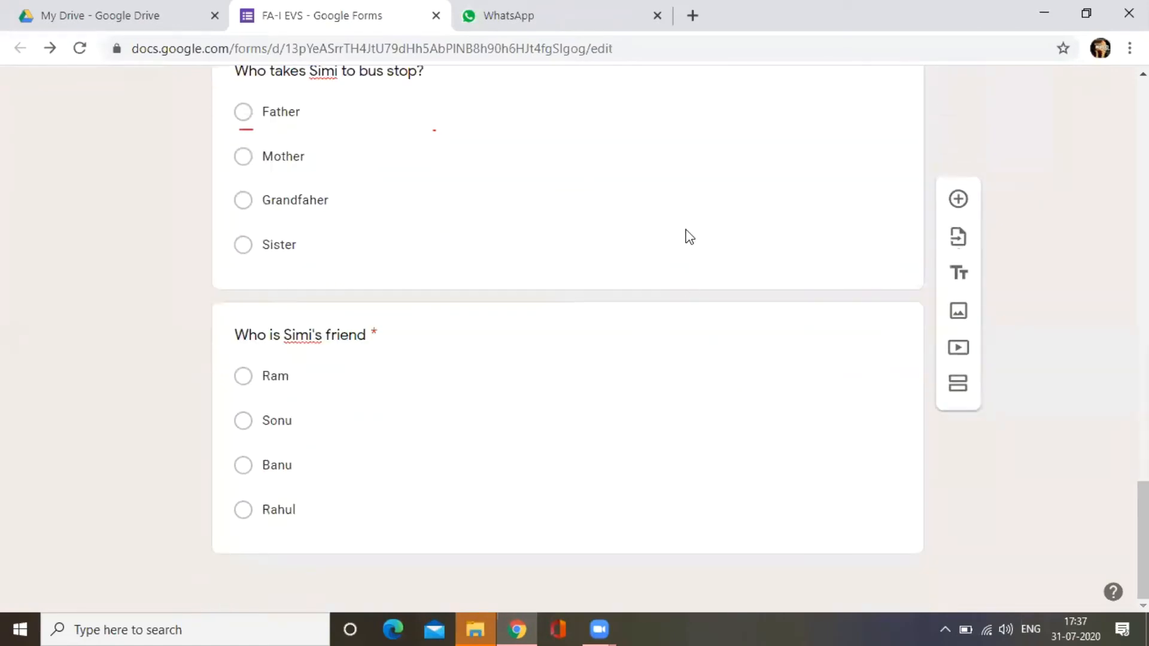
click(686, 238)
click(833, 262)
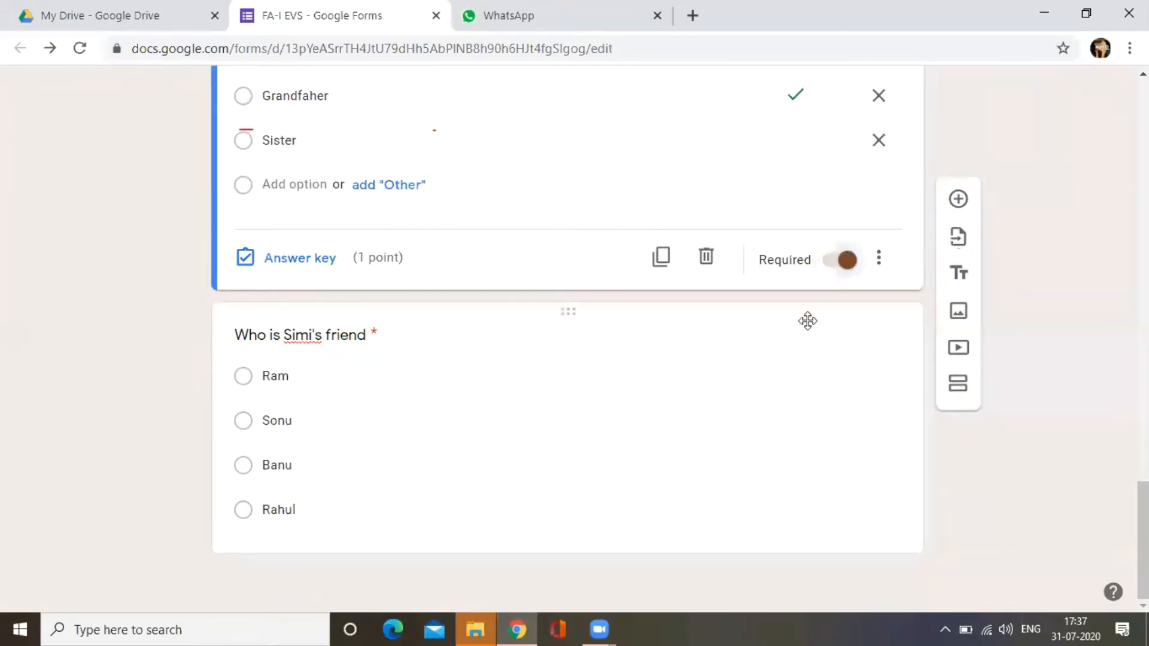
click(663, 453)
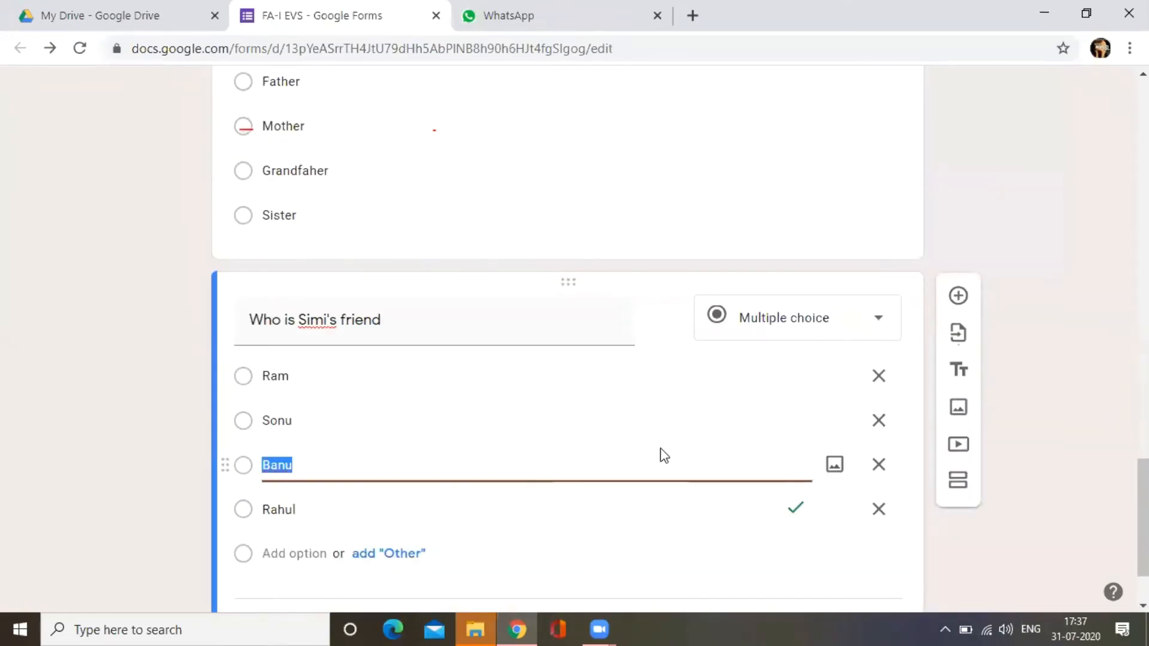
Step: Preview the form and review its first page, from the header image and title to the name, class and section fields
scroll(680, 368, up, 20)
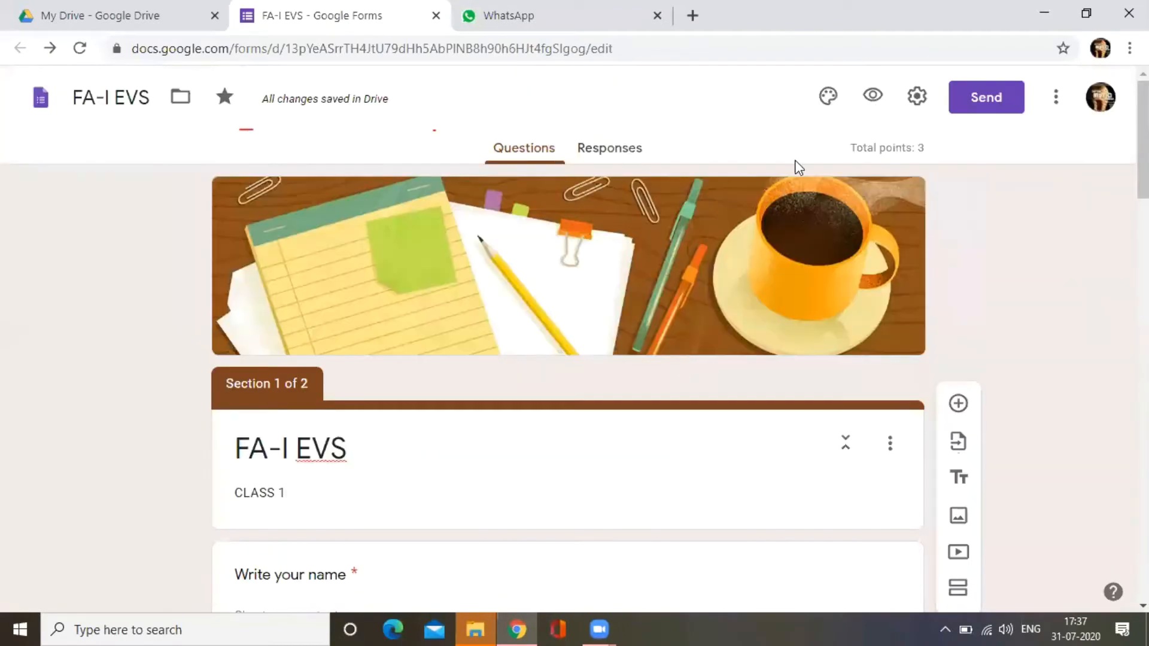
scroll(467, 387, down, 2)
scroll(465, 384, up, 2)
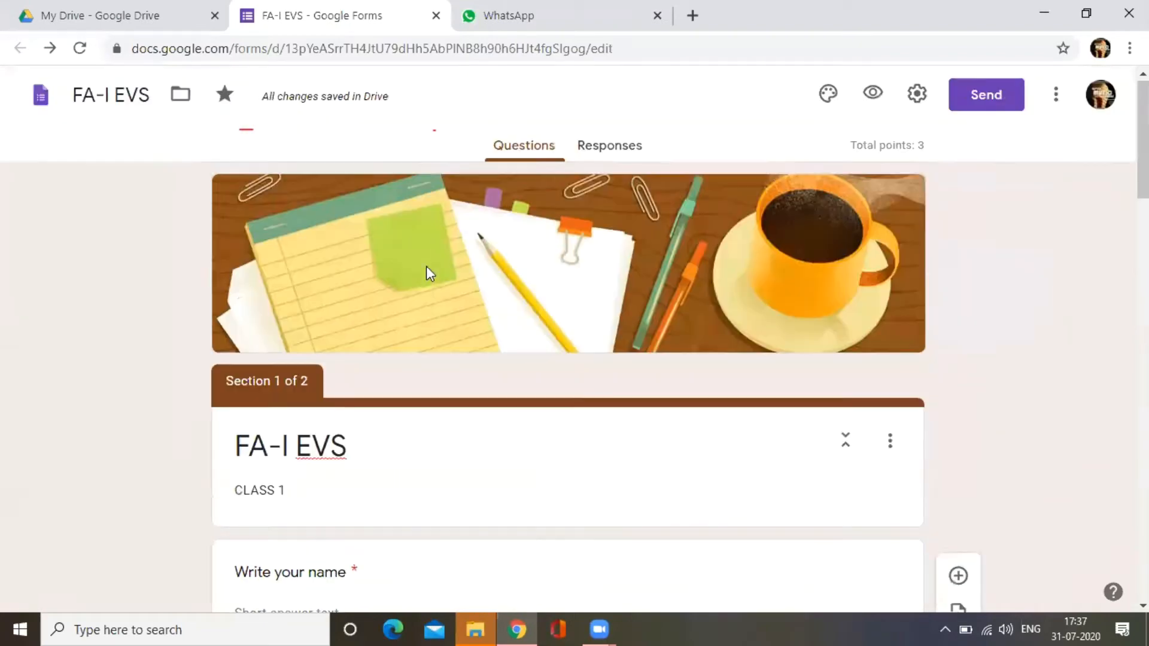
click(872, 99)
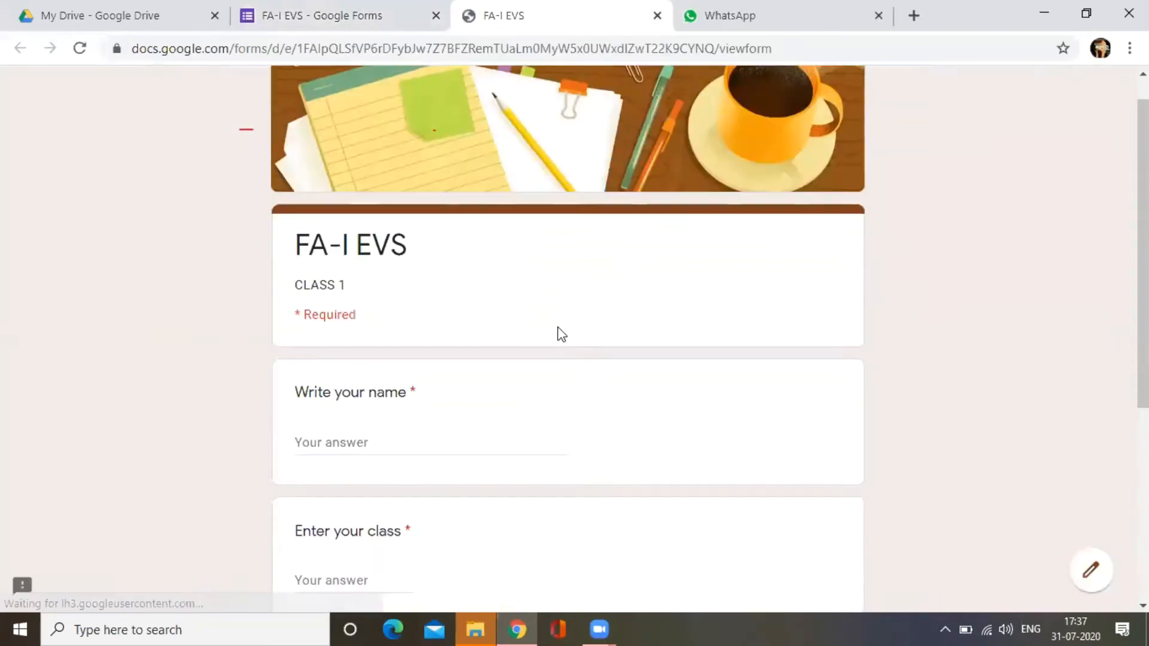
scroll(560, 331, down, 3)
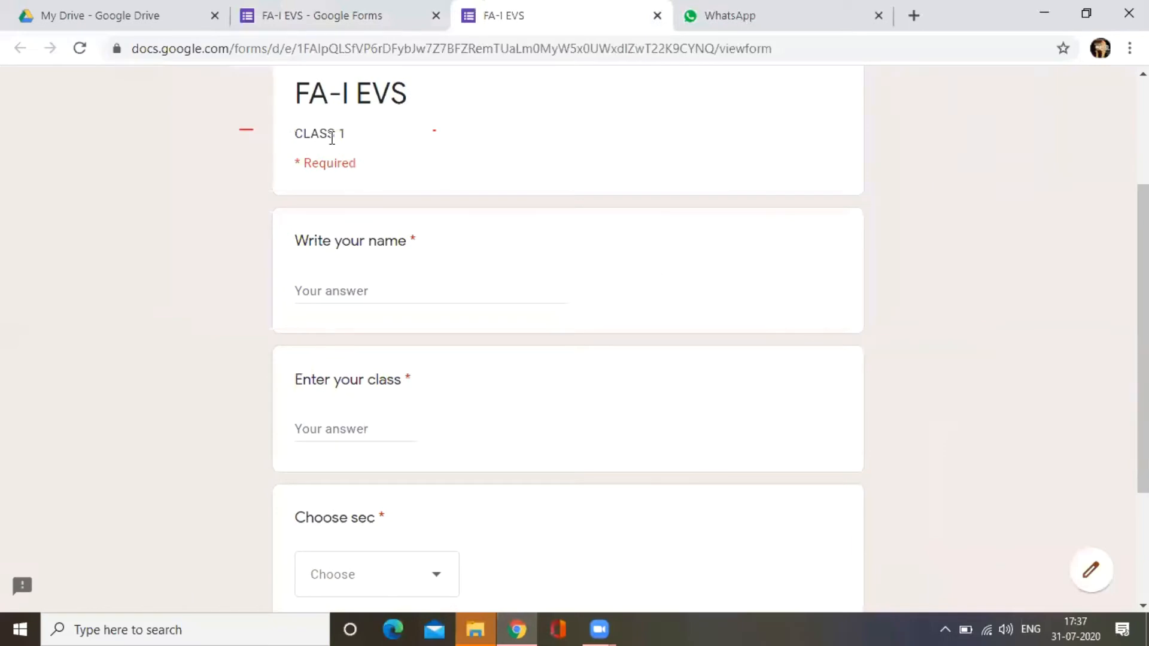
scroll(336, 278, down, 2)
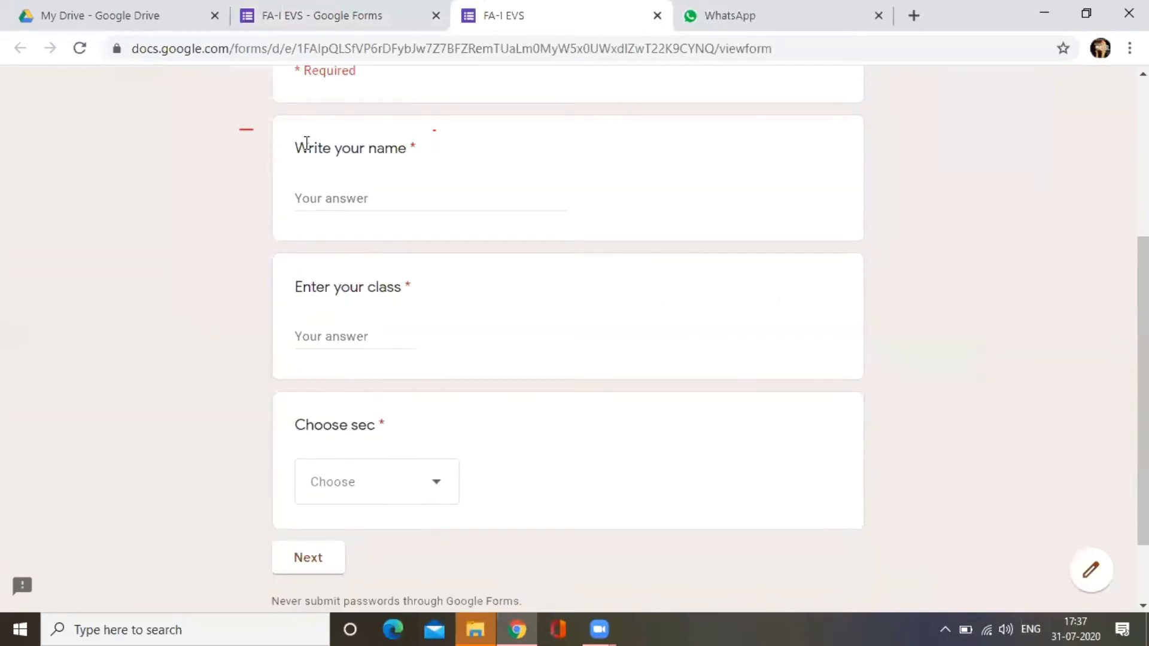
scroll(336, 105, up, 2)
scroll(336, 181, down, 4)
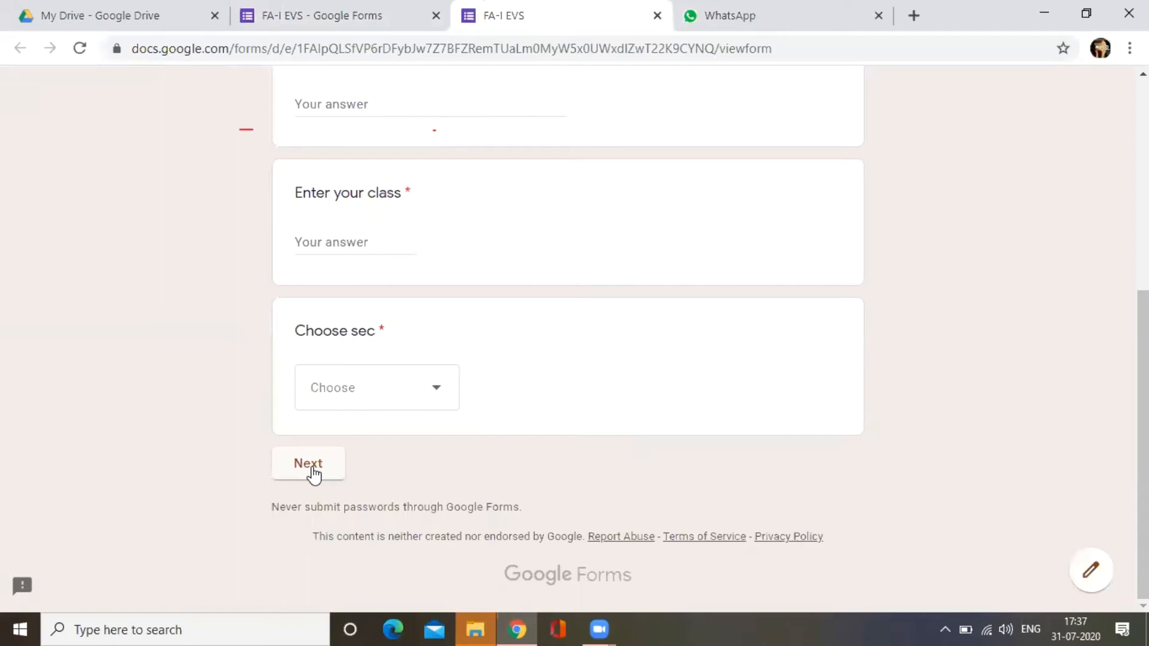
scroll(337, 410, up, 5)
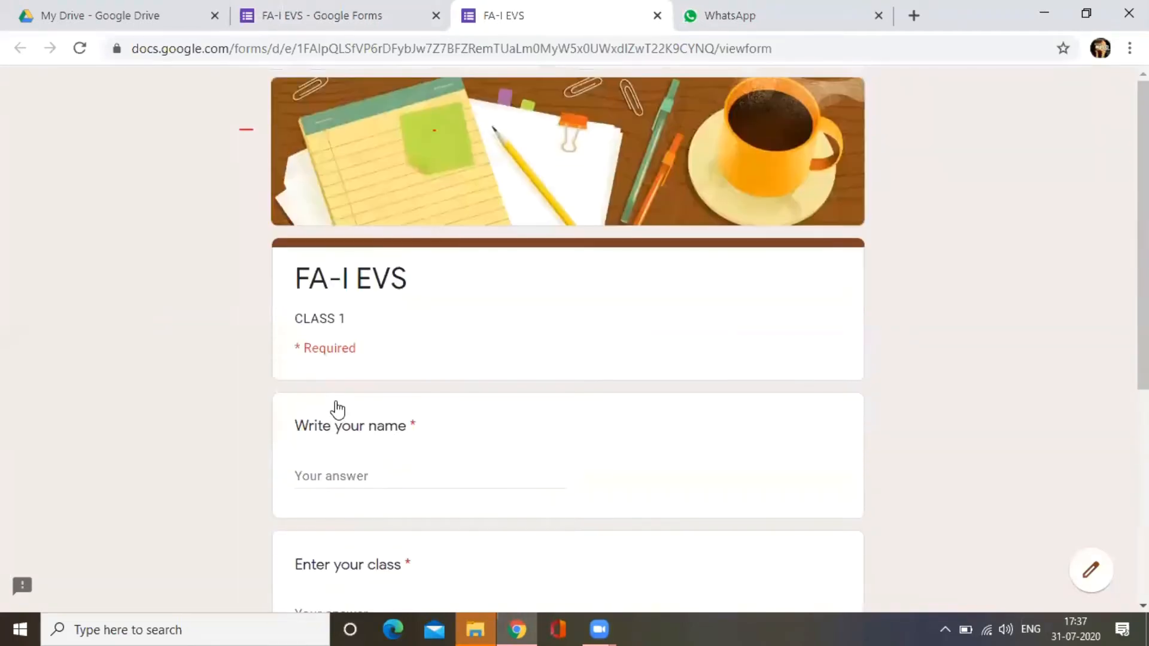
scroll(339, 396, down, 6)
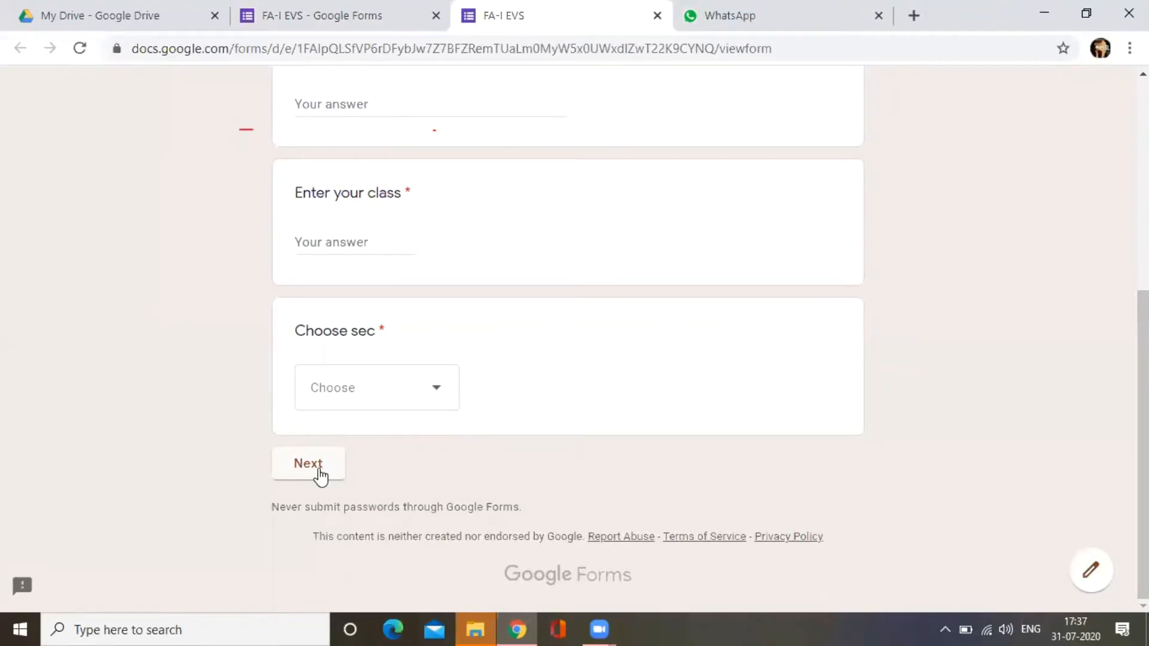
scroll(609, 333, up, 6)
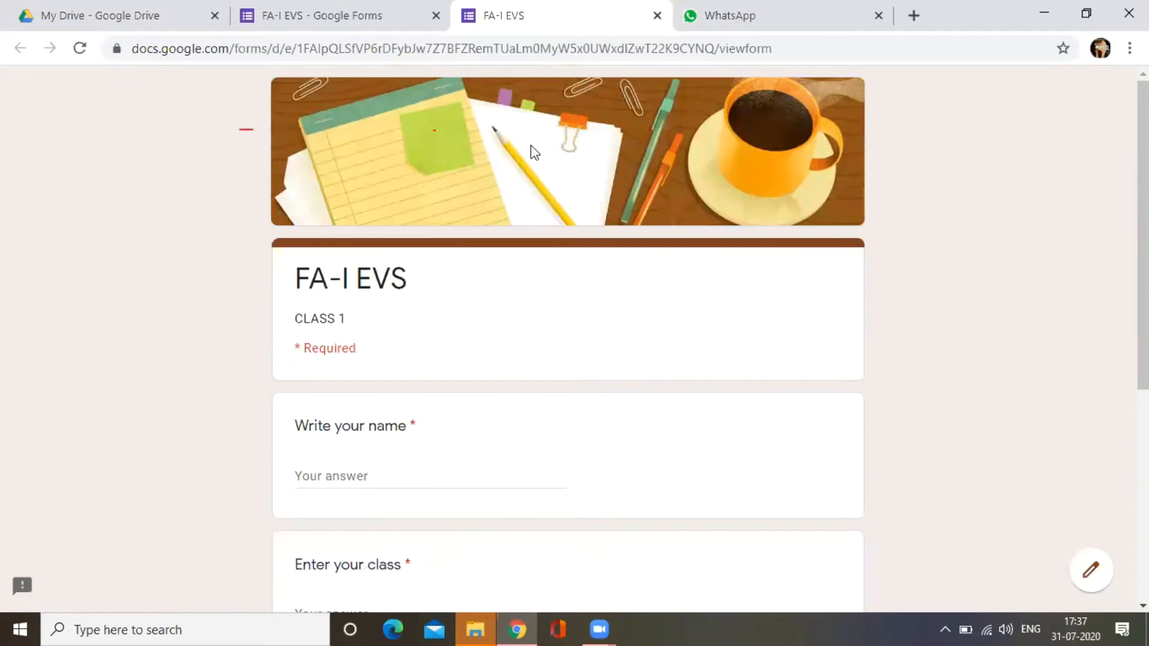
Step: Return to the form editor and add a new section titled "Short answers" after the friend question
key(ctrl+shift+Tab)
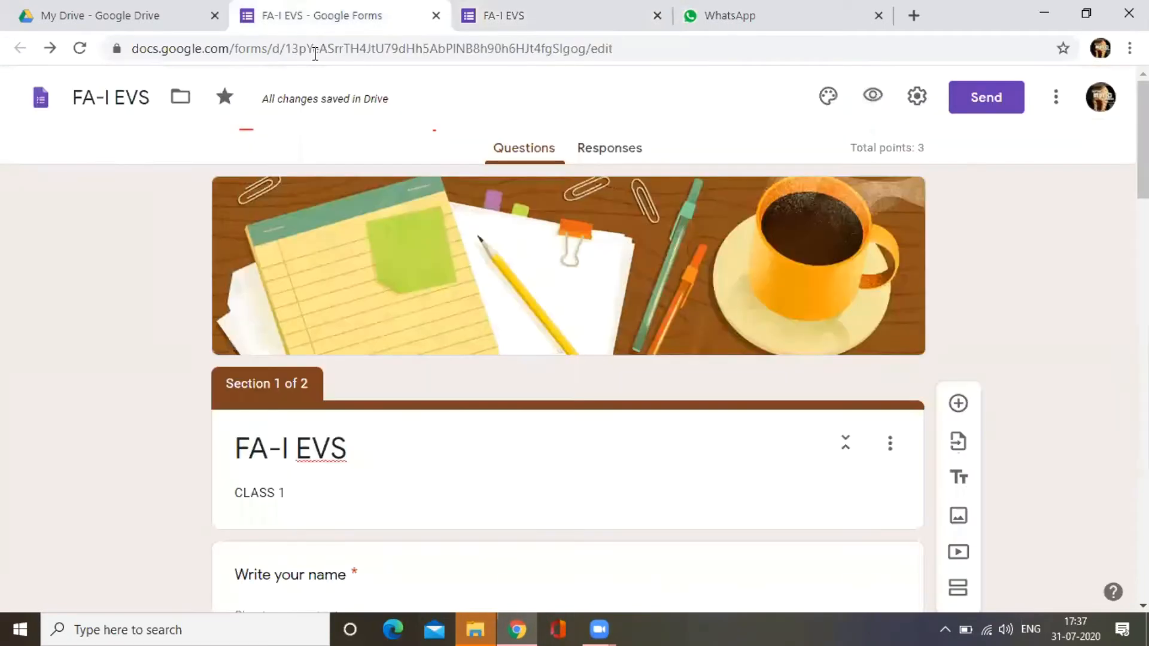
scroll(556, 219, down, 3)
scroll(562, 226, down, 15)
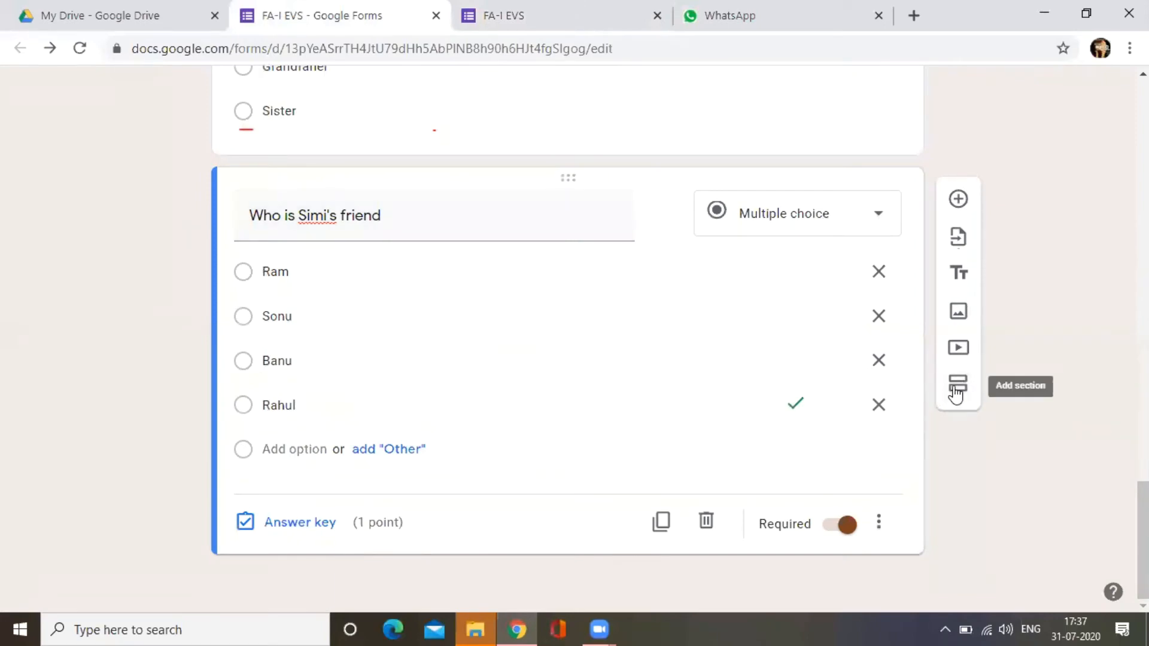
click(957, 386)
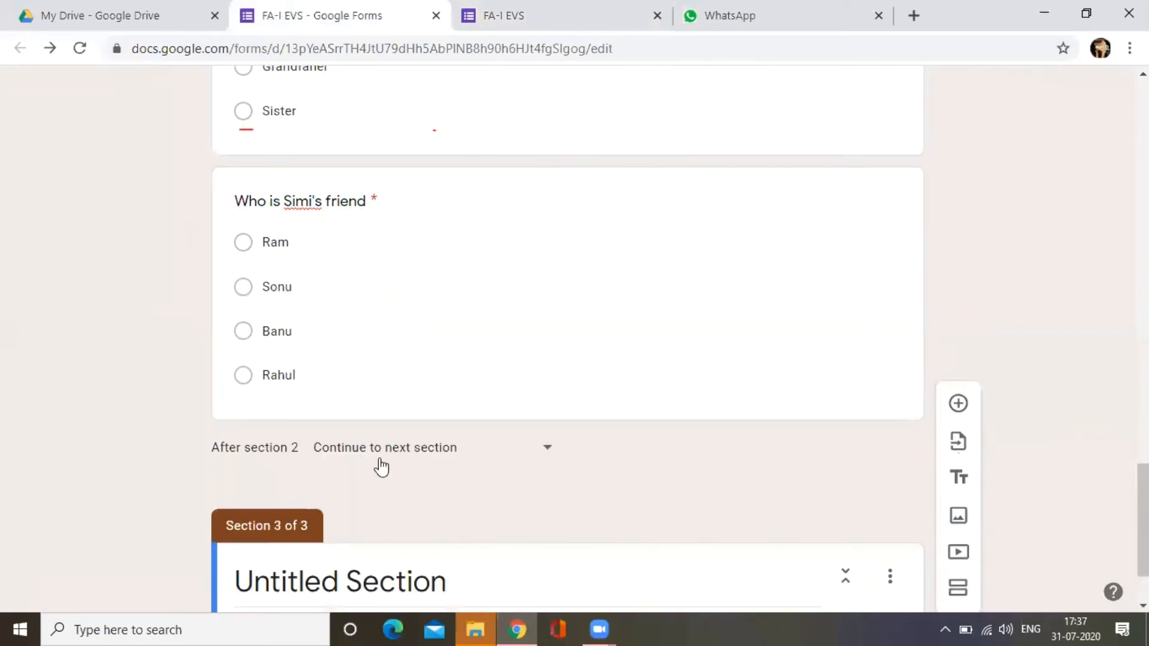
click(493, 477)
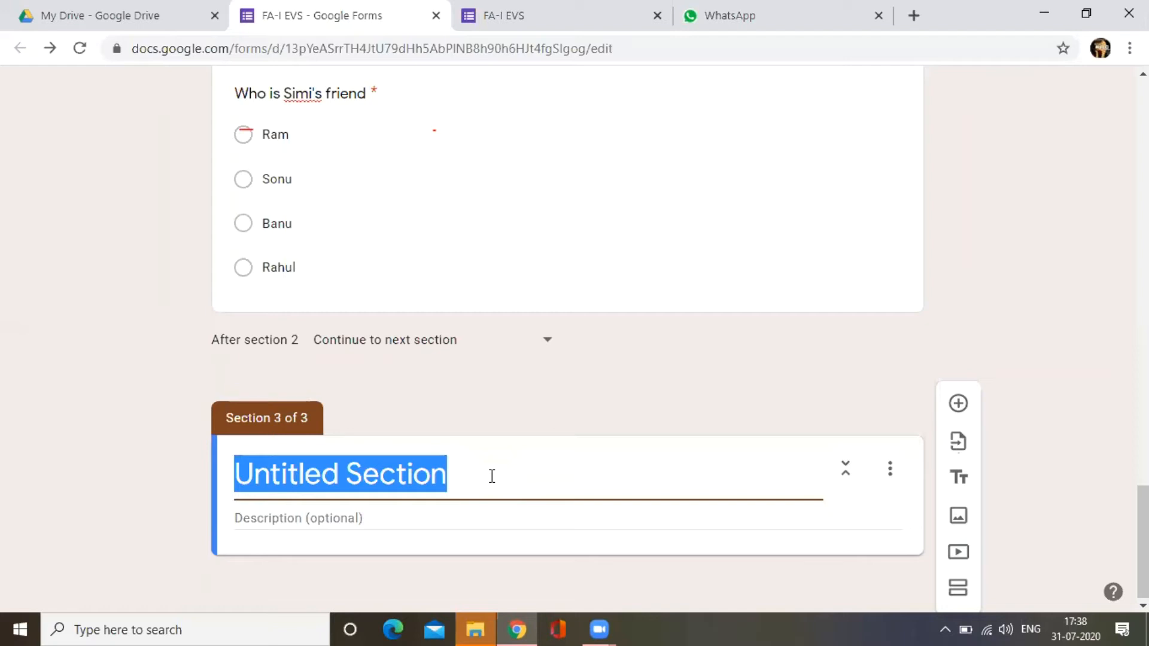
text(Sh)
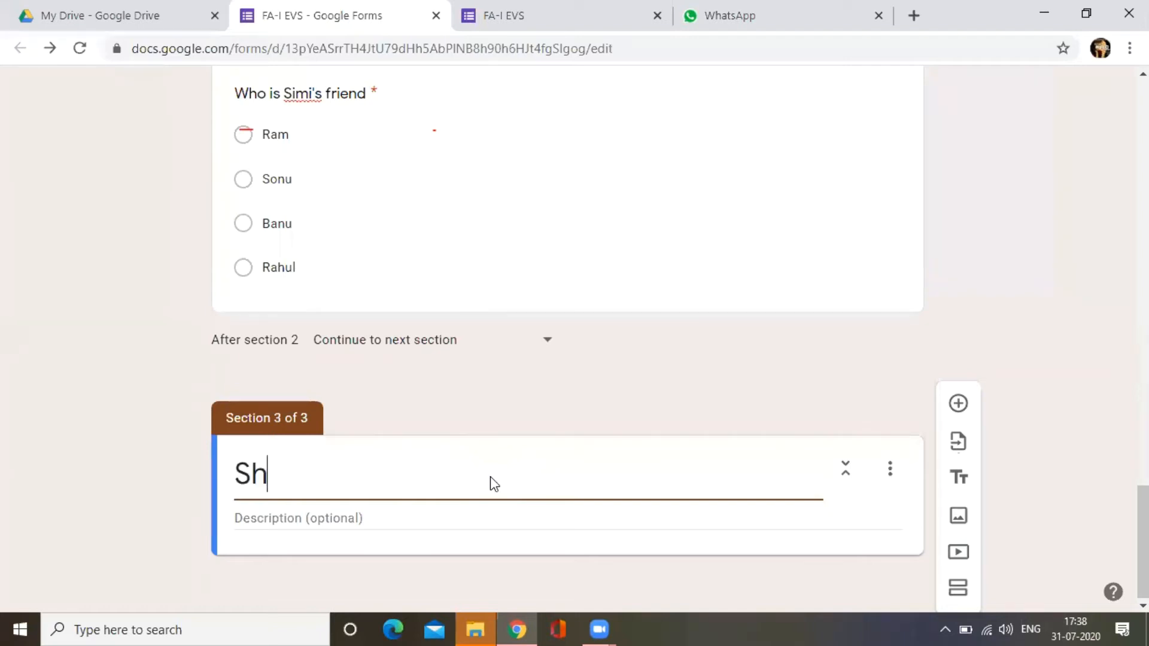
text(ort a)
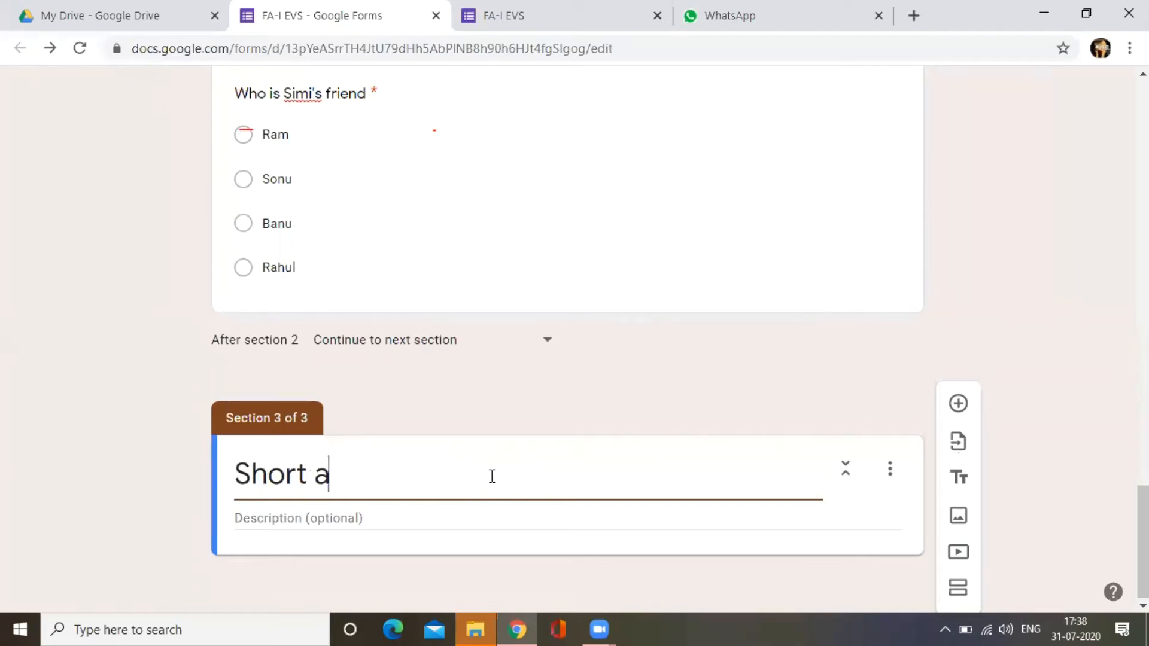
text(nswers)
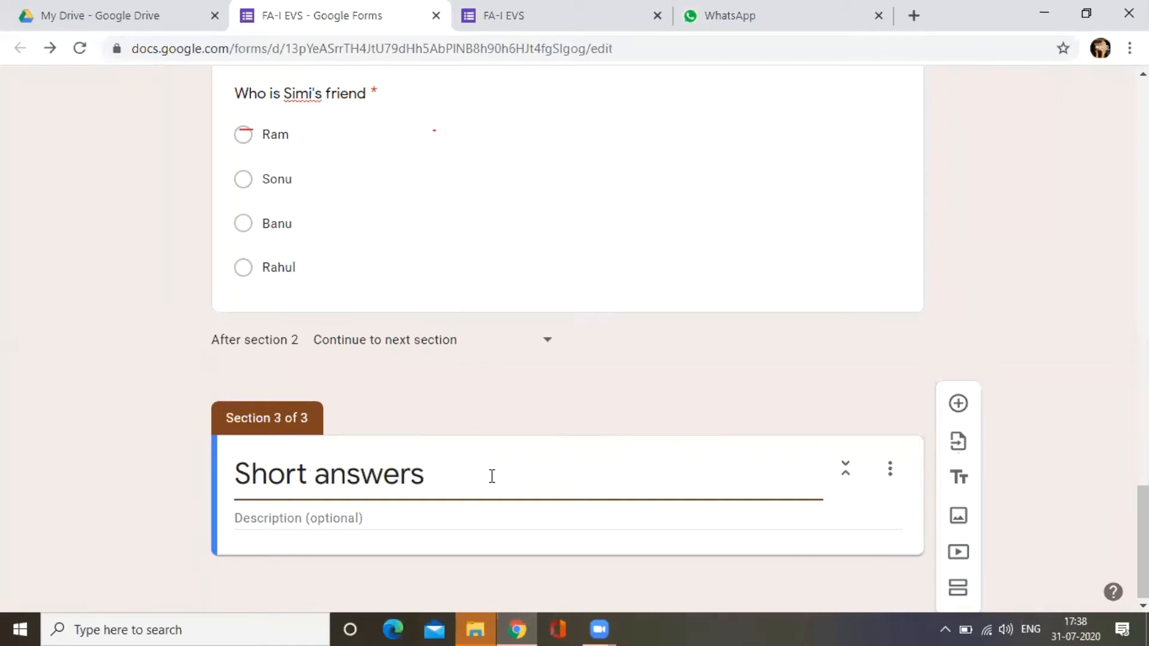
Step: Add a short answer question to the Short answers section with the text "What are living thing?"
click(957, 403)
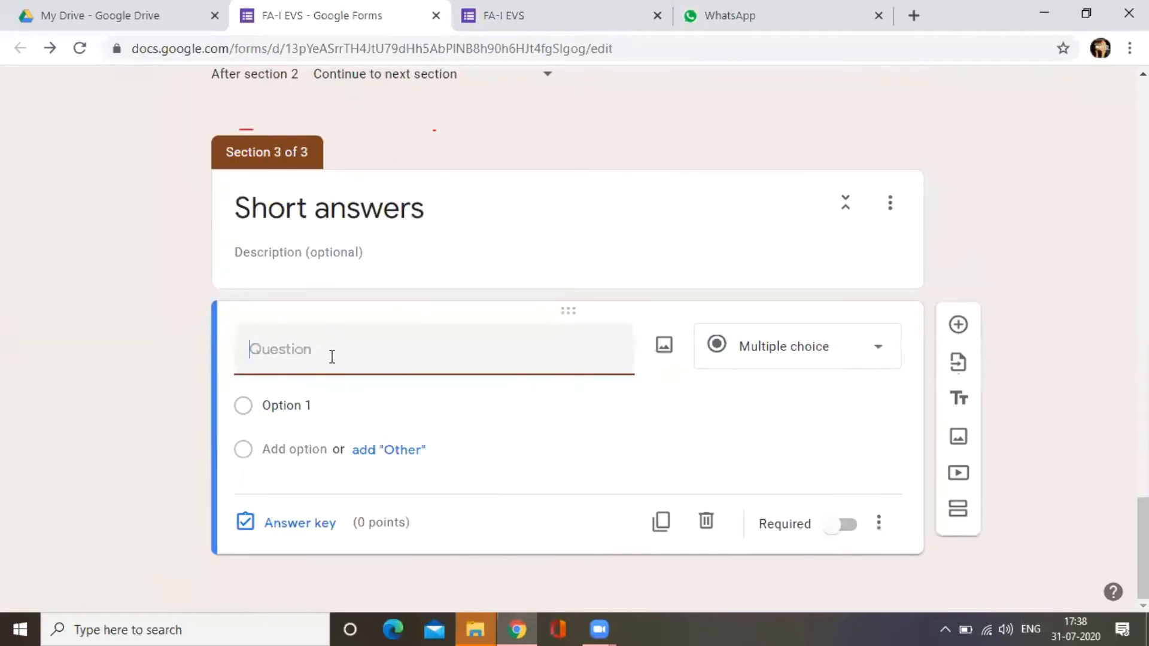
text(wHAT)
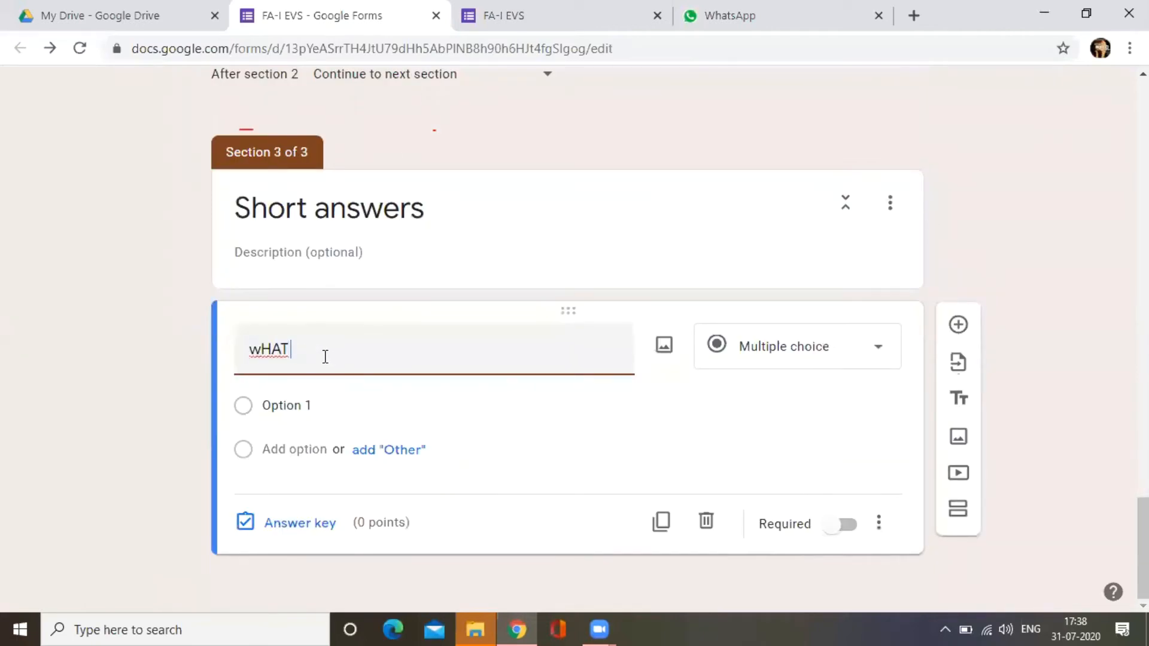
key(BackSpace)
key(BackSpace)
key(BackSpace)
key(BackSpace)
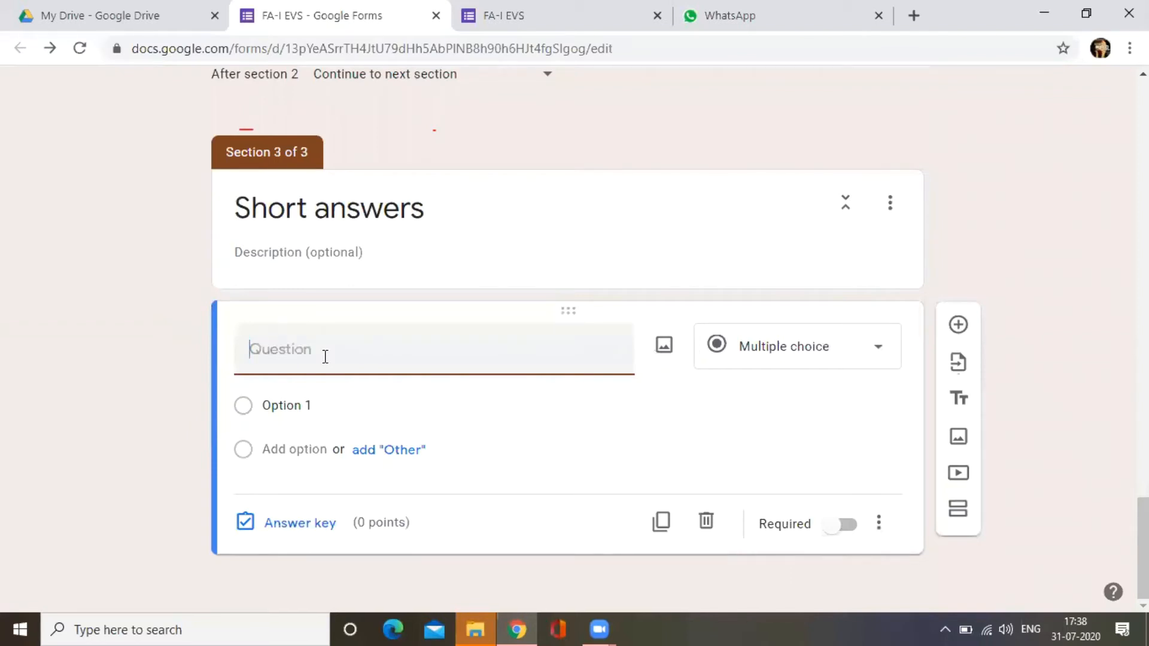
text(Whar)
text( are)
text( li)
text(ving th)
text(ing?)
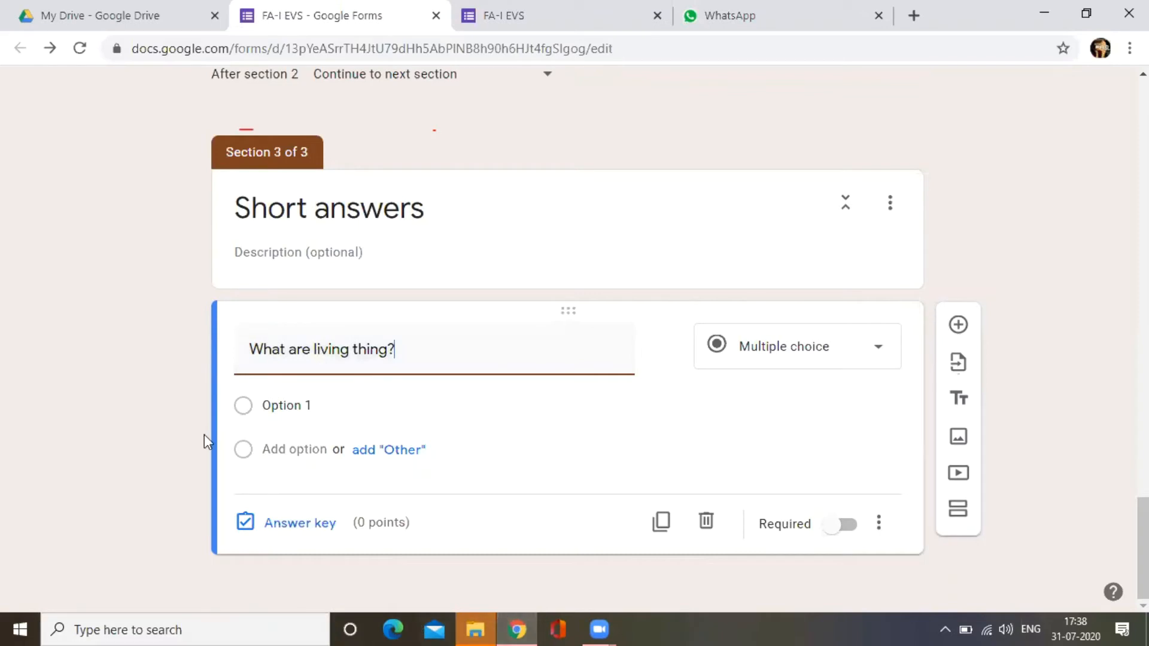
click(784, 347)
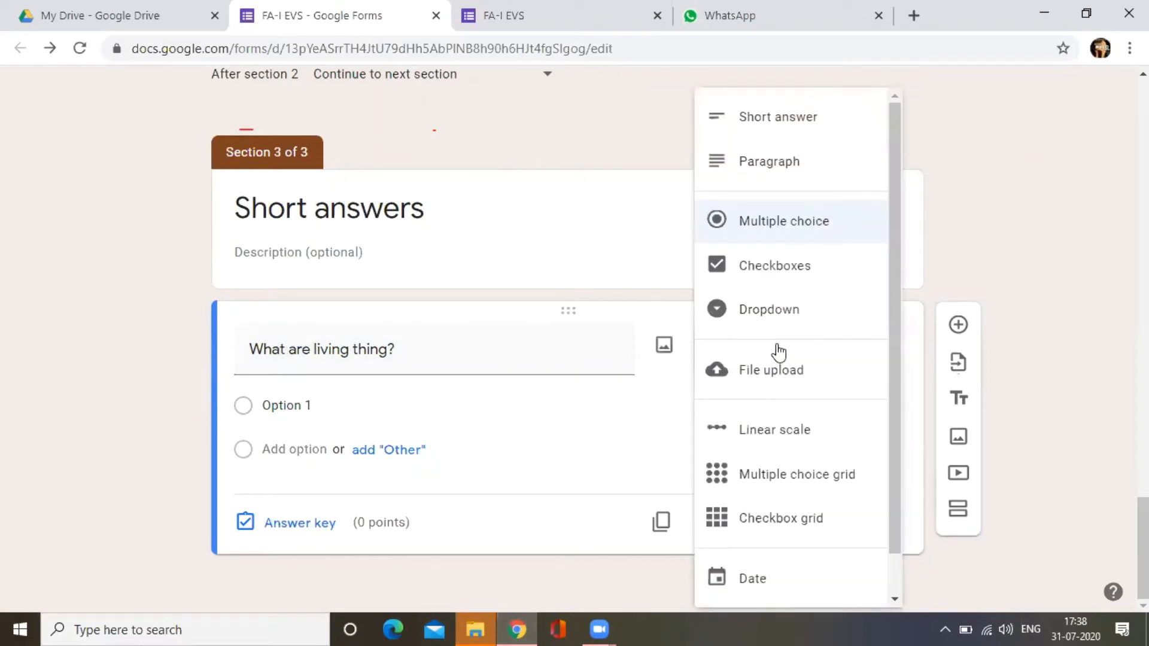
click(780, 127)
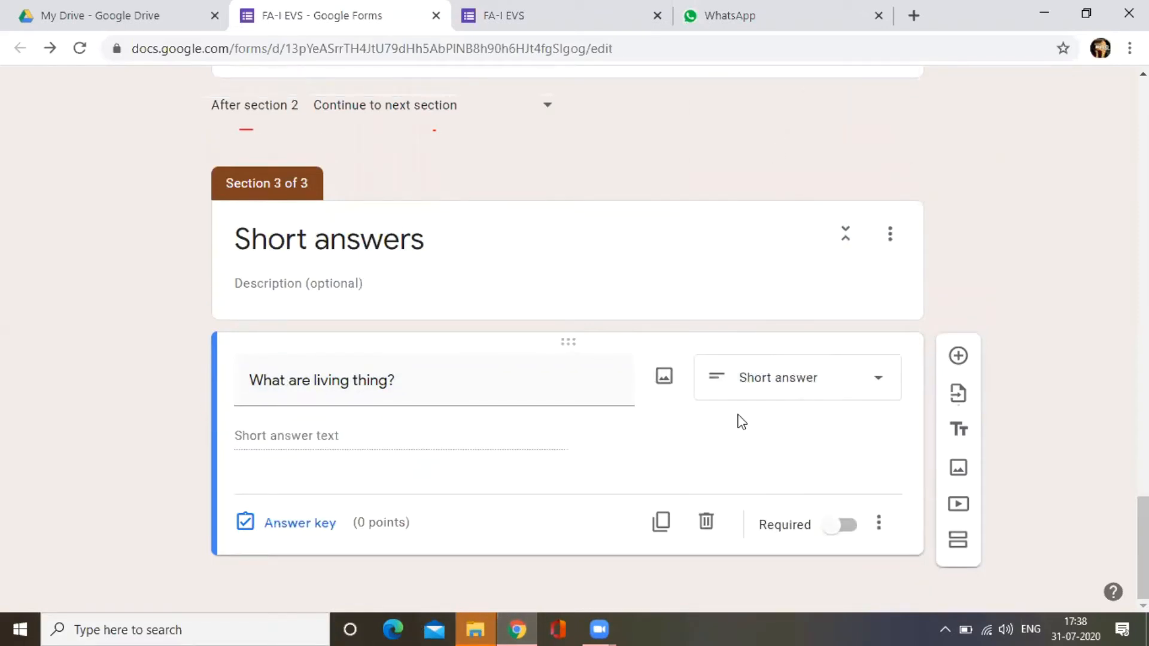
Step: In the answer key of "What are living thing?", add the default correct answer entry and the feedback "Living things can move, breathe and grow"
click(299, 526)
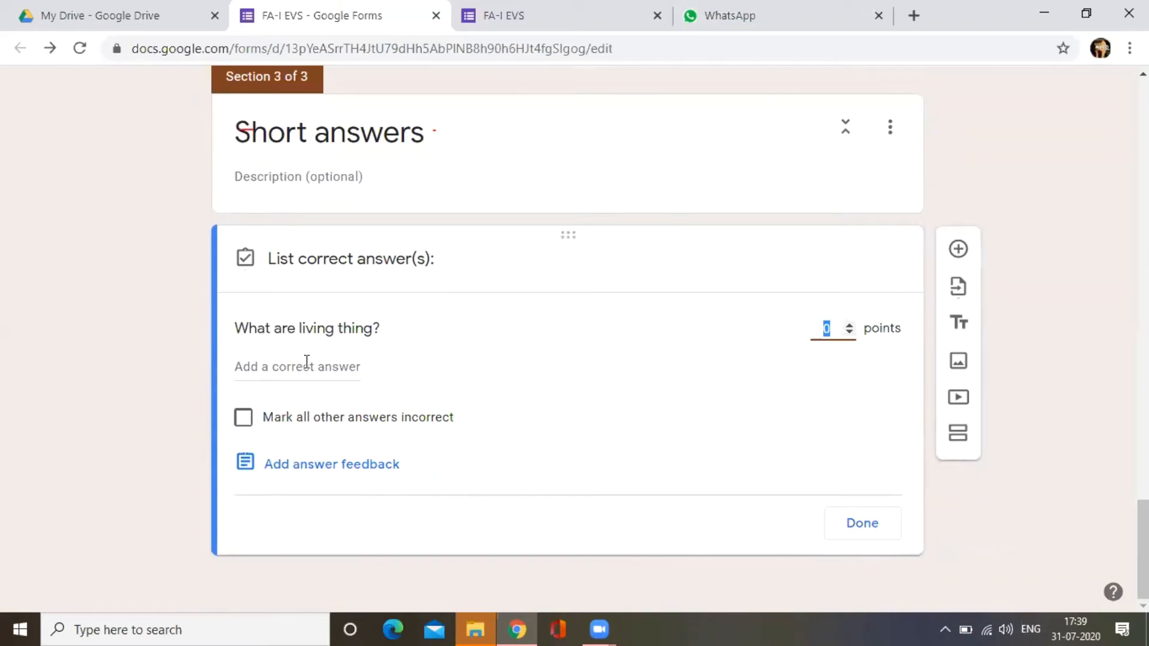
click(267, 366)
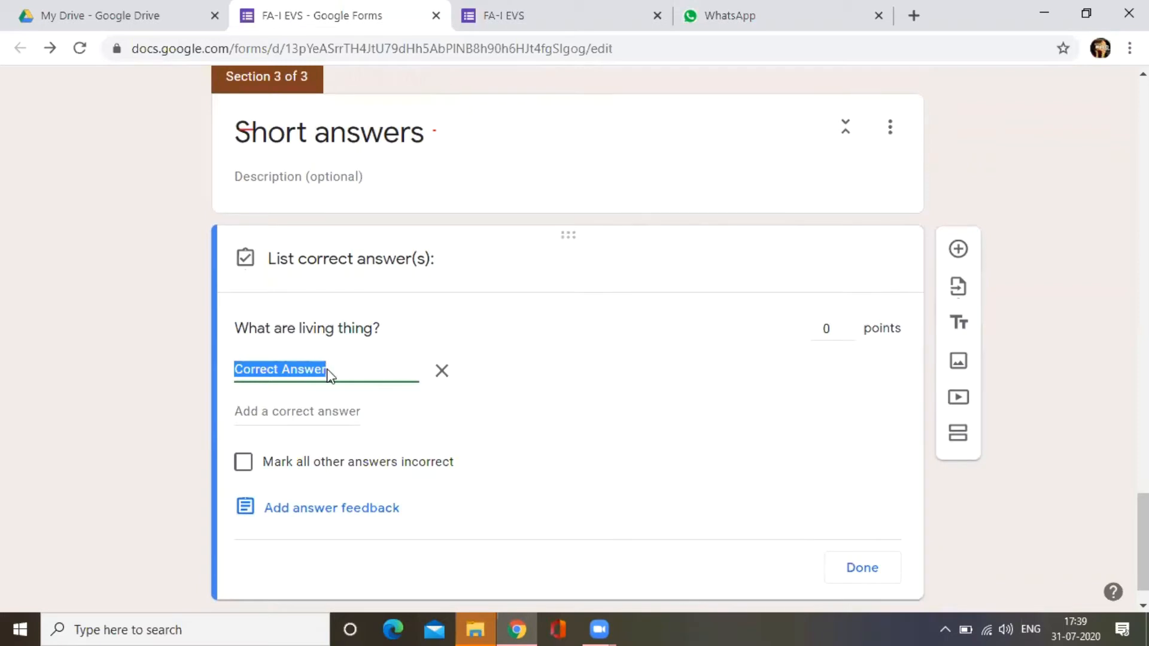
click(333, 511)
click(205, 210)
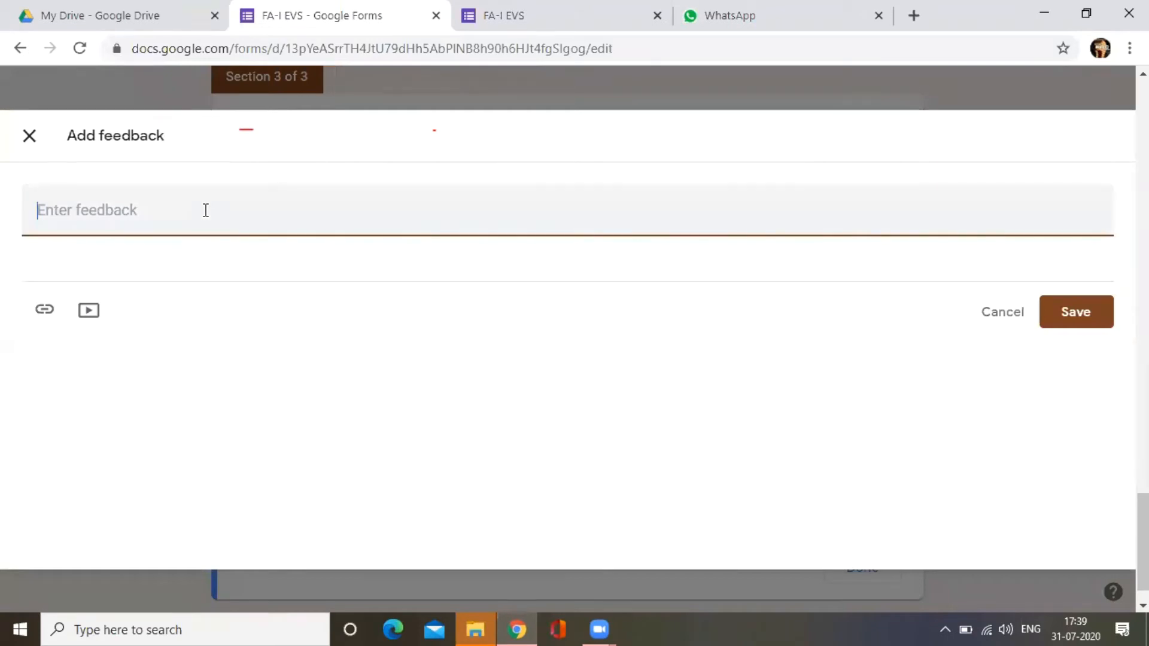
text(Livi)
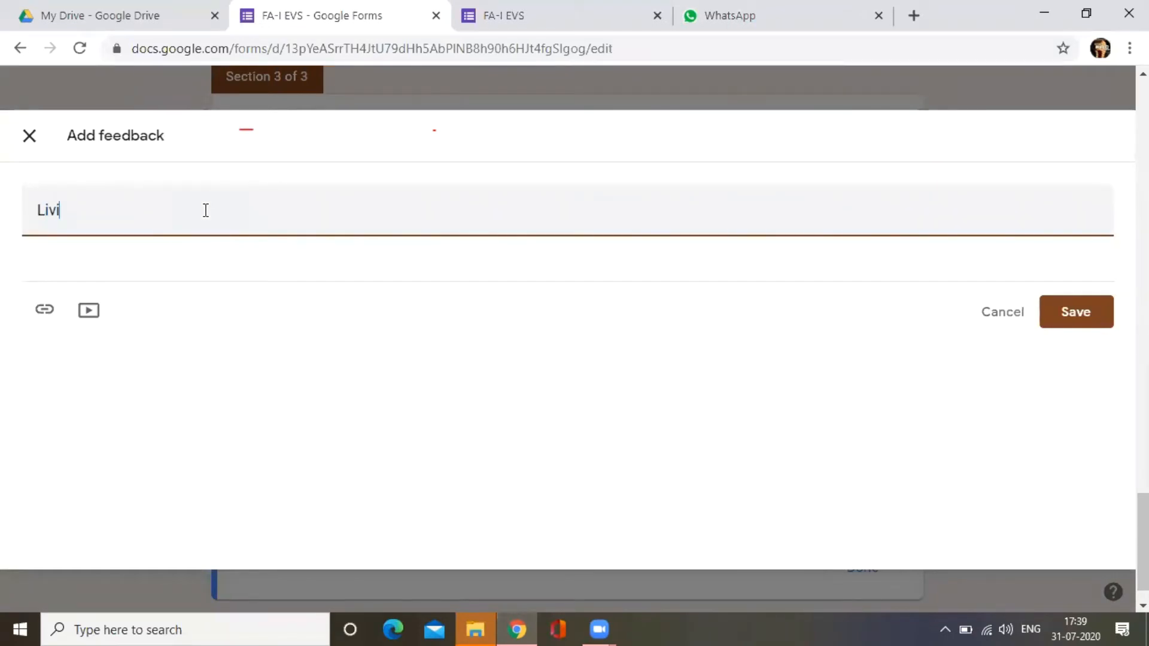
text(ng things)
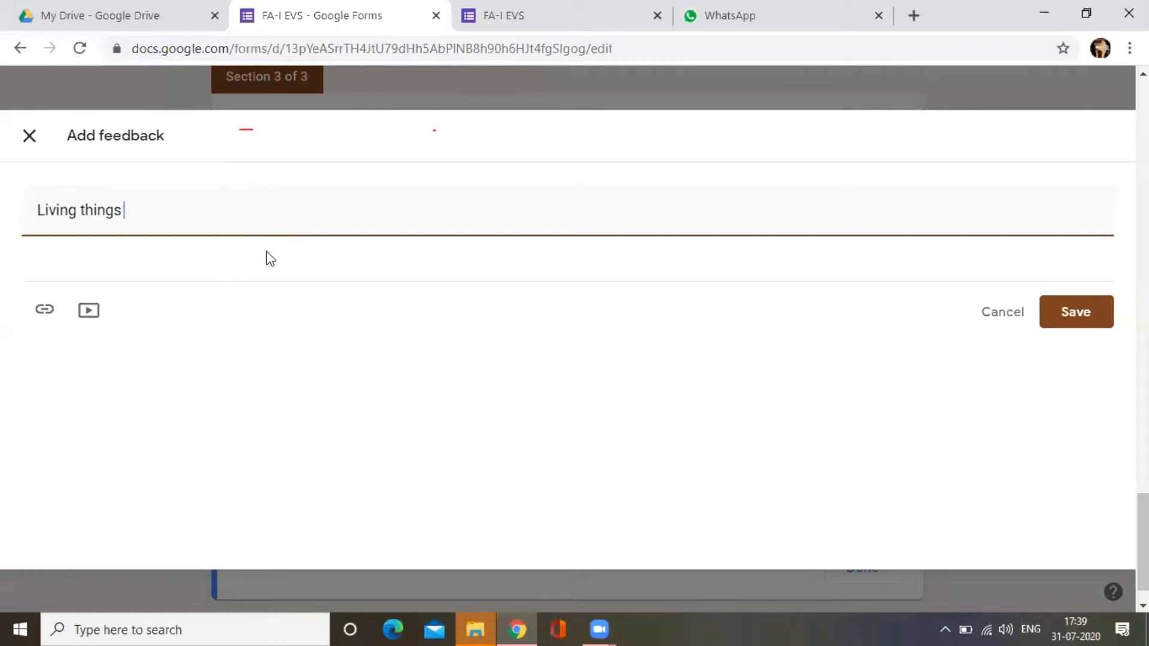
text(can move, bra)
key(BackSpace)
text(e)
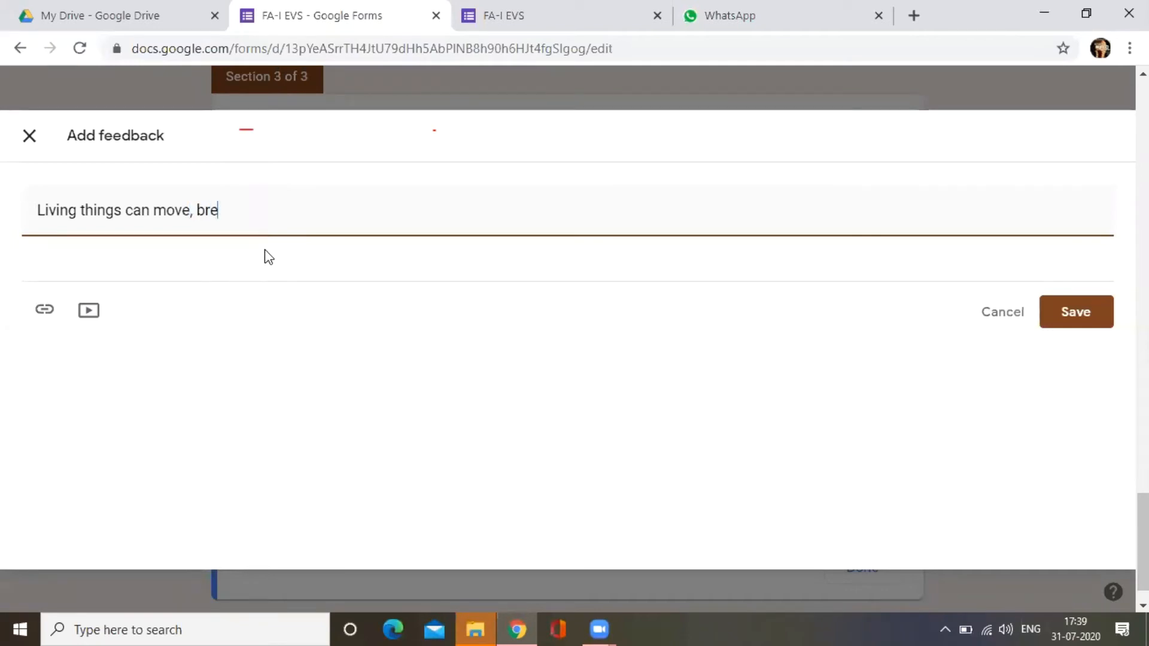
text(athe)
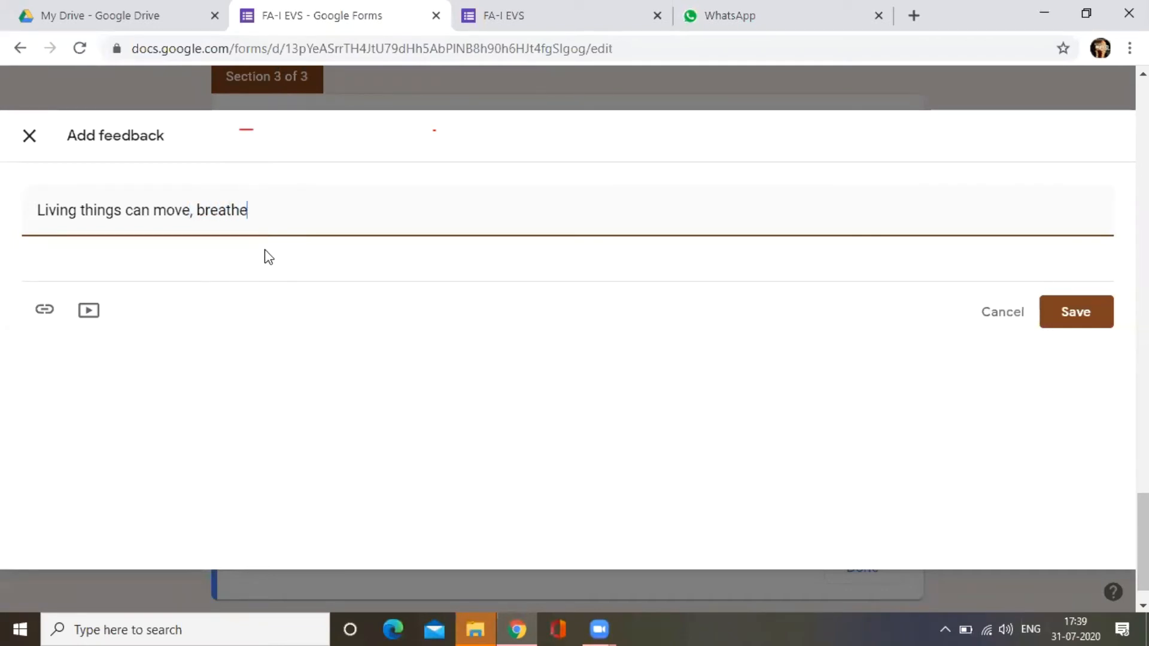
text( and grow)
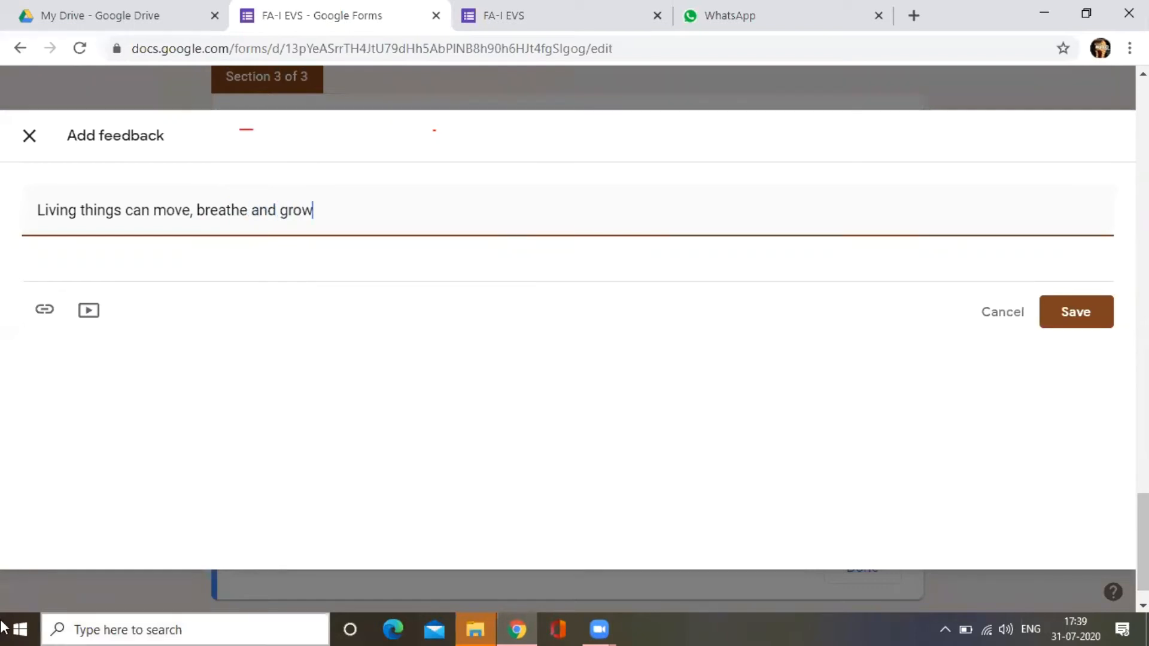
click(1068, 320)
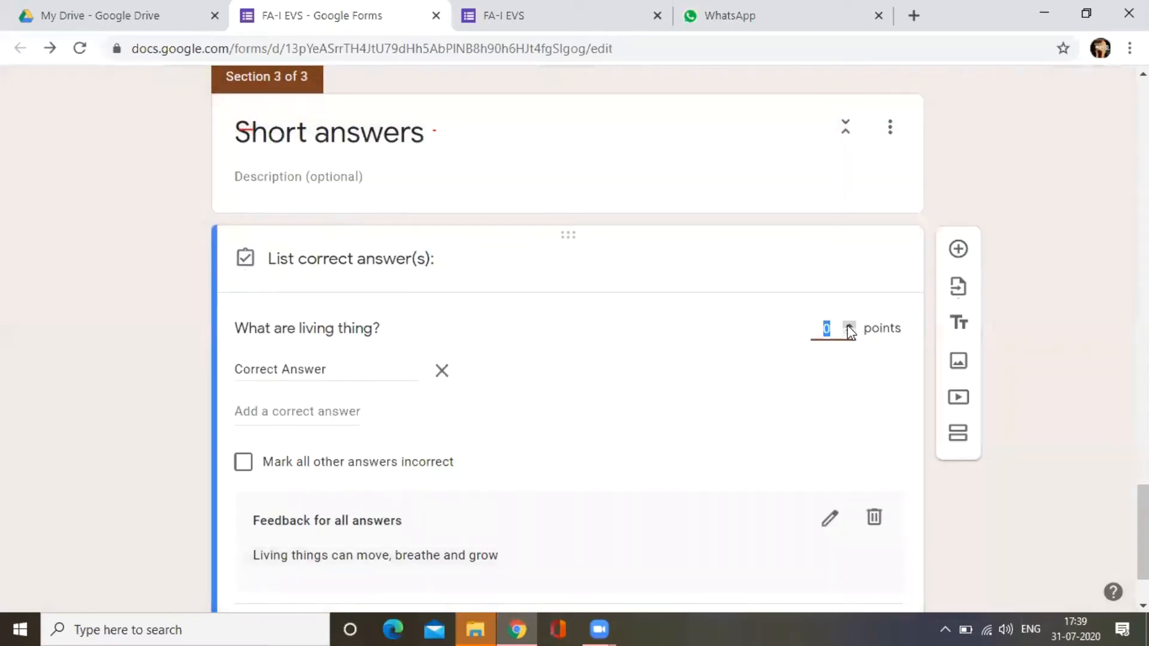
Step: Set the living thing question to 2 points in its answer key and make the question required
click(849, 325)
click(847, 325)
scroll(826, 371, down, 2)
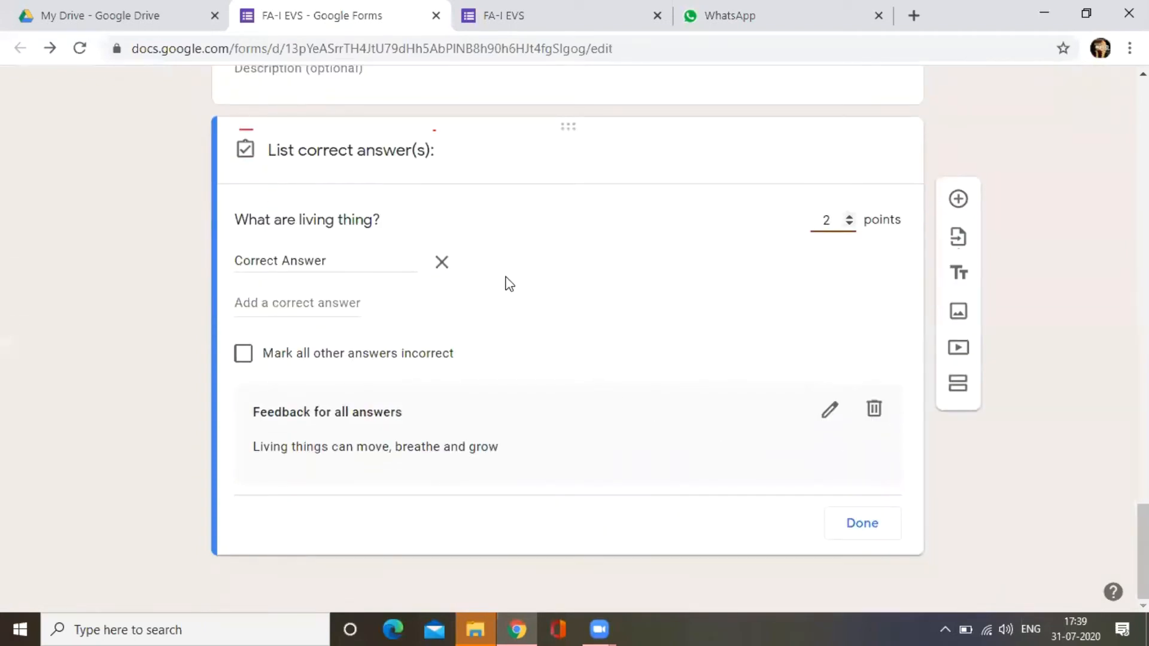
click(862, 524)
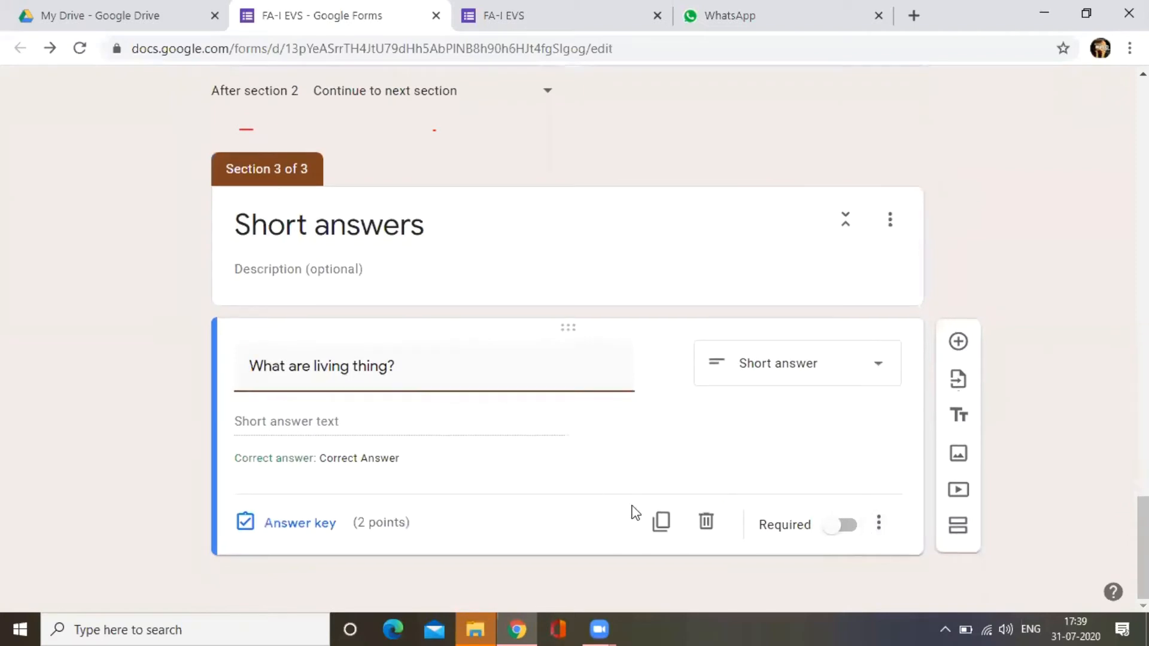
click(842, 526)
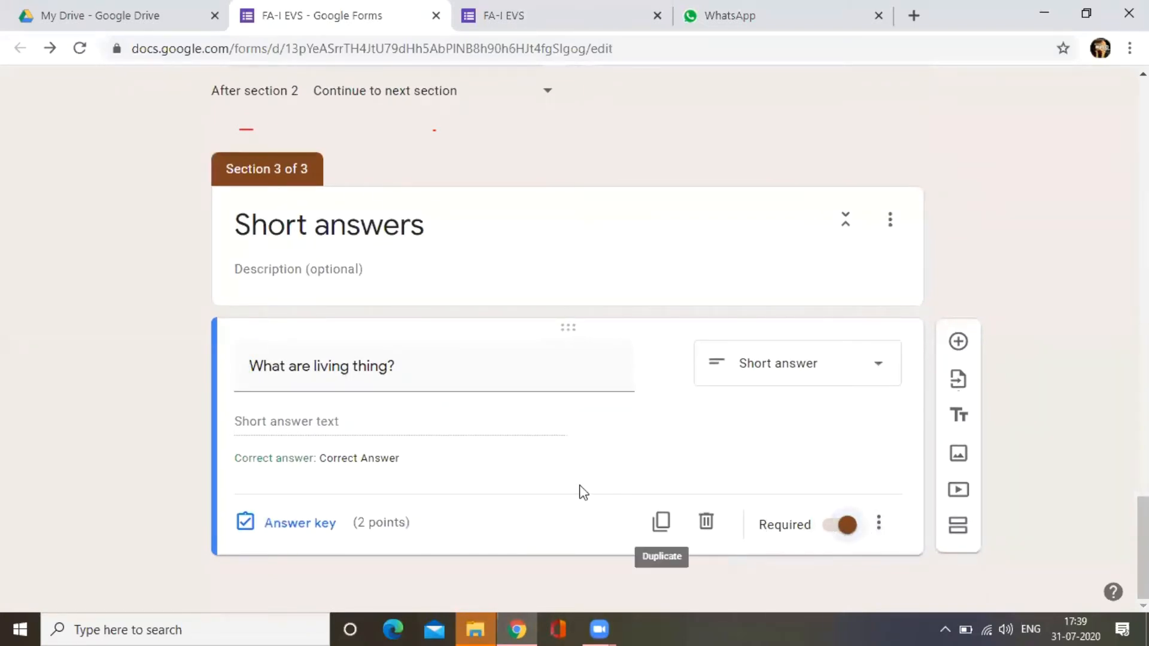
Step: Duplicate the living thing question and change the copy's text to "What are non-living things?"
scroll(492, 400, up, 1)
scroll(492, 399, up, 3)
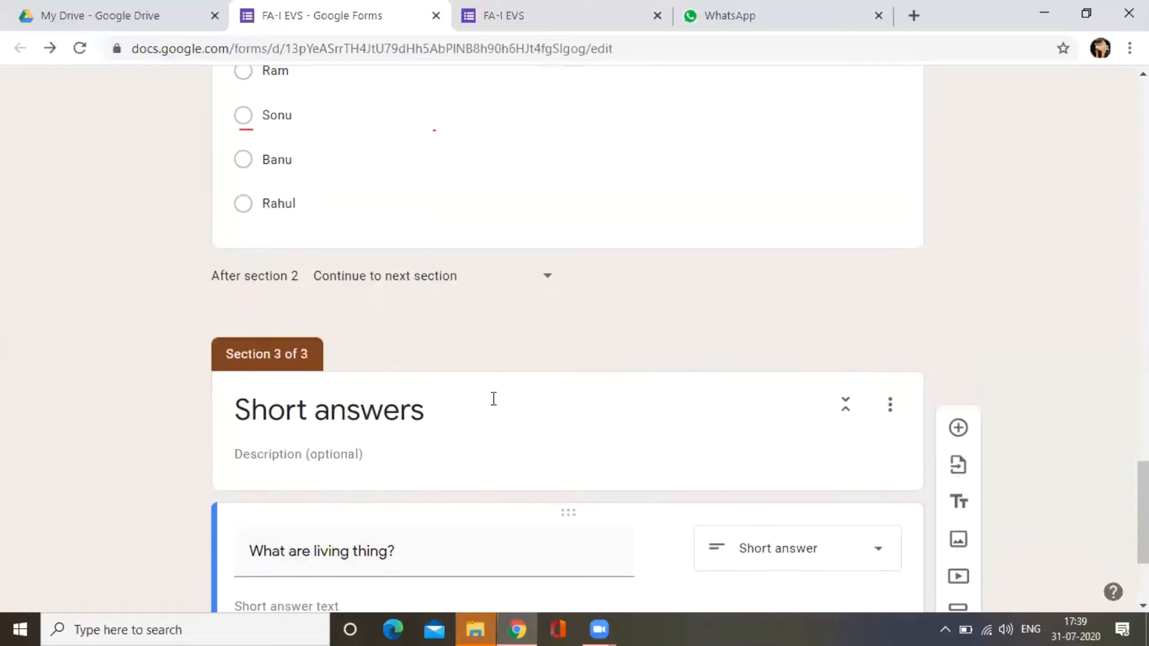
scroll(493, 398, down, 3)
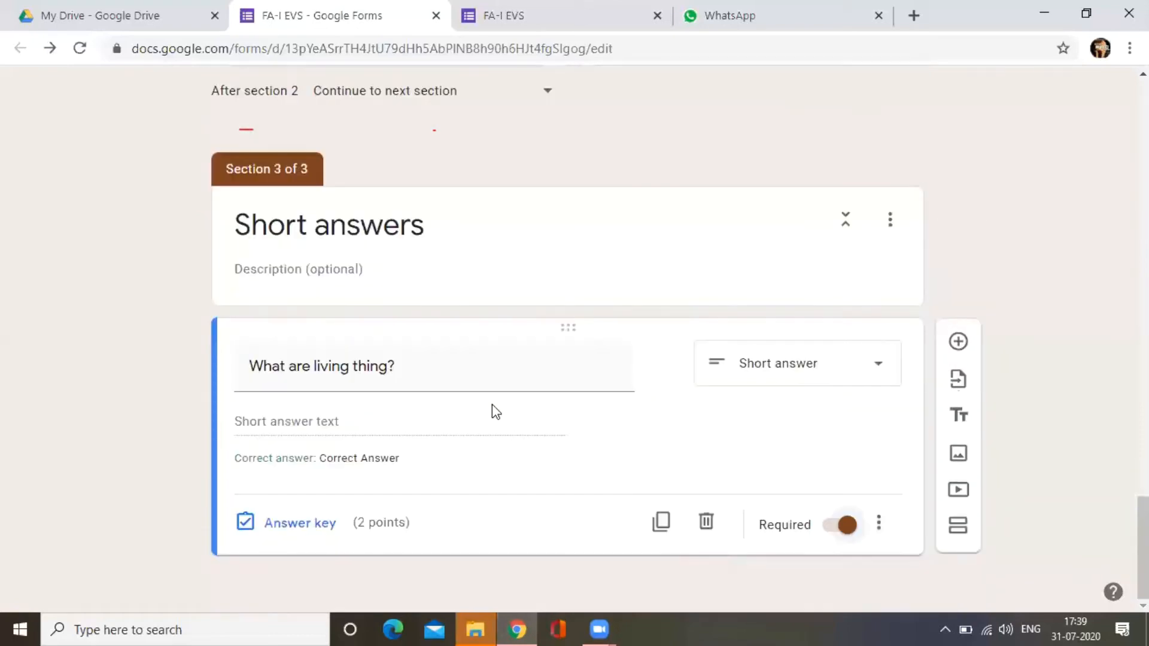
click(662, 521)
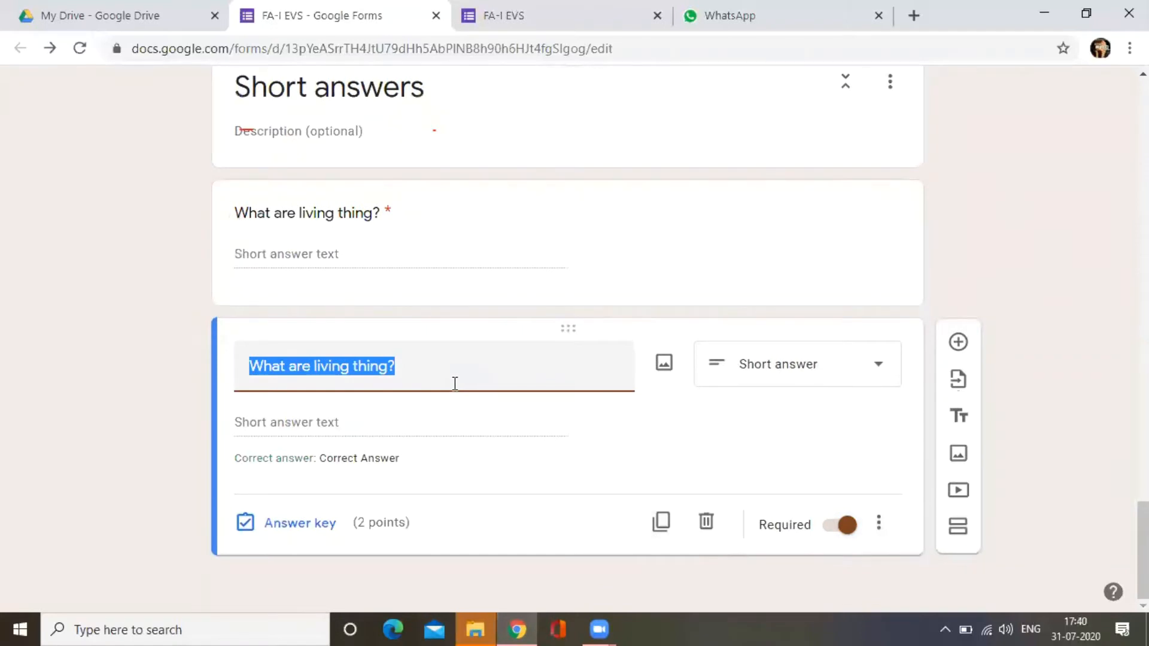
text(What are )
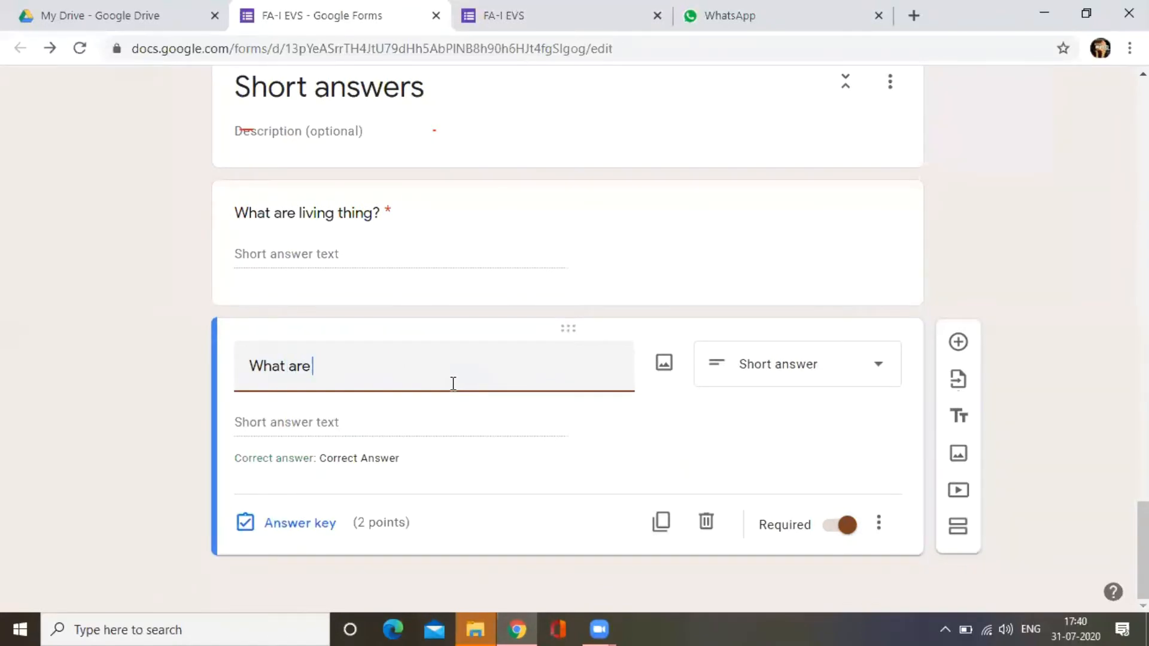
text(non-living things?)
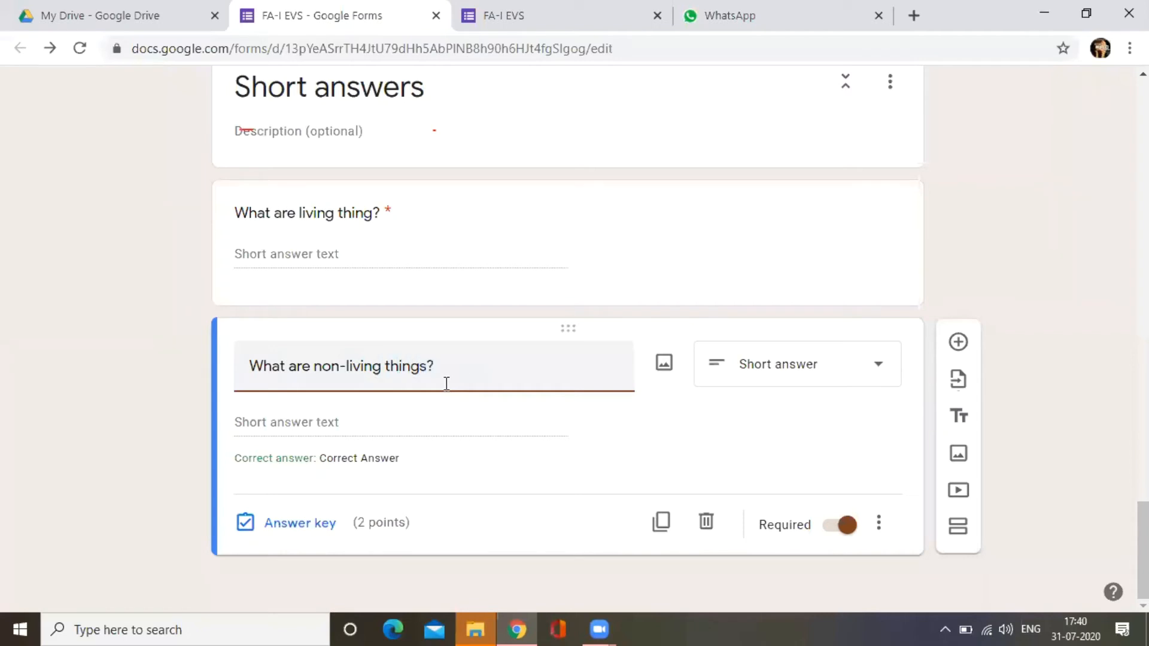
Step: Change the answer feedback of the non-living things question to "Non- Living things cannot move, breathe and grow"
click(287, 530)
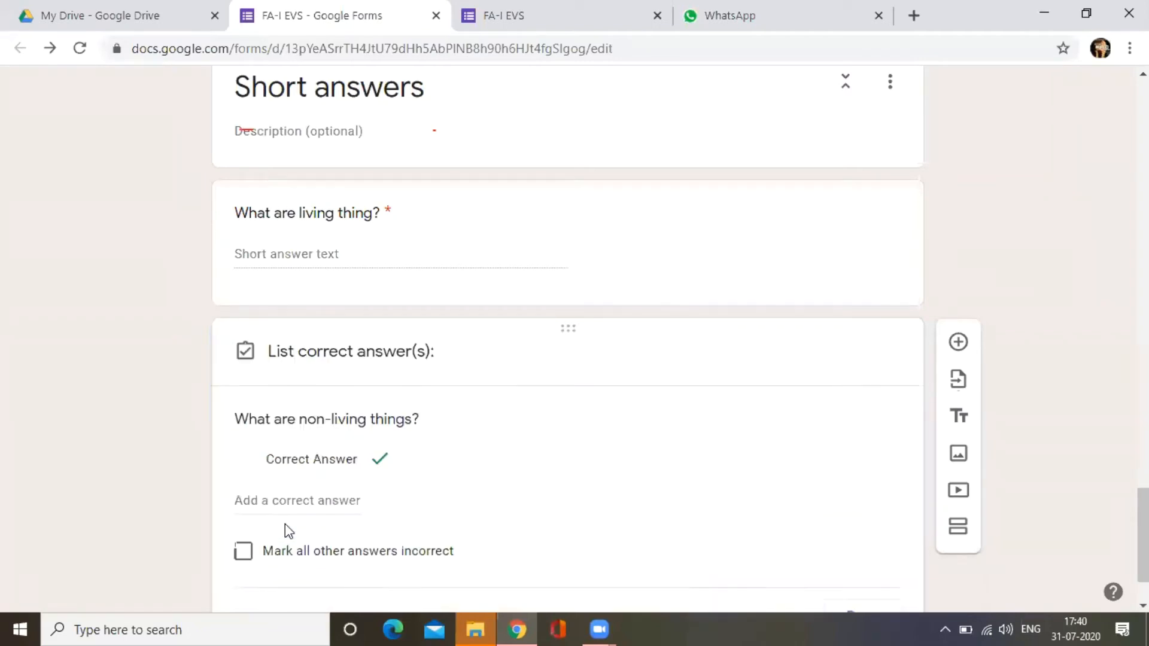
scroll(388, 499, down, 3)
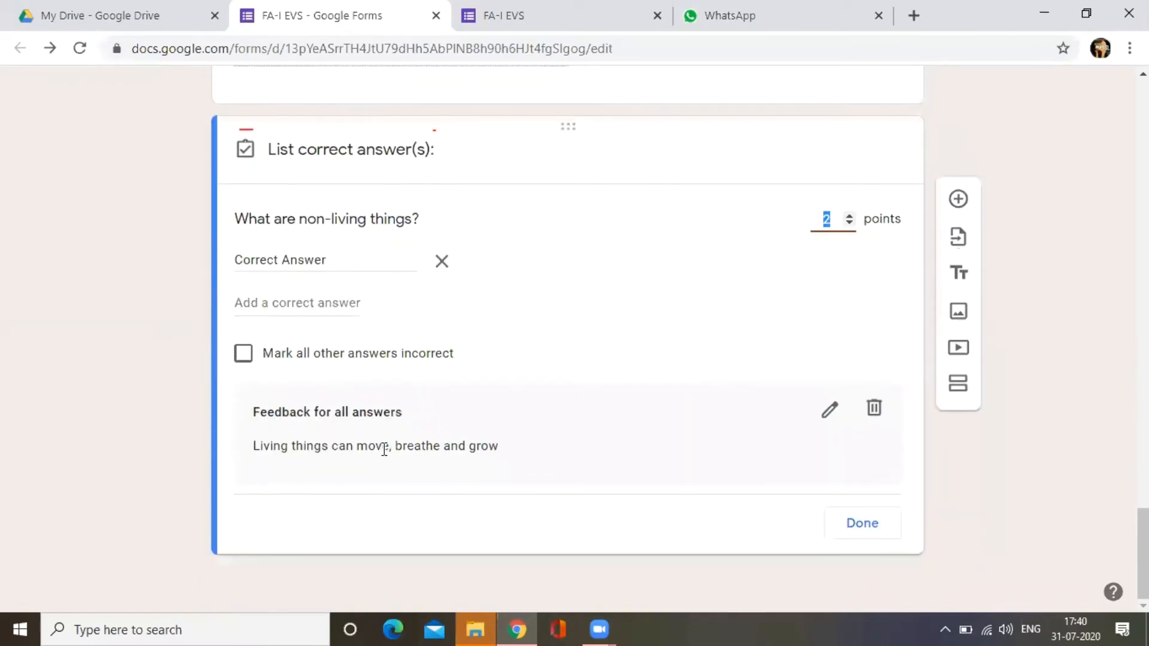
click(830, 418)
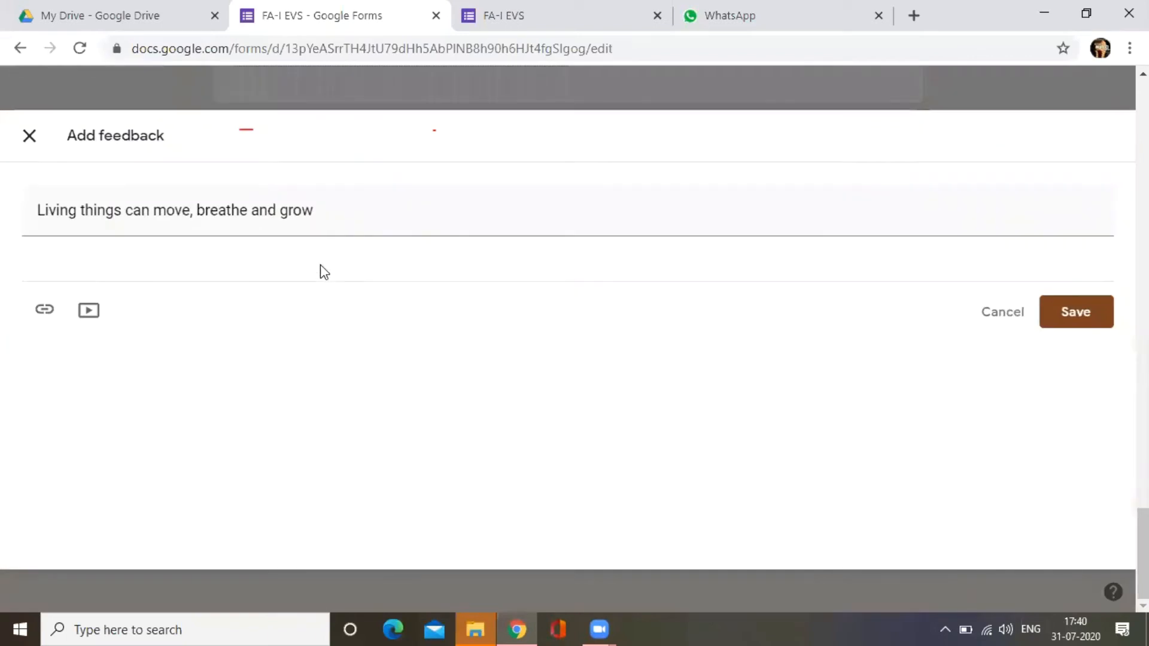
click(25, 210)
text(Non)
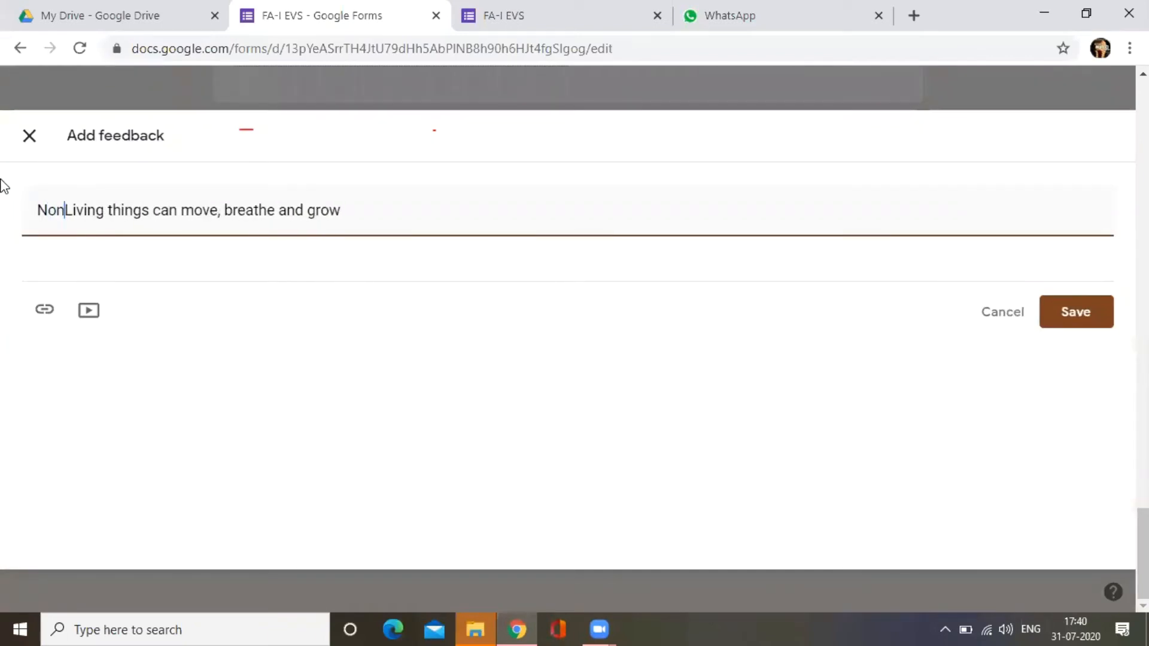
text(-)
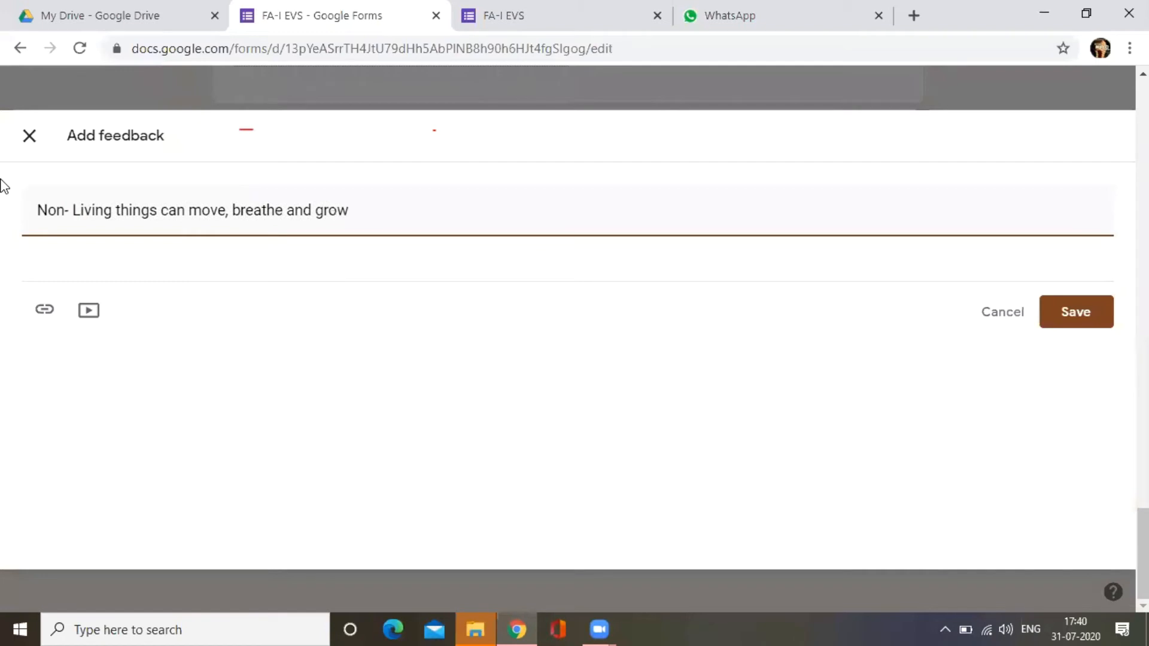
scroll(464, 315, up, 3)
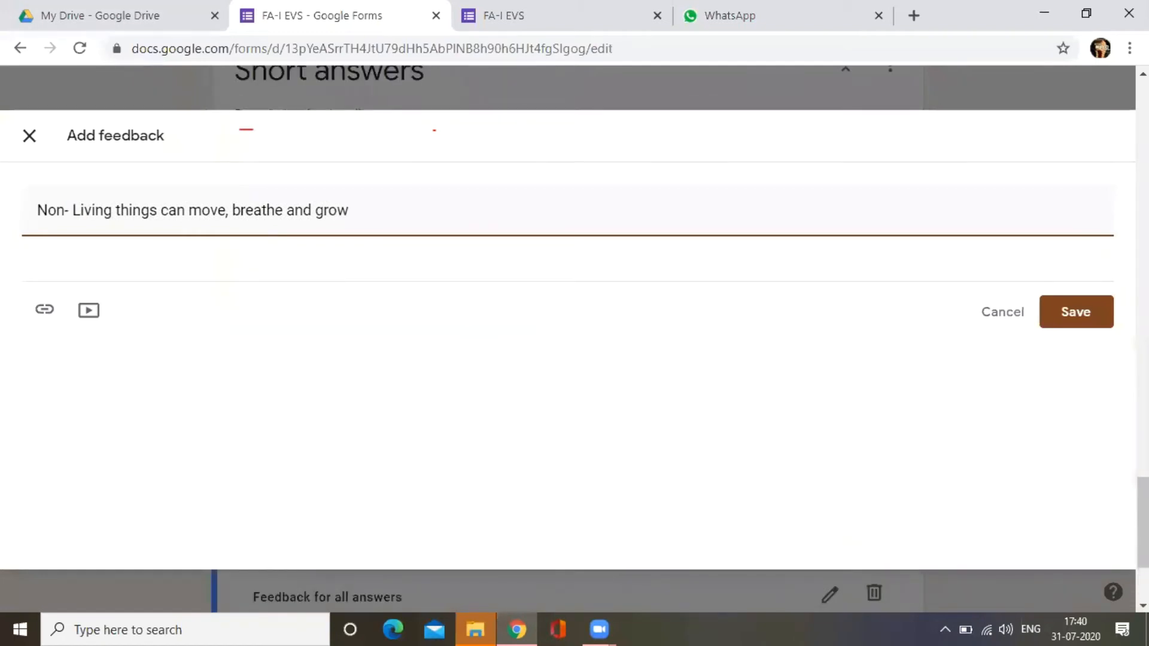
click(190, 210)
text(not)
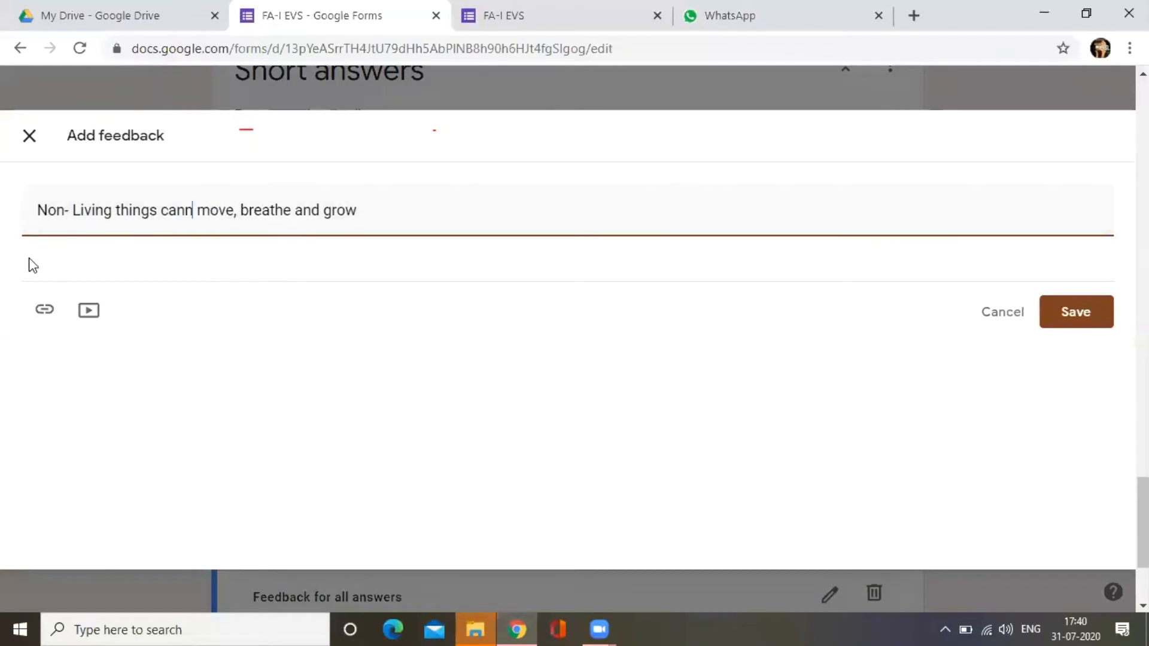
click(1074, 314)
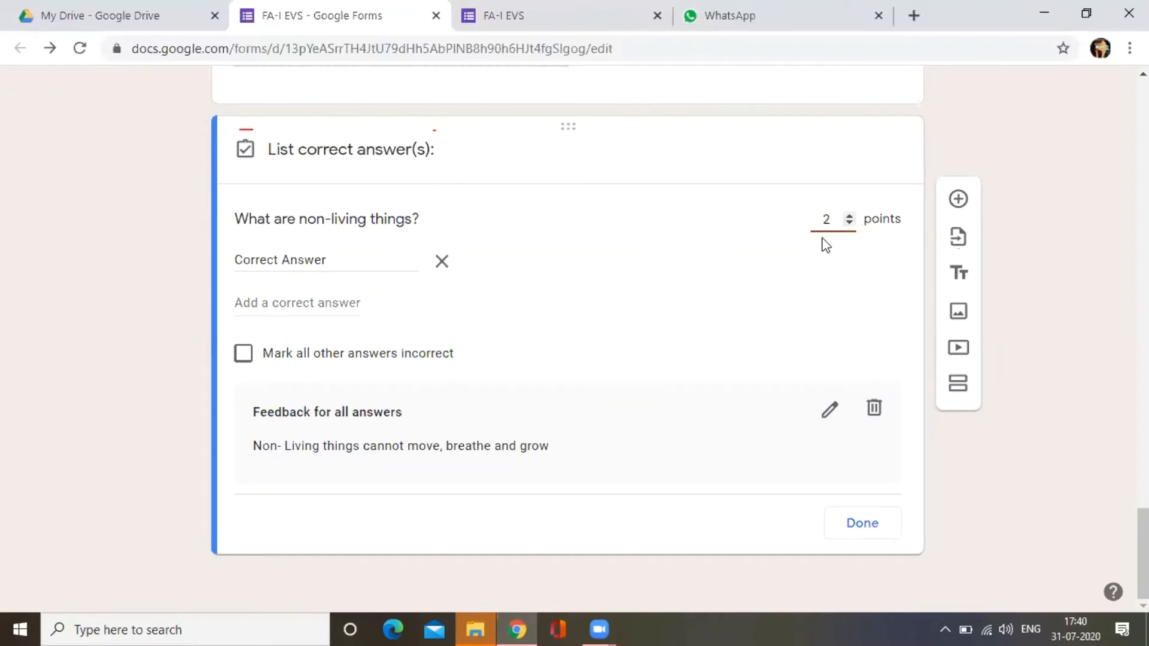
click(855, 524)
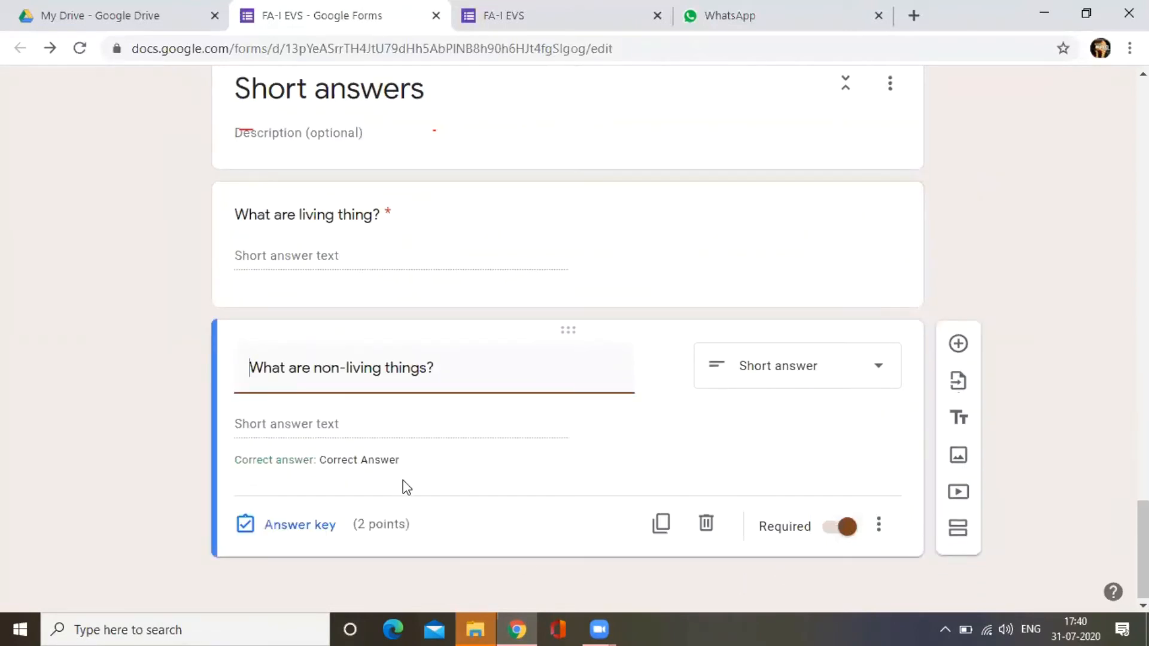
scroll(403, 425, up, 1)
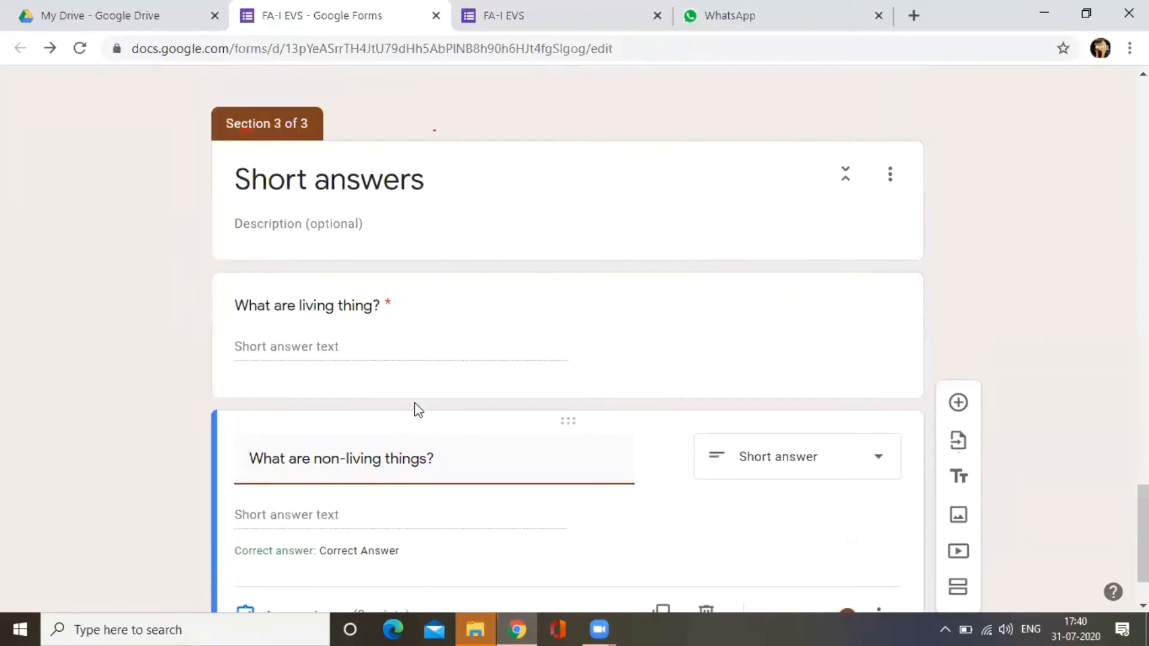
scroll(417, 404, down, 1)
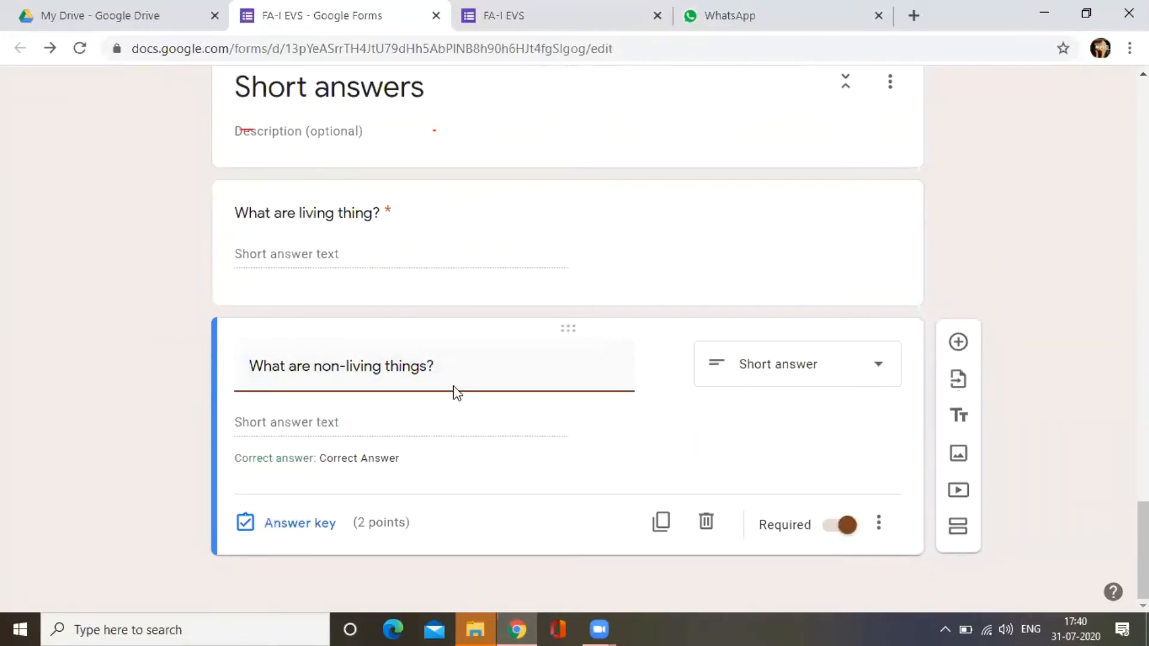
Step: Add a new section after the "What are non-living things?" question and title it "Drawing"
scroll(602, 232, up, 4)
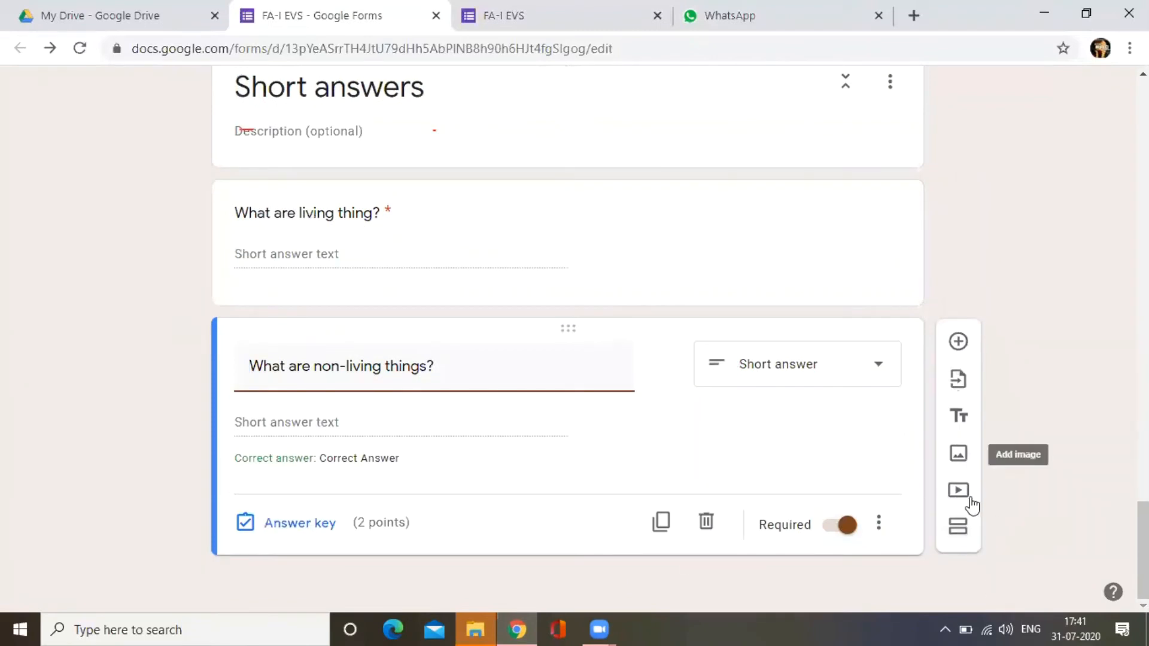
click(958, 532)
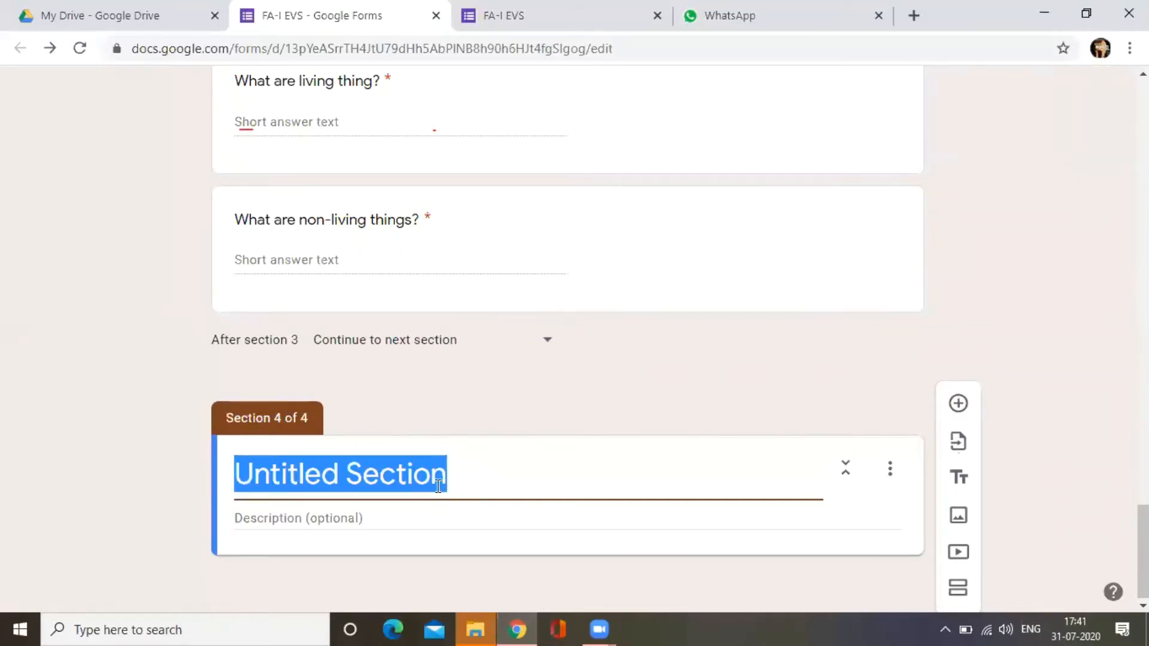
text(DRa)
key(BackSpace)
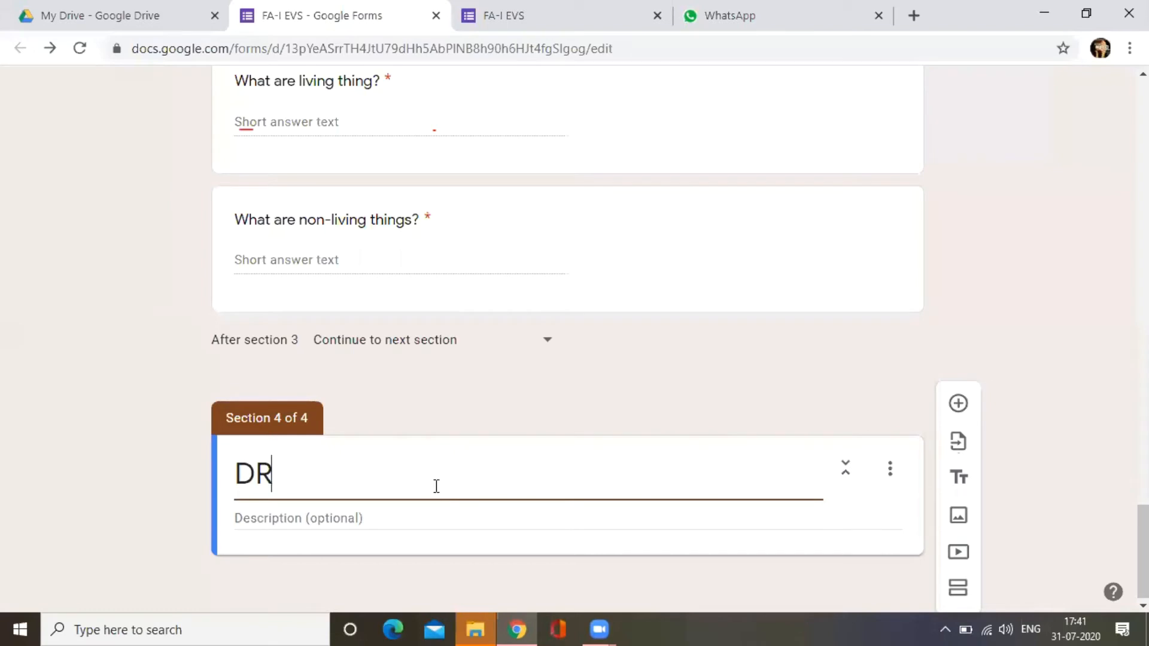
key(BackSpace)
text(raw)
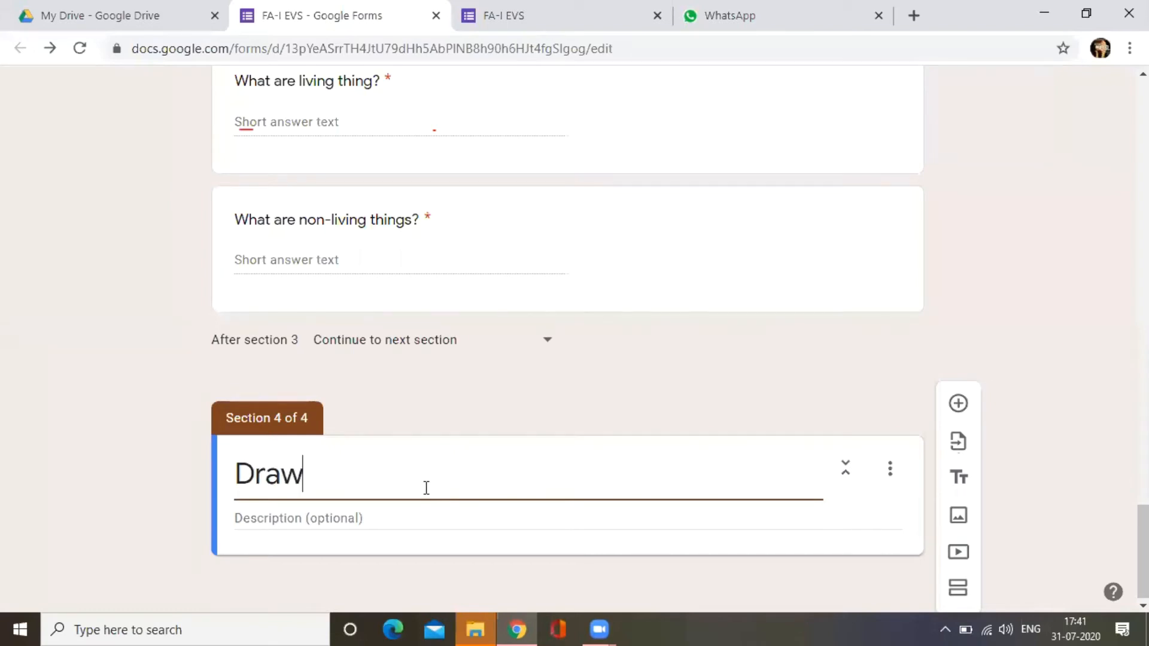
text(ing)
Step: Add a File upload question to the Drawing section and allow respondents to upload files to Drive
click(958, 404)
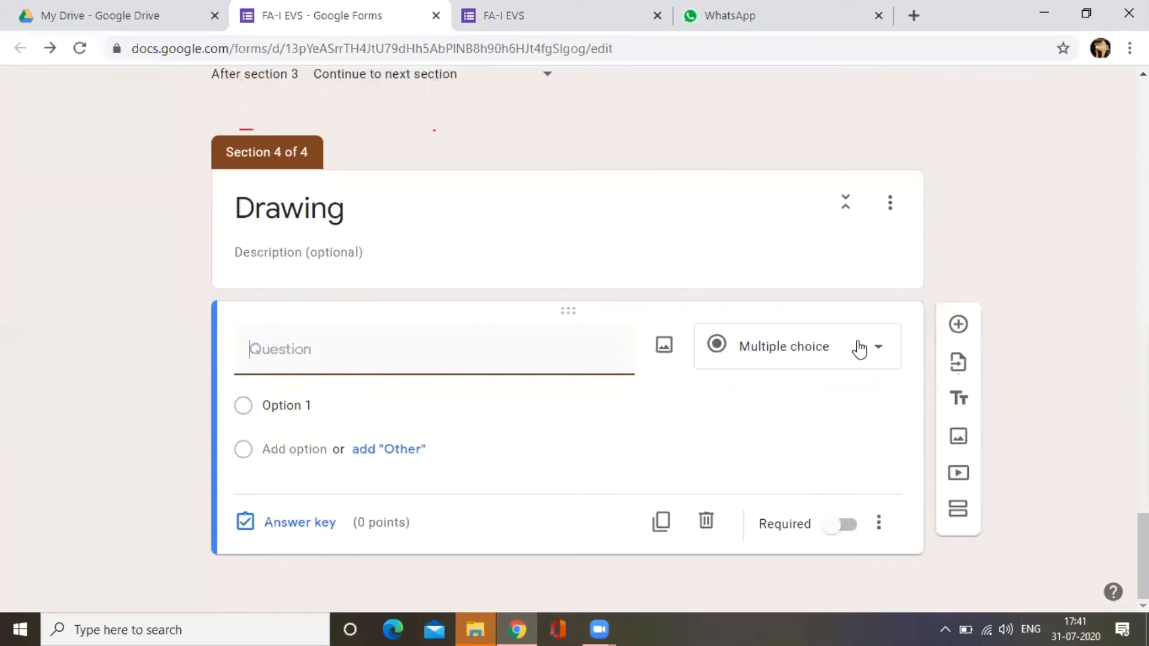
click(859, 347)
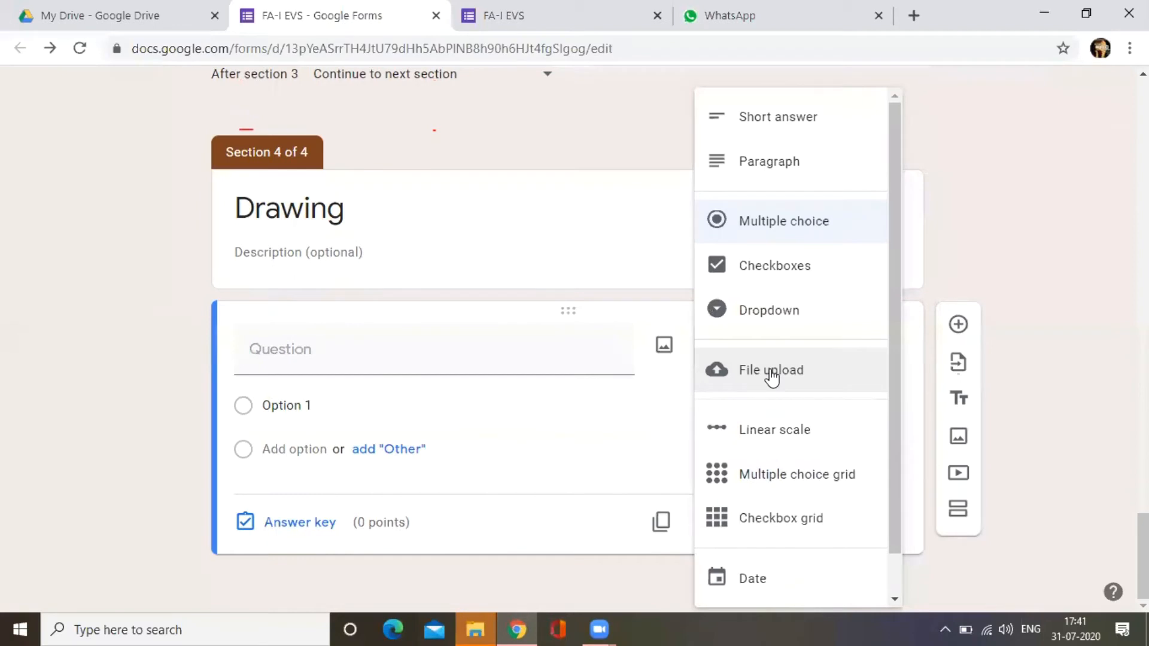
click(772, 372)
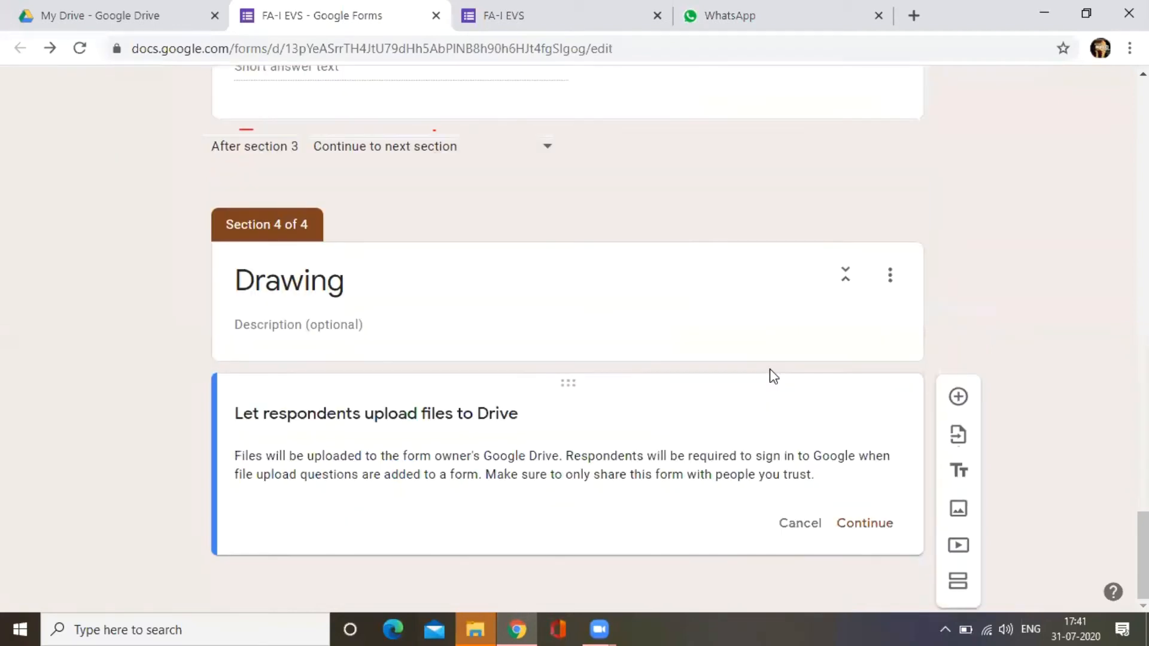
click(853, 526)
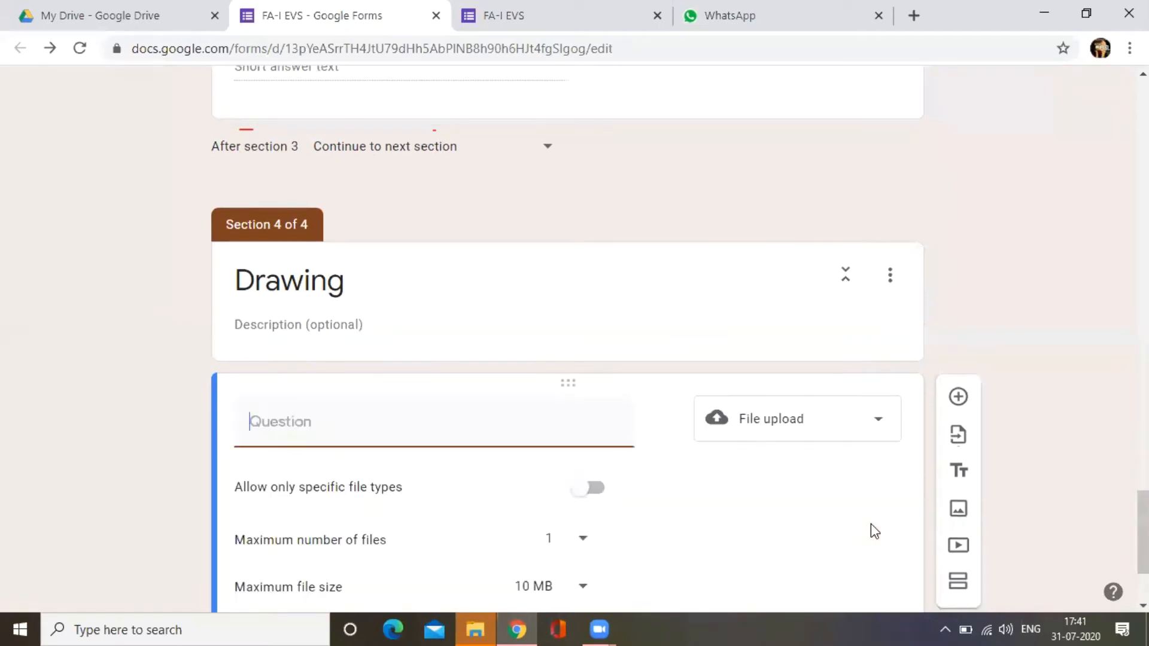
Step: Insert the picture "WhatsApp Image 2020-07-31 at 11.02.31 AM" from Saved Pictures into the file upload question
mouse_move(285, 249)
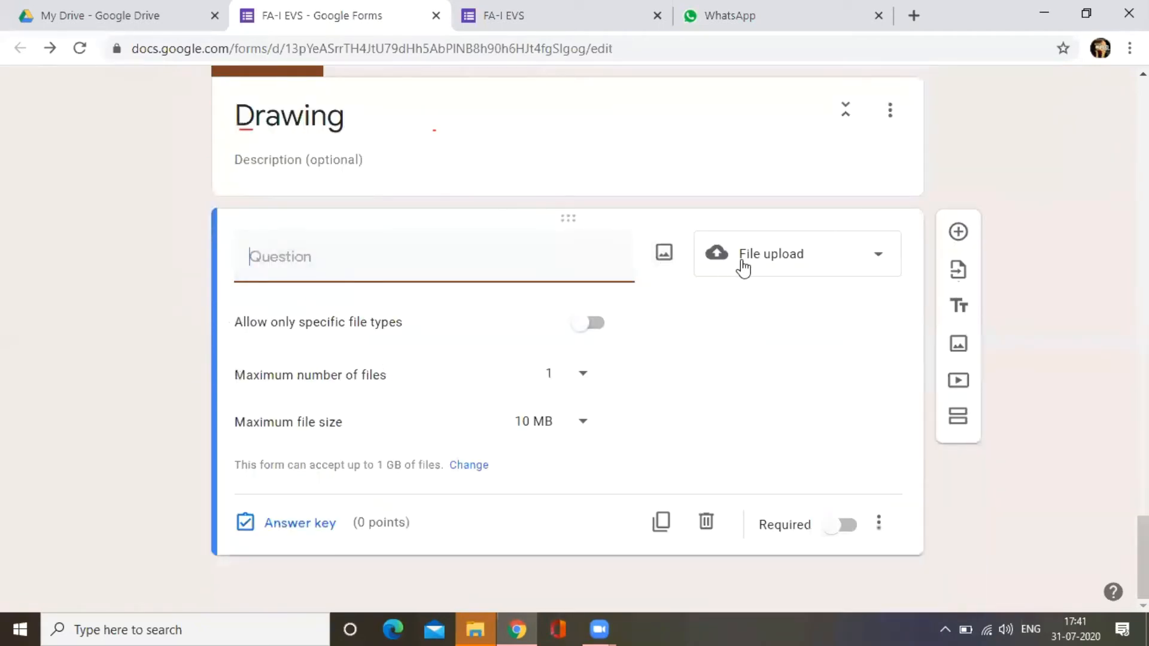
click(664, 254)
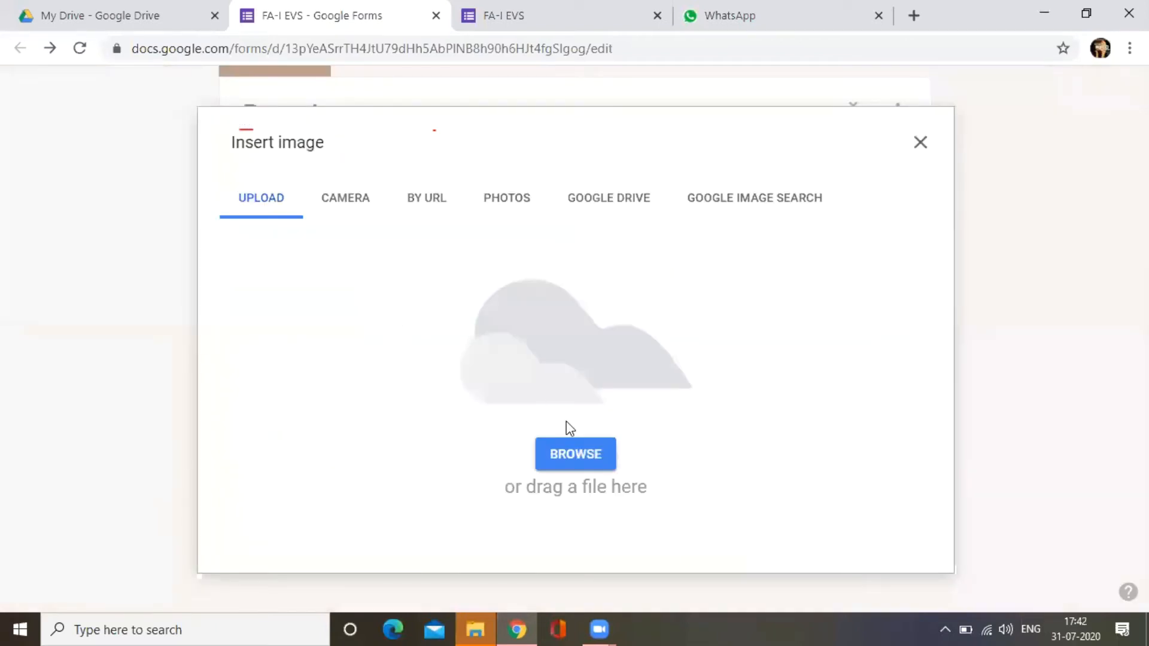
click(576, 457)
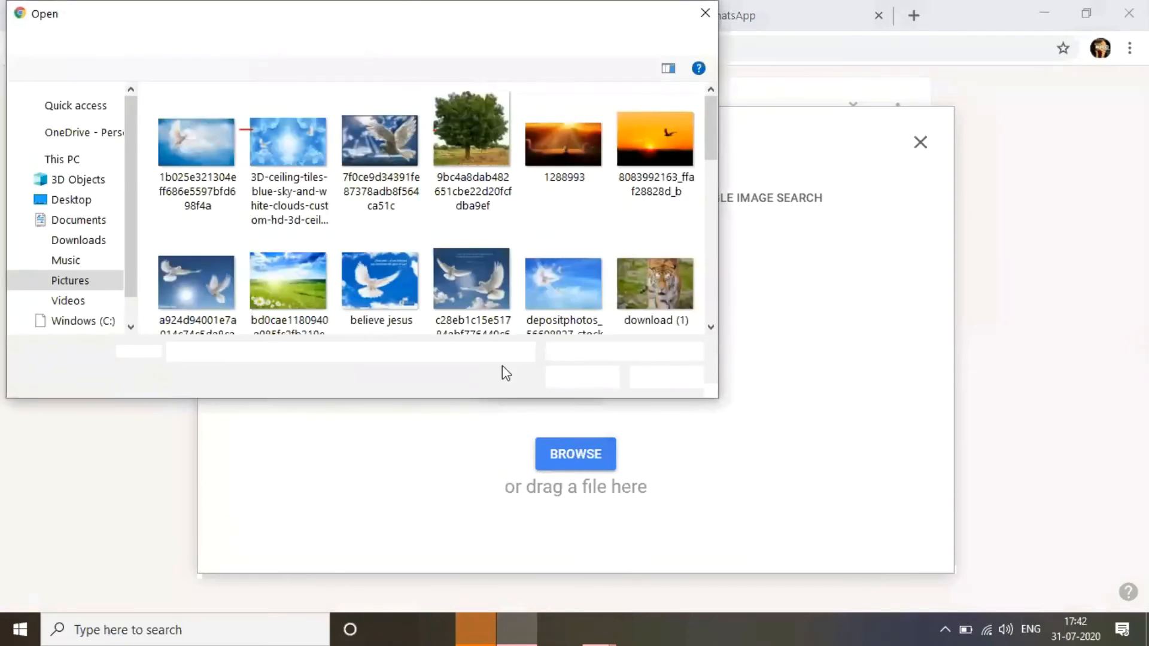
scroll(356, 214, down, 6)
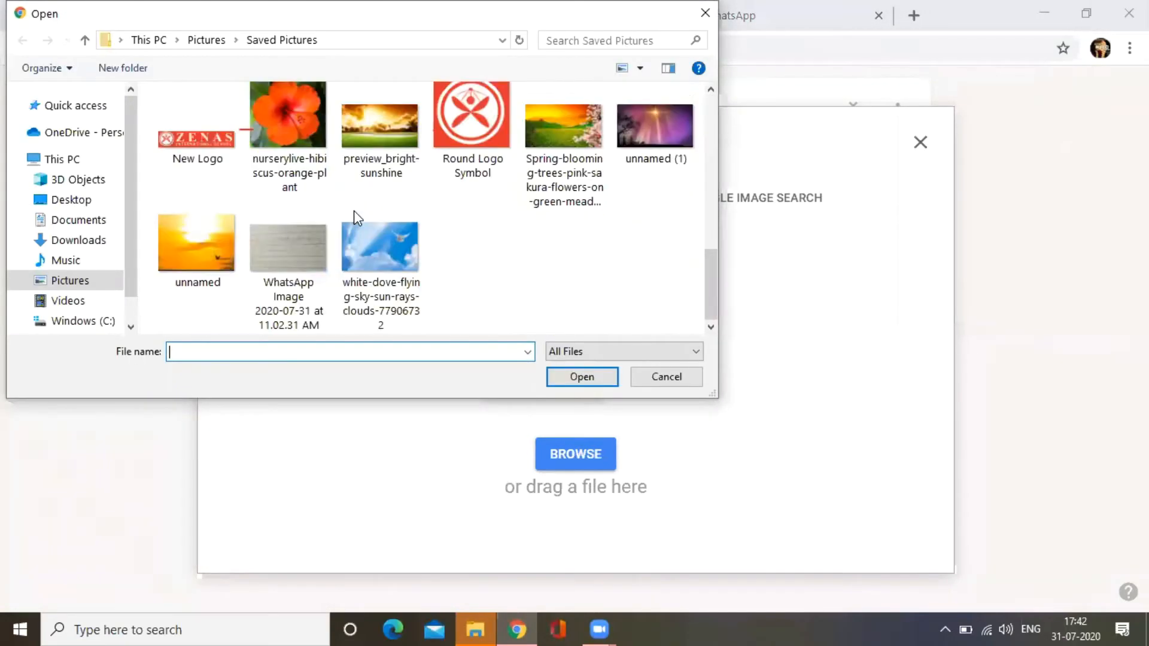
click(286, 249)
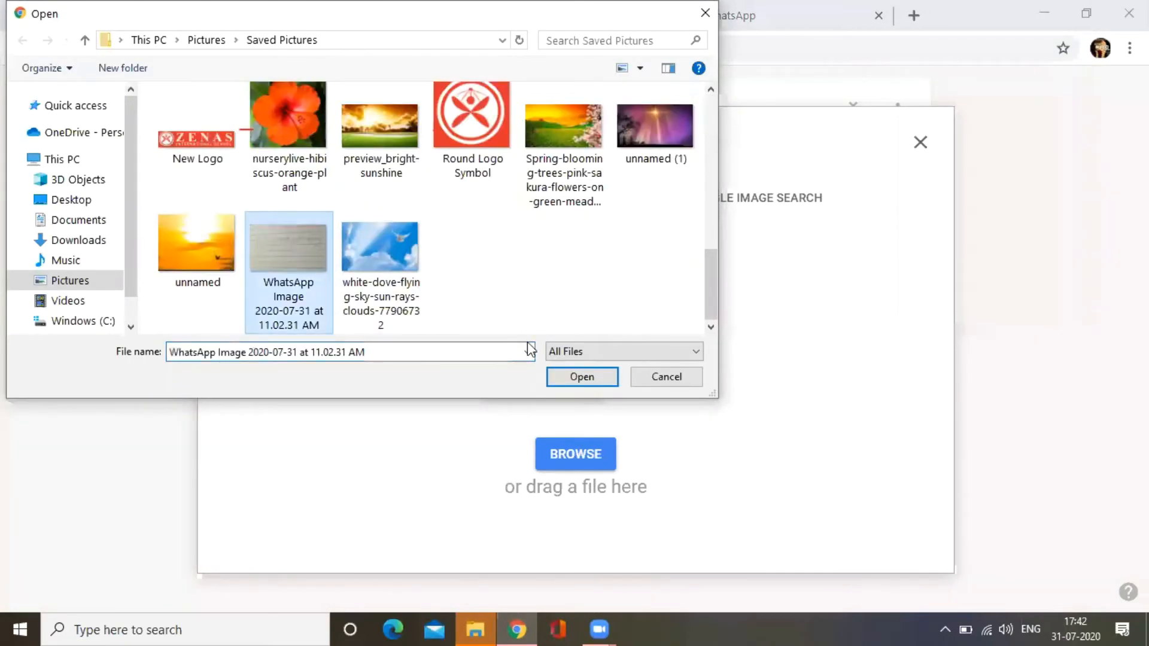
click(587, 381)
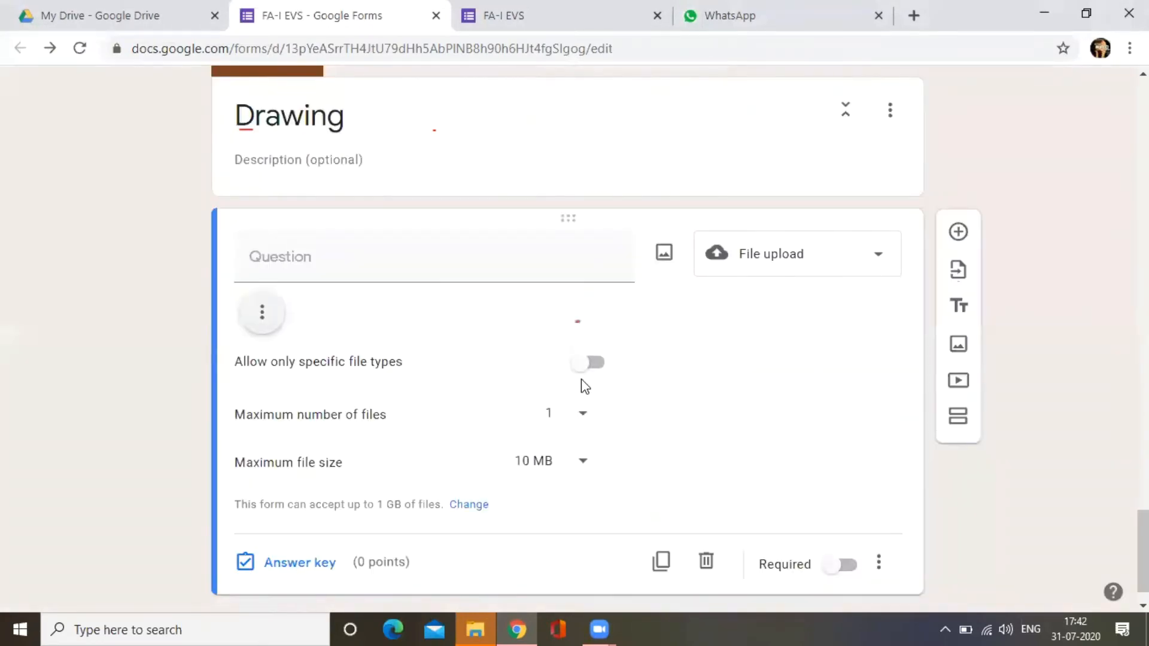
Step: Examine the inserted picture and the layout of the file upload question around it
scroll(580, 379, down, 6)
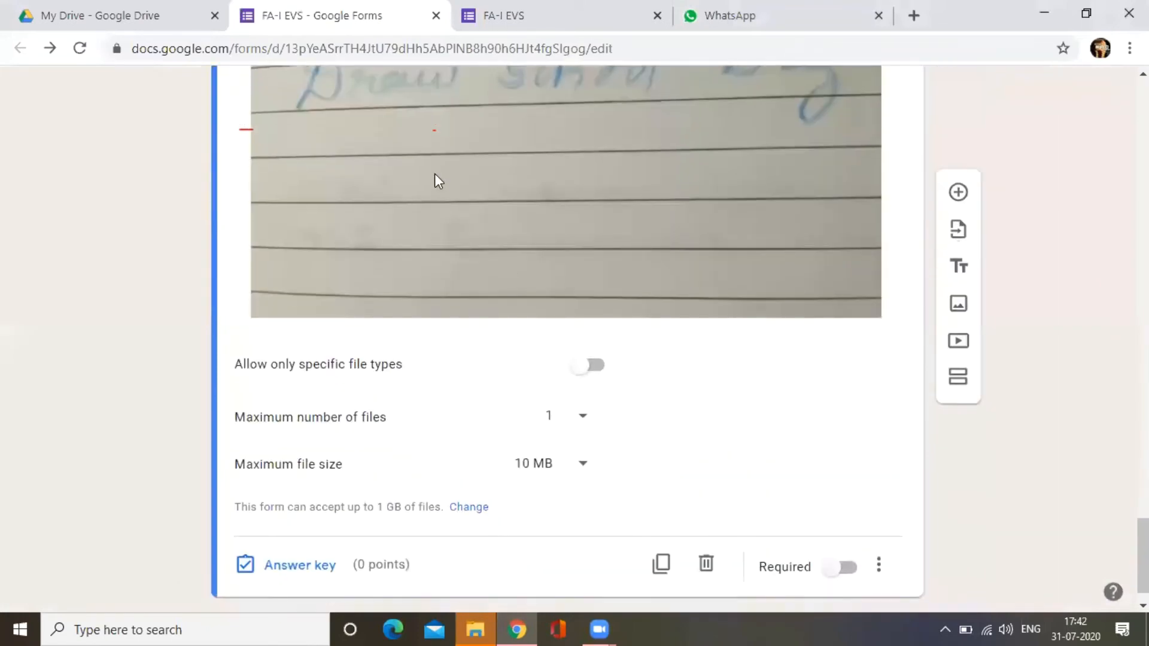
scroll(435, 180, up, 5)
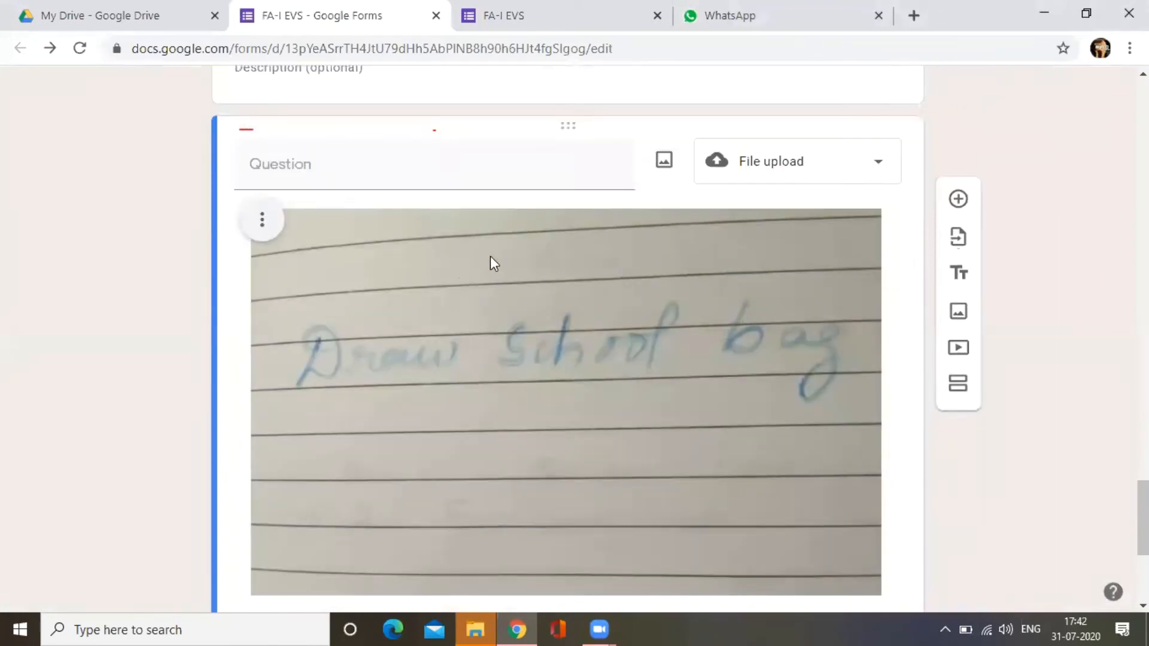
scroll(697, 267, down, 3)
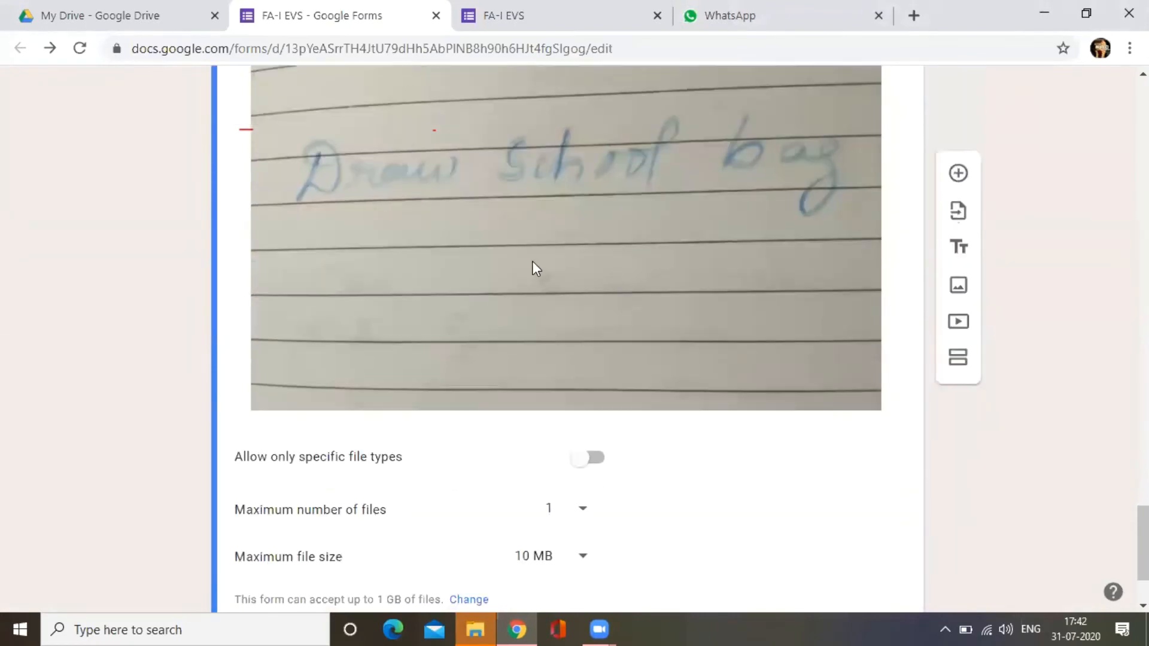
scroll(551, 246, up, 2)
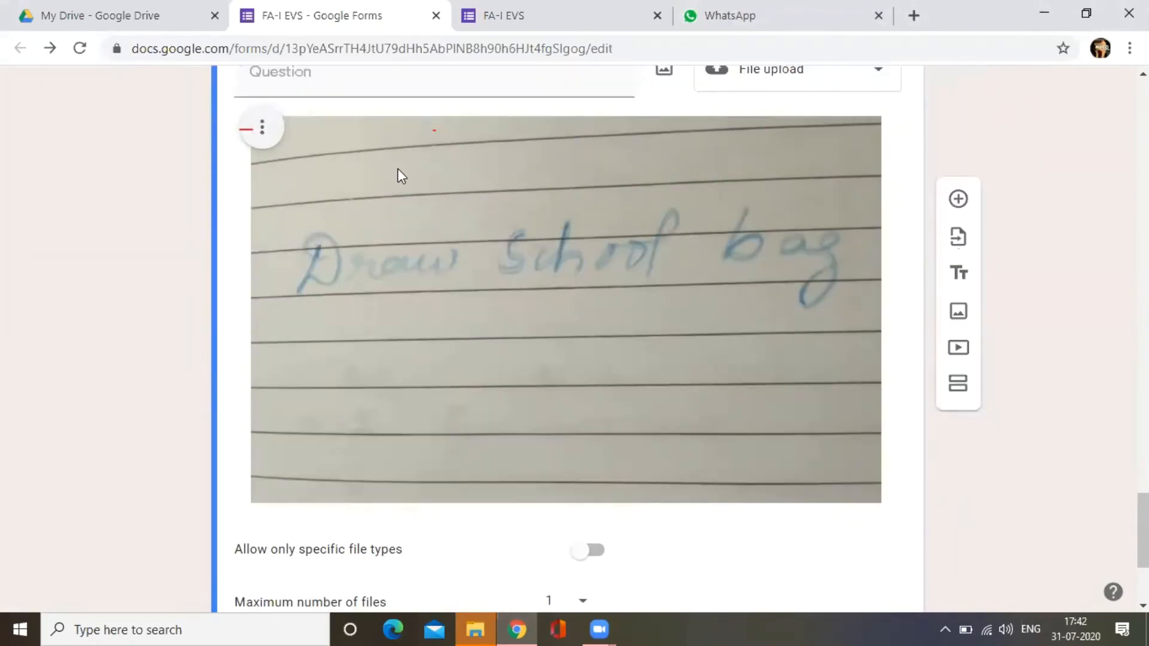
scroll(397, 174, up, 1)
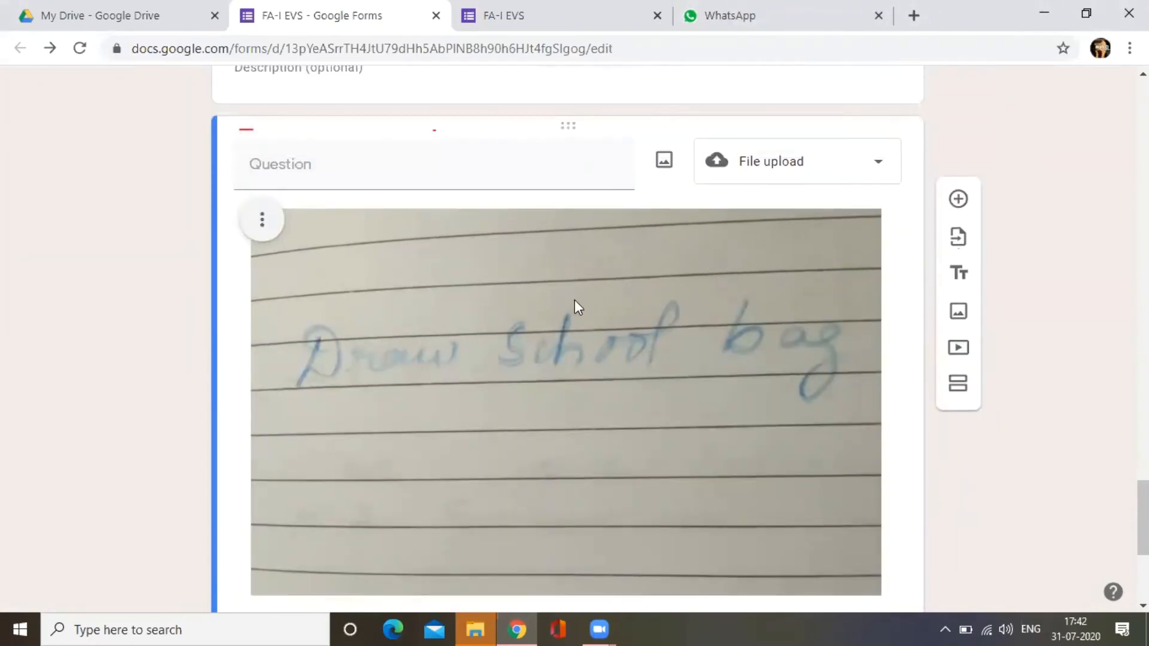
scroll(551, 299, down, 3)
scroll(551, 297, up, 3)
scroll(630, 378, down, 2)
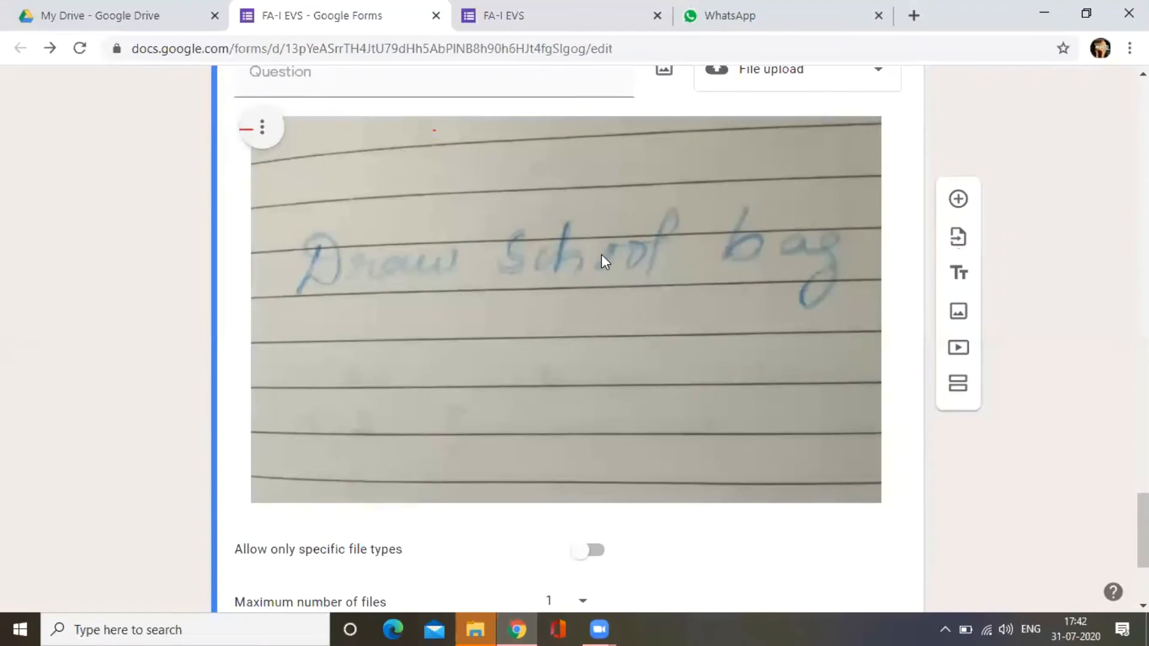
Step: Restrict the question's uploads to specific file types: Document, PDF and Image
scroll(603, 253, down, 4)
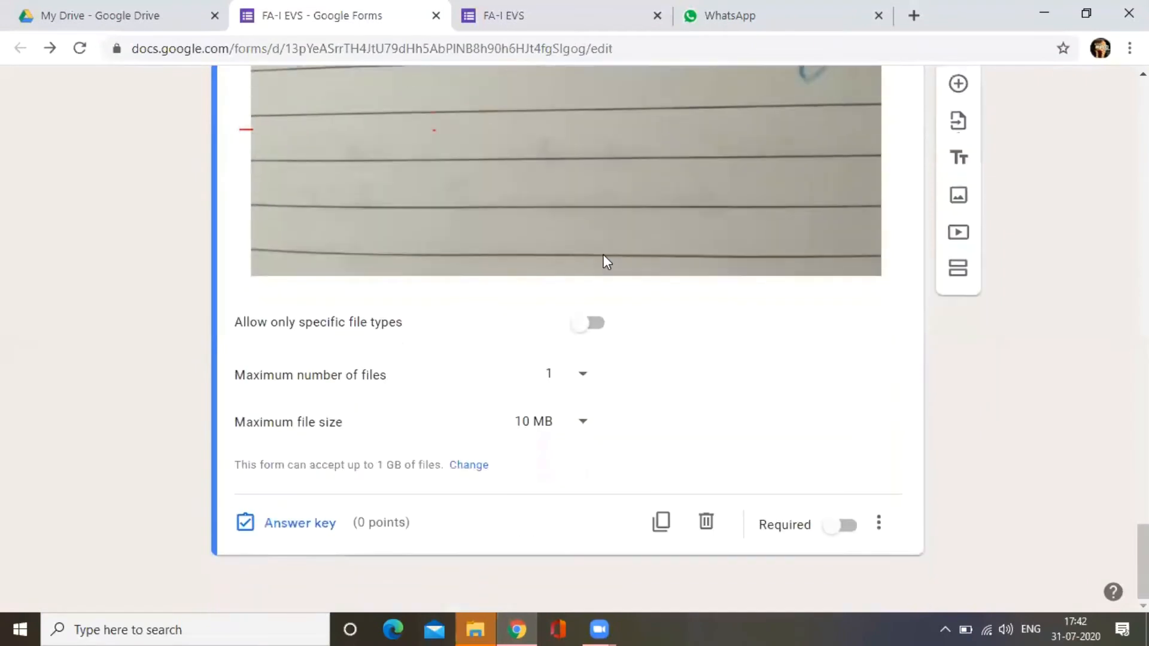
click(589, 325)
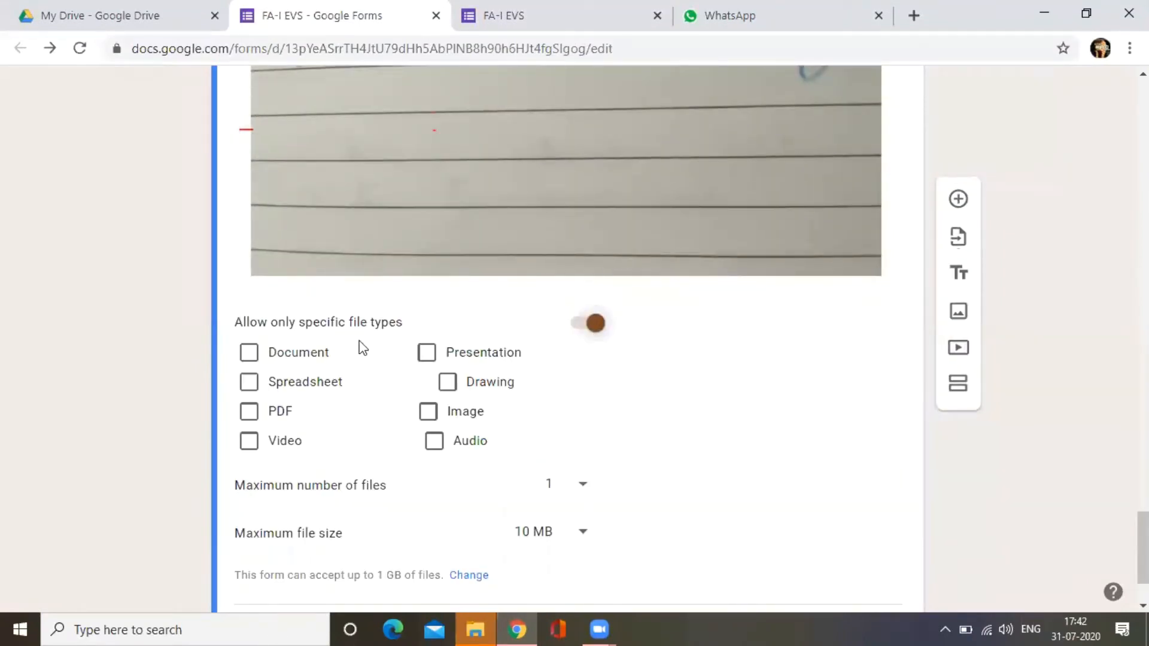
click(297, 358)
click(276, 417)
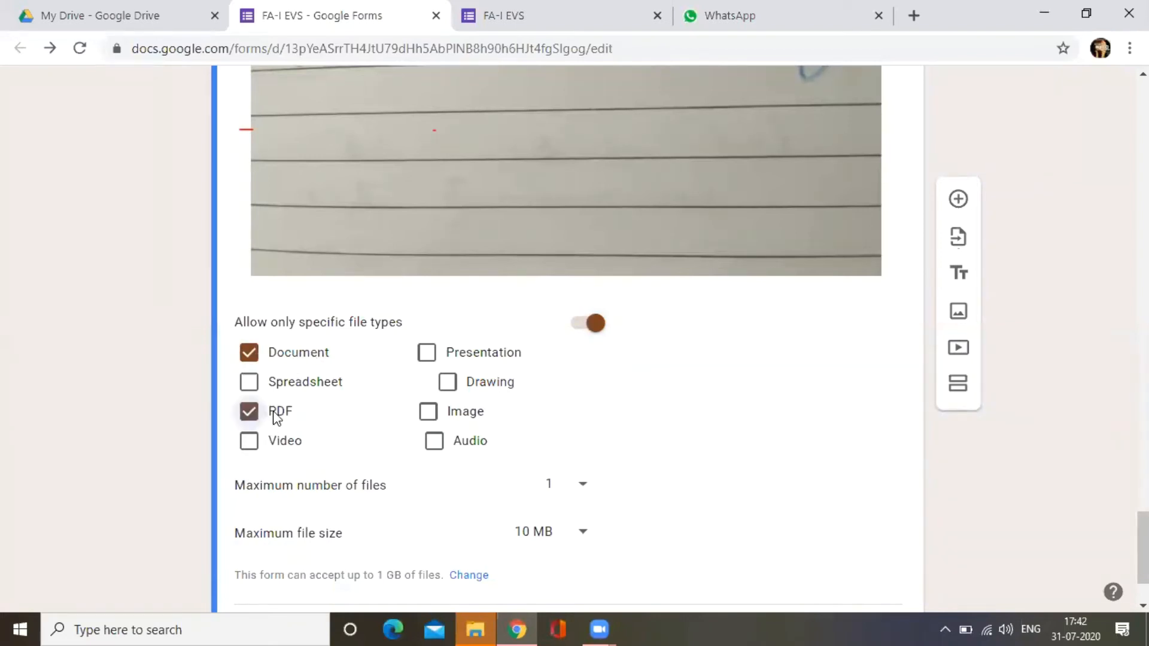
click(429, 413)
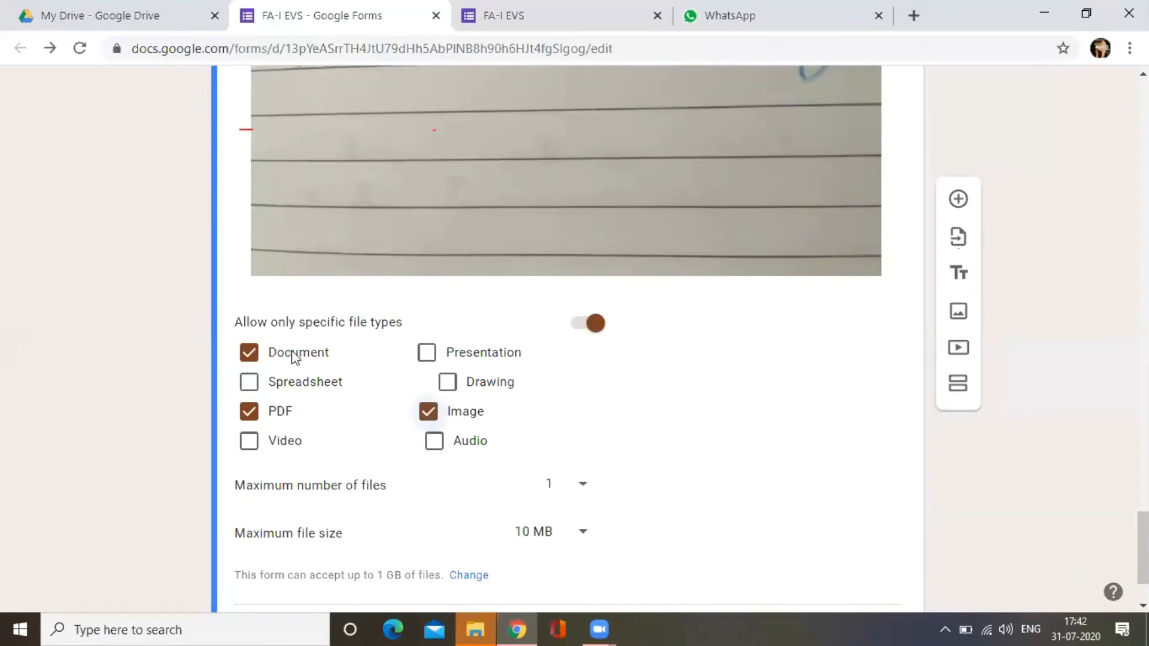
Step: Set the upload limits to a maximum of 1 file and a maximum file size of 10 MB
scroll(654, 440, down, 2)
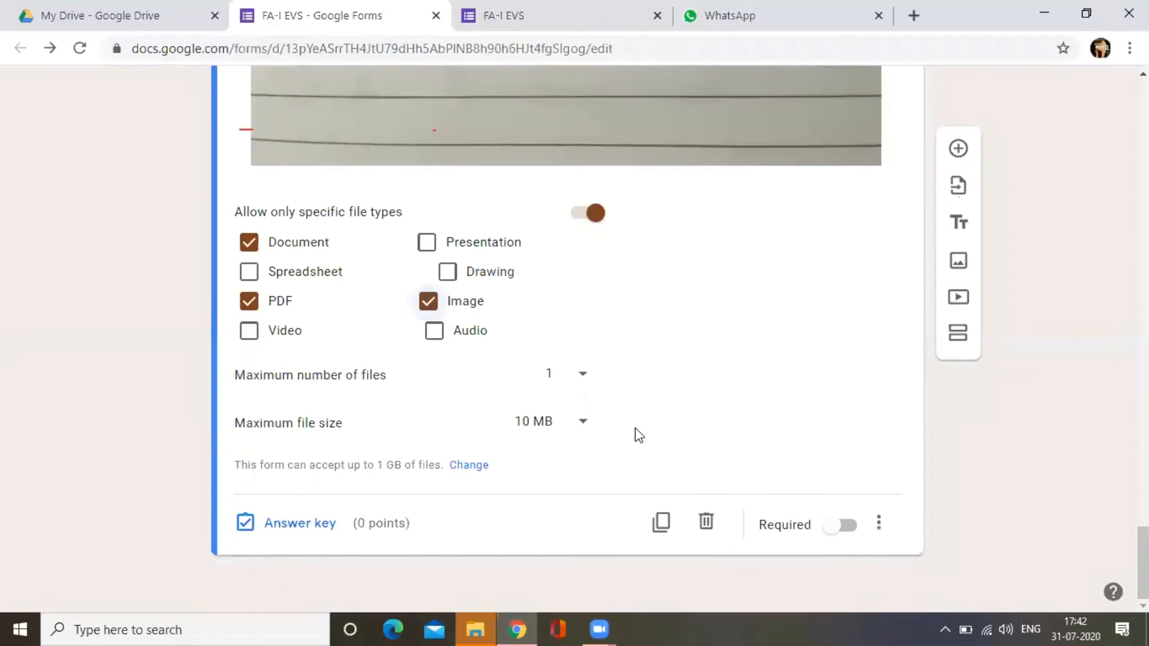
click(585, 379)
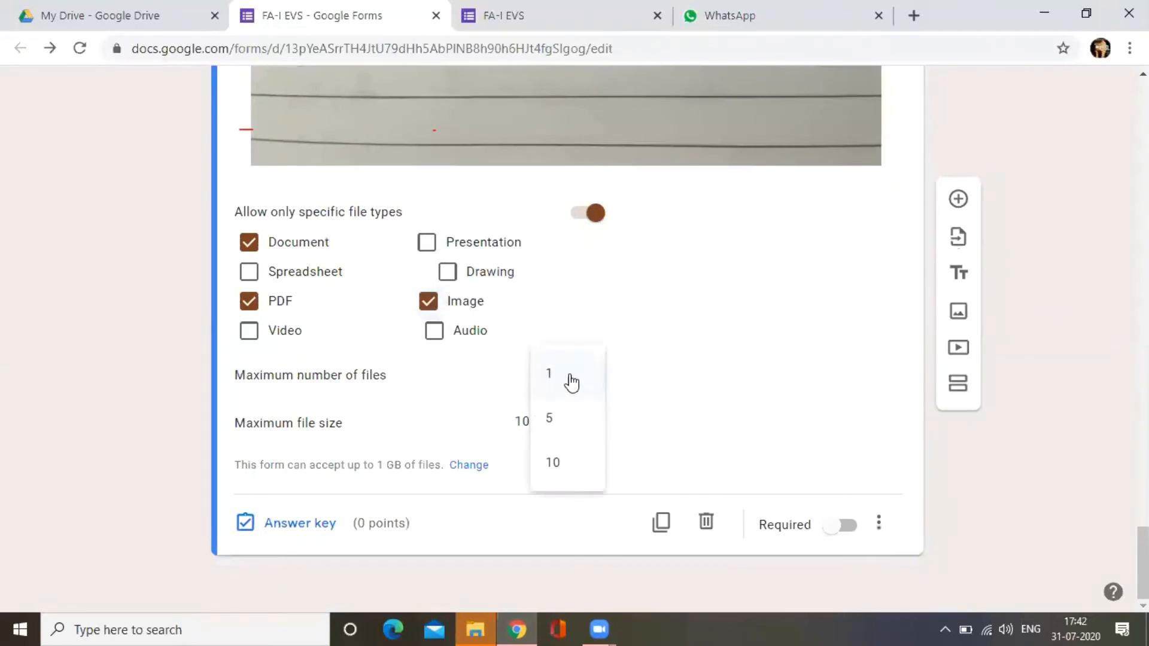
click(555, 390)
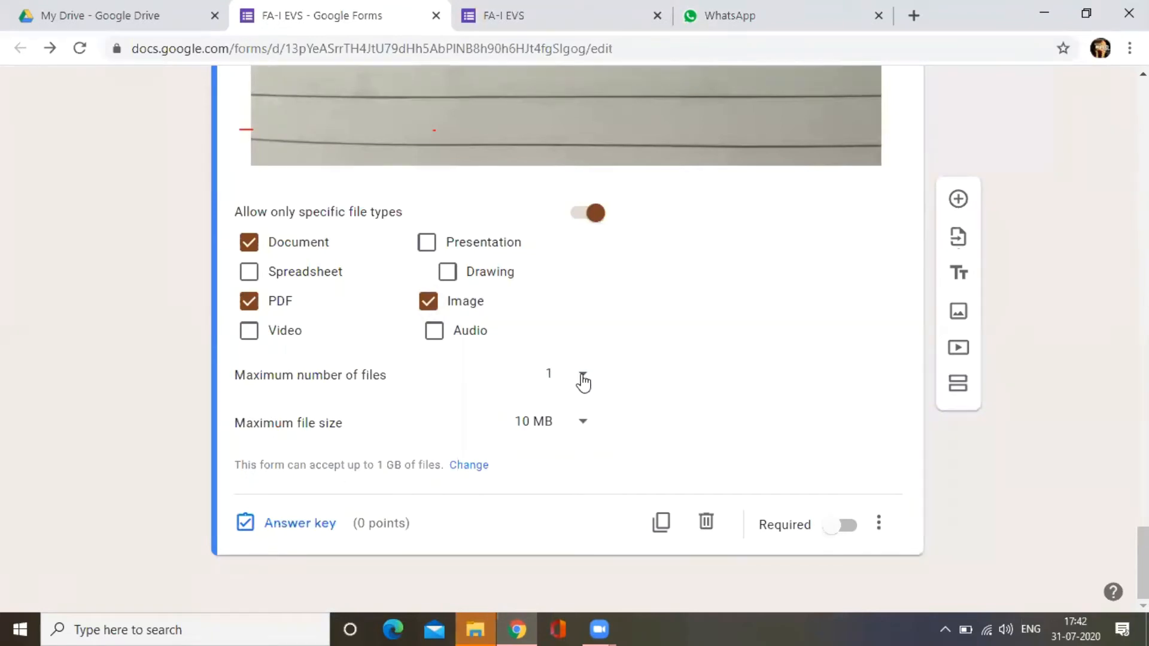
click(582, 379)
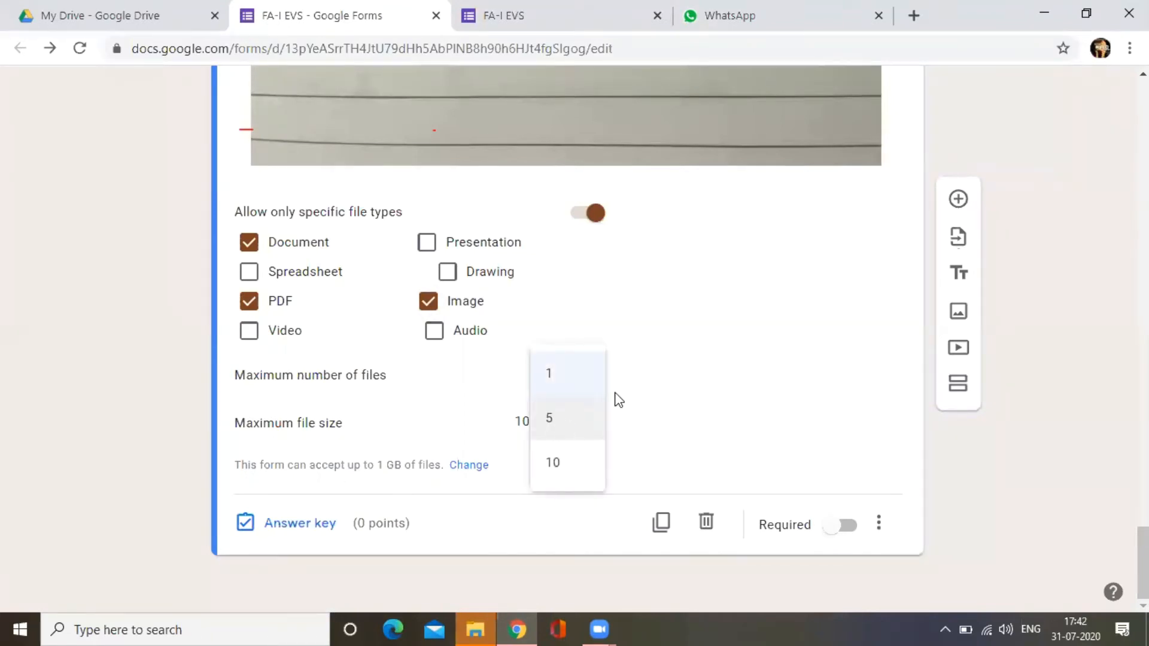
click(635, 390)
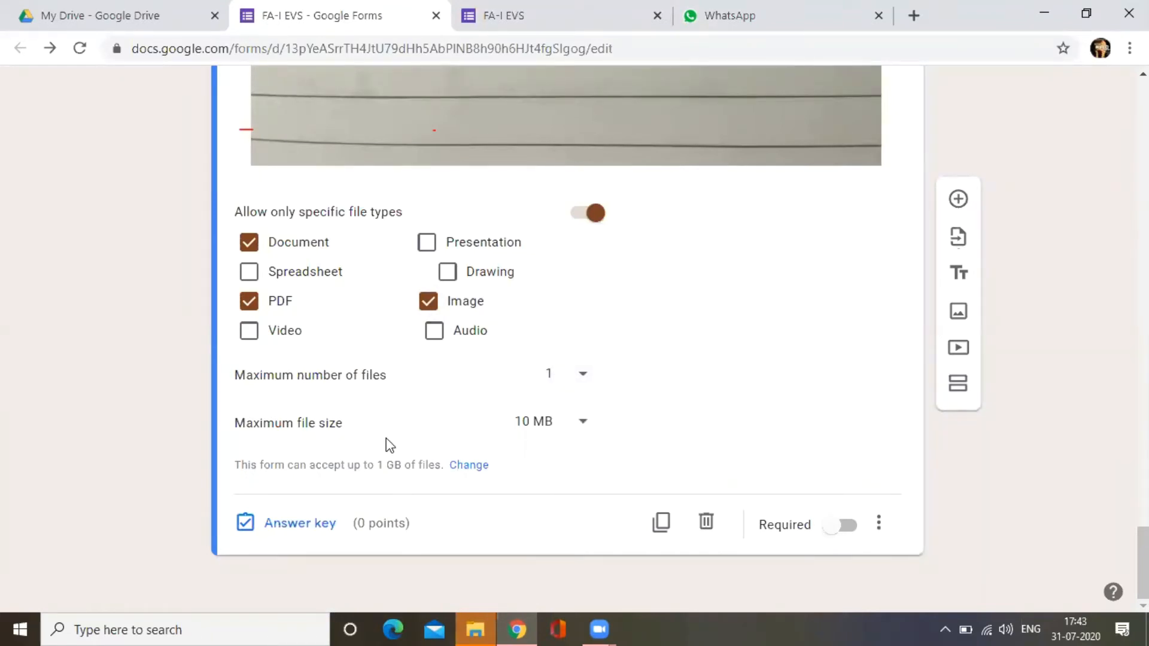
click(584, 424)
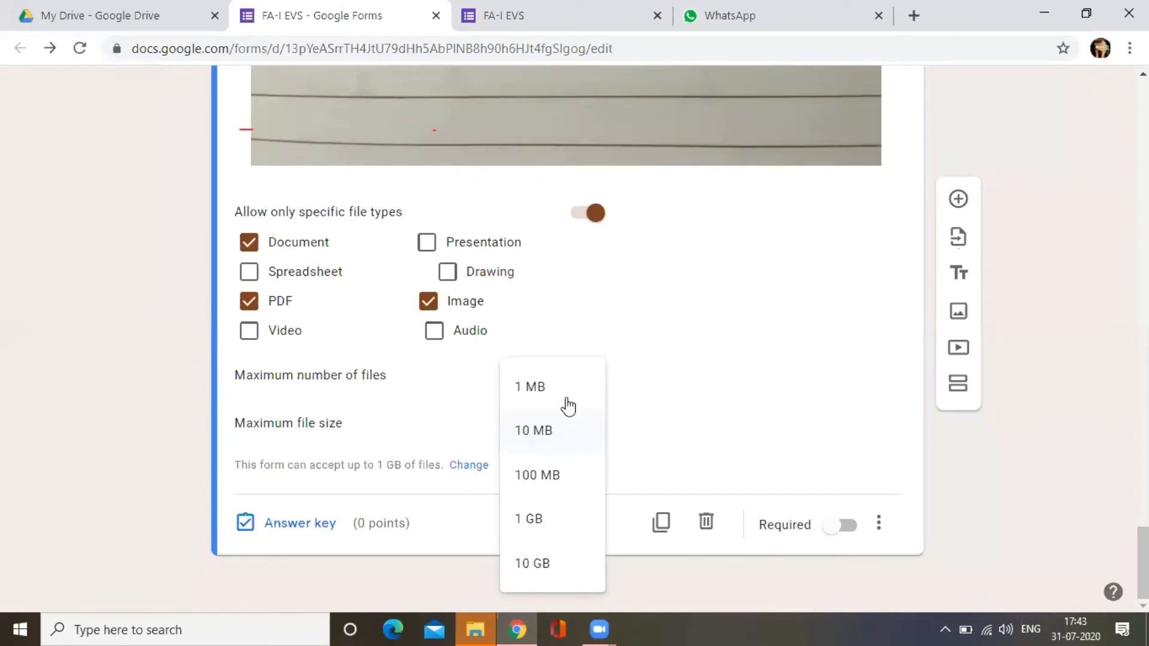
click(561, 434)
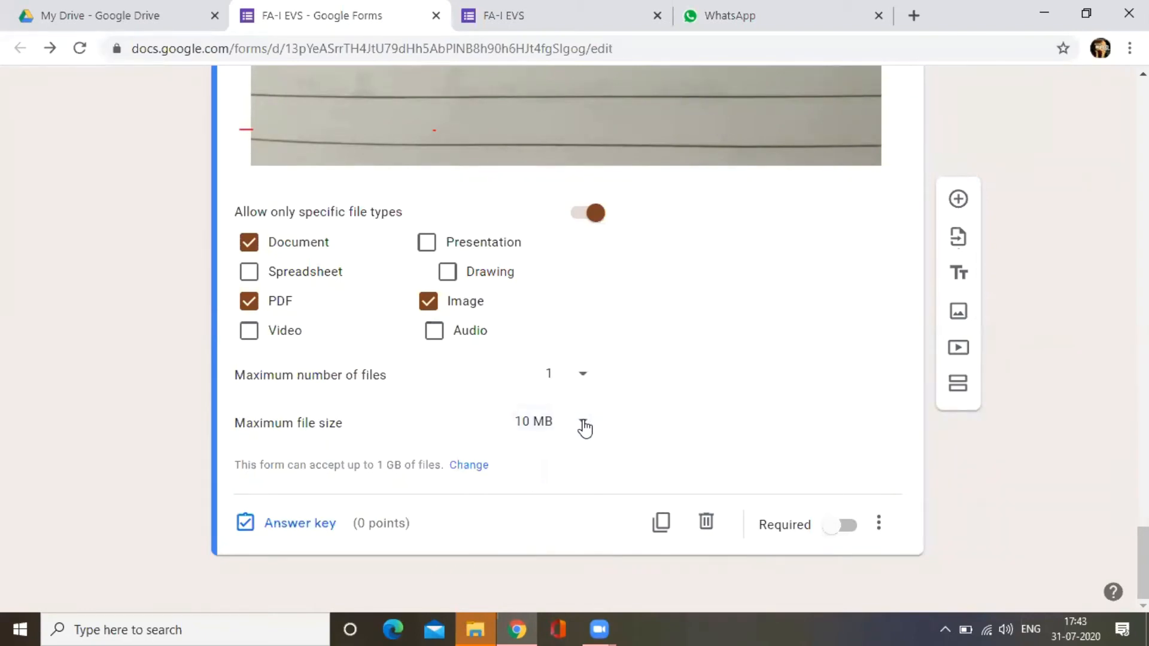
Step: Assign 5 points to the Drawing section's file upload question in its answer key and make the question required
click(323, 525)
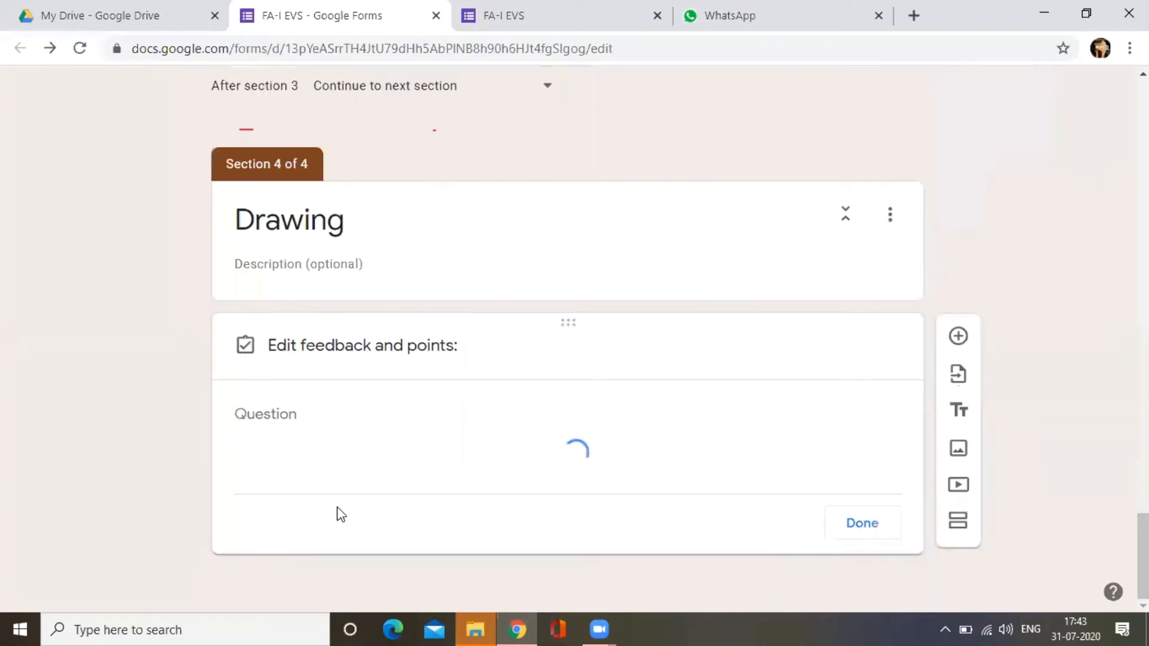
scroll(681, 400, down, 5)
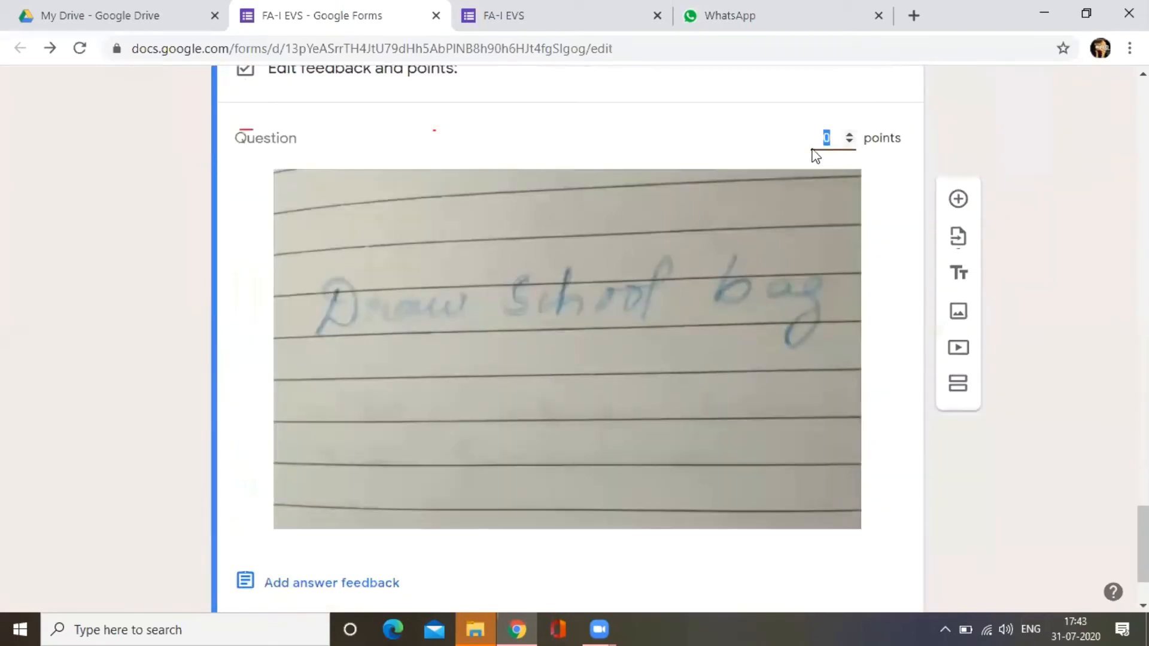
click(852, 134)
click(852, 134)
scroll(781, 281, down, 2)
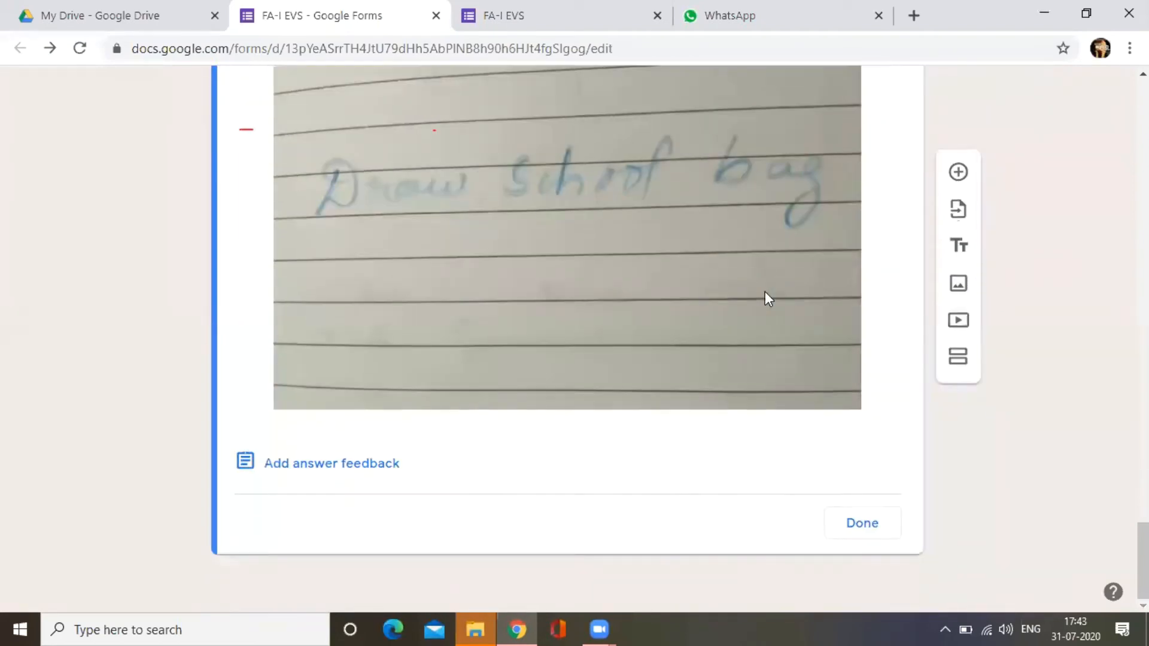
scroll(837, 251, up, 3)
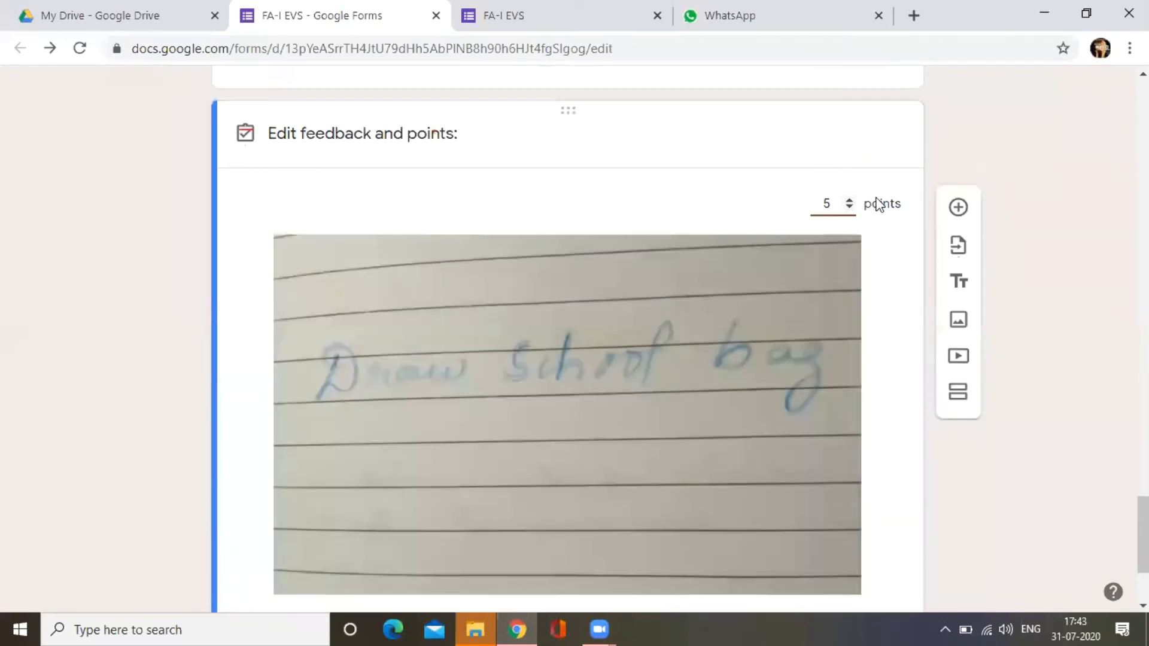
scroll(864, 428, down, 3)
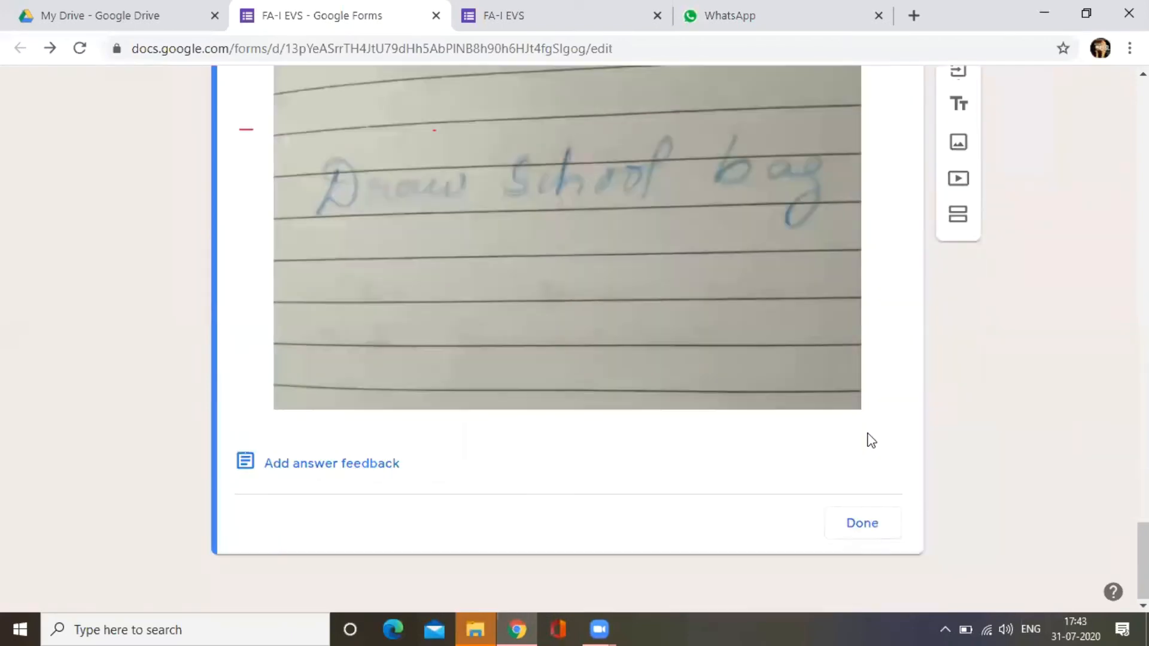
click(870, 525)
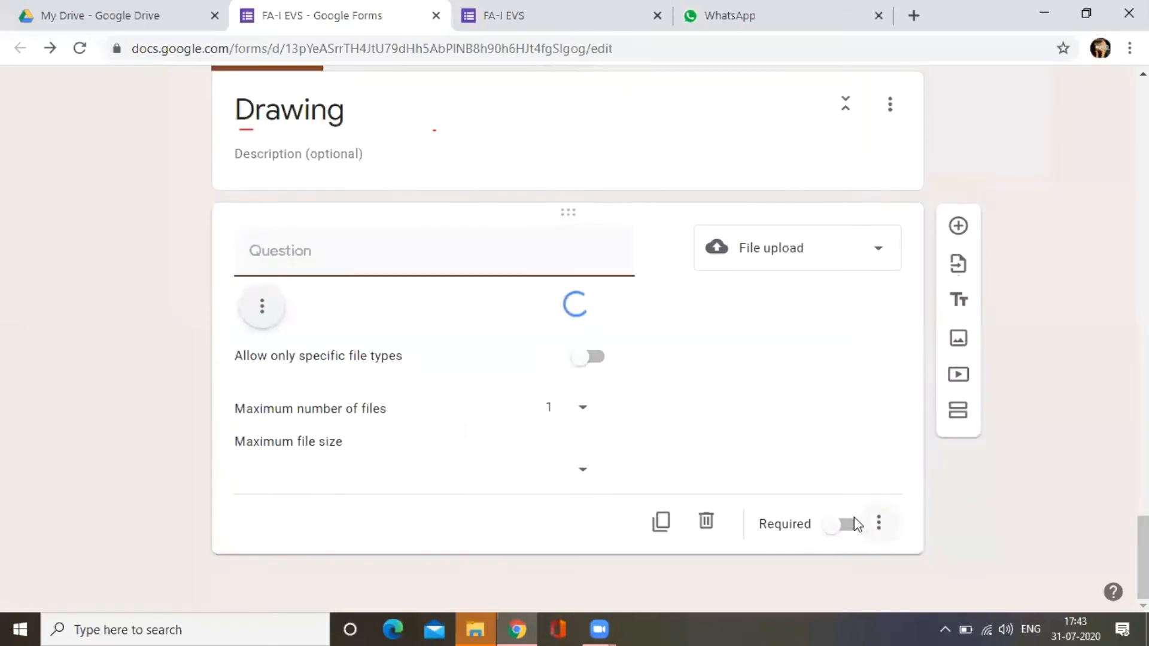
scroll(490, 327, down, 7)
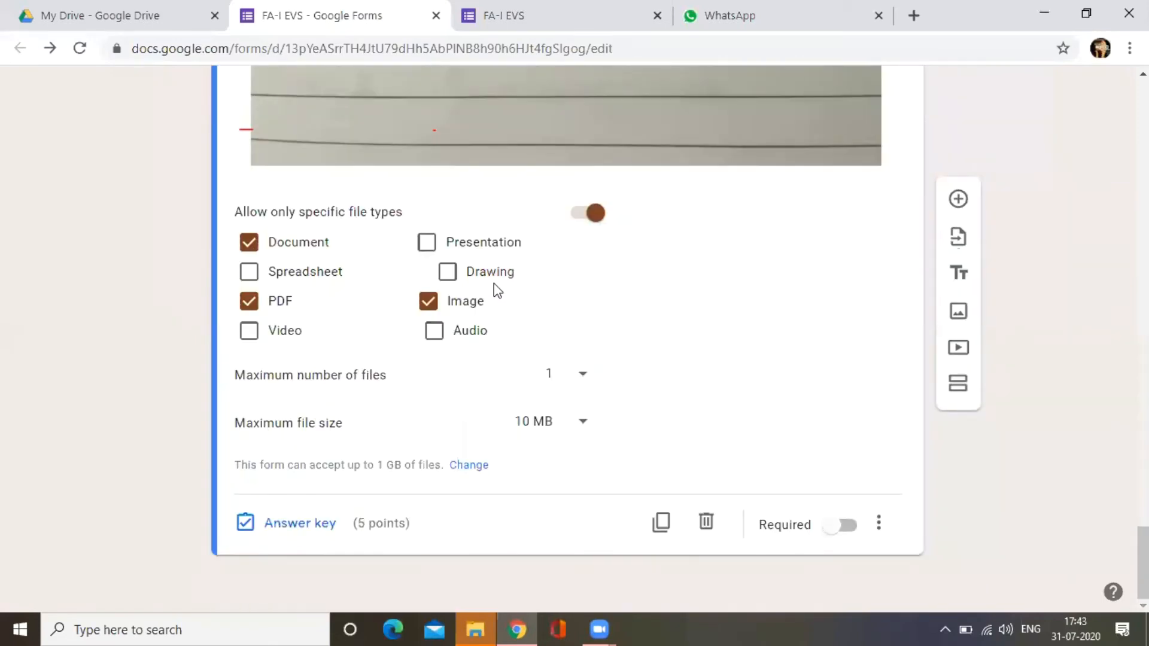
click(838, 528)
Step: Review the file upload question's picture and settings together with the multiple-choice and Short answers sections before it
scroll(674, 377, down, 10)
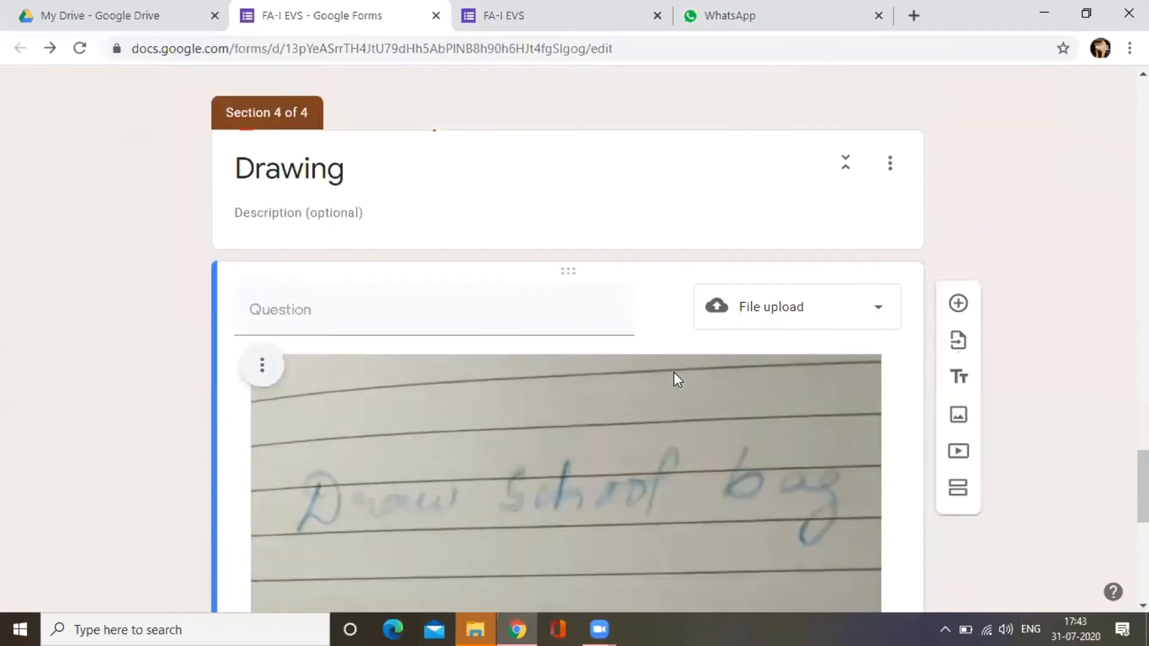
scroll(673, 372, up, 1)
scroll(650, 352, down, 4)
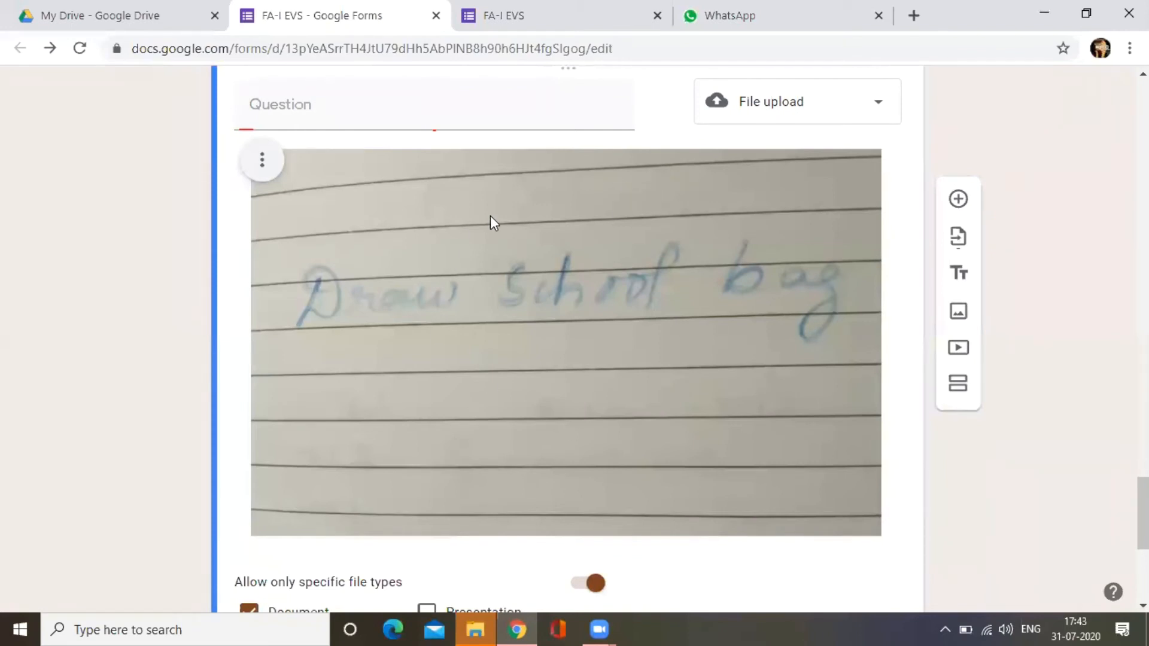
scroll(483, 216, down, 3)
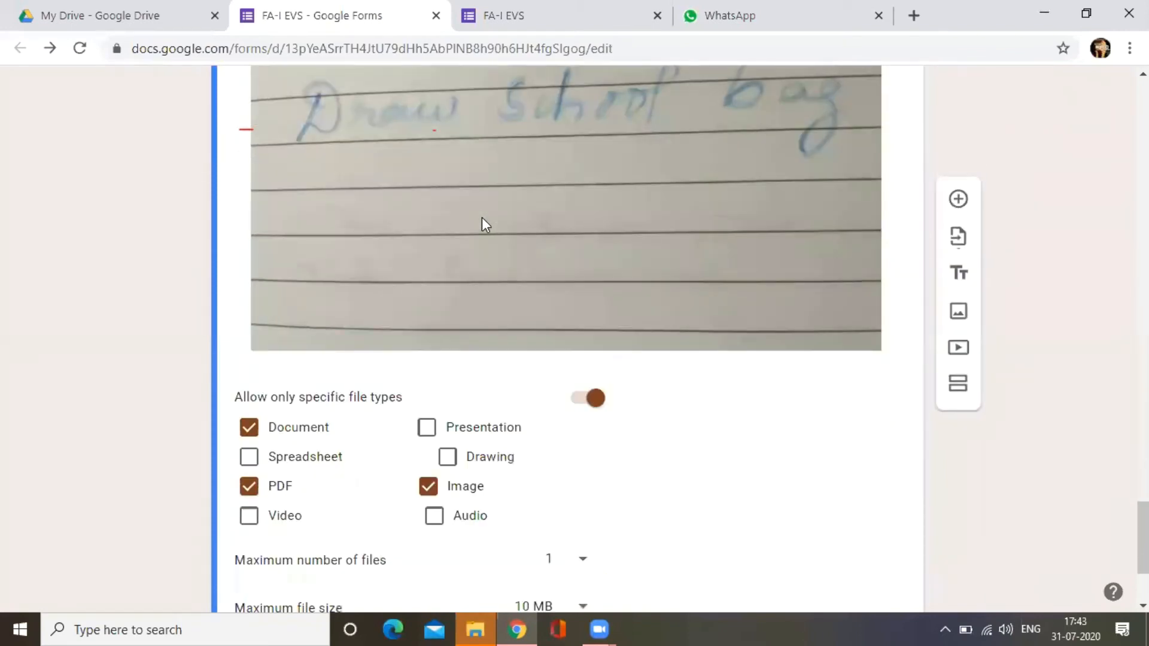
scroll(483, 217, down, 3)
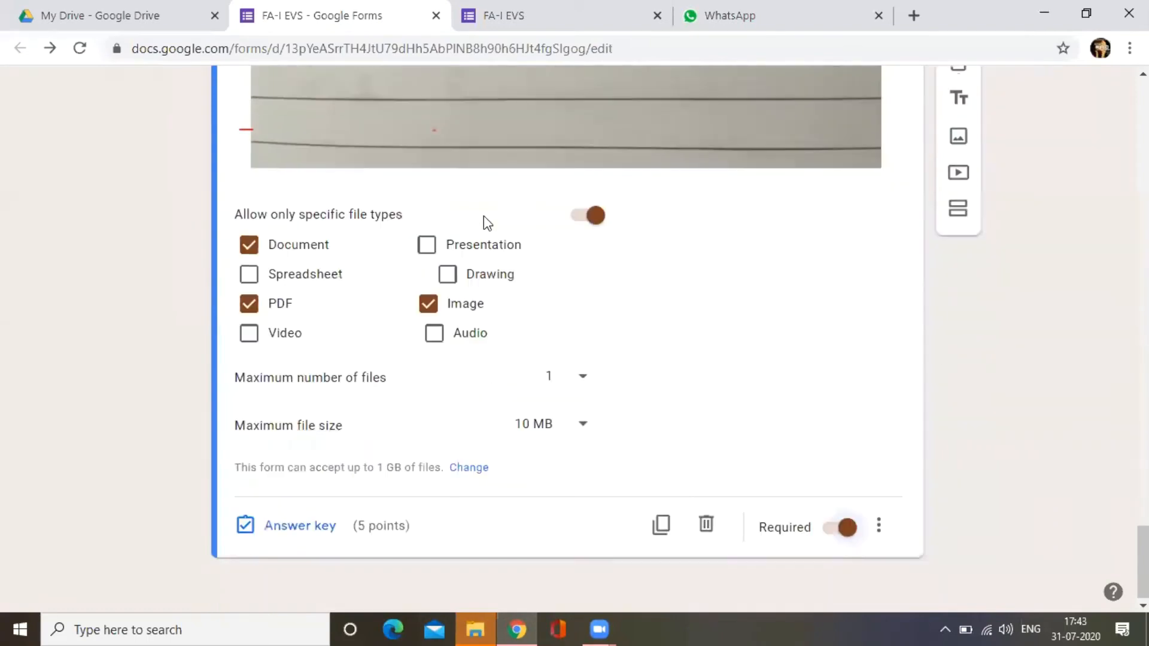
scroll(482, 221, up, 4)
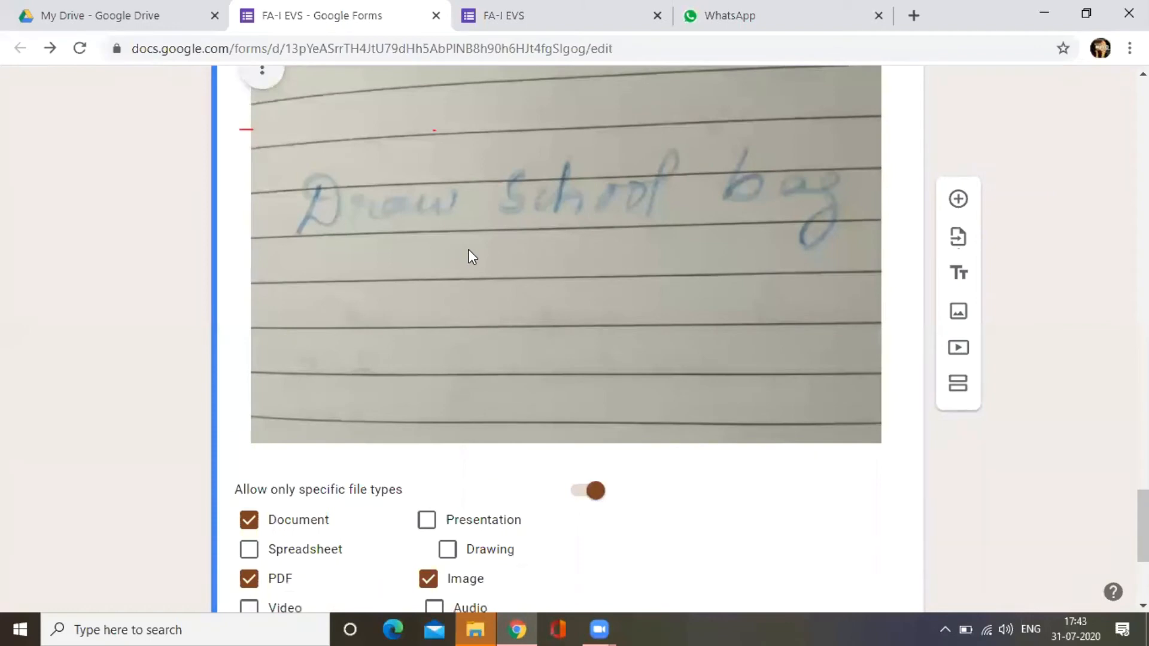
scroll(487, 243, up, 5)
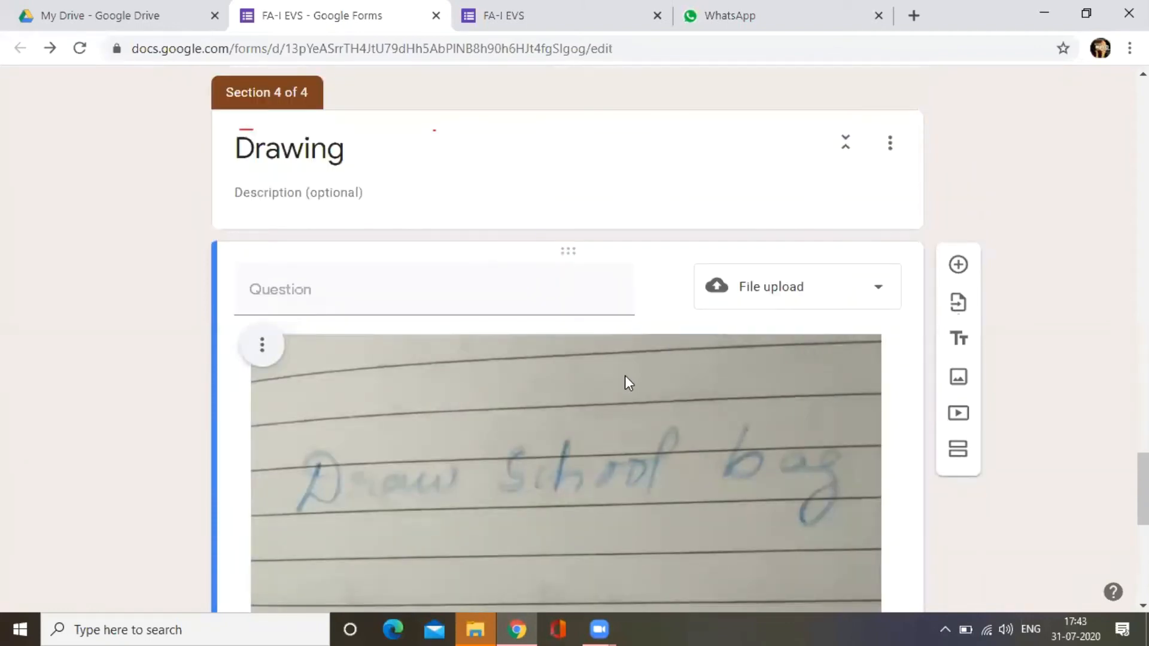
scroll(619, 383, up, 10)
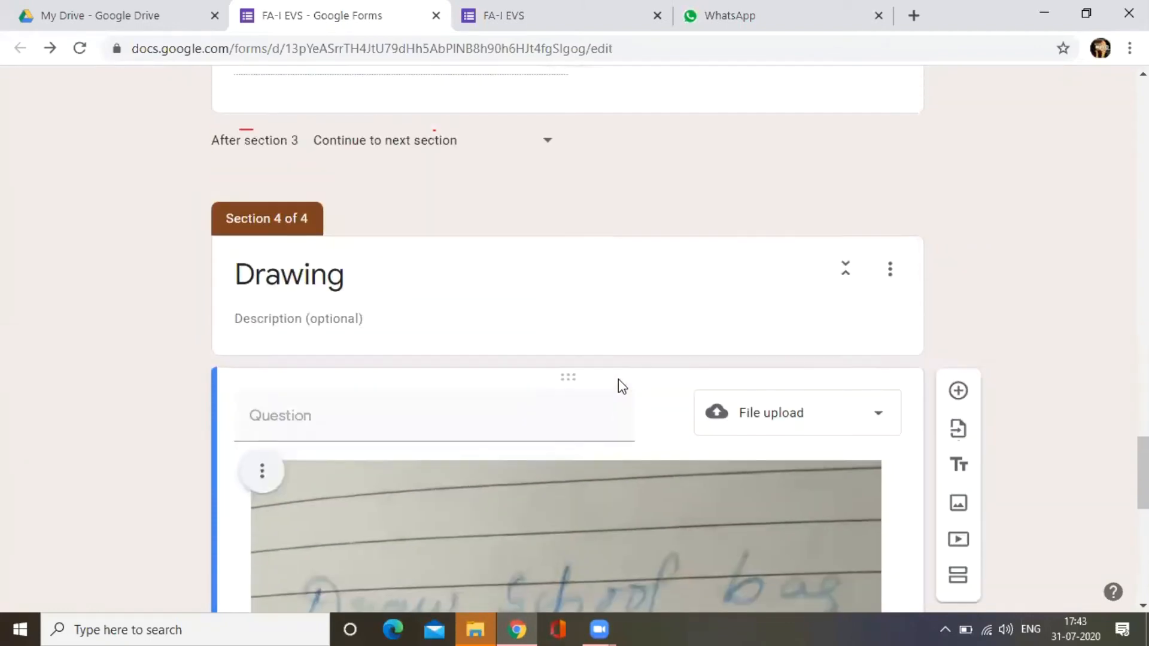
scroll(640, 323, up, 9)
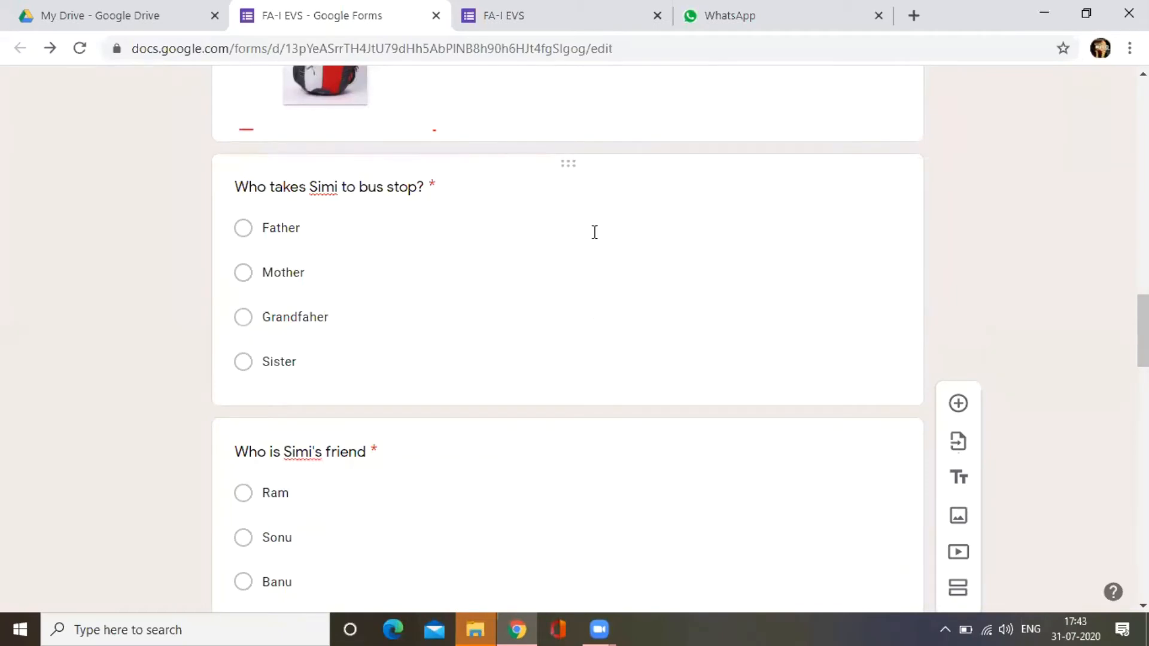
scroll(574, 241, down, 20)
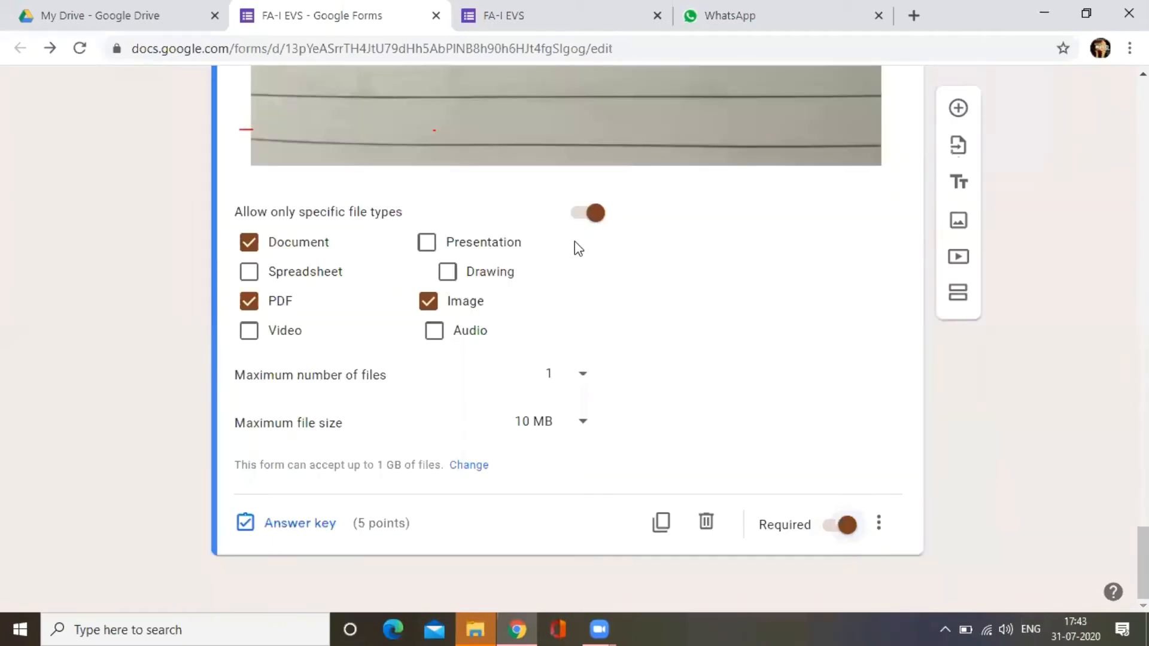
scroll(580, 298, up, 2)
scroll(583, 298, down, 2)
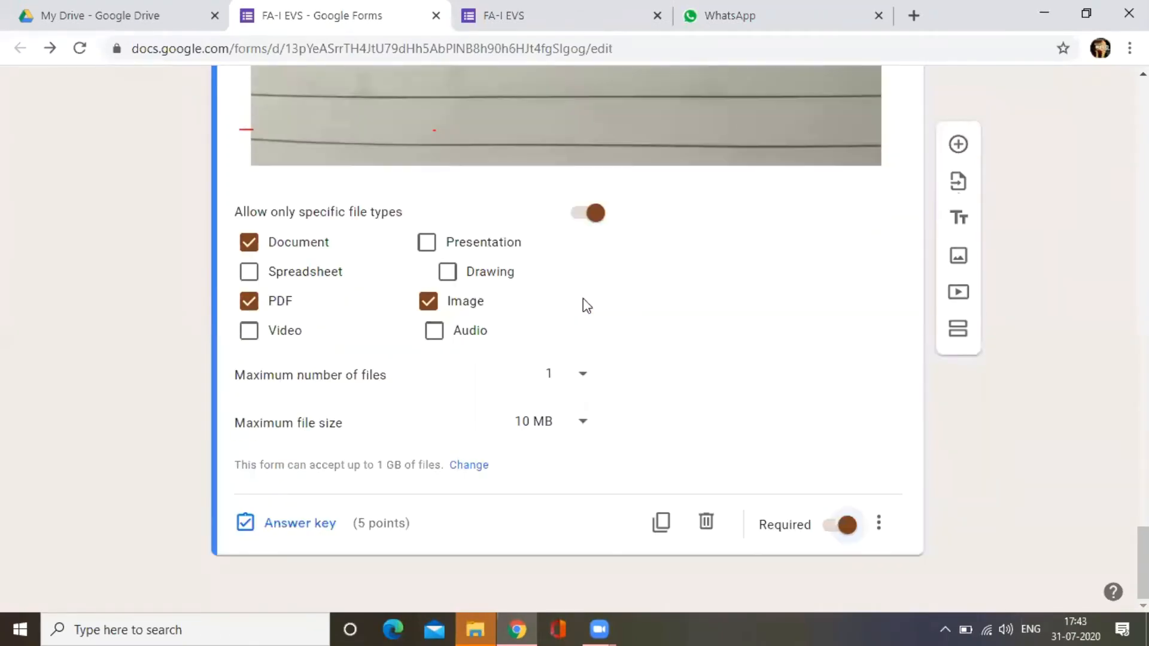
scroll(582, 298, up, 10)
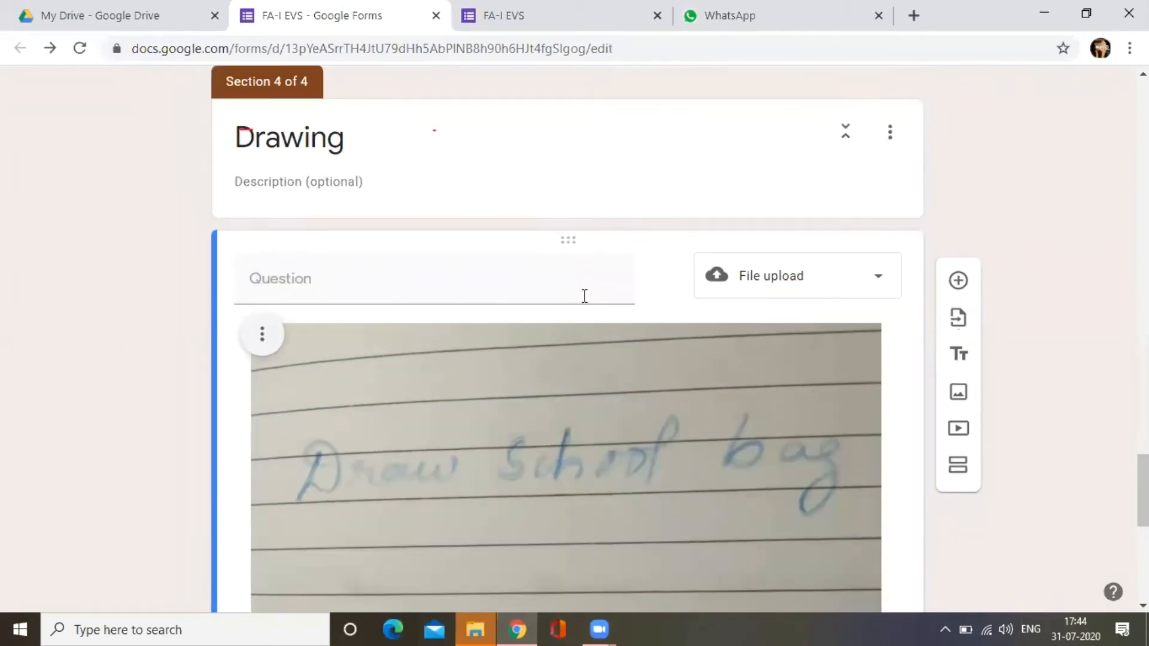
scroll(583, 297, up, 5)
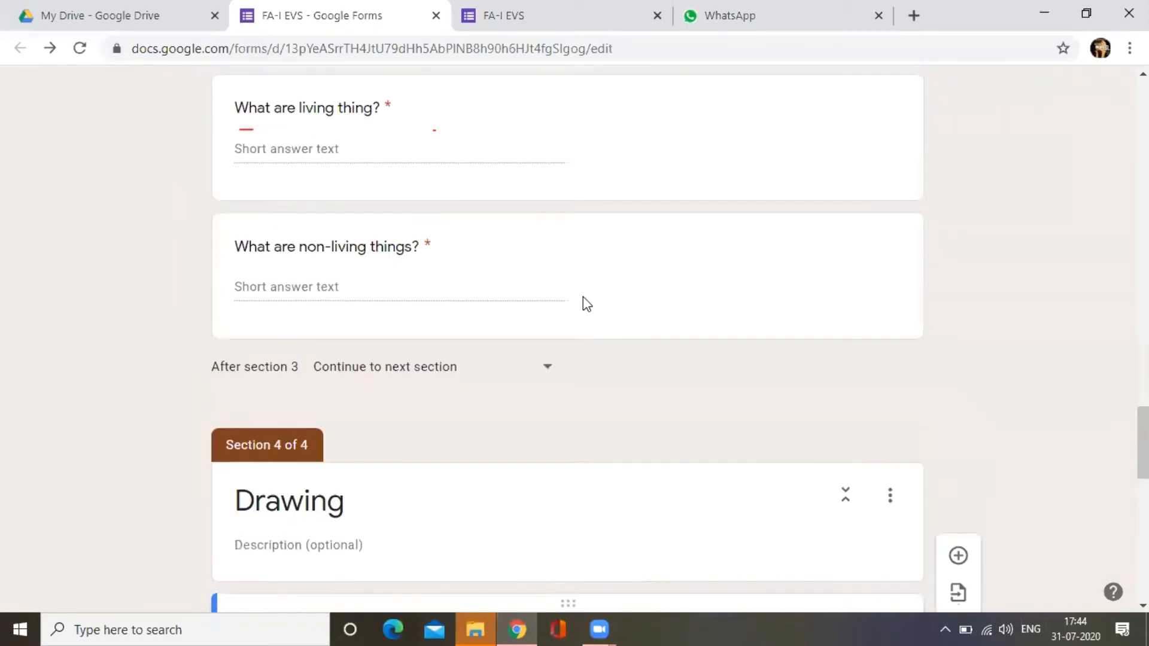
scroll(584, 297, up, 7)
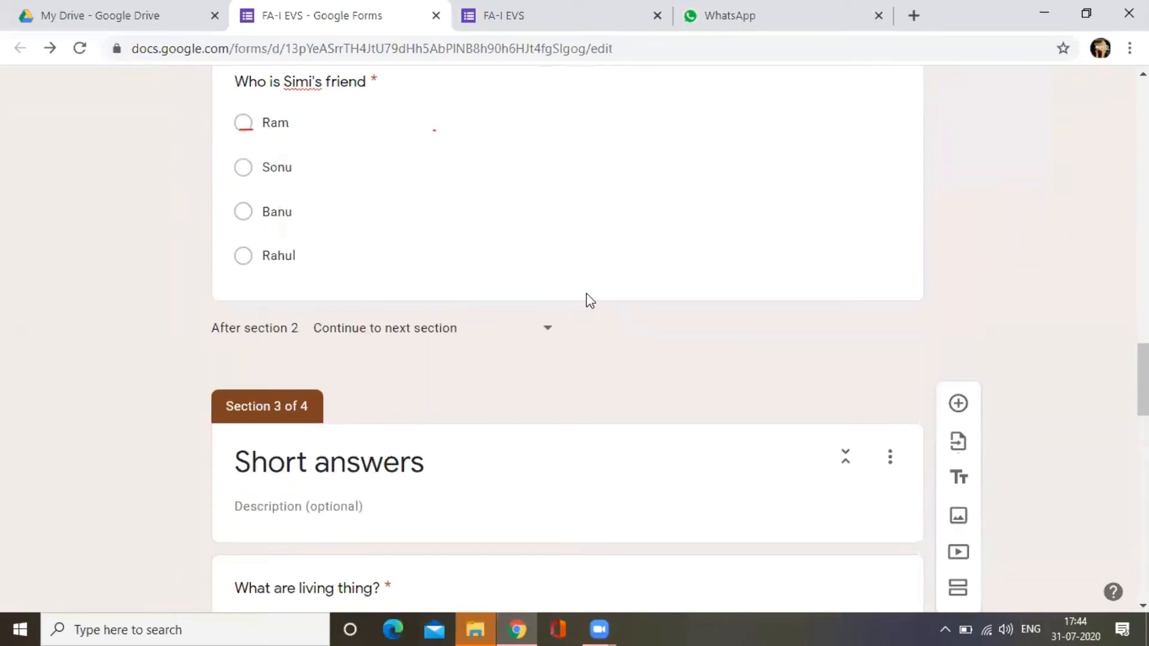
scroll(586, 296, down, 8)
scroll(599, 254, up, 3)
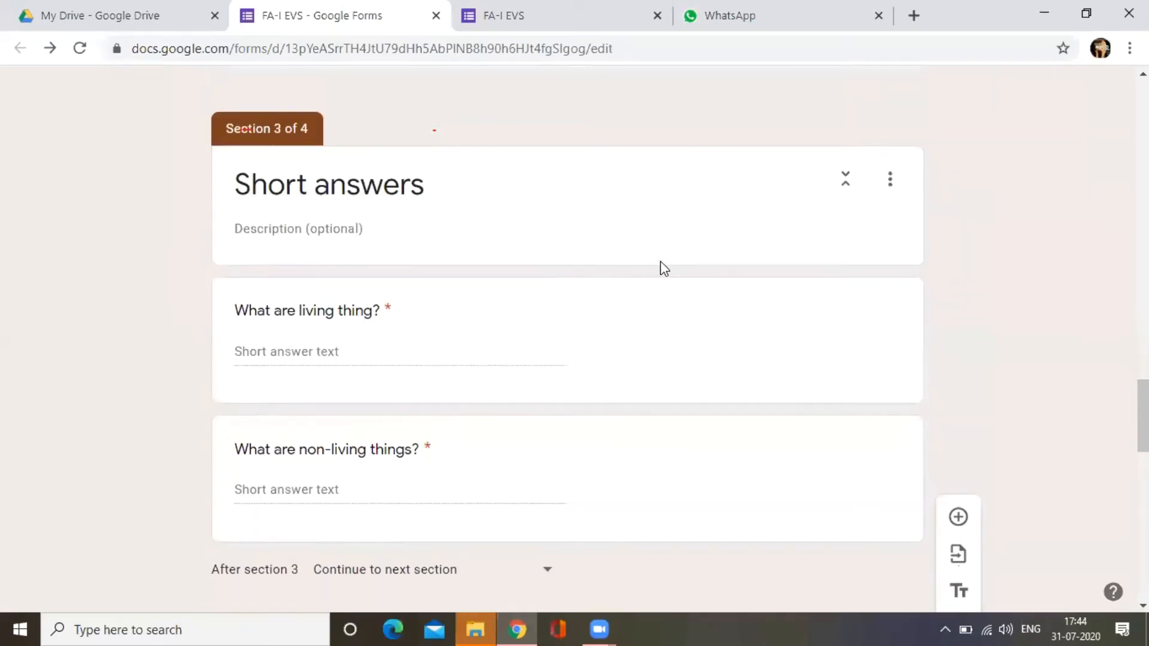
Step: Check the points and required settings of the two Short answers questions about living and non-living things
click(670, 355)
scroll(715, 351, down, 6)
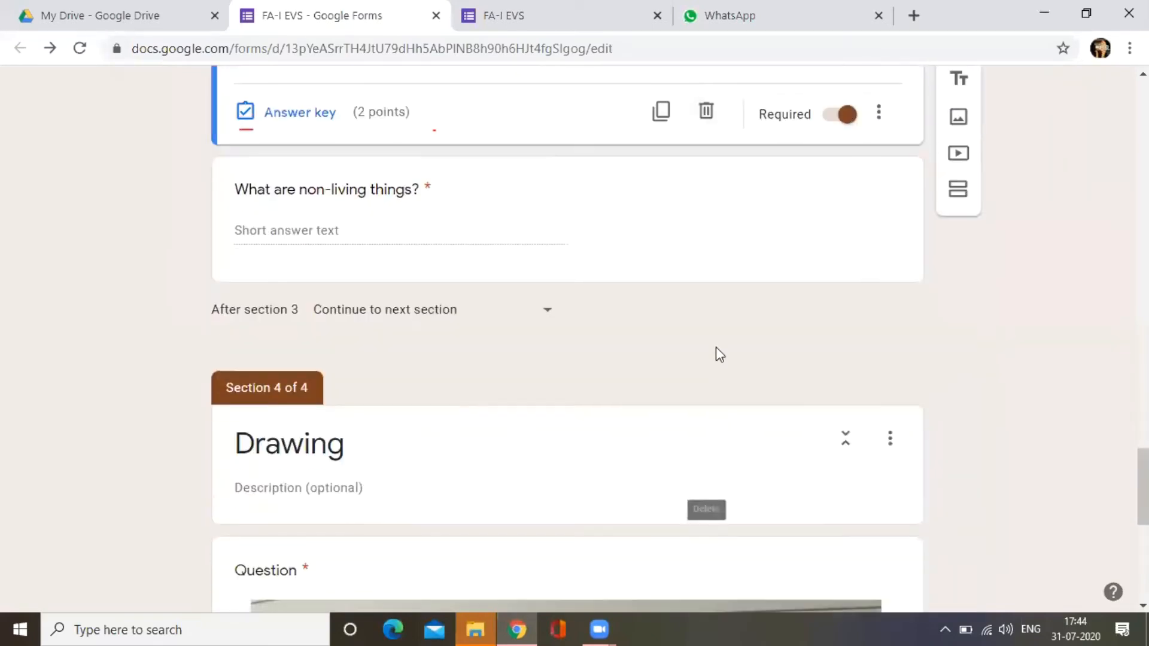
click(718, 270)
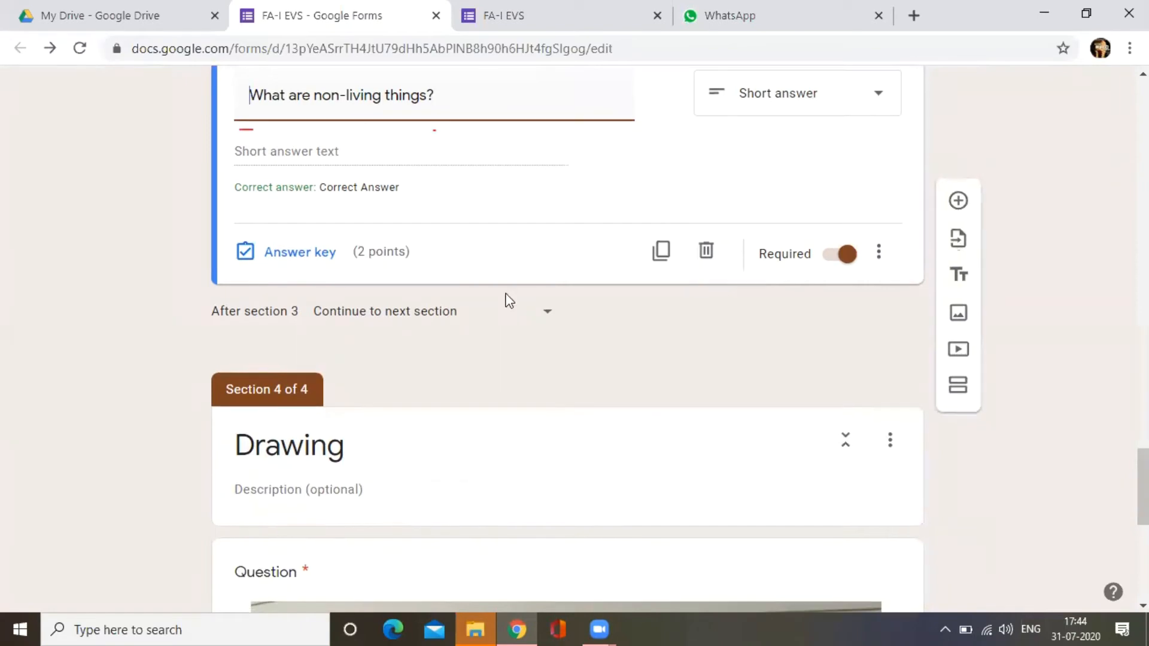
scroll(507, 297, up, 3)
scroll(514, 287, up, 3)
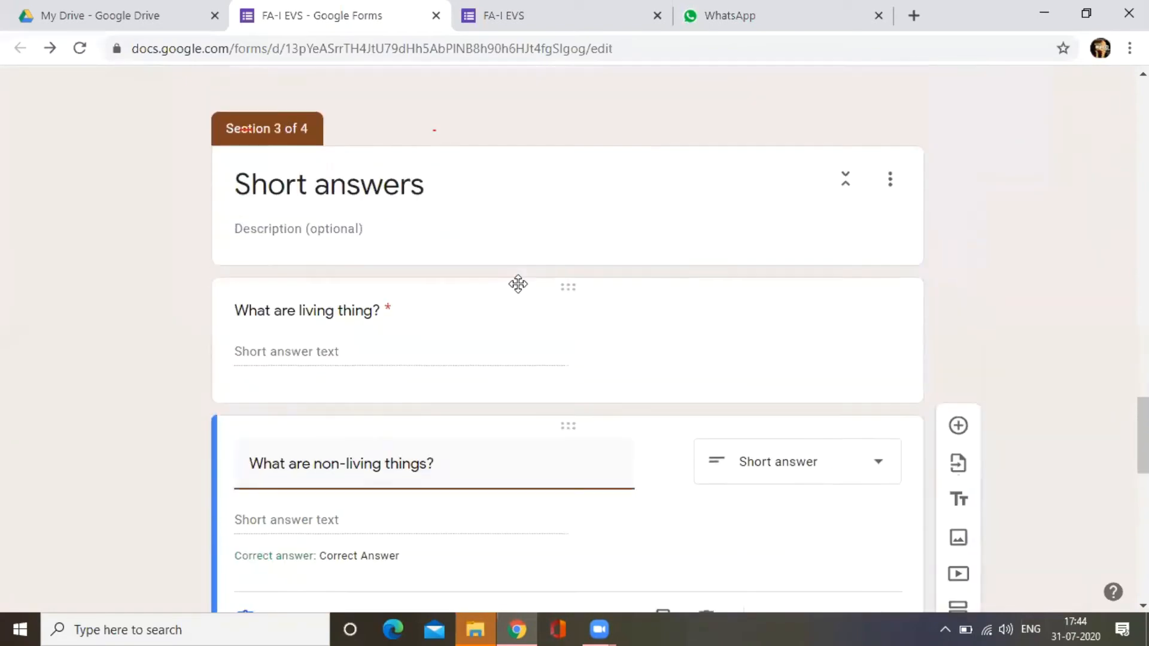
click(684, 332)
scroll(651, 351, down, 3)
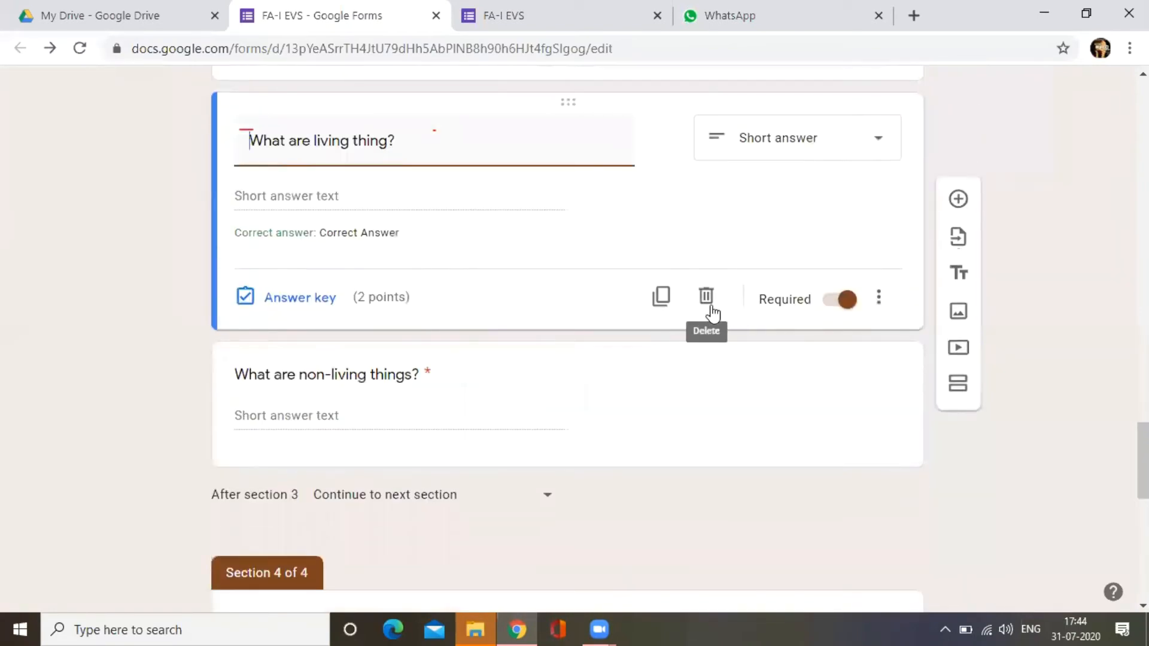
click(706, 308)
Step: Open the form's sending options, choose sharing by link, and select the full form URL
scroll(680, 286, up, 7)
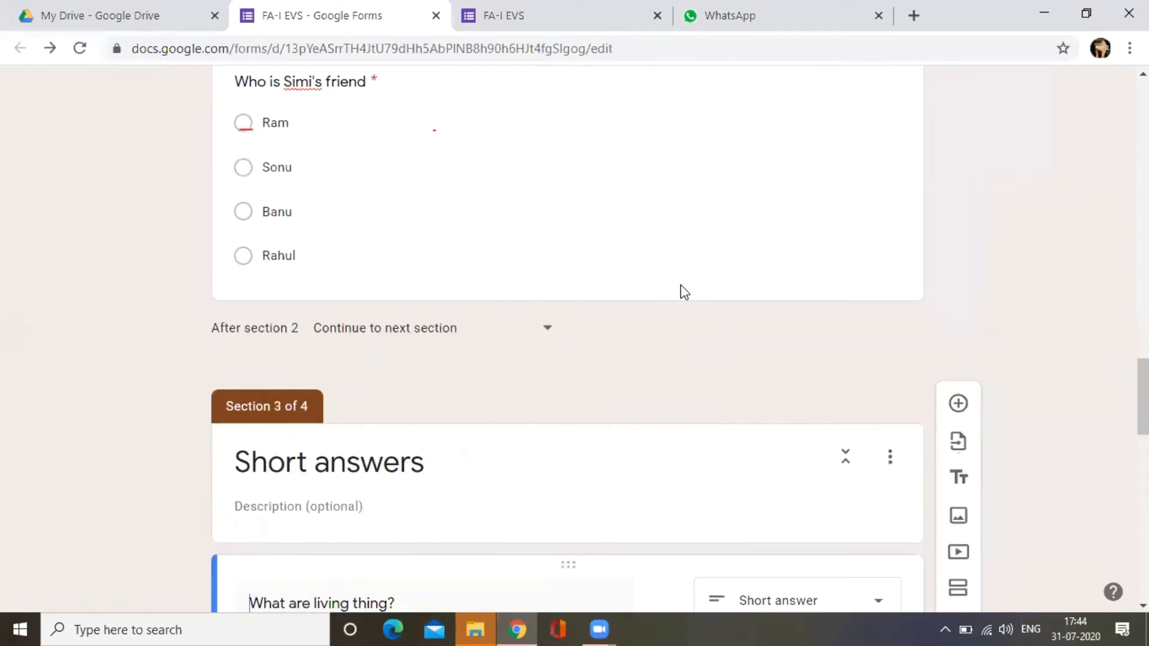
scroll(505, 258, up, 15)
scroll(507, 259, up, 15)
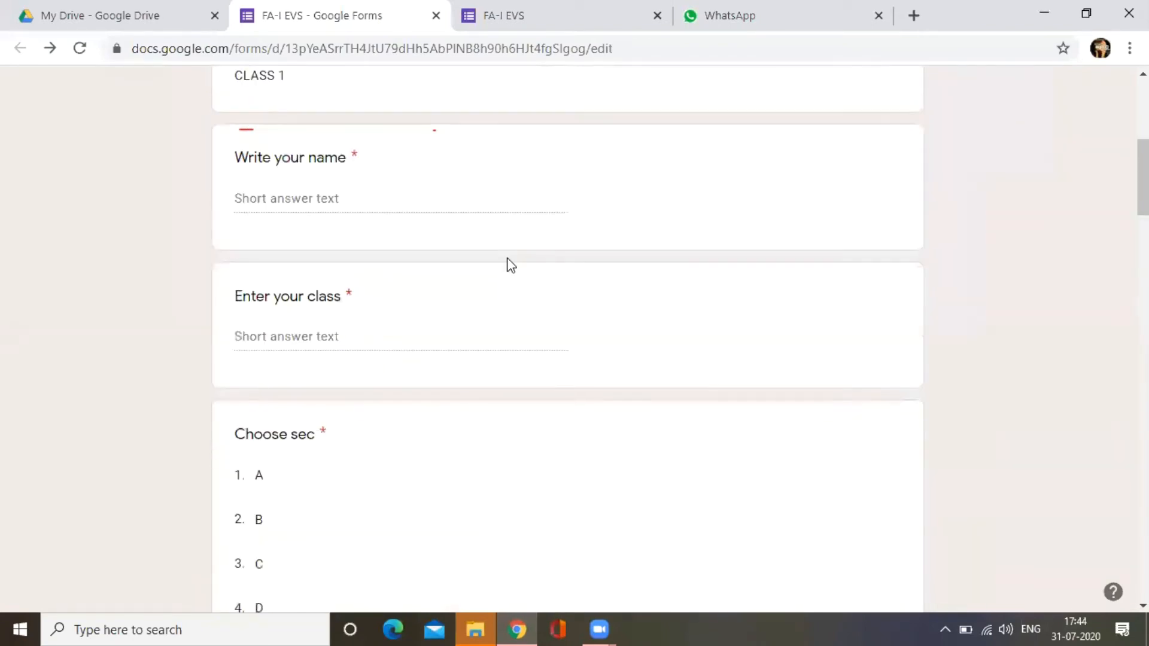
scroll(673, 265, down, 3)
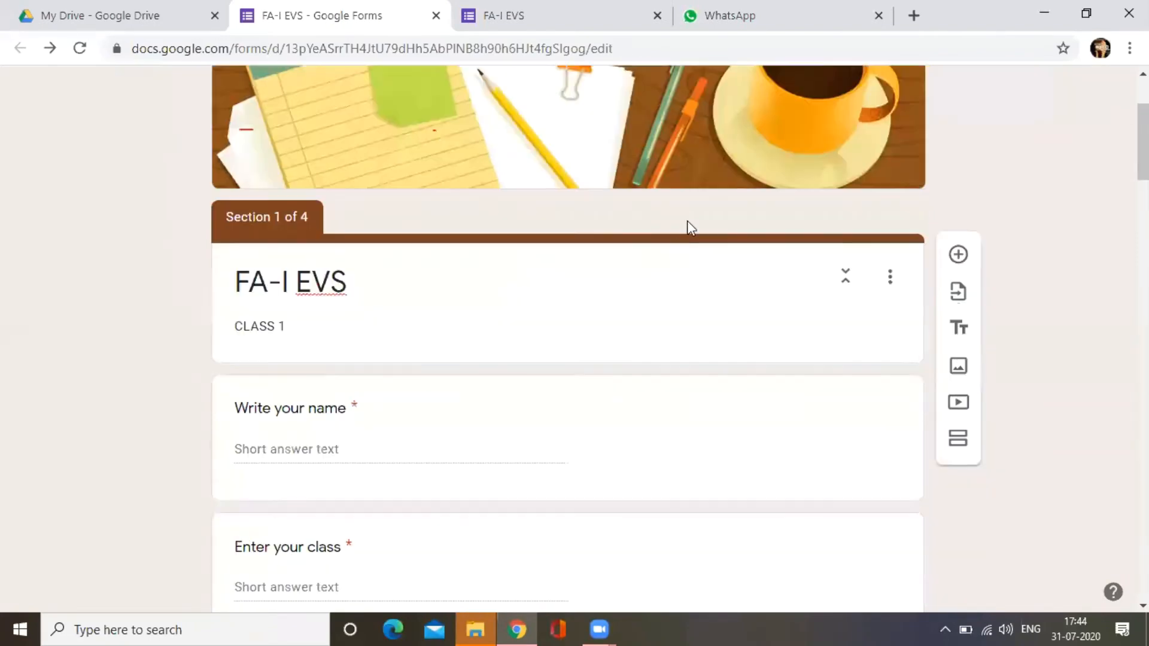
scroll(687, 222, up, 3)
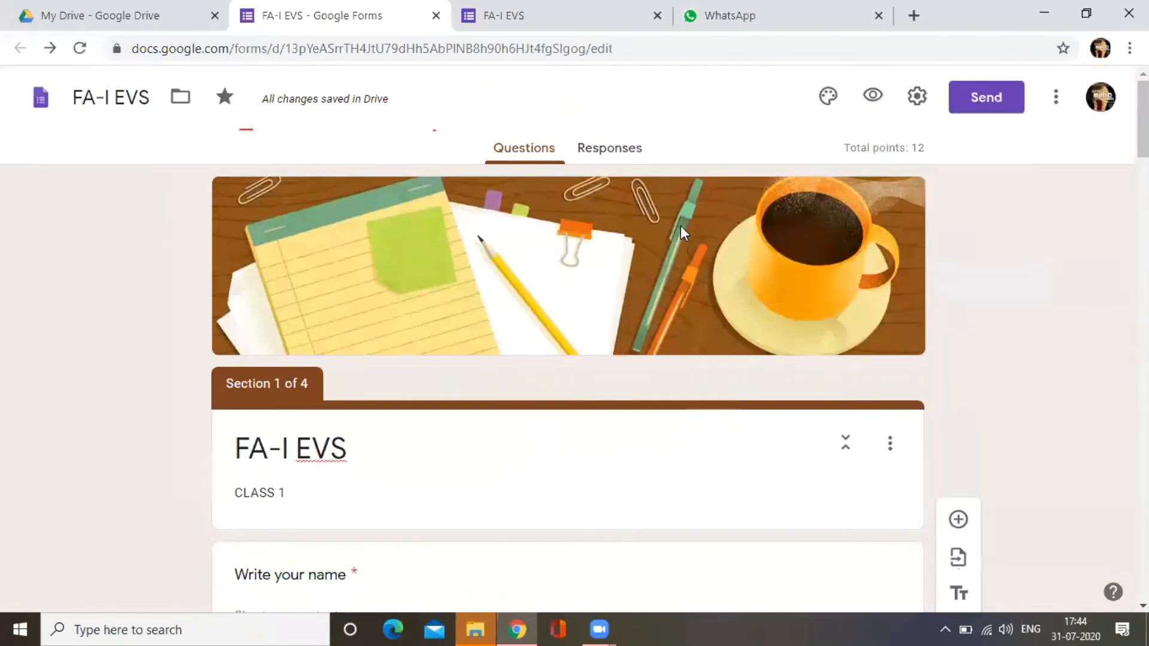
click(998, 103)
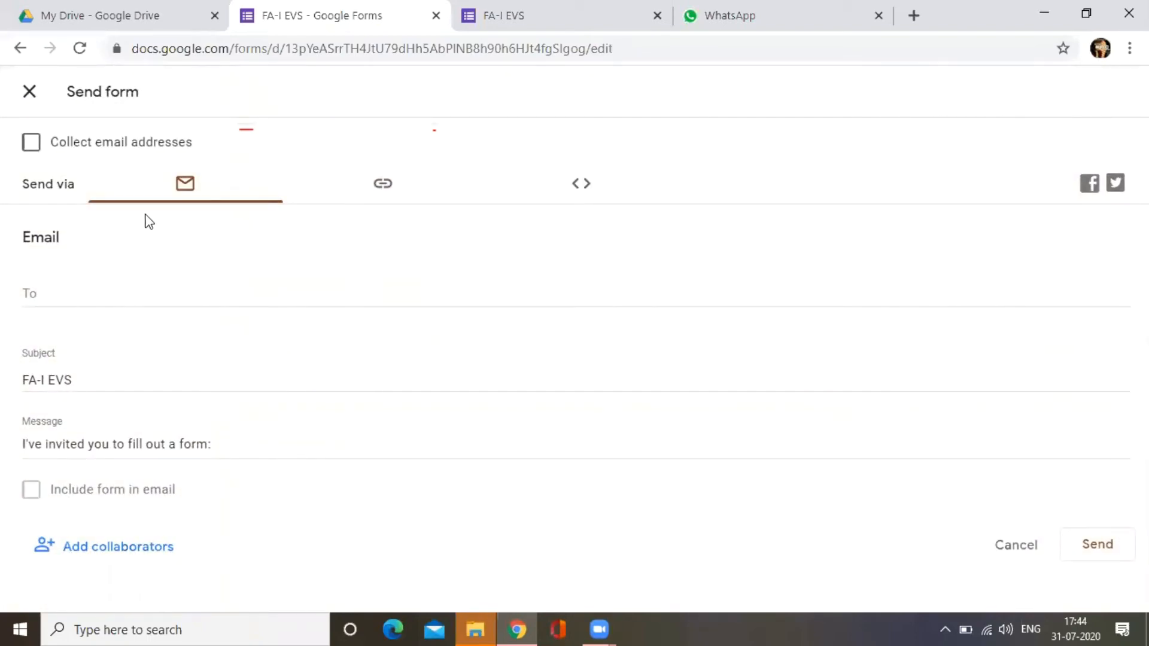
click(384, 189)
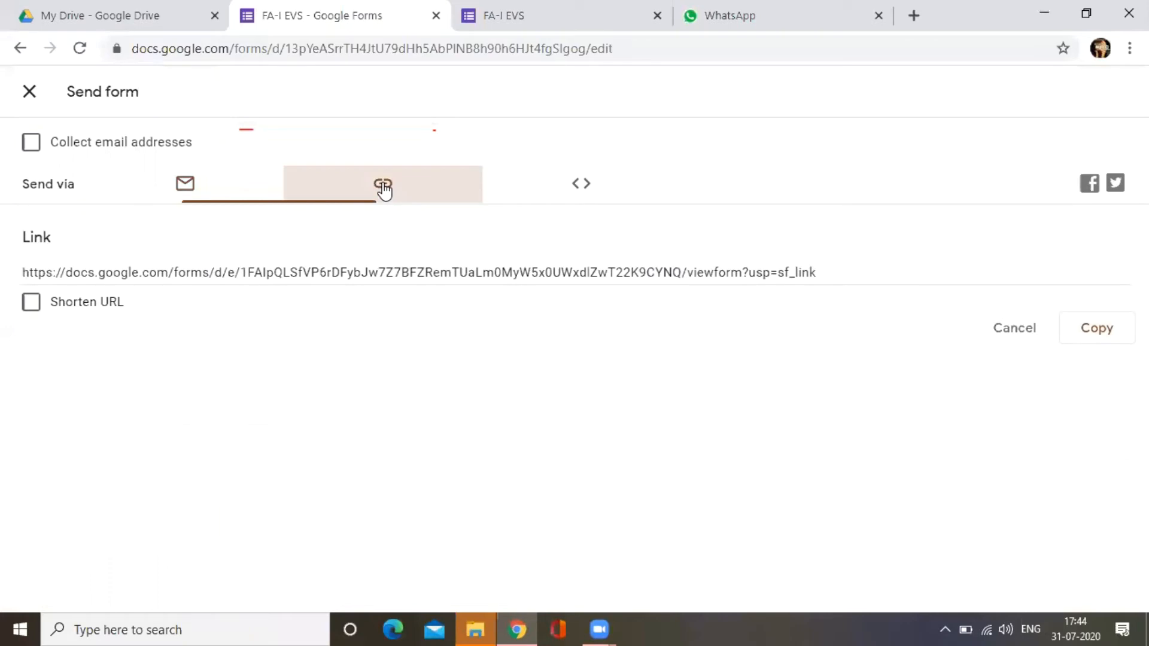
click(312, 264)
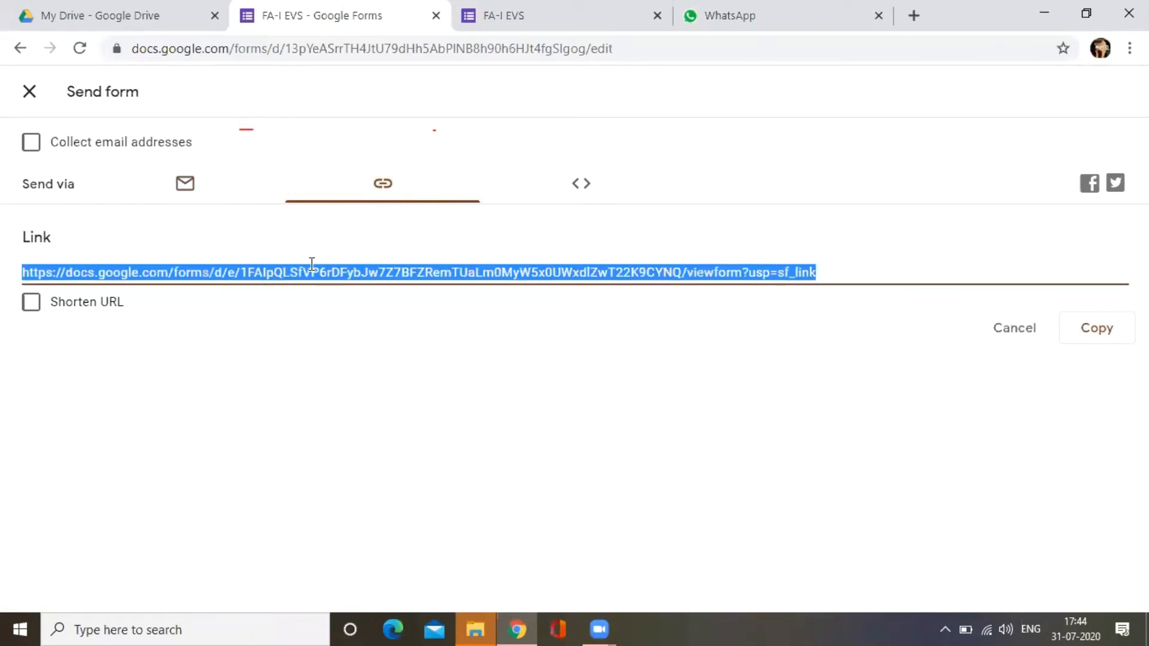
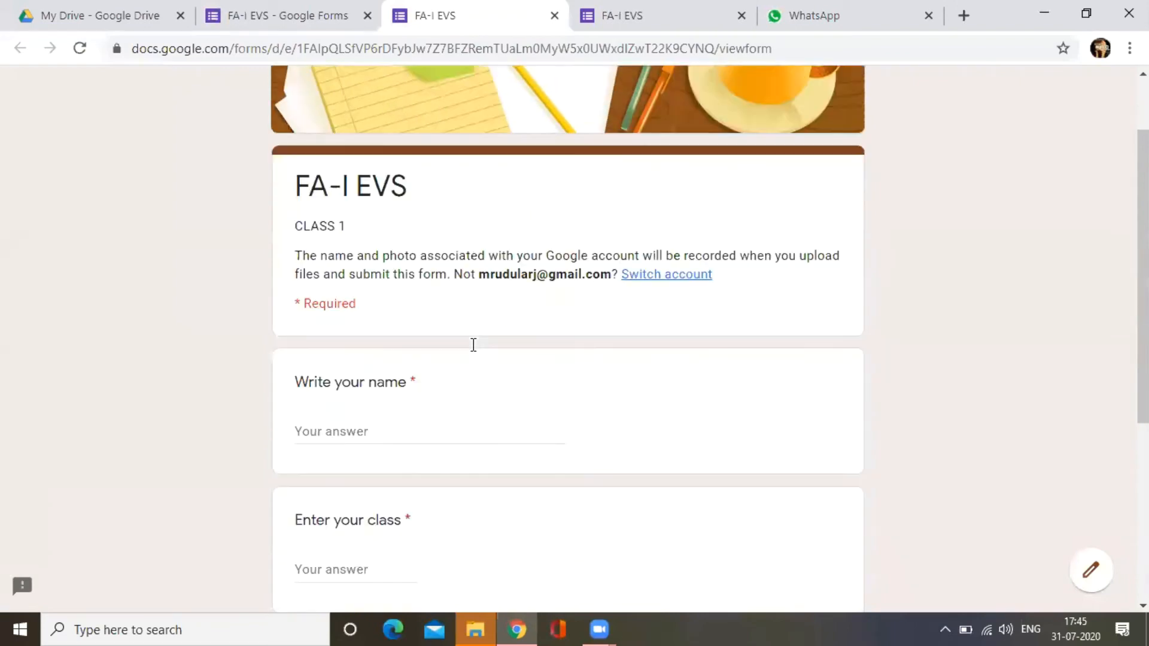
Step: Enter the student's name as the answer to the required name question in the respondent view
scroll(454, 251, up, 5)
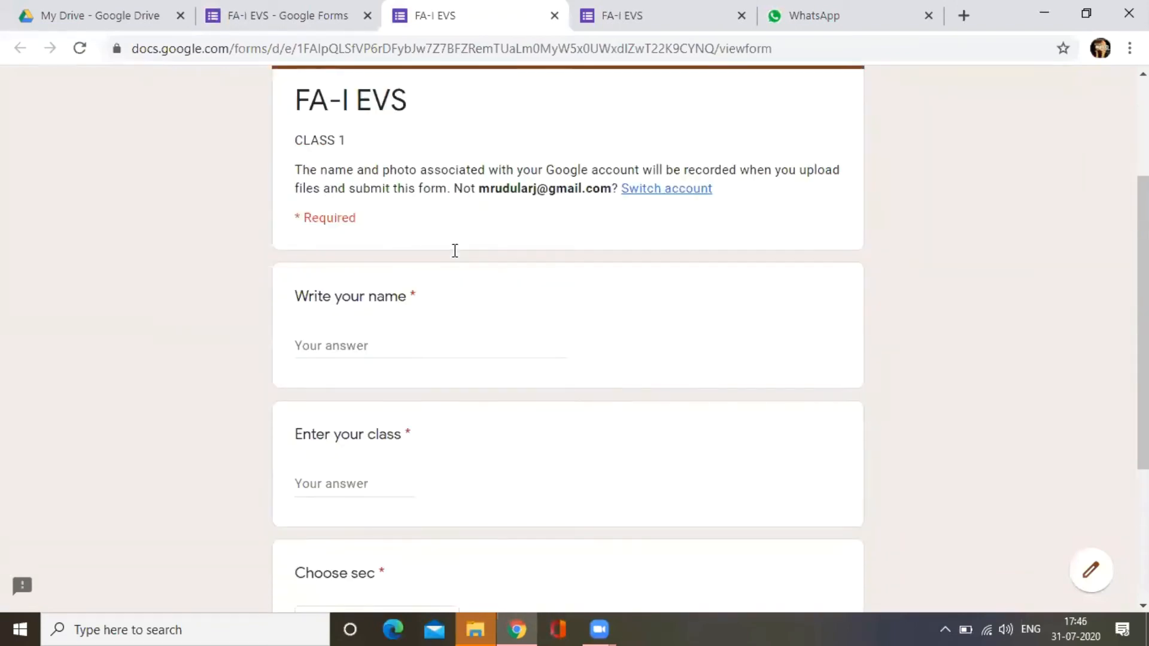
scroll(455, 250, down, 3)
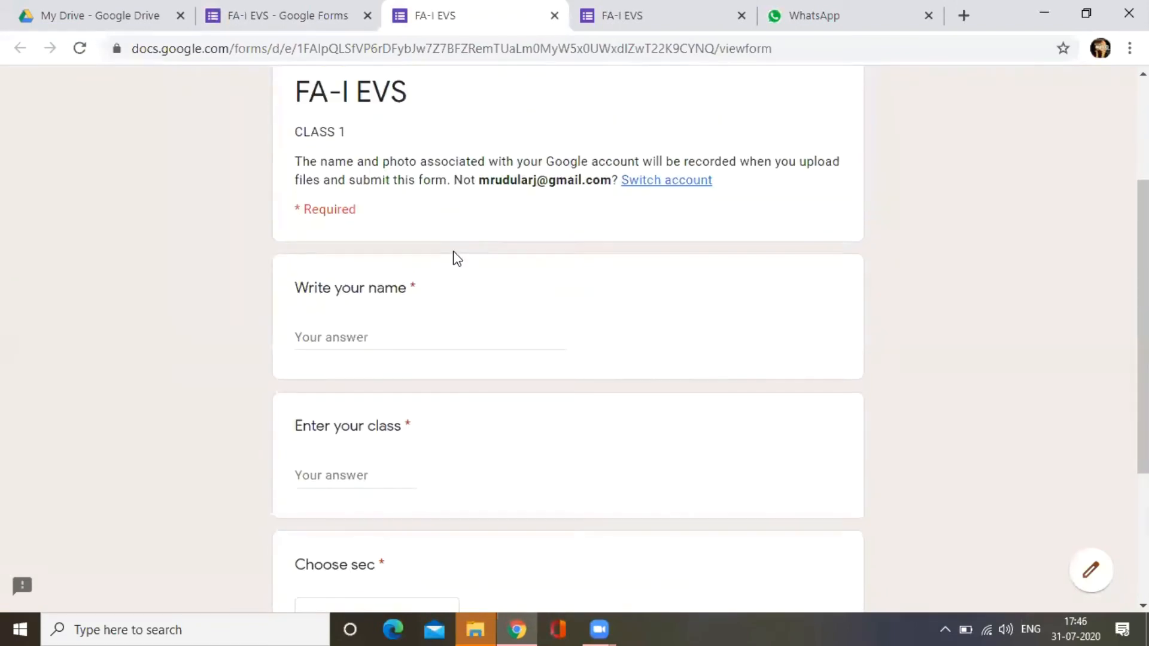
scroll(454, 254, down, 2)
click(397, 246)
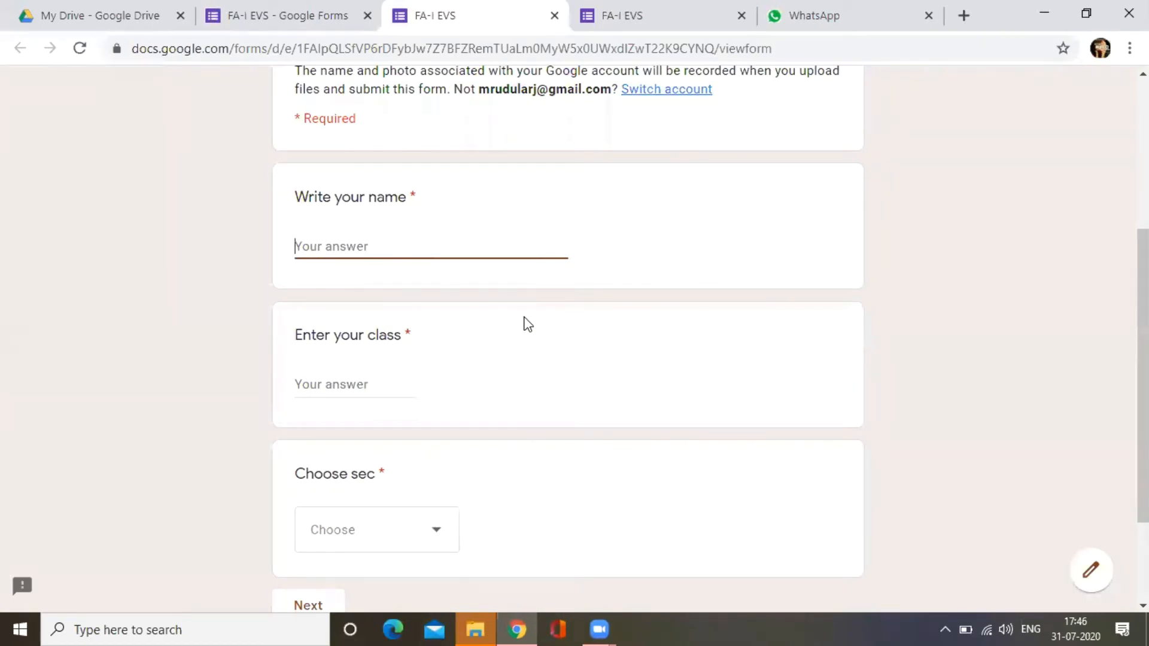
text(M)
key(BackSpace)
text(Chris)
drag(652, 526, 717, 619)
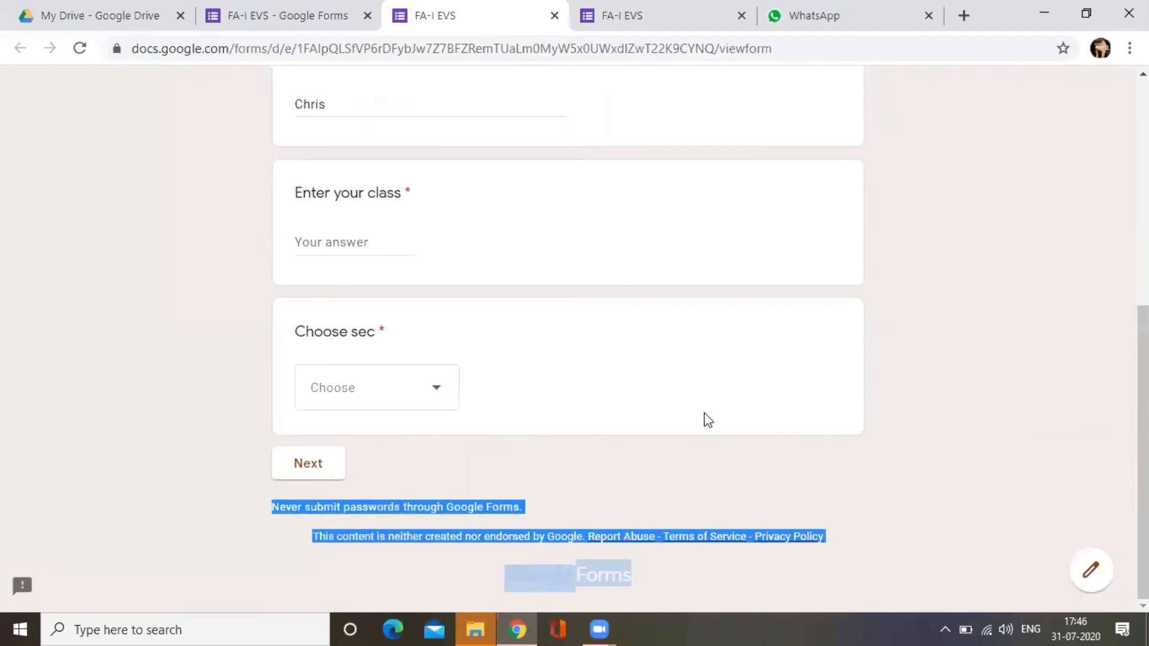
Step: Enter 1 as the class, choose section A, and continue to the Multiple questions section
click(349, 234)
text(1)
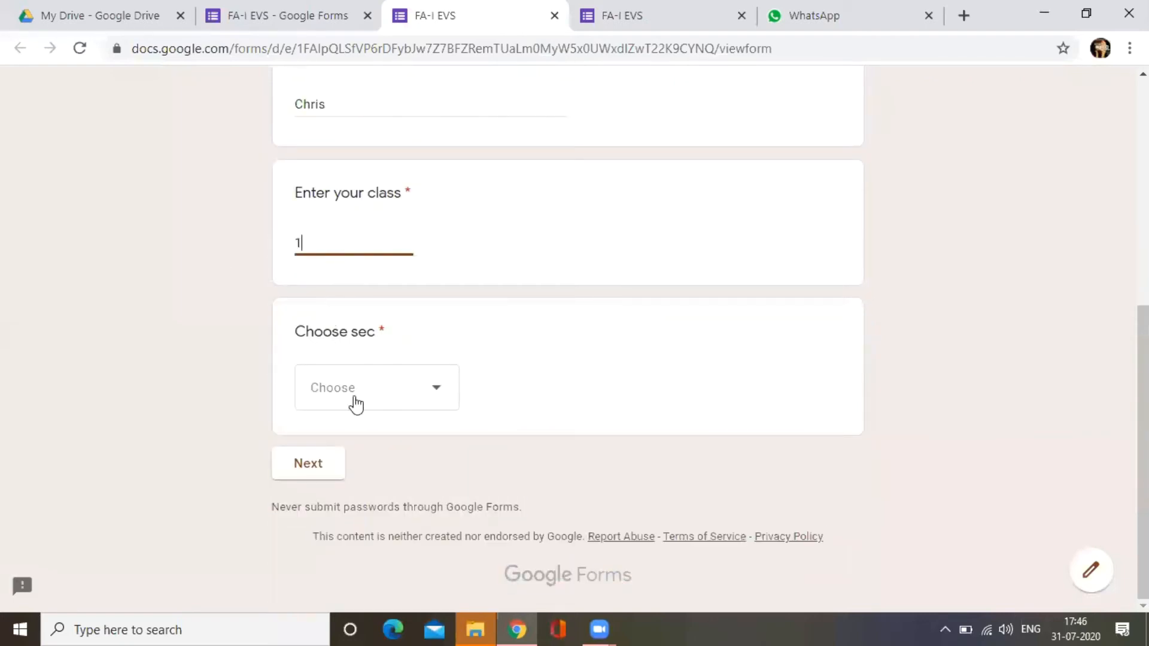
click(359, 394)
click(341, 435)
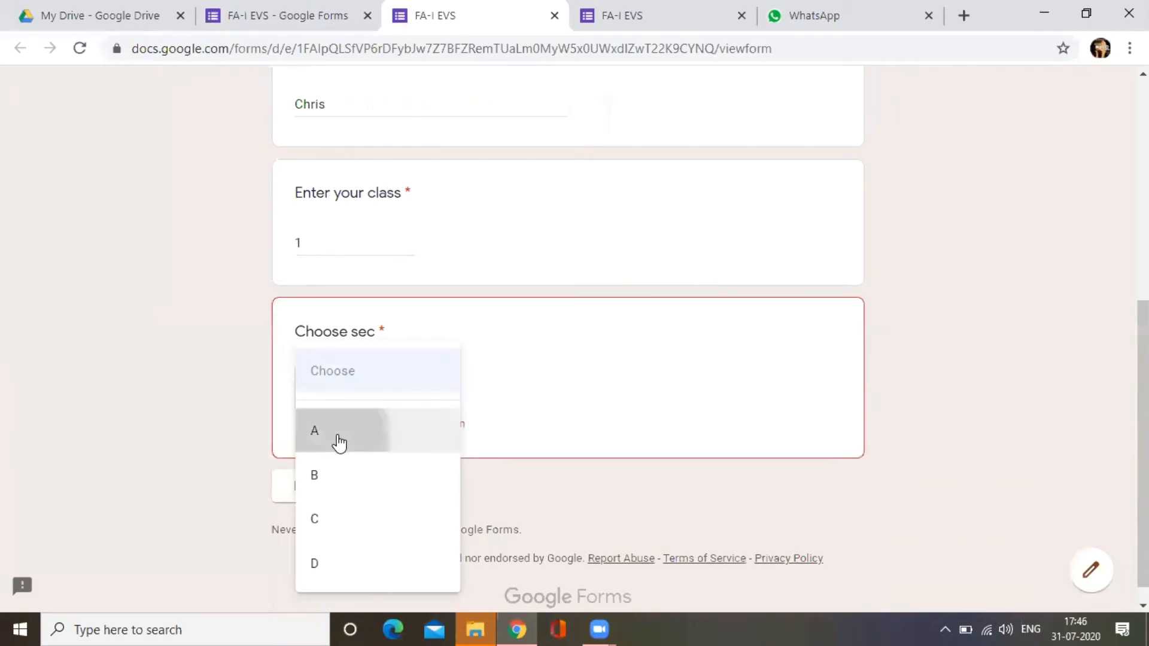
click(308, 467)
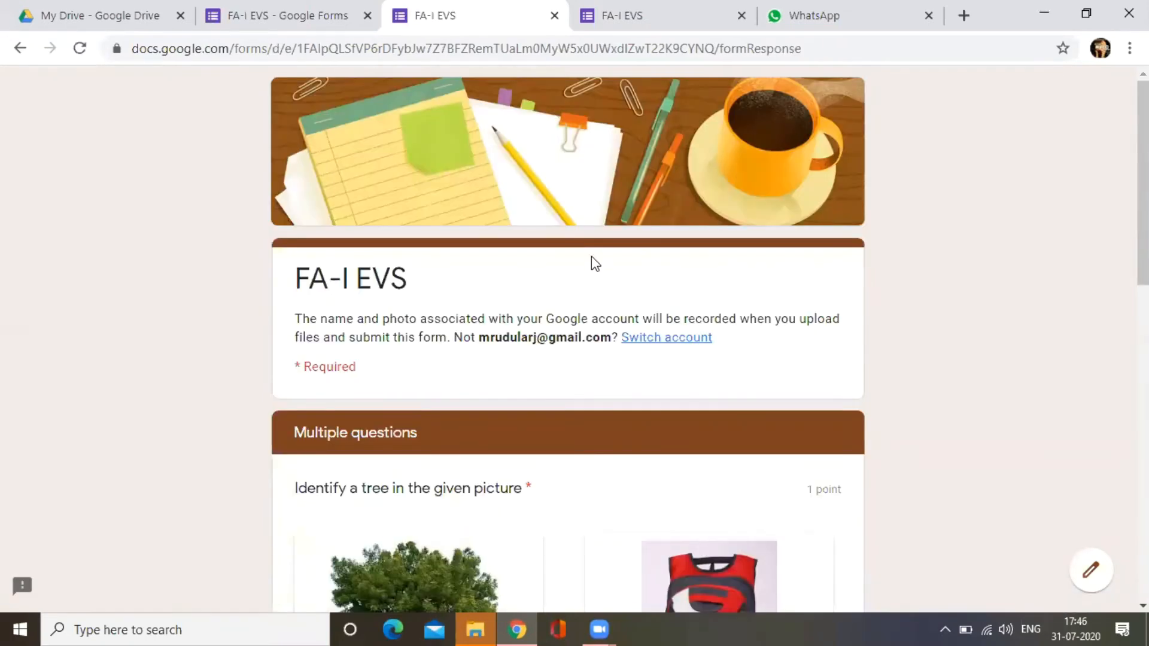
Step: Answer the multiple-choice questions with Tree, Father for the bus stop, and the last option for the friend, and continue to Short answers
scroll(515, 317, down, 6)
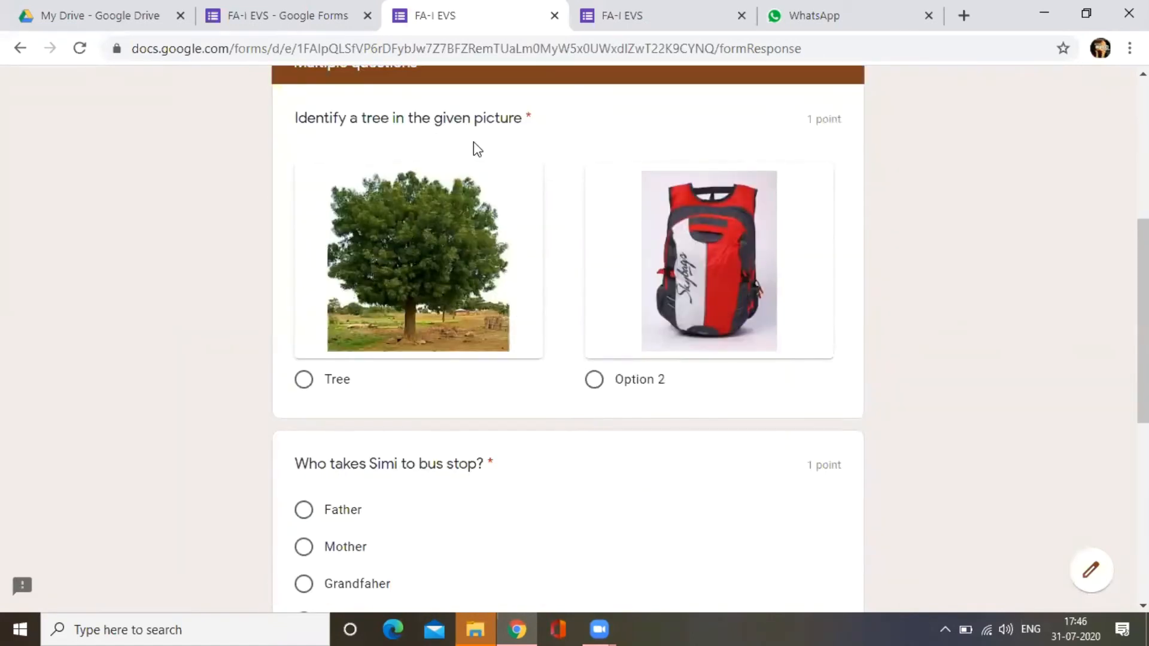
click(304, 383)
scroll(482, 397, down, 3)
scroll(479, 402, down, 3)
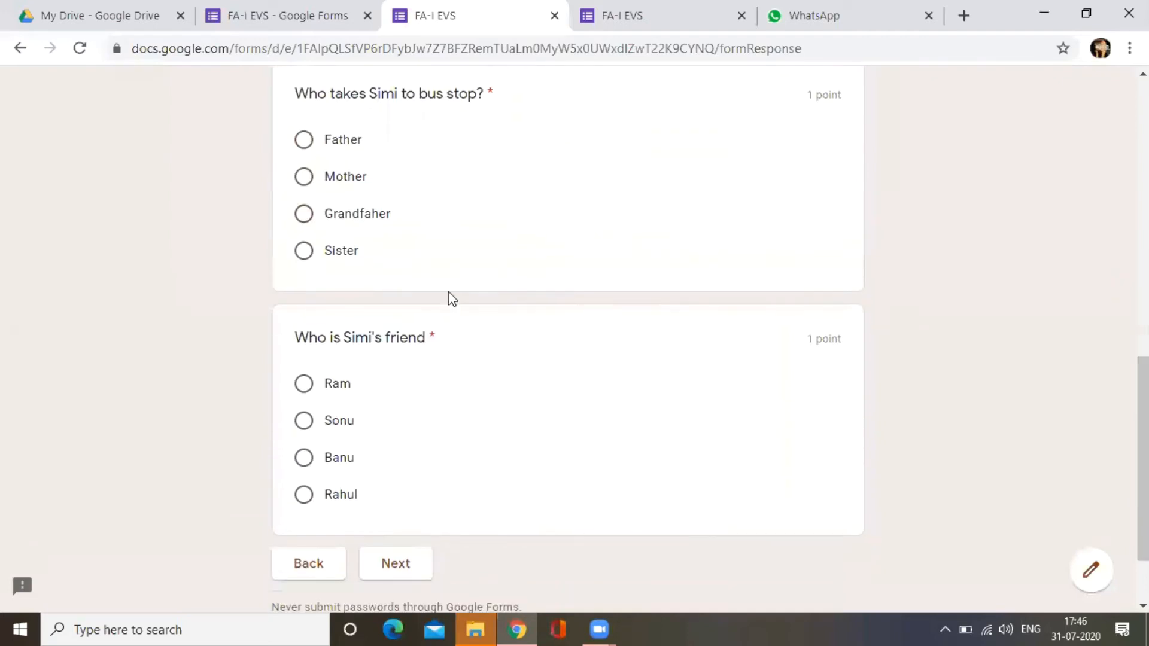
scroll(377, 261, up, 2)
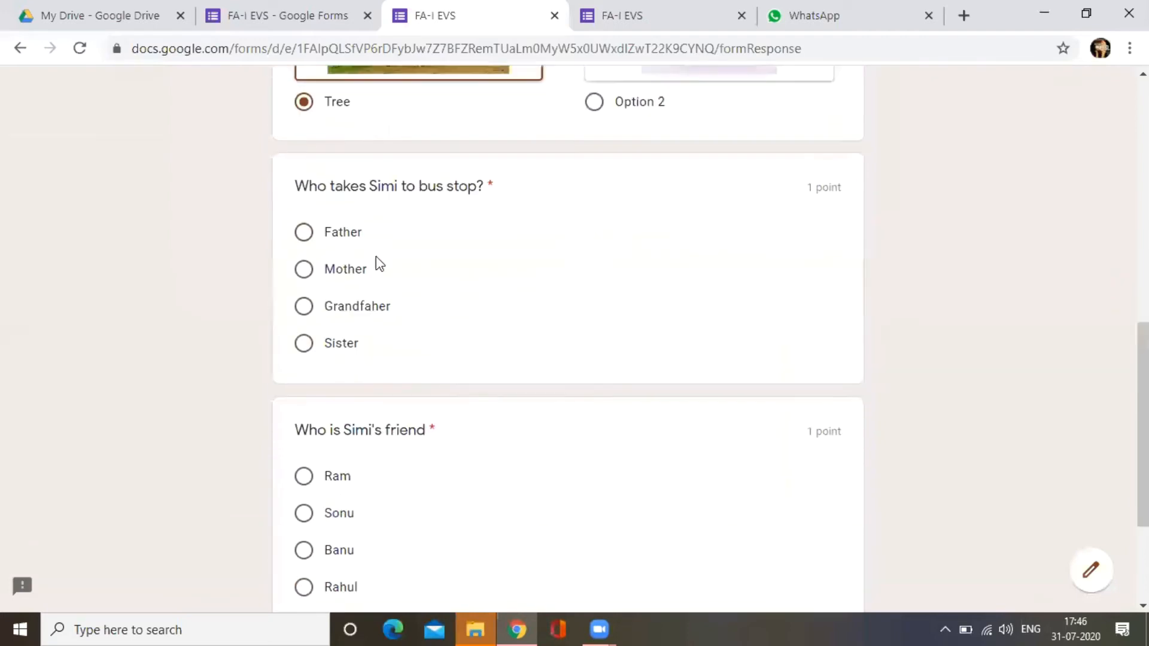
click(304, 232)
scroll(501, 280, down, 3)
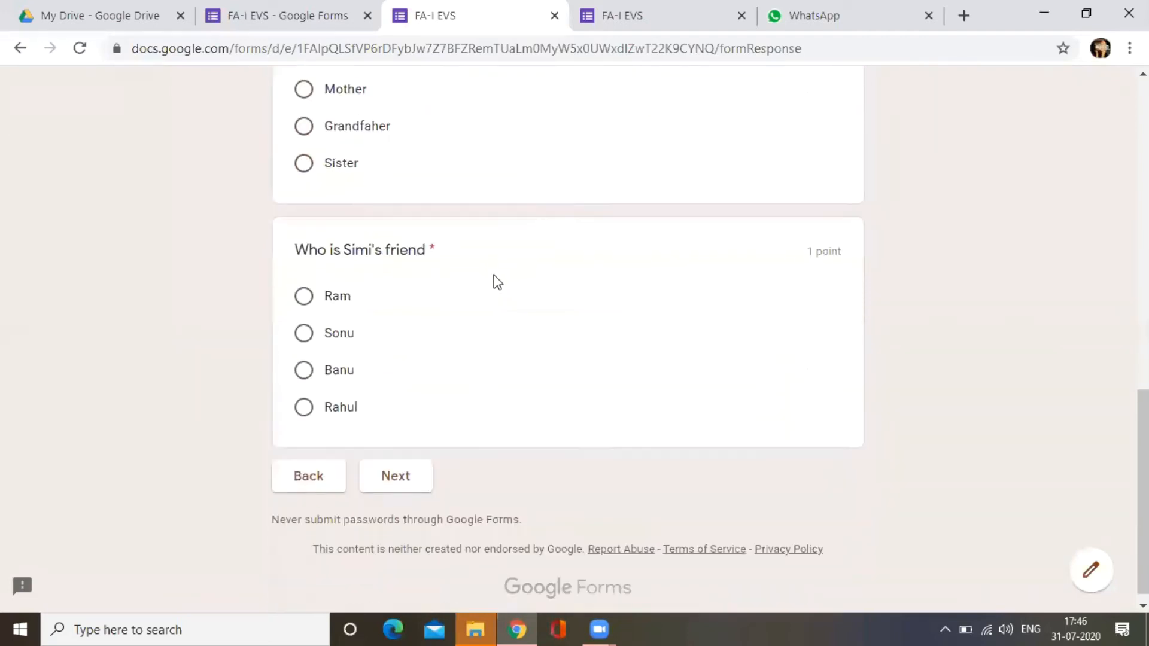
click(307, 403)
click(393, 474)
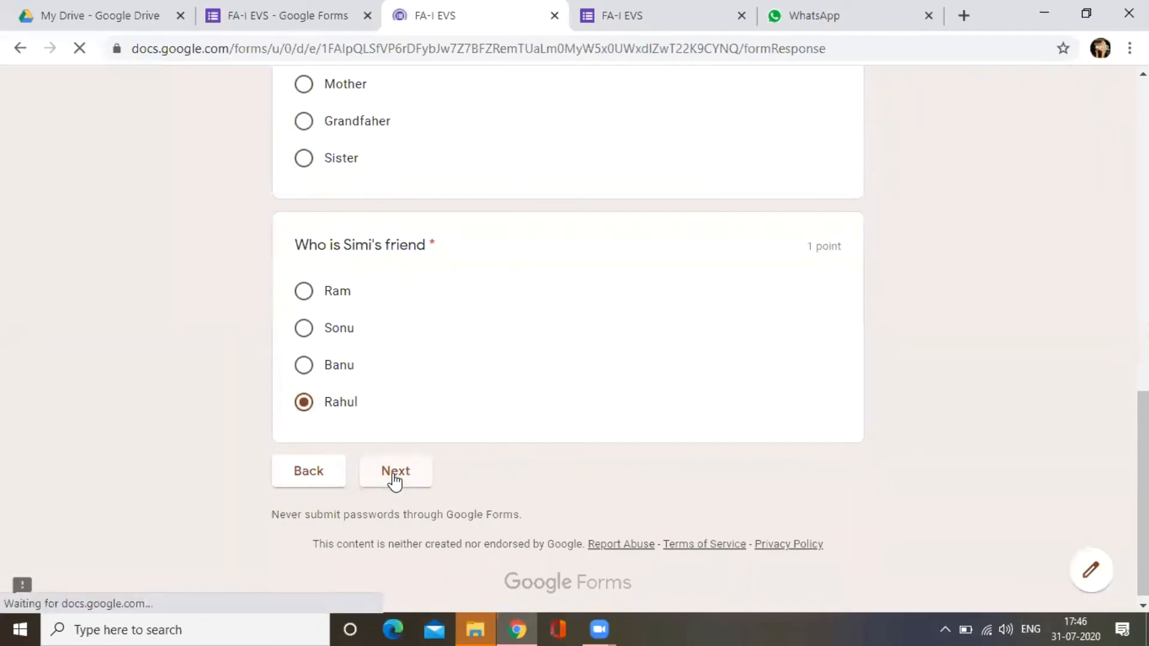
Step: Answer the living thing question with "Living things can move, breathe and grow"
scroll(392, 449, down, 3)
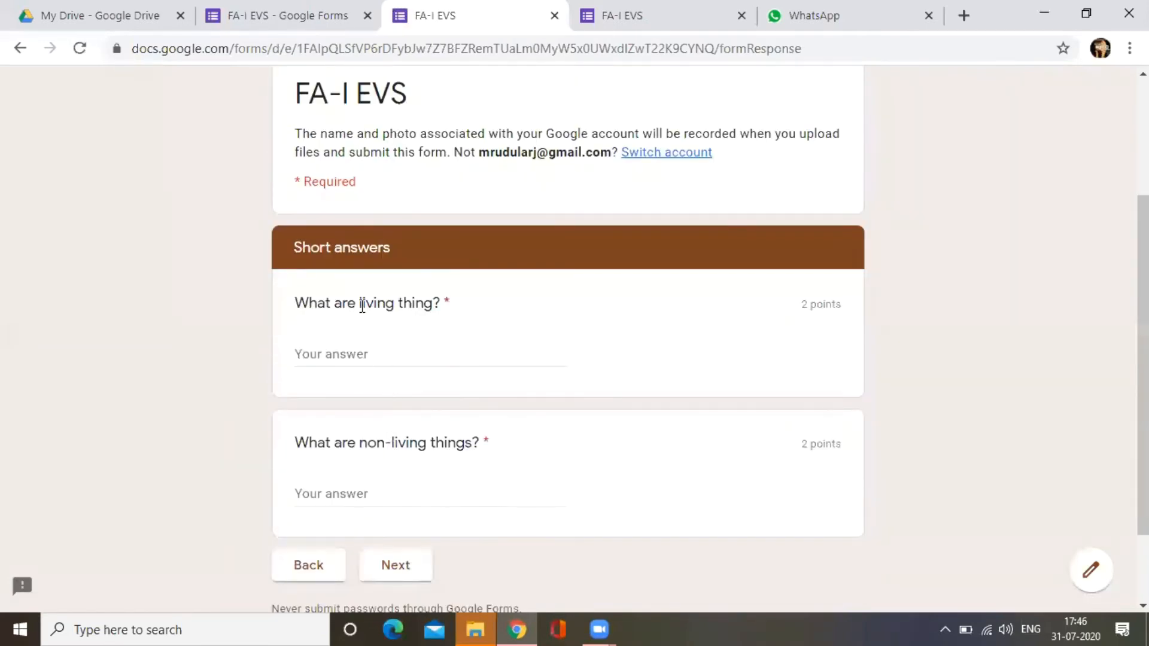
scroll(382, 341, down, 2)
click(364, 253)
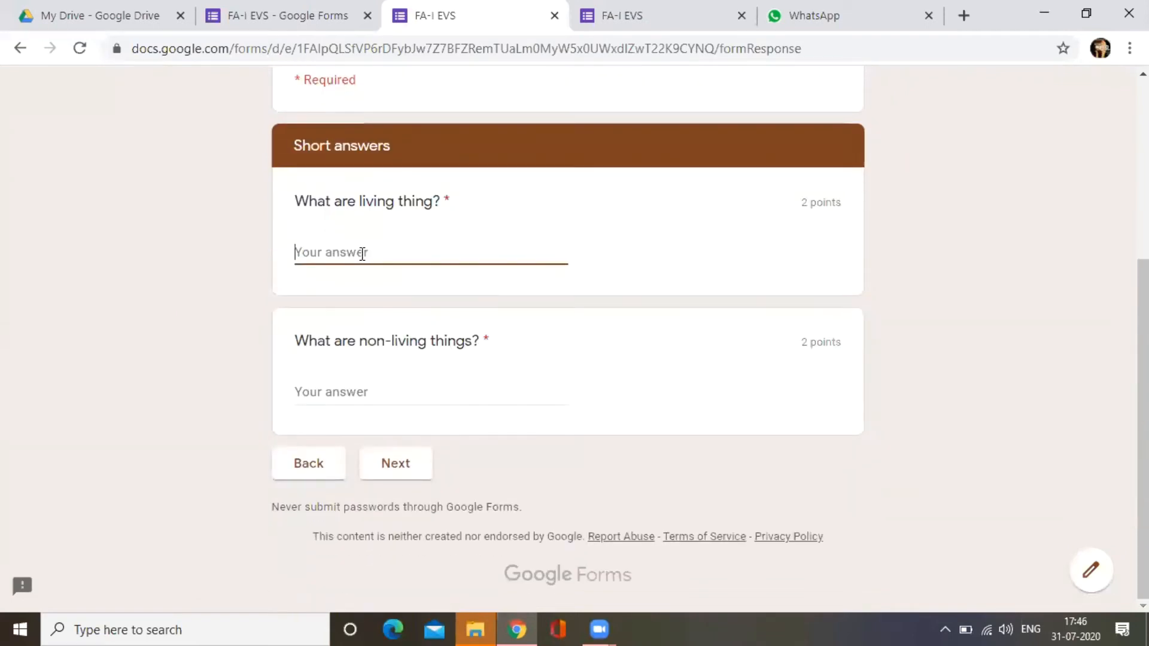
text(Living things can )
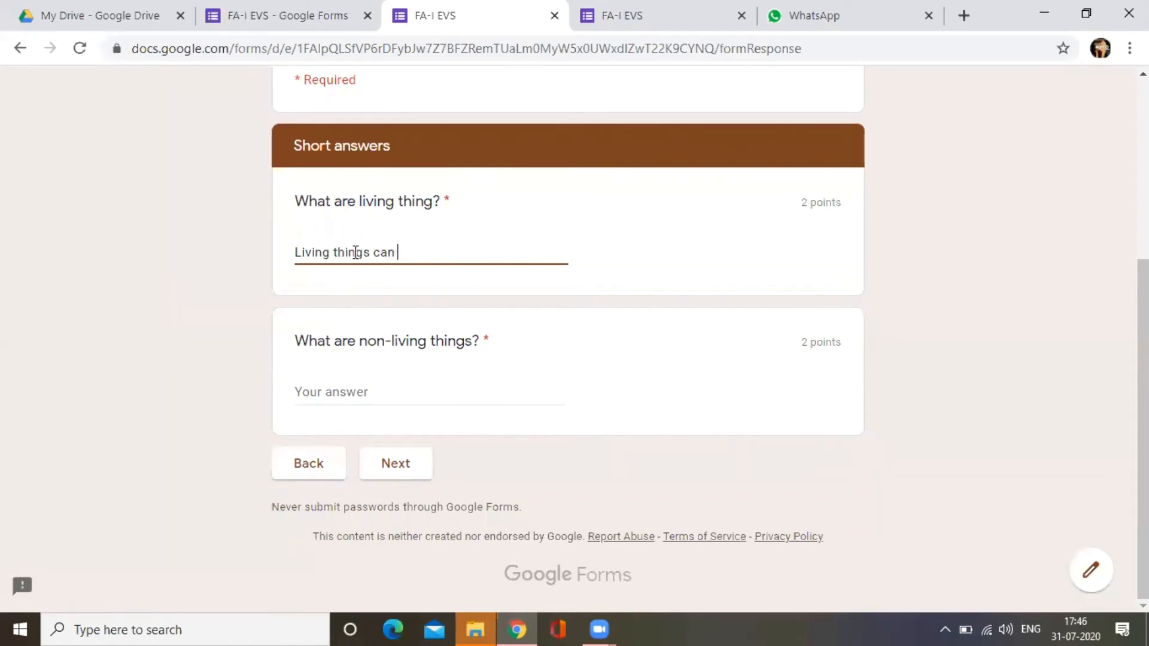
text(move)
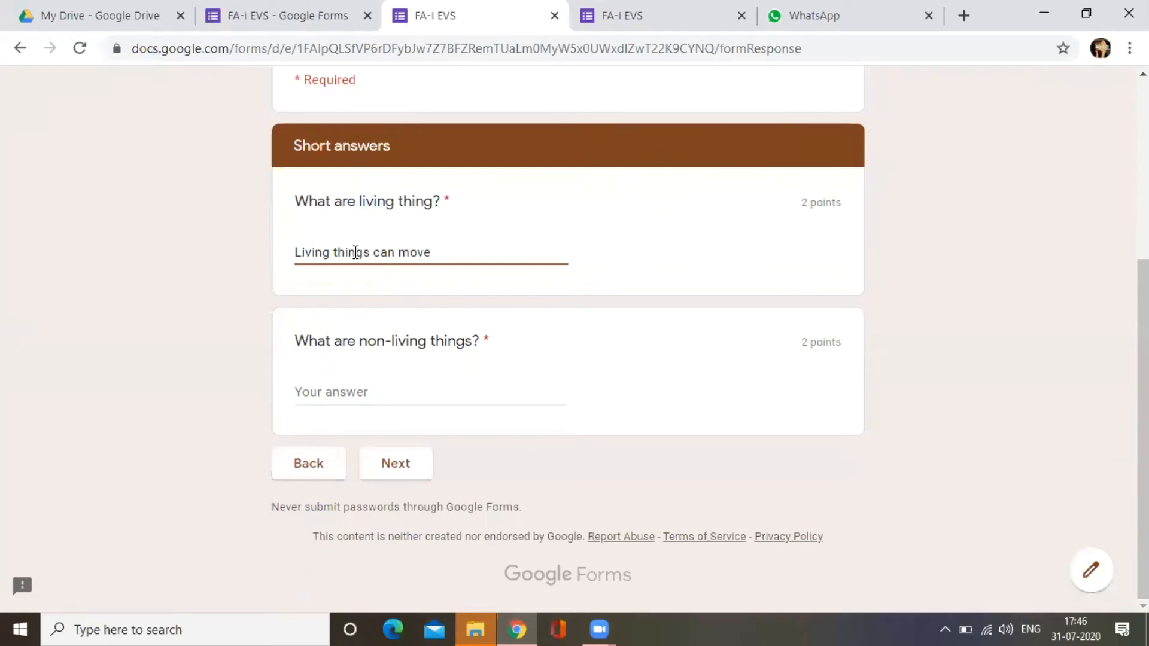
text(, breathe and grow)
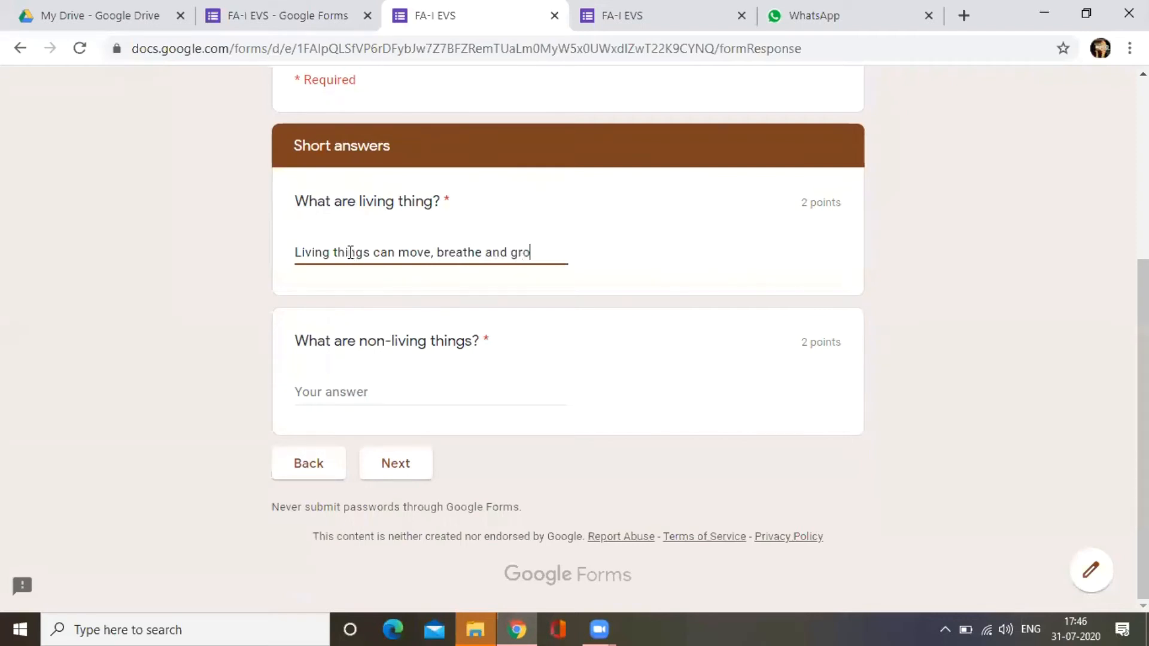
Step: Answer the non-living things question with "Non-Livings cannot move, breathe and grow" and continue to the Drawing section
click(399, 387)
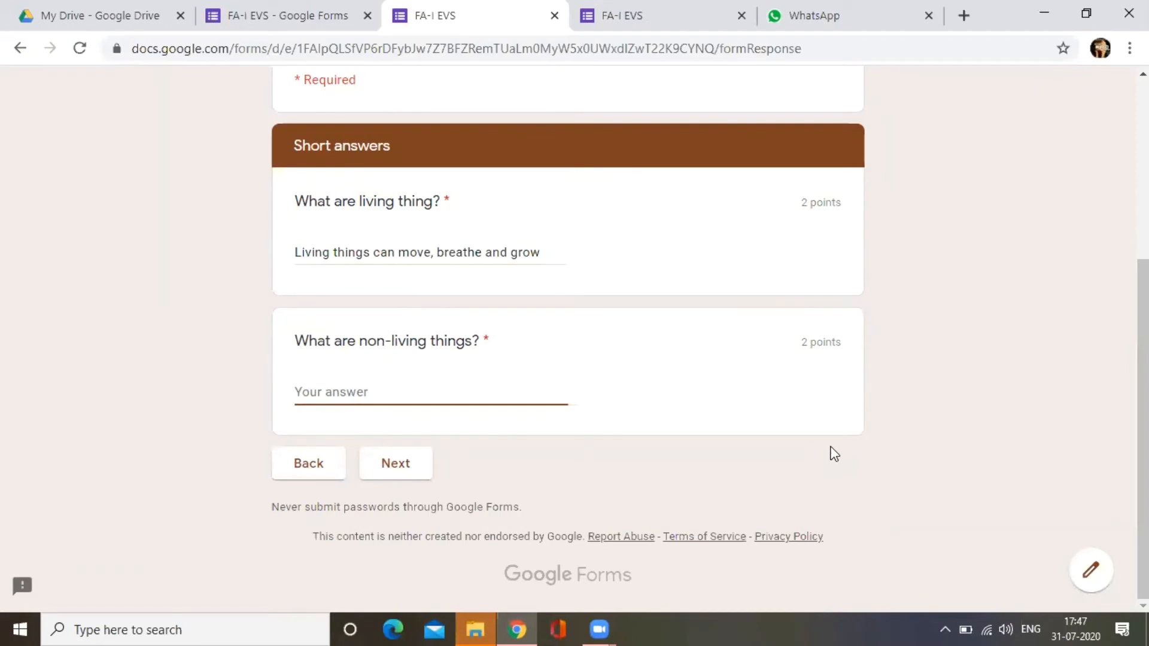
text(Non-Livings cannot)
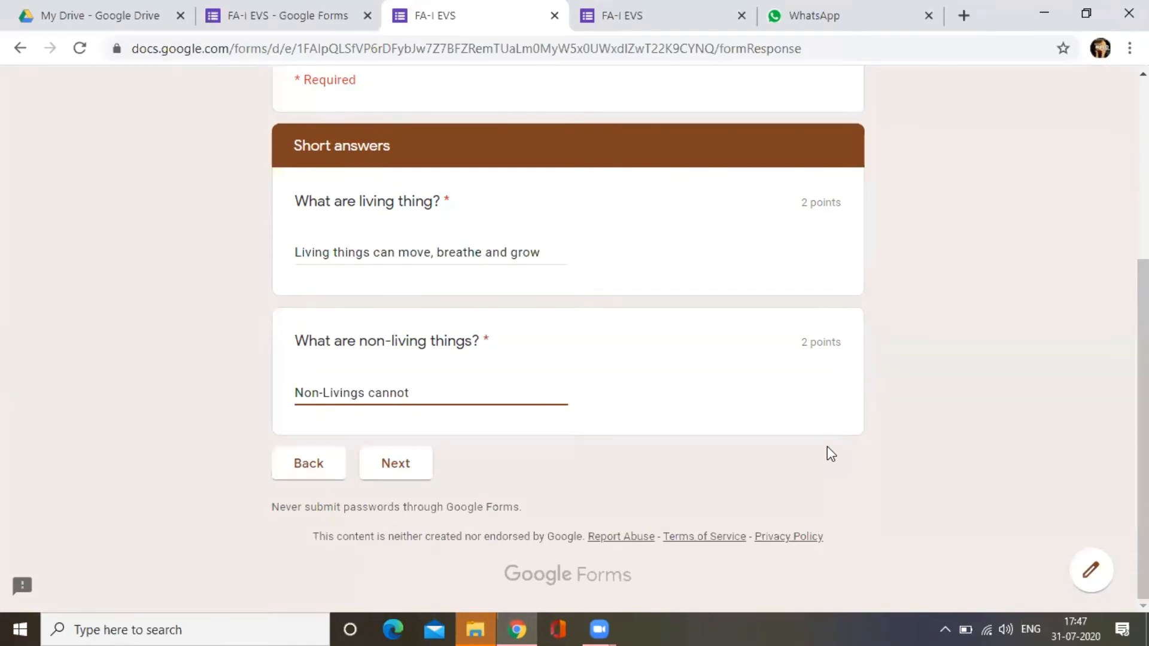
text( move, breathe and gr)
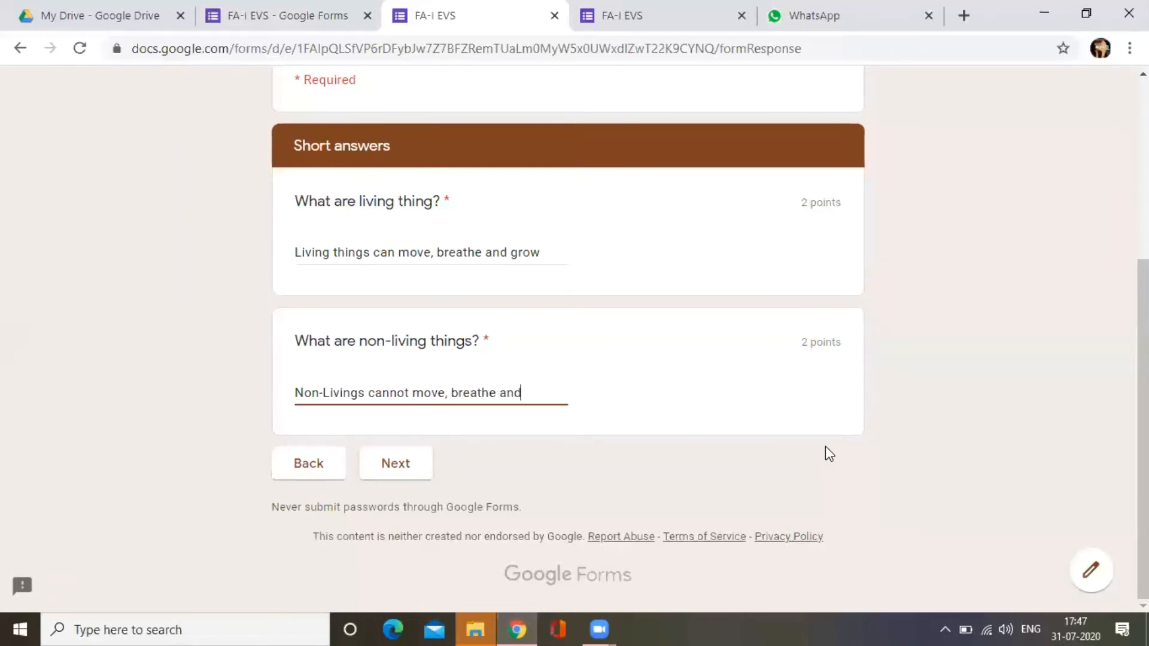
text(ow)
click(395, 470)
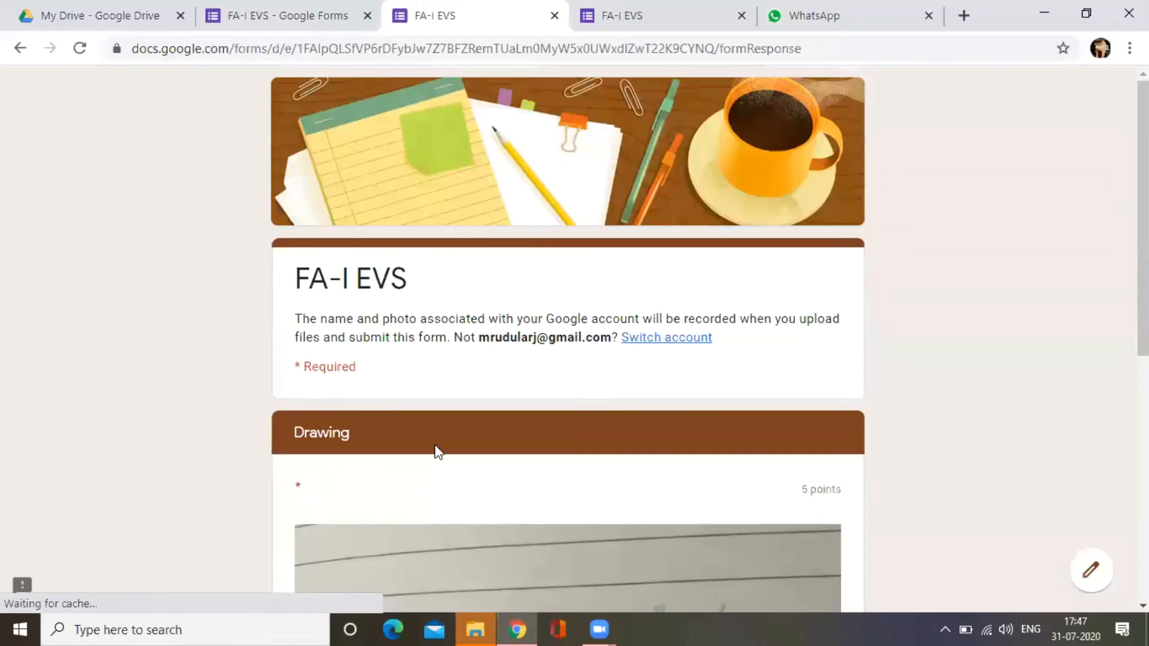
Step: Upload the school bag picture download.jpg from the Saved Pictures folder to the drawing question and submit the form
scroll(436, 451, down, 5)
scroll(440, 449, down, 2)
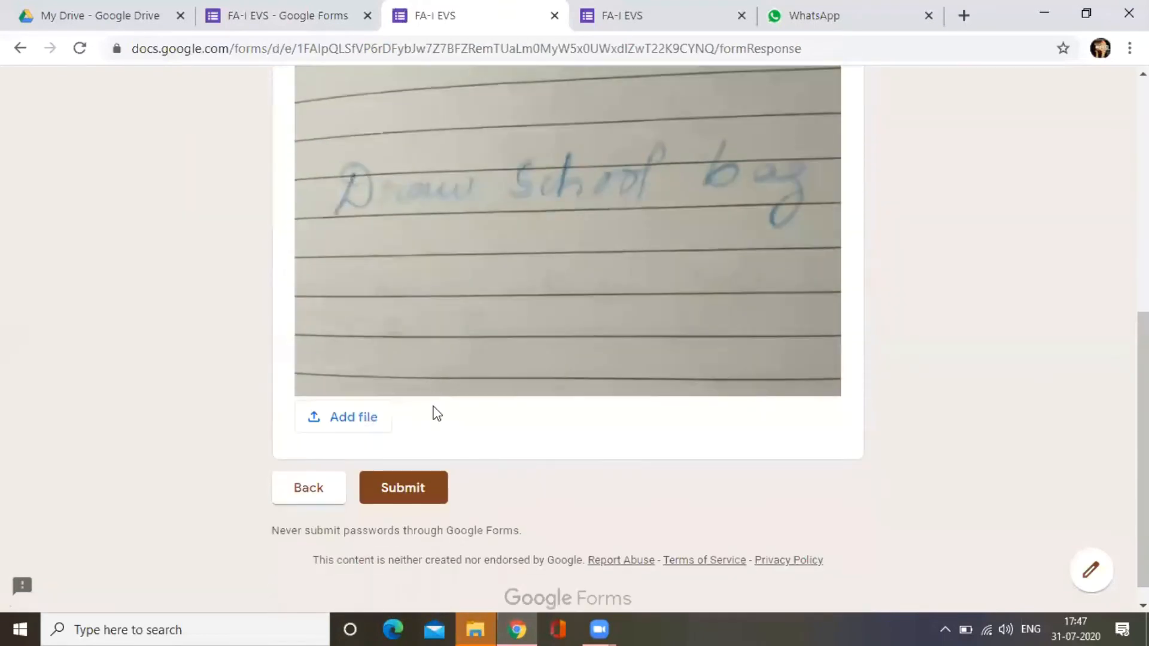
click(346, 419)
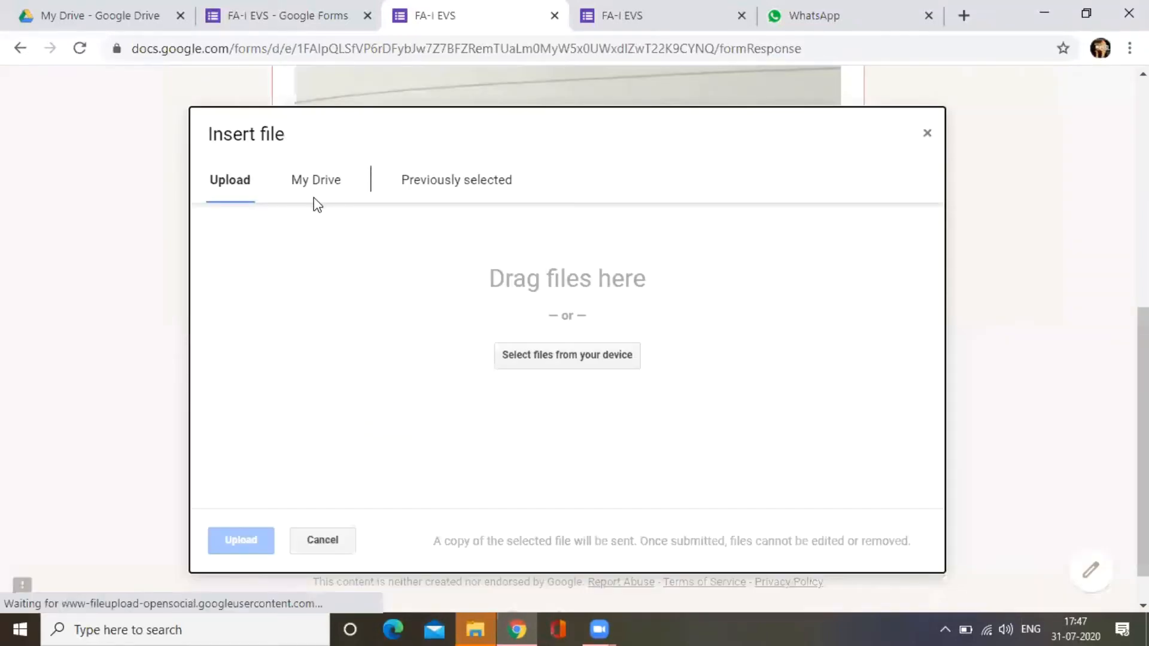
click(554, 362)
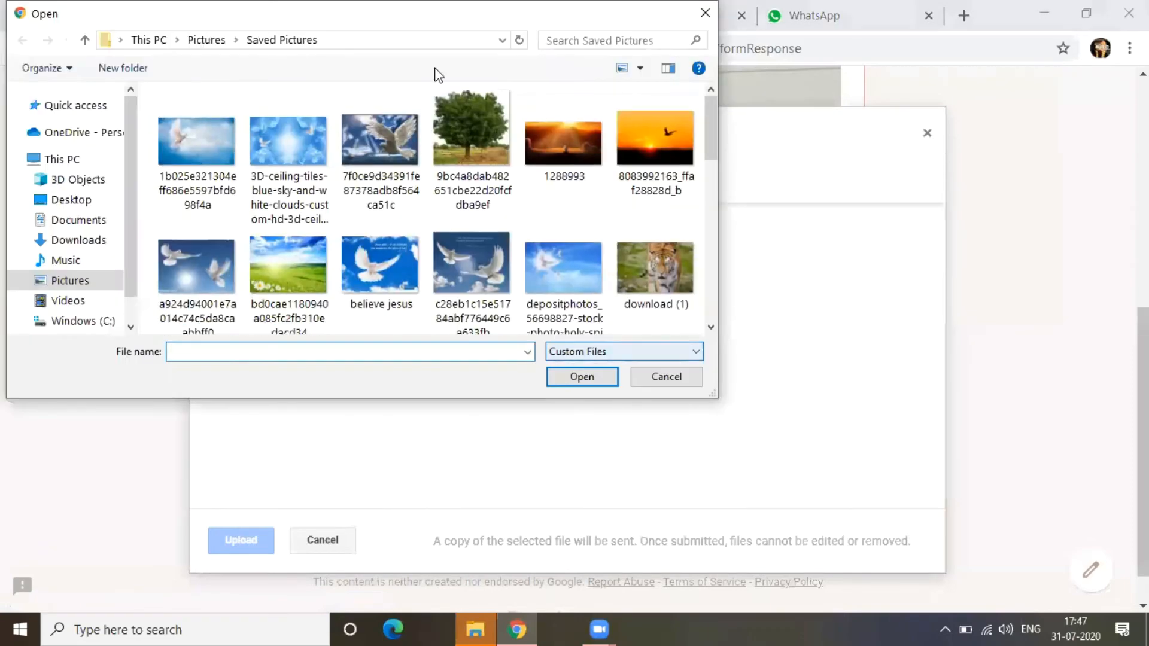
scroll(500, 192, down, 3)
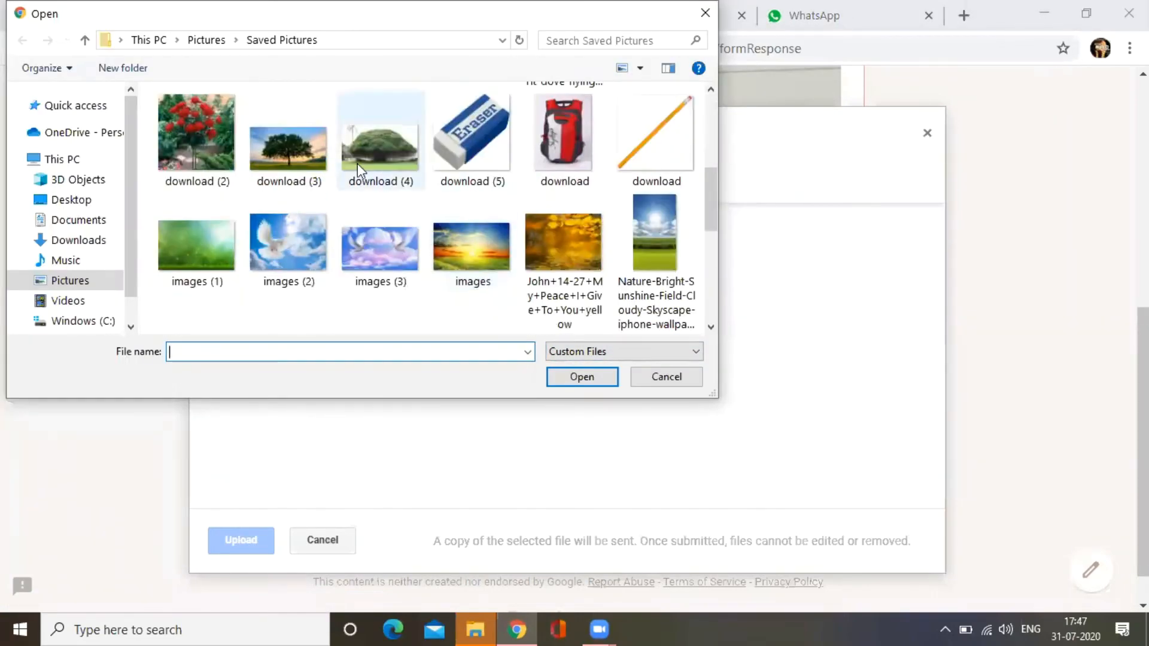
click(574, 139)
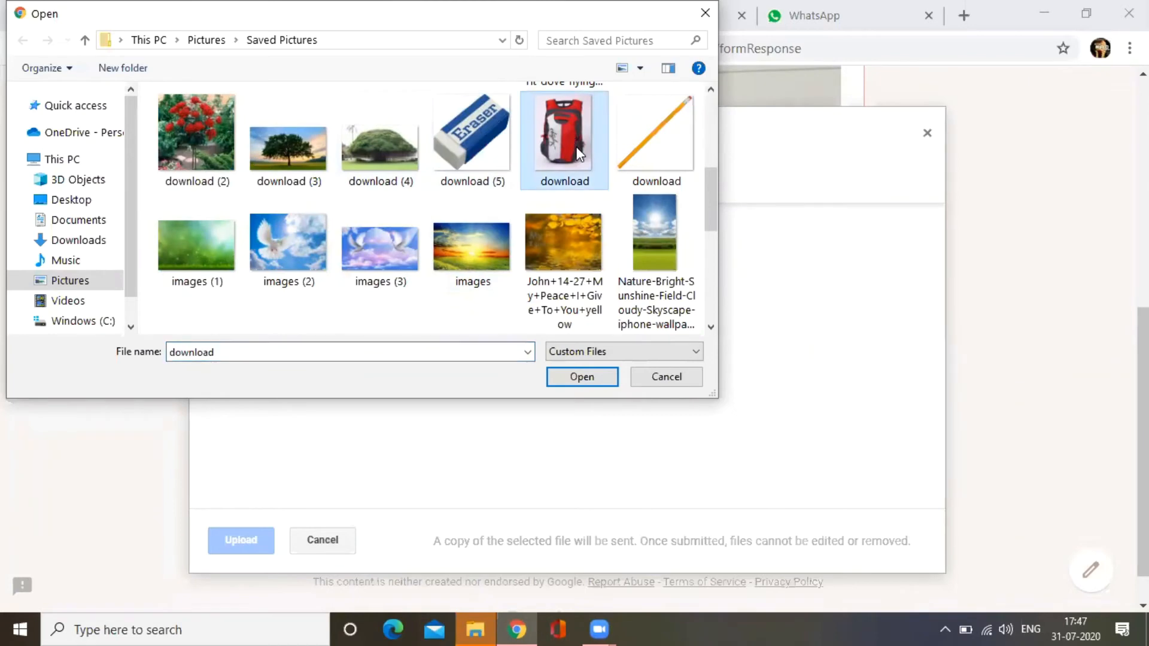
click(578, 377)
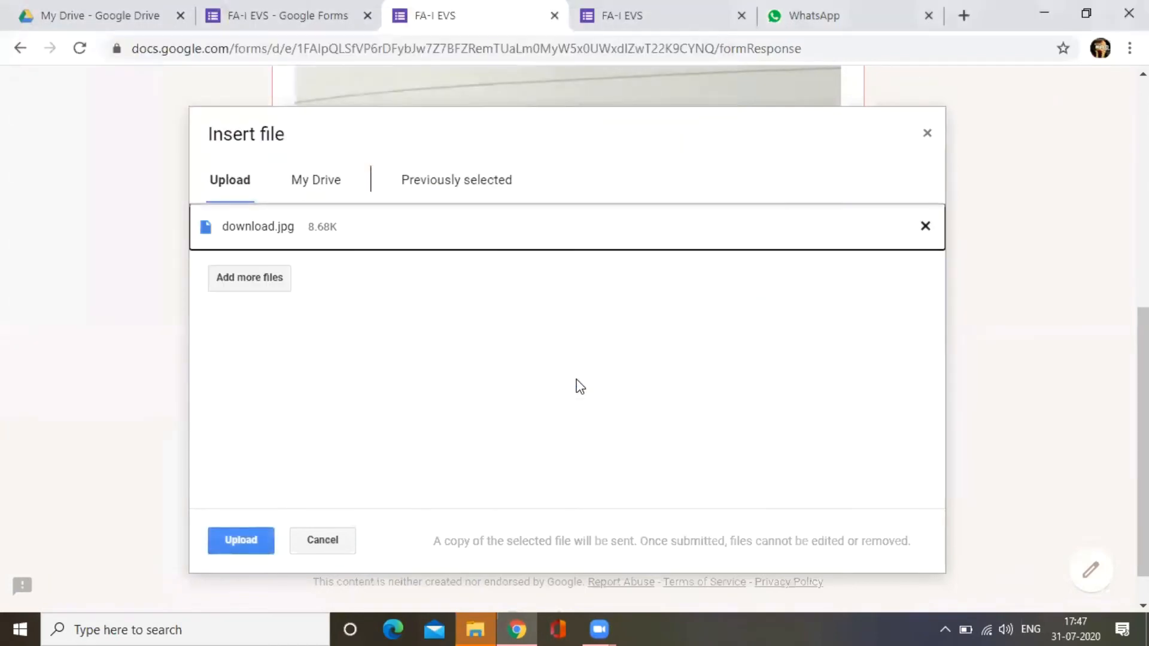
click(245, 546)
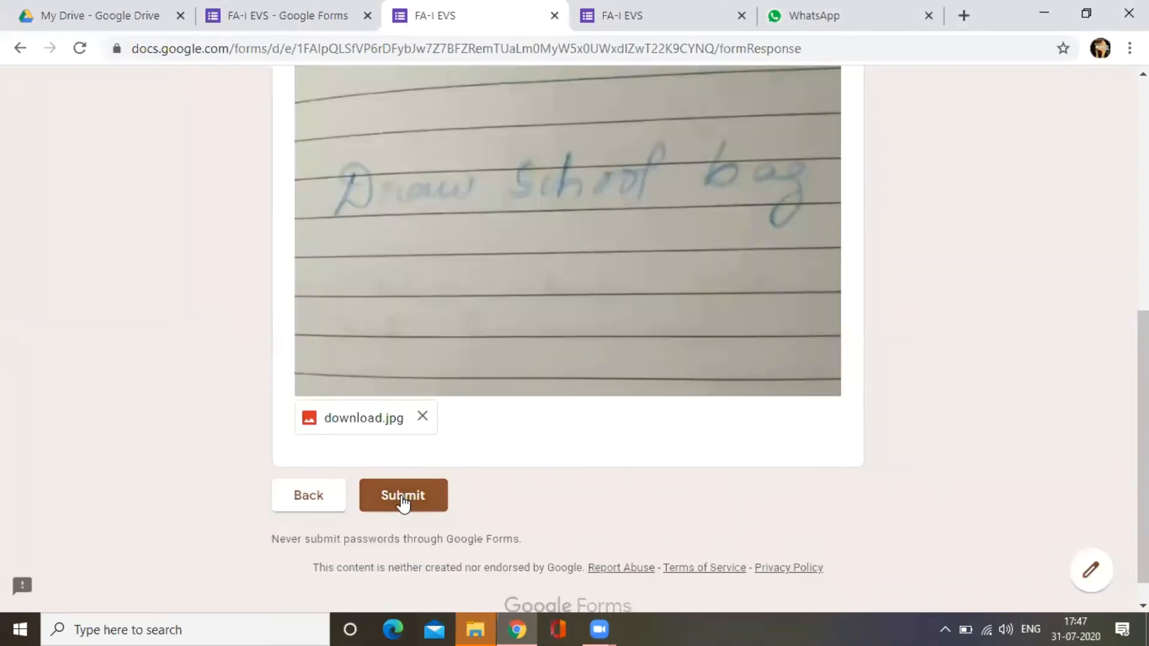
click(402, 501)
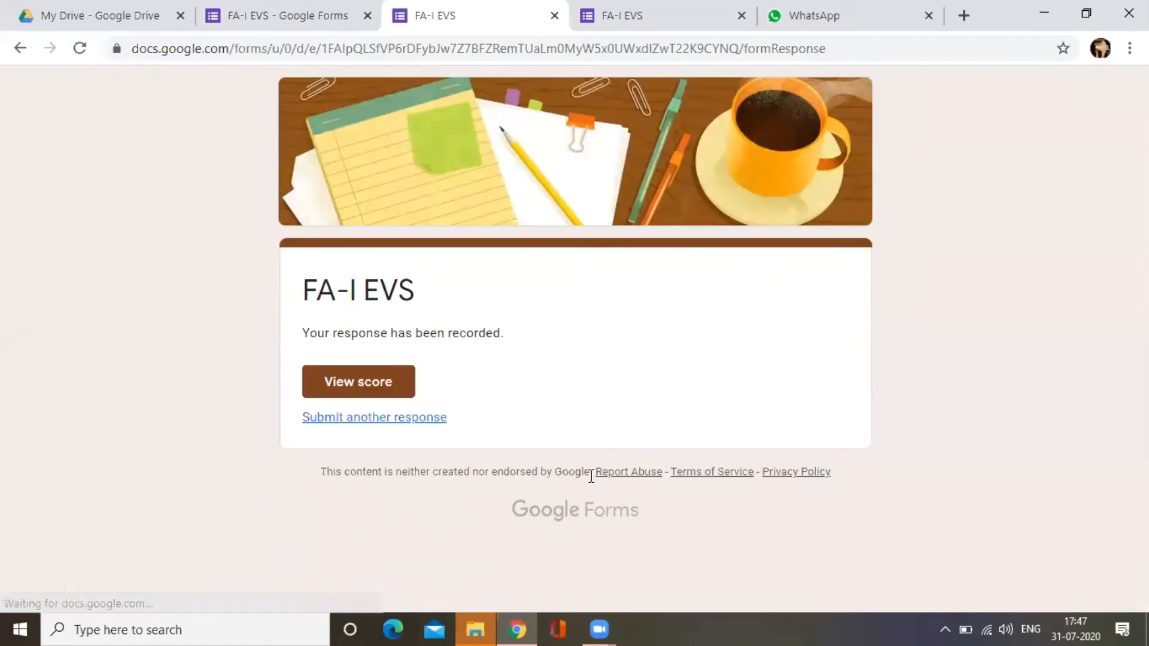
Step: Review the submitted response's total points and recorded answers on its score page, and return to the form editor
click(362, 392)
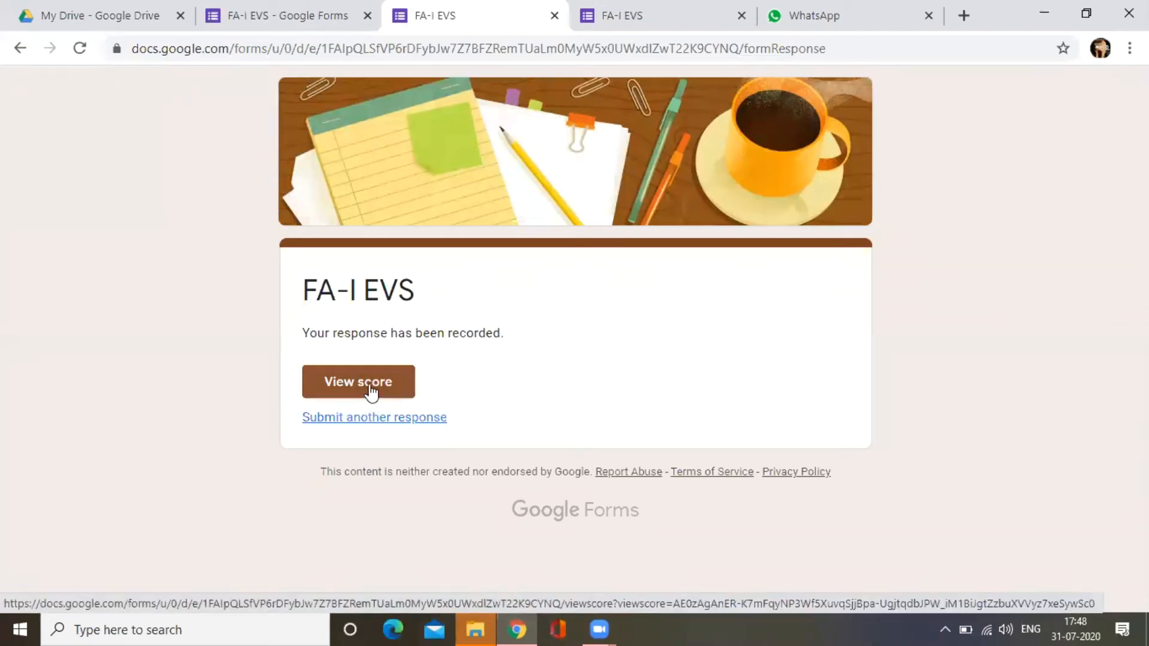
click(369, 386)
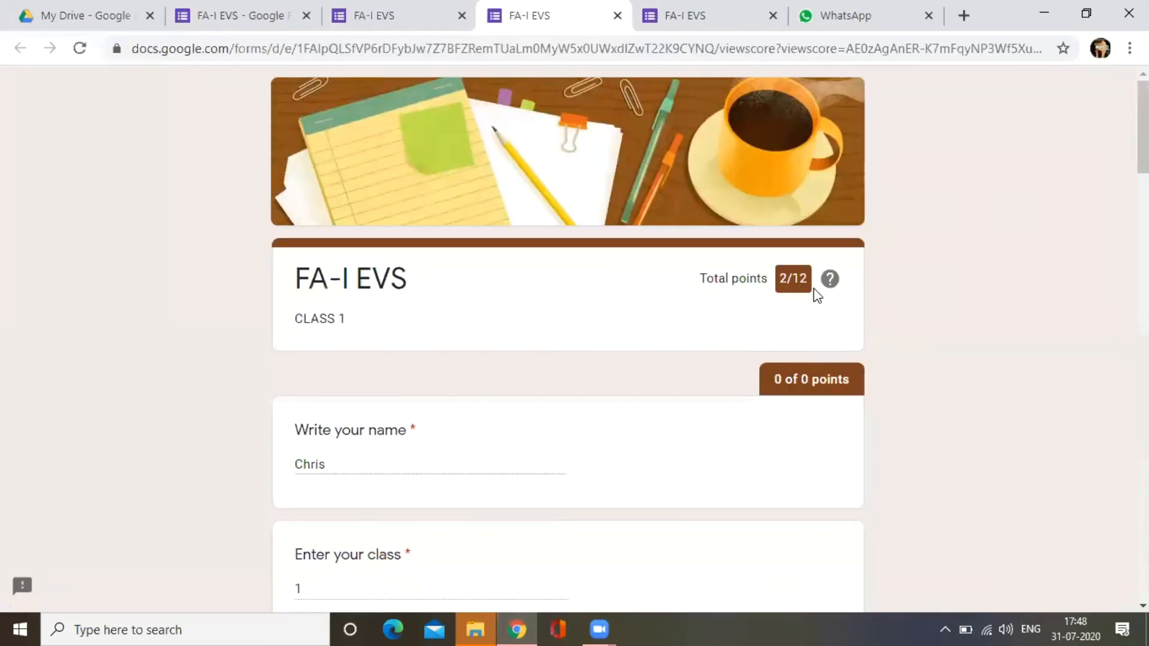
scroll(806, 305, down, 2)
scroll(806, 306, down, 1)
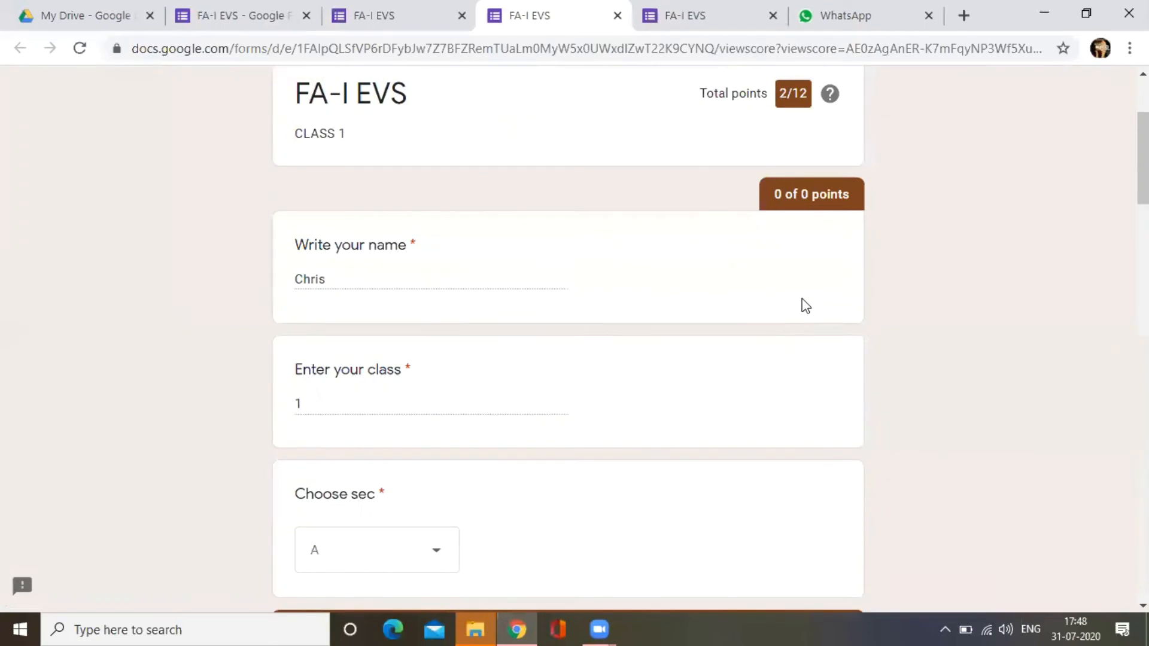
scroll(805, 305, up, 2)
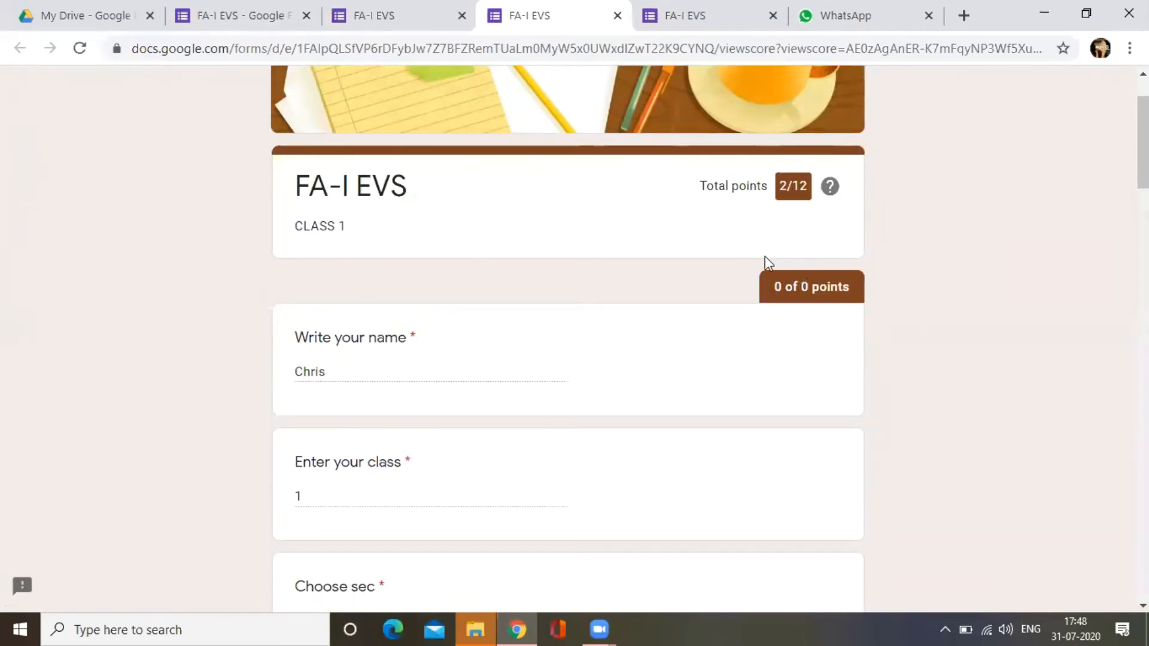
scroll(766, 261, down, 1)
scroll(765, 262, down, 3)
scroll(766, 261, up, 5)
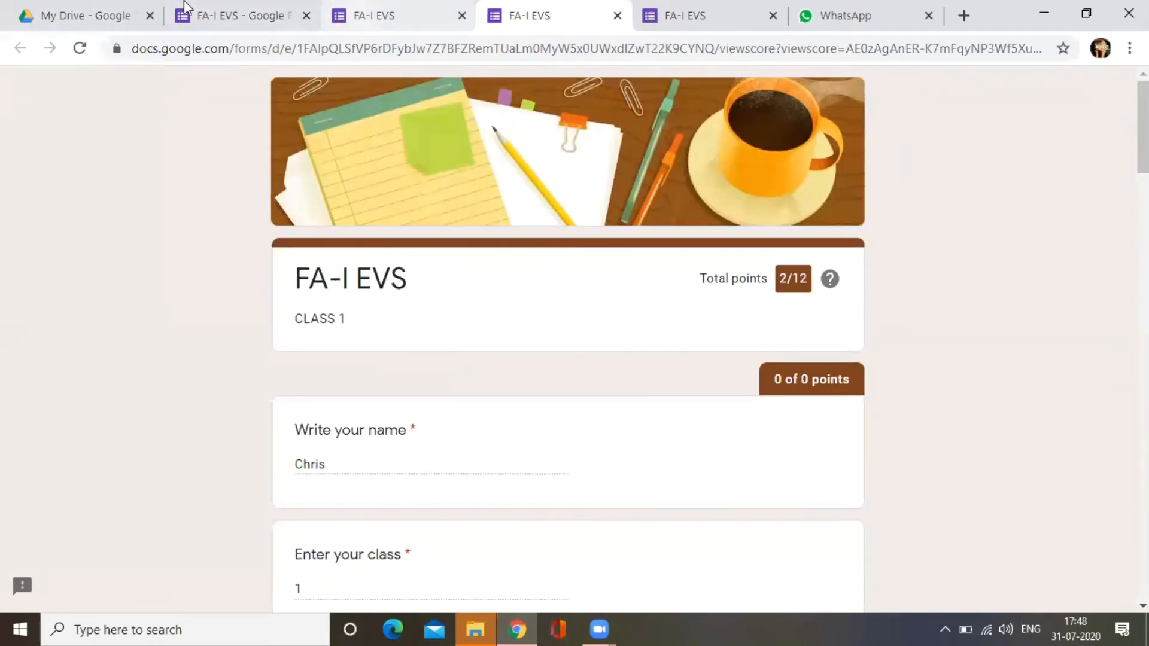
click(239, 16)
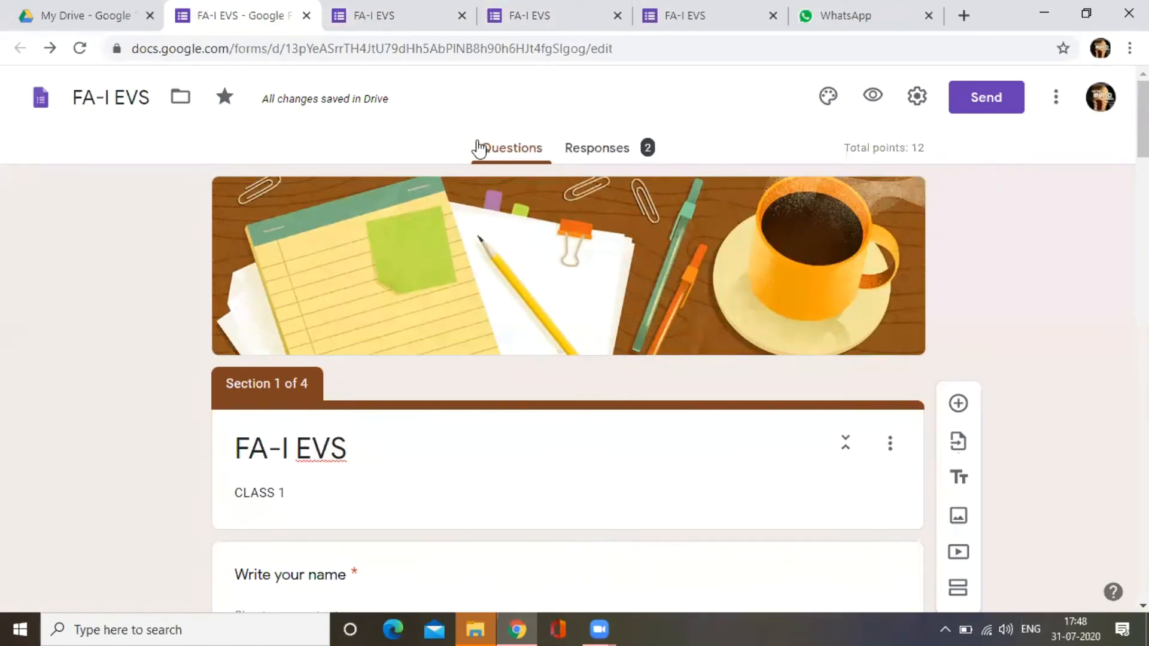
Step: Review the form's response summary, including the score insights, points distribution and frequently missed questions
click(617, 156)
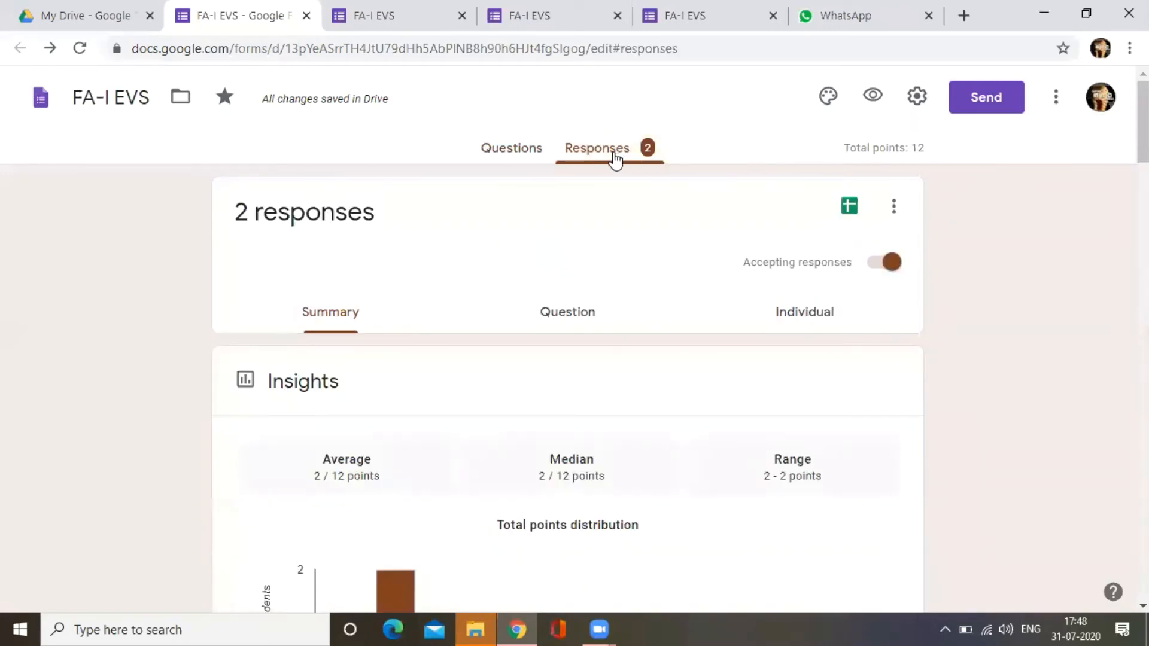
scroll(611, 198, down, 2)
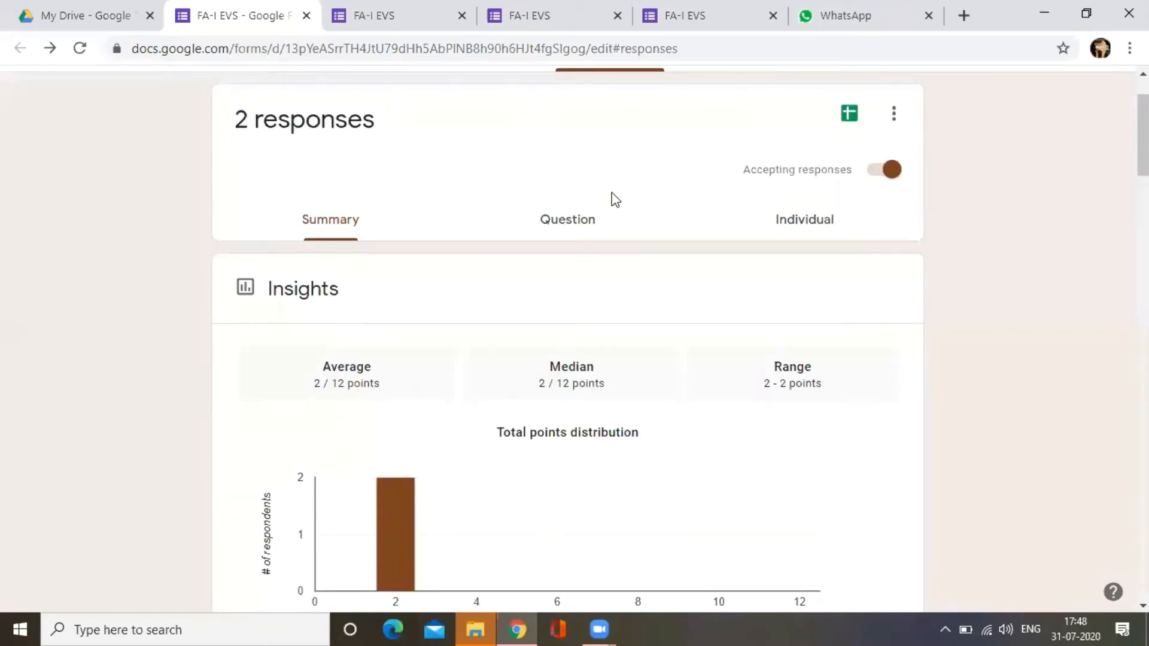
scroll(613, 198, up, 2)
scroll(606, 201, down, 2)
scroll(606, 203, down, 2)
scroll(415, 215, up, 4)
scroll(419, 302, down, 4)
scroll(420, 303, down, 7)
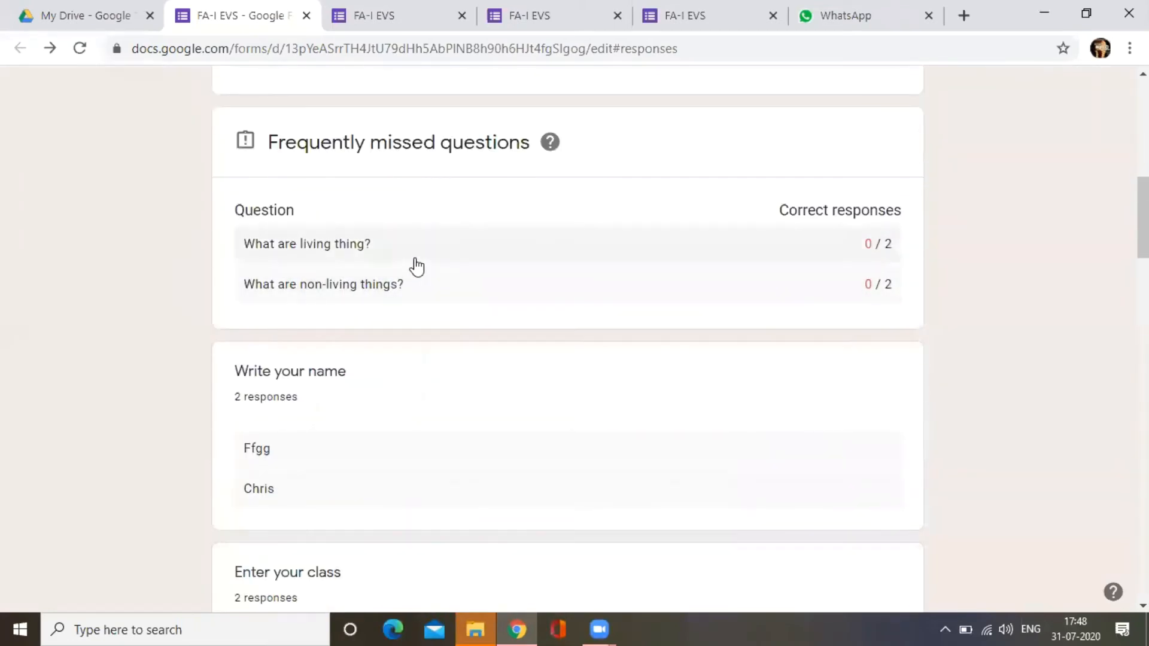
scroll(418, 267, up, 7)
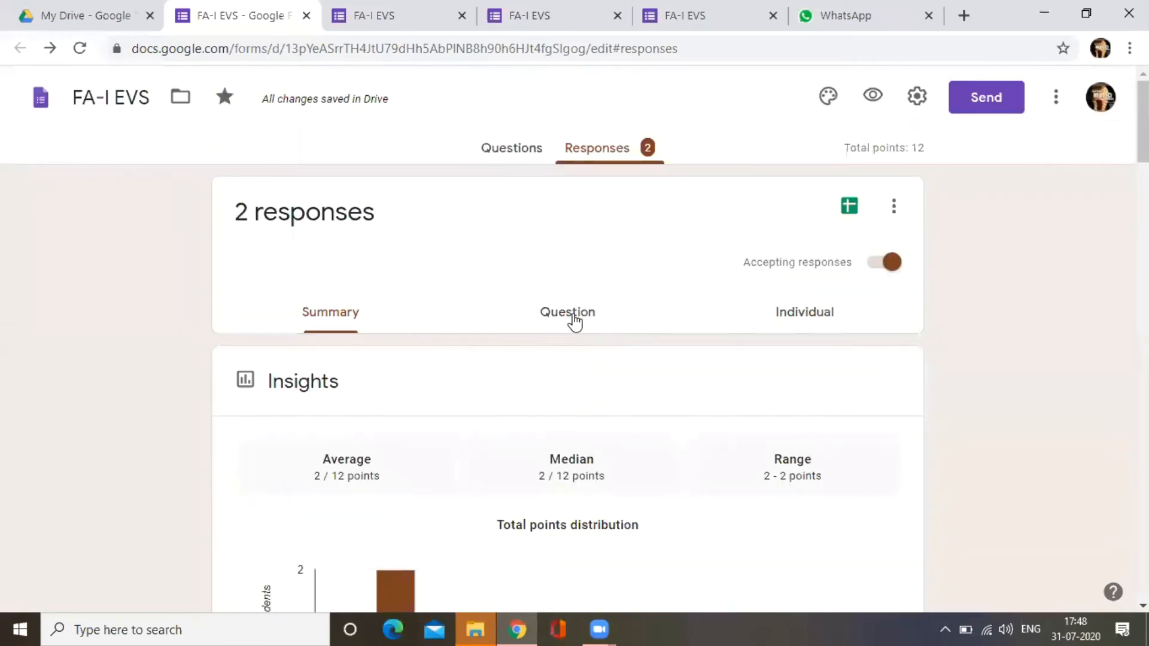
Step: View the collected responses by question for "Write your name"
click(573, 316)
scroll(544, 470, down, 1)
scroll(538, 419, down, 2)
scroll(533, 329, up, 3)
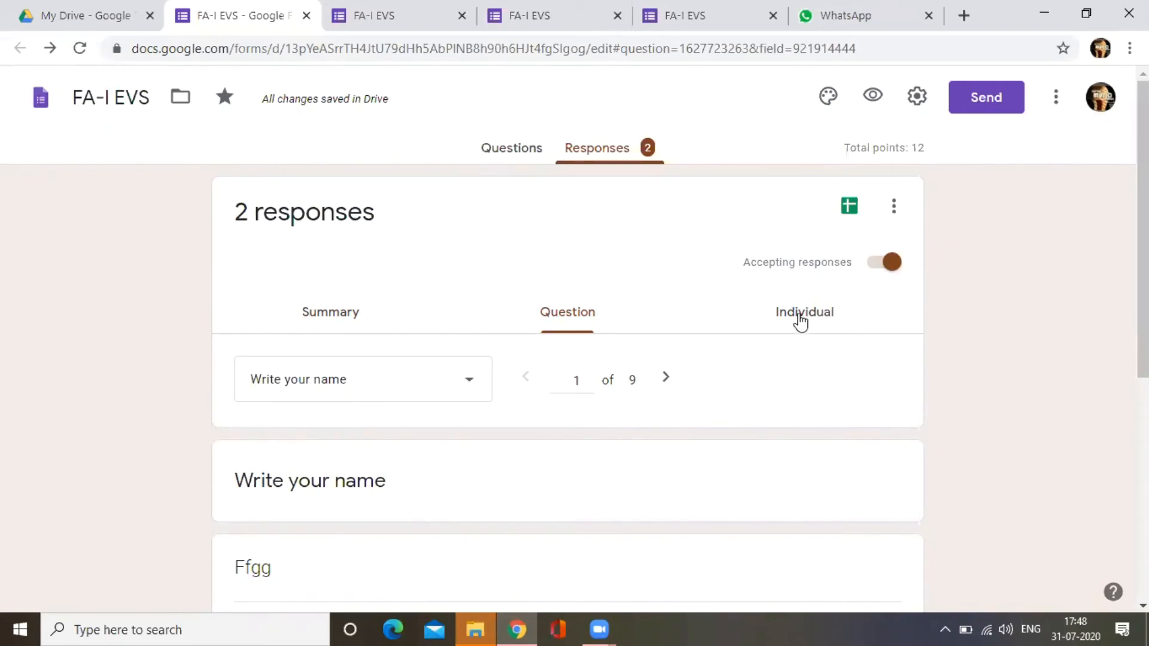
Step: View the responses individually, moving to the second response and returning to the first
click(800, 320)
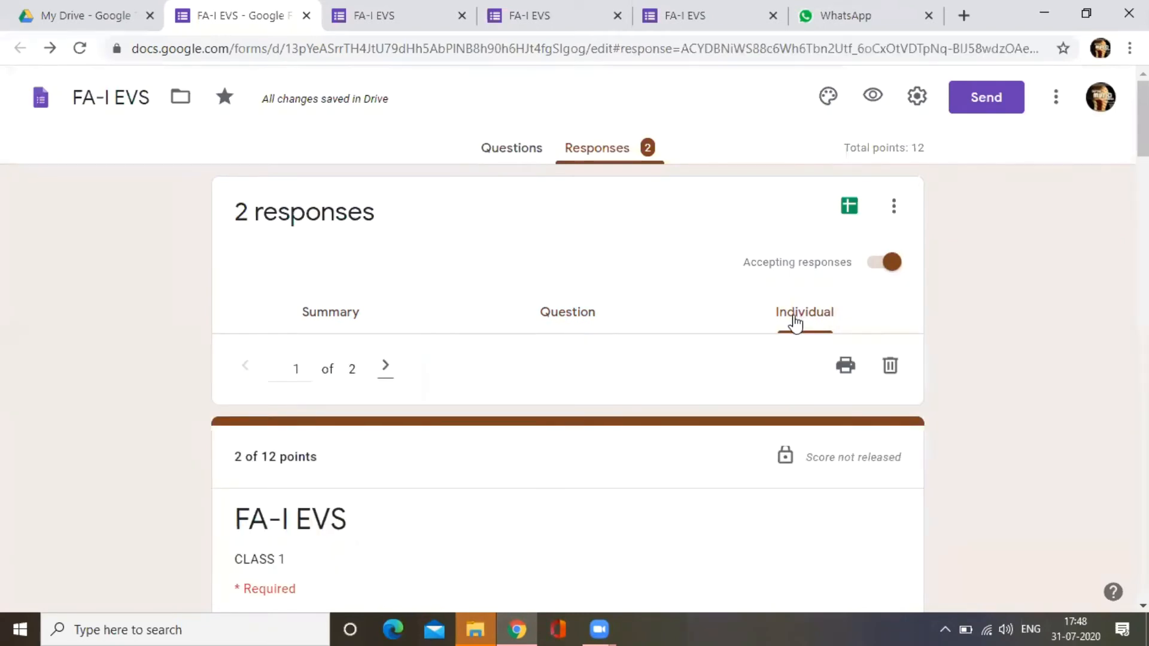
scroll(784, 326, down, 2)
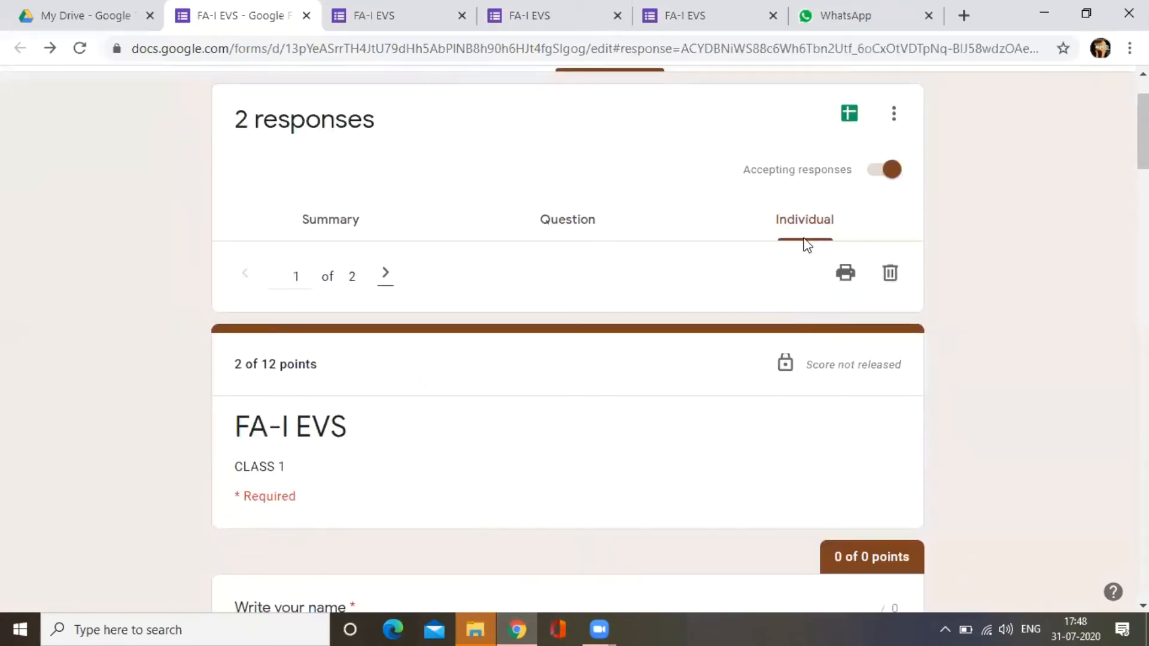
scroll(508, 320, down, 4)
scroll(389, 198, up, 2)
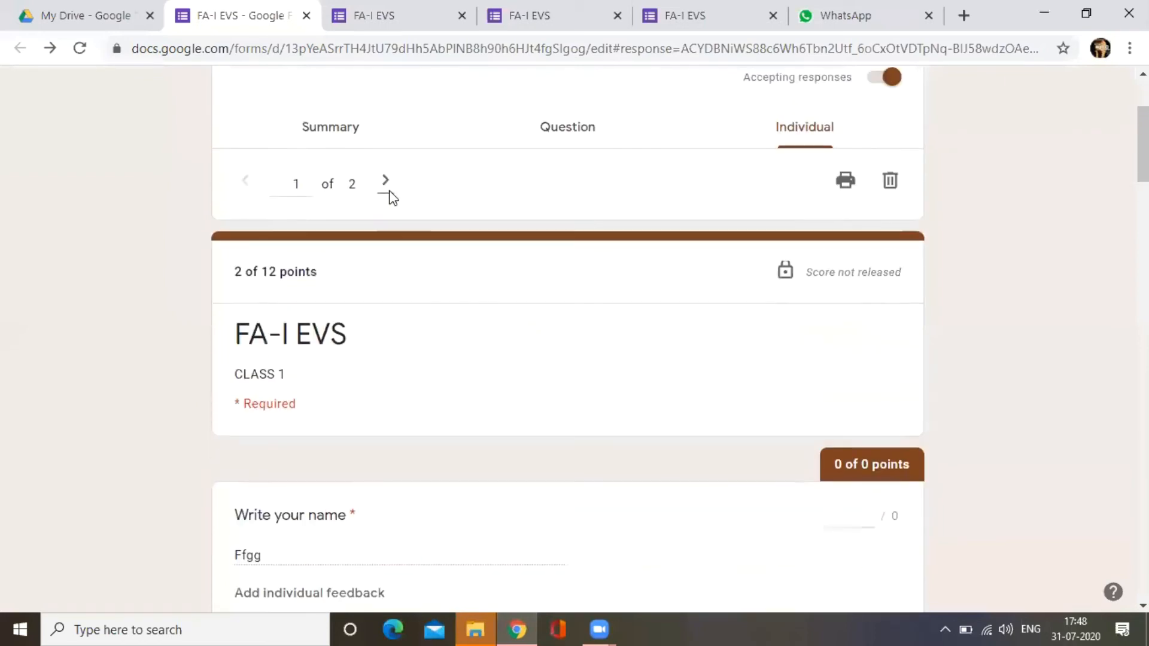
click(385, 179)
scroll(419, 284, down, 1)
scroll(422, 285, down, 2)
scroll(426, 284, up, 2)
click(247, 181)
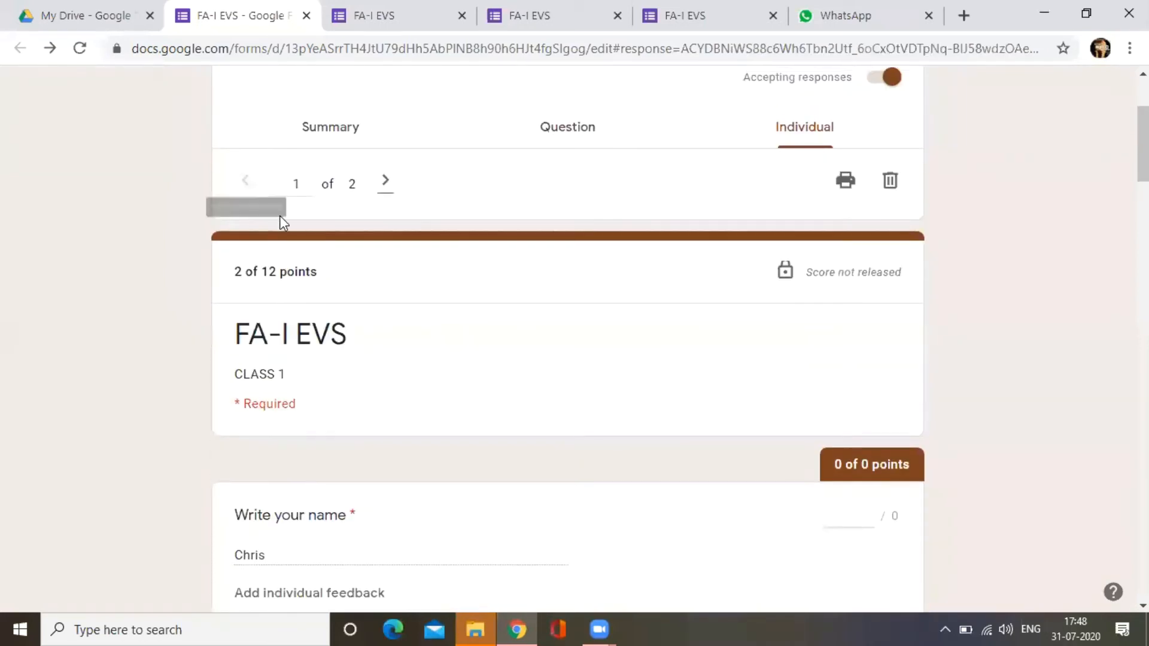
scroll(433, 403, down, 5)
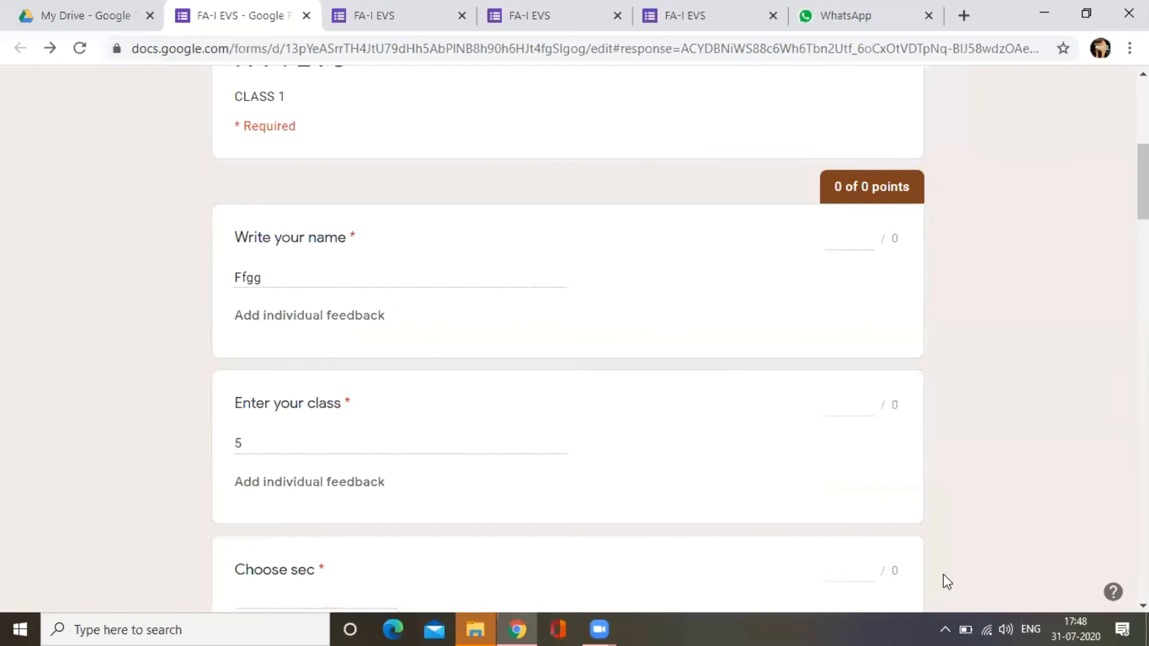
scroll(689, 401, up, 8)
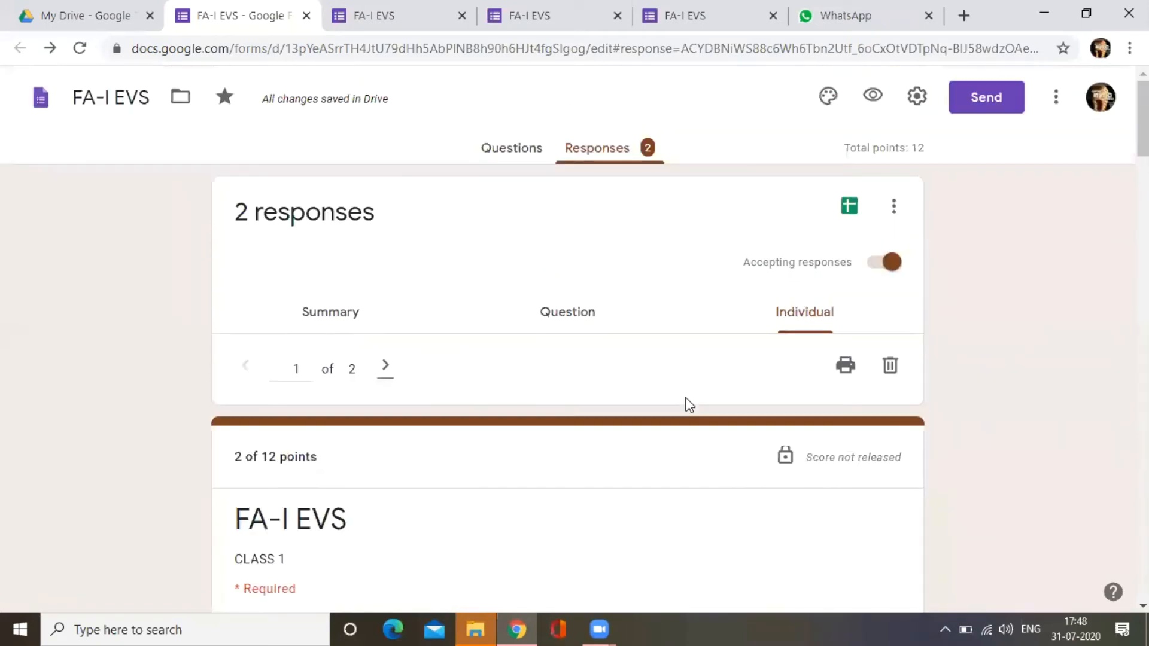
scroll(413, 396, down, 1)
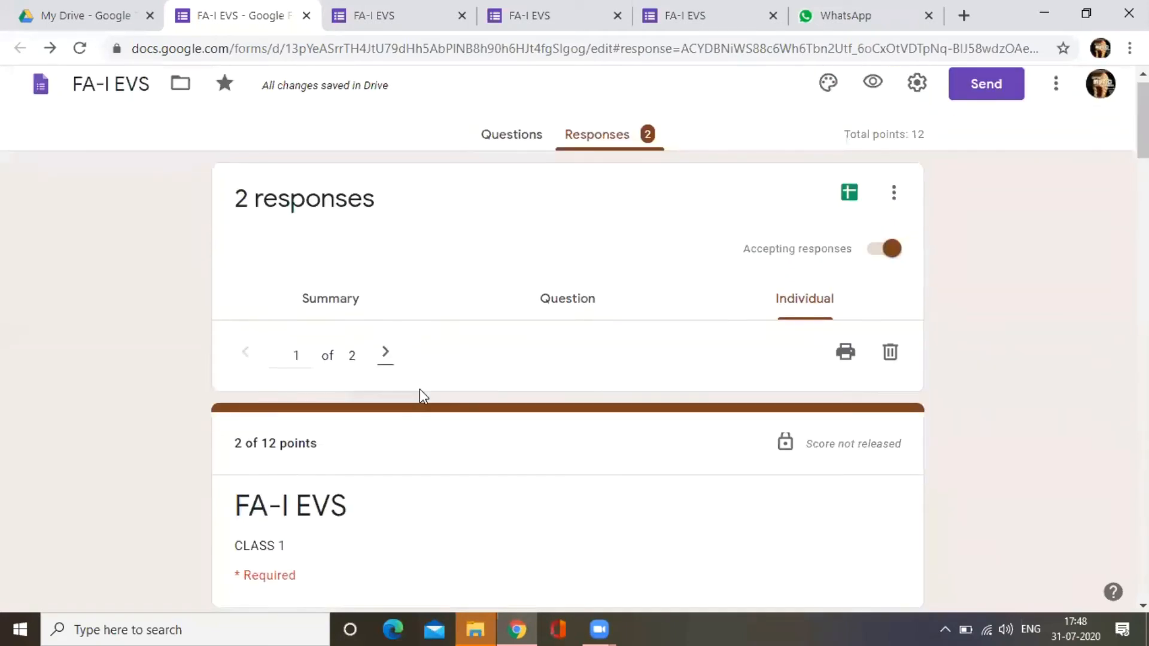
scroll(421, 395, down, 3)
scroll(418, 389, up, 3)
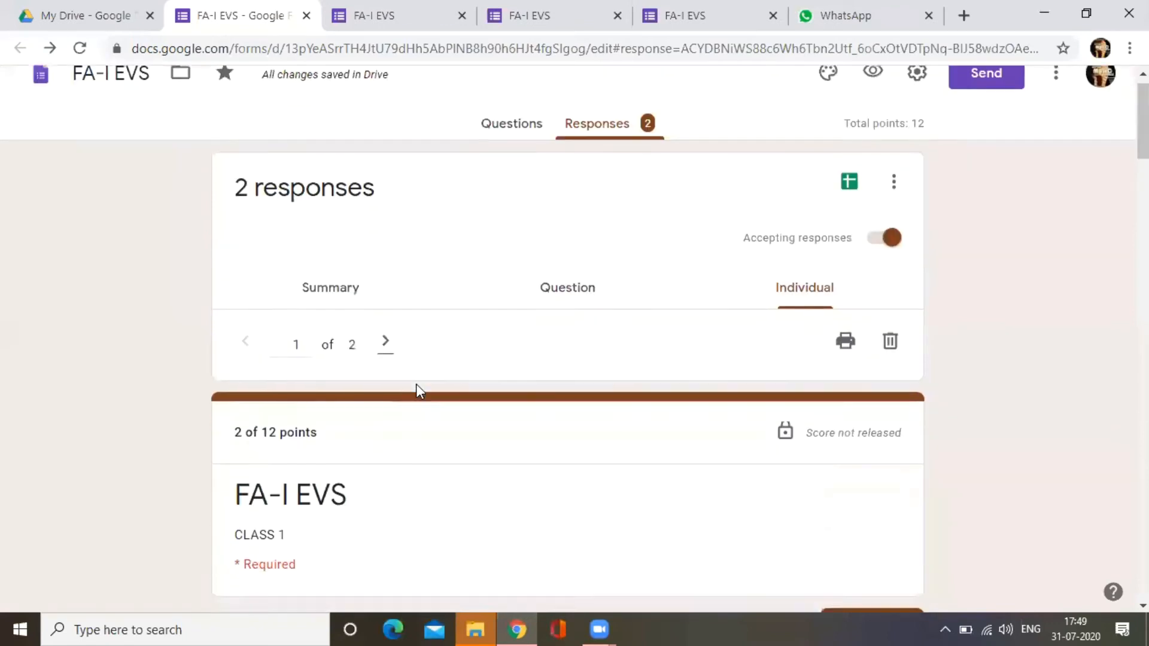
scroll(420, 392, down, 3)
scroll(420, 392, down, 2)
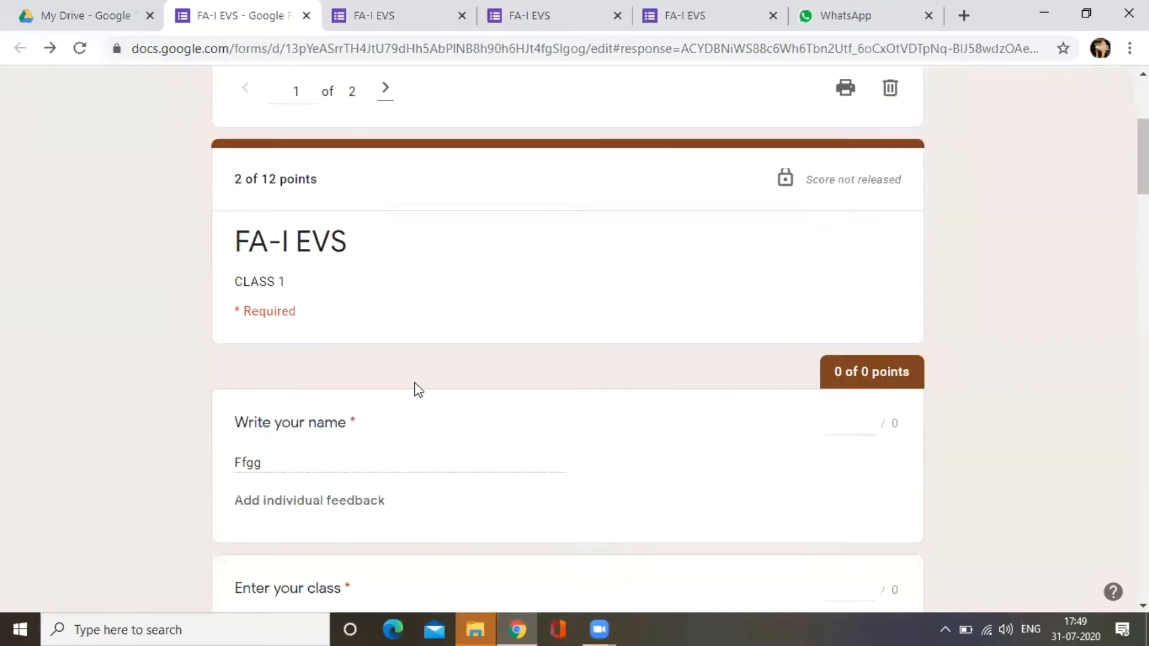
scroll(417, 388, down, 3)
scroll(413, 383, up, 6)
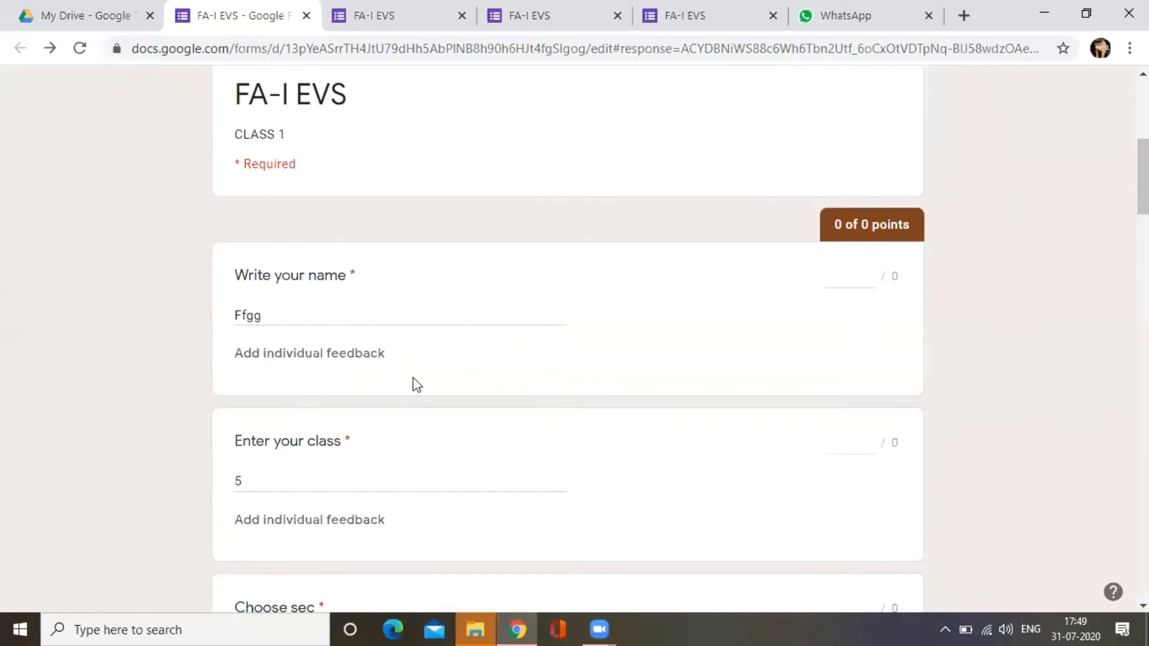
scroll(414, 347, down, 1)
scroll(412, 276, up, 2)
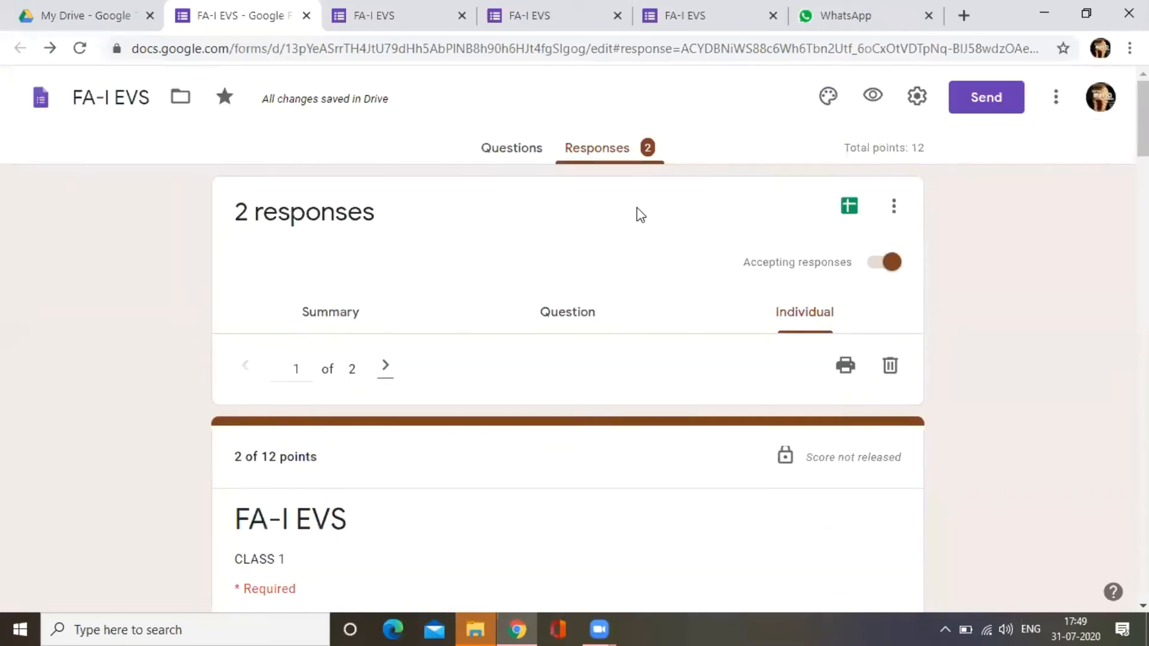
Step: Examine the first individual response's name, class, section and multiple-choice answers with their marking
click(626, 158)
scroll(508, 442, down, 2)
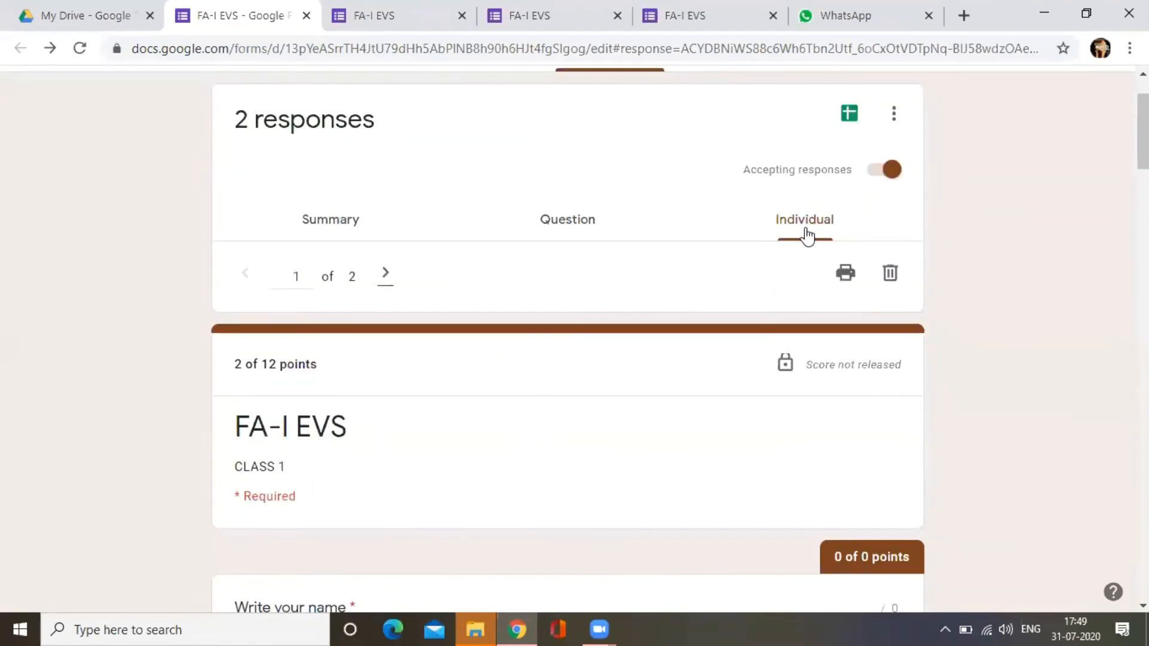
scroll(383, 401, down, 5)
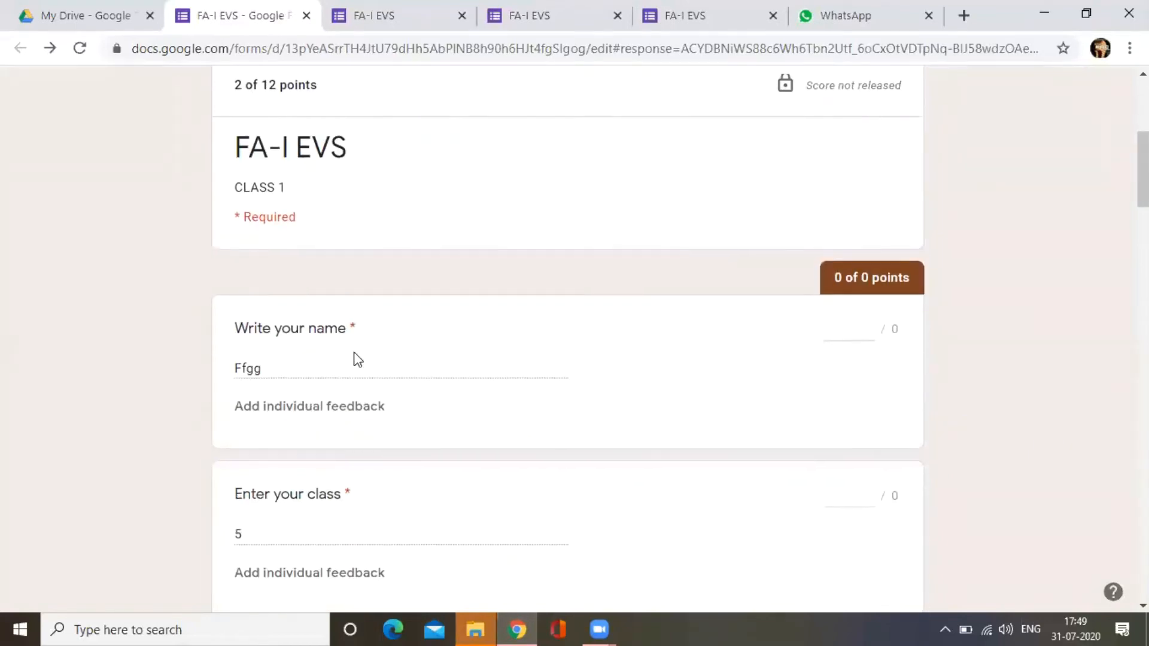
scroll(359, 353, down, 3)
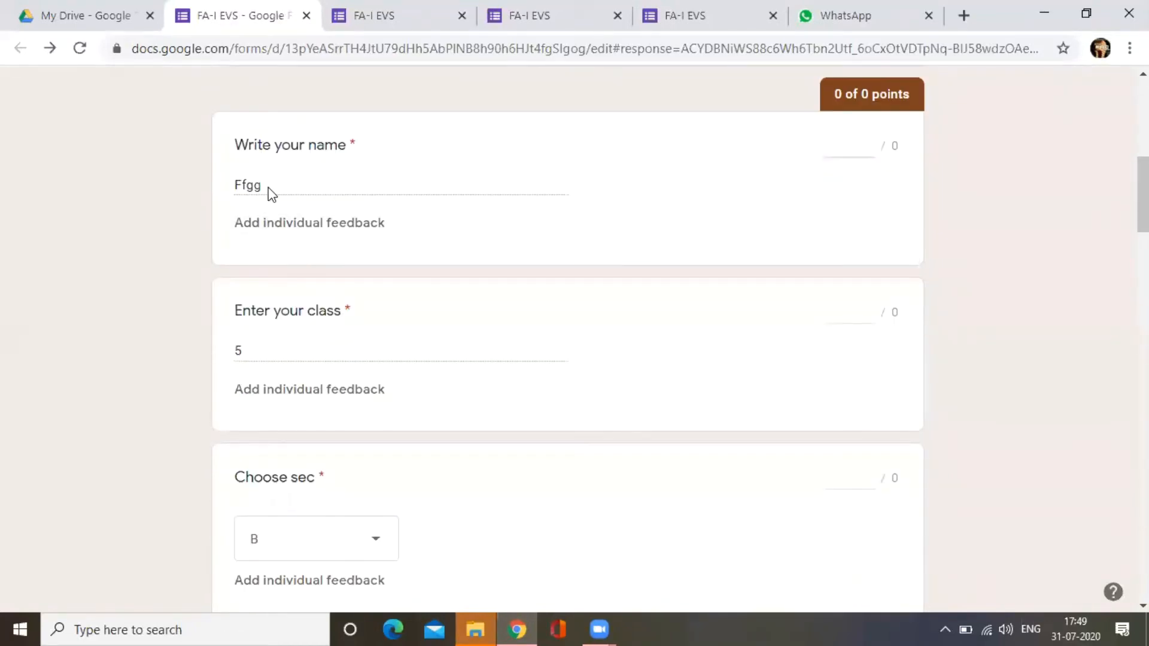
scroll(293, 237, down, 3)
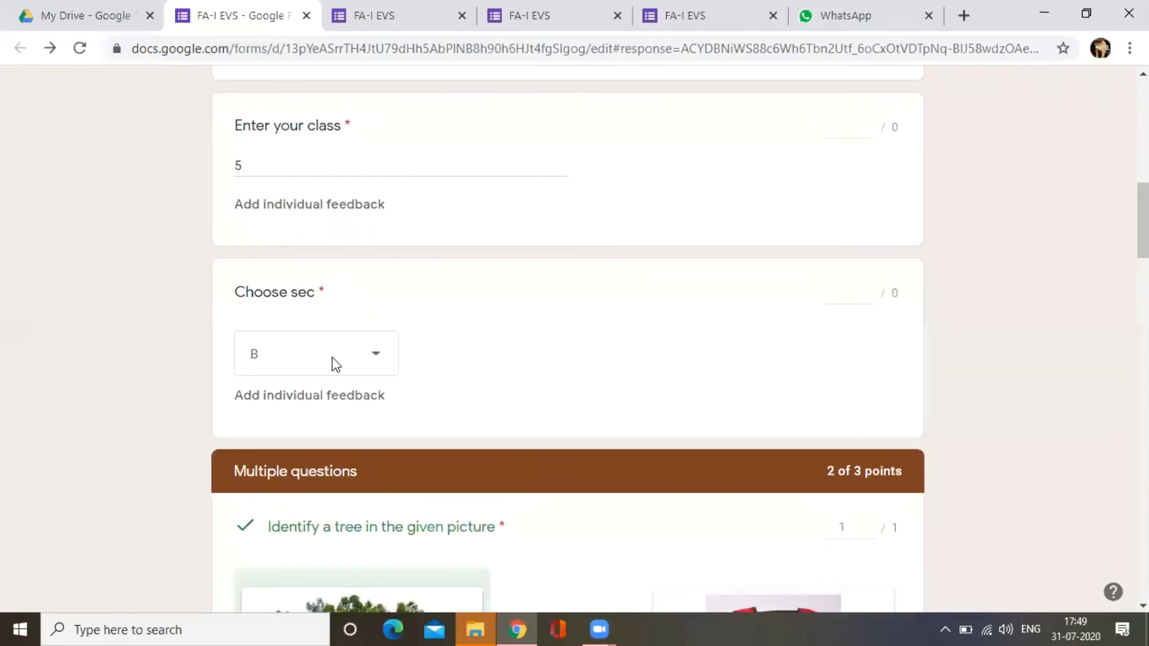
scroll(333, 359, down, 2)
scroll(334, 363, down, 3)
scroll(351, 440, down, 3)
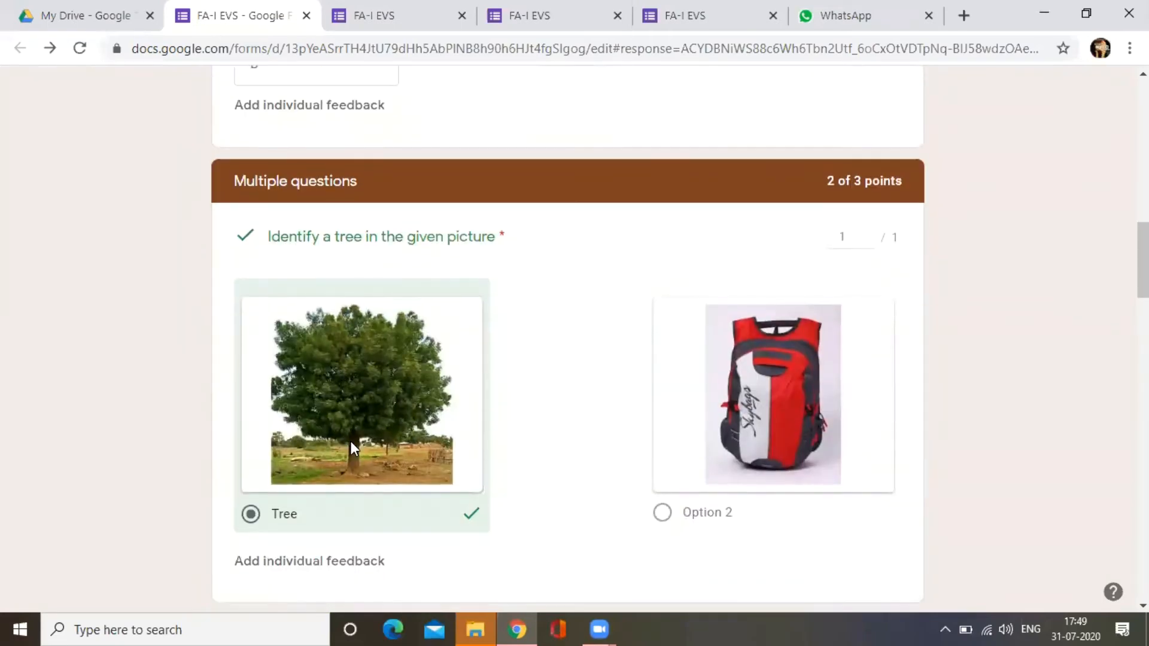
scroll(455, 362, down, 3)
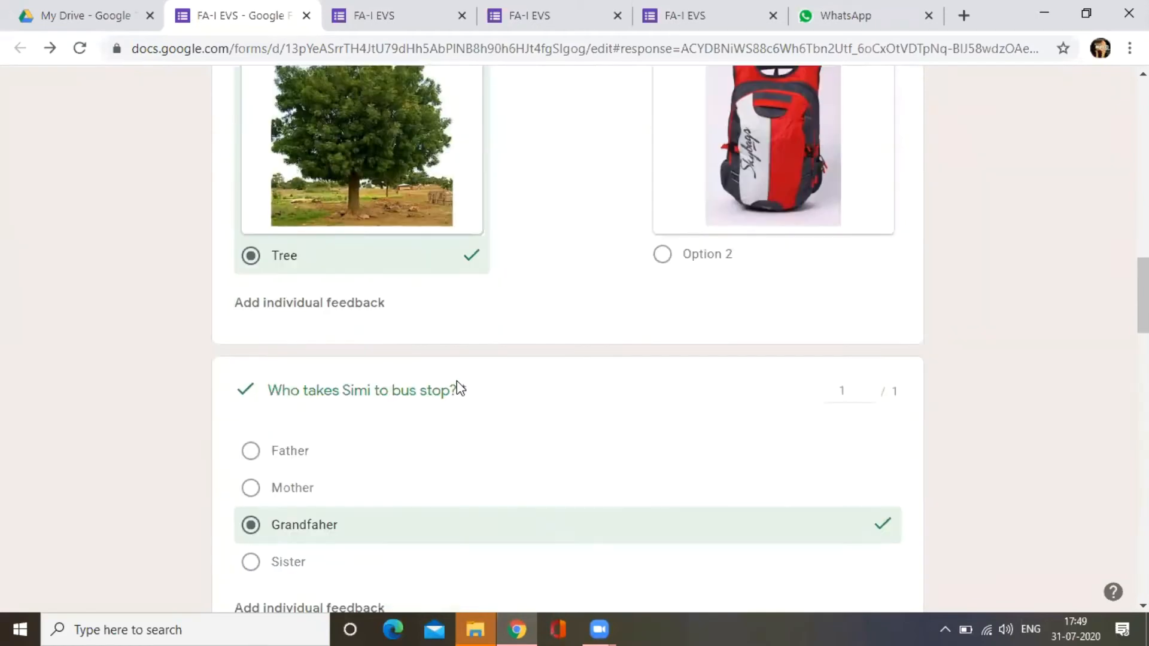
scroll(480, 428, down, 2)
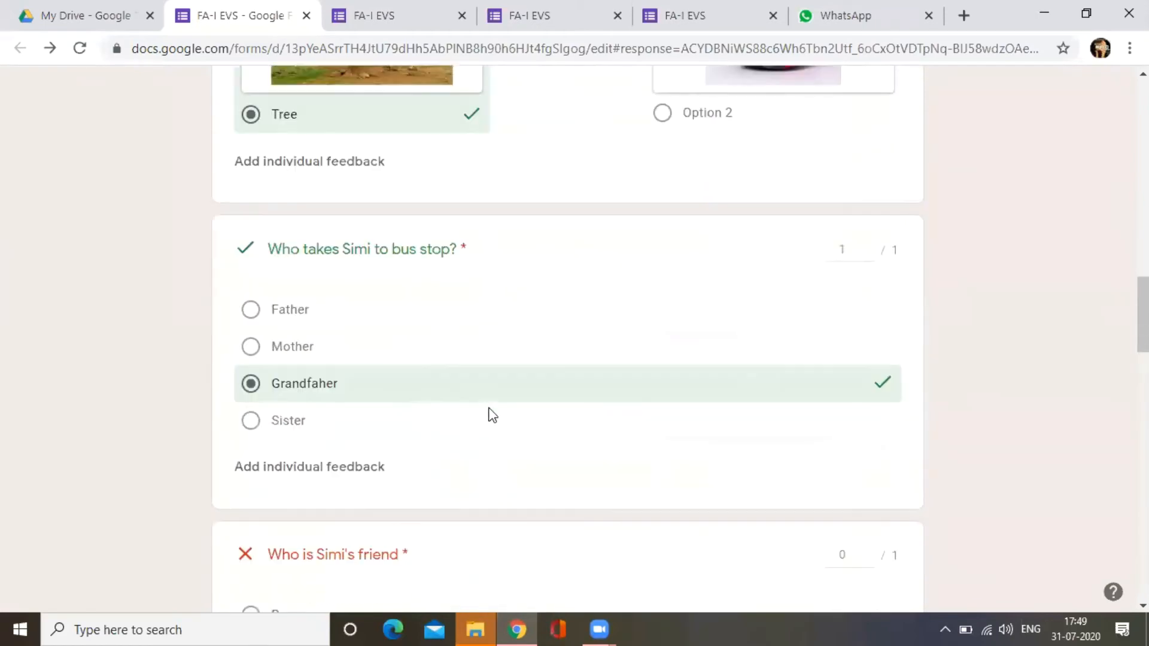
scroll(515, 429, down, 5)
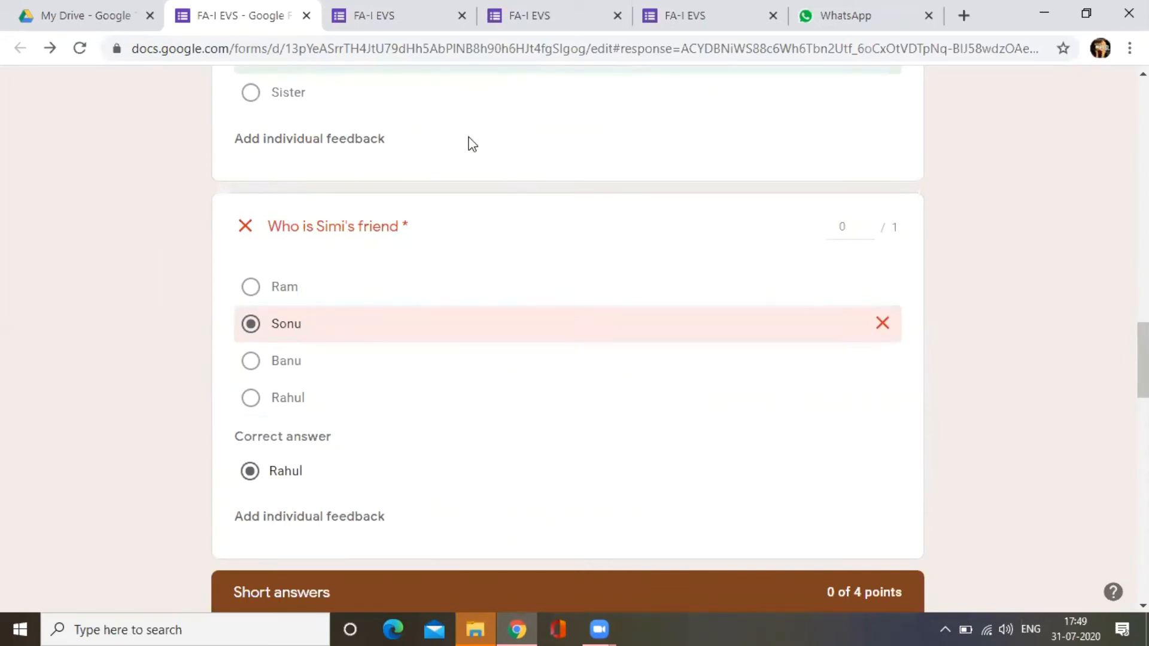
Step: Examine the same response's short answers on living and non-living things, with their correct answers and feedback
scroll(400, 395, down, 6)
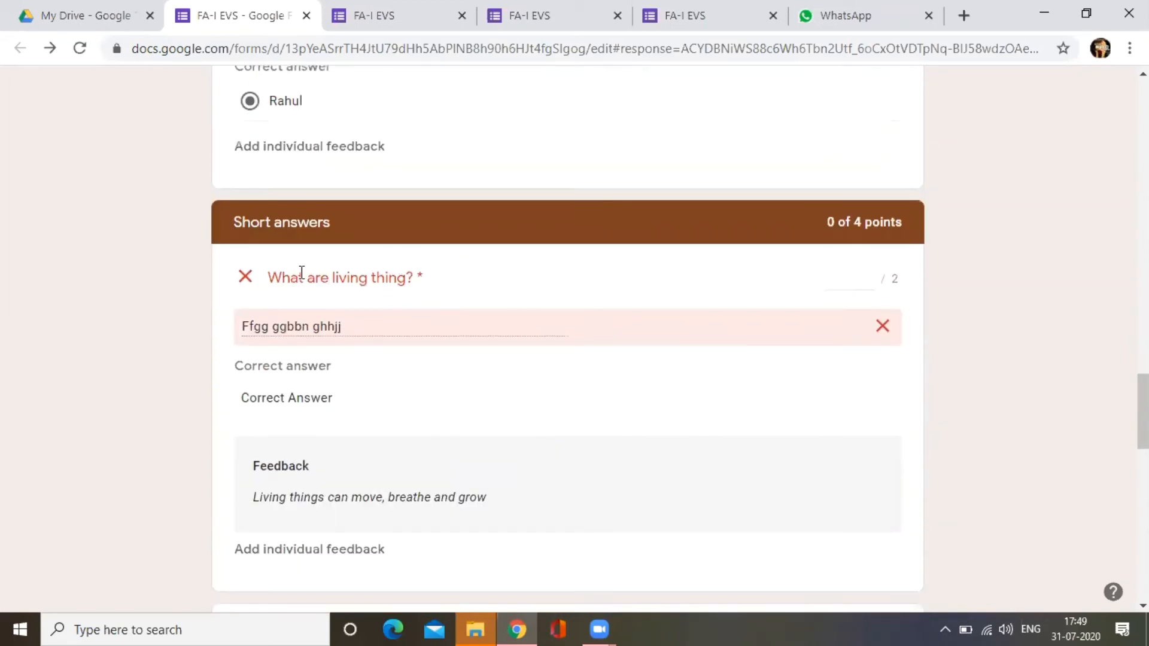
scroll(286, 350, down, 2)
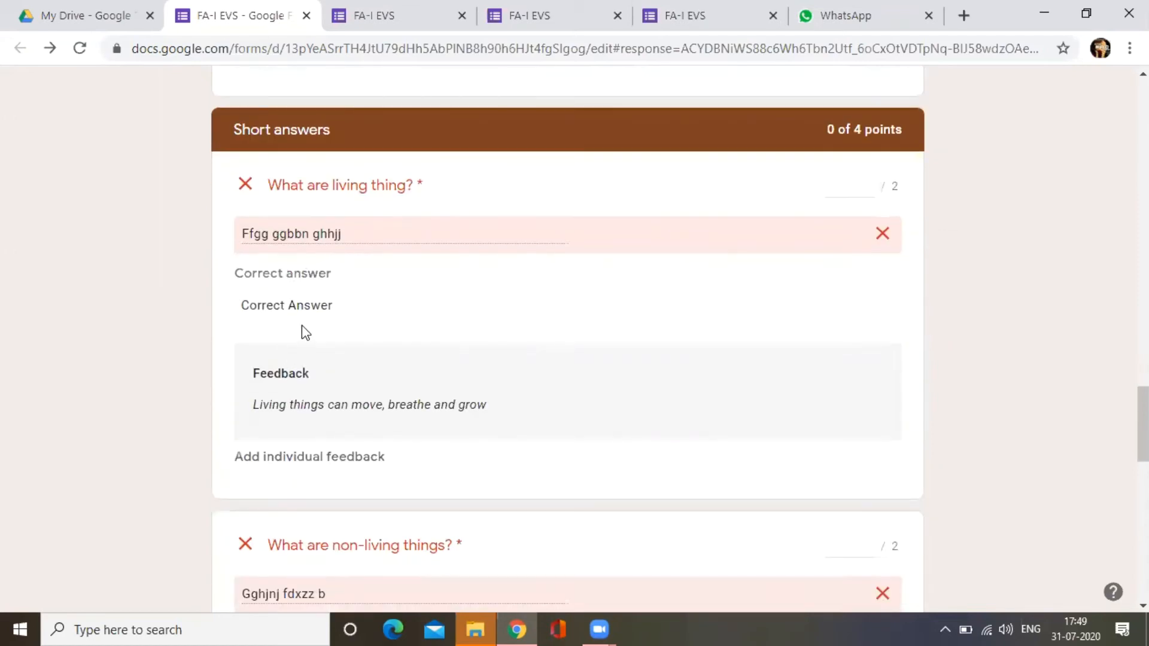
scroll(304, 327, down, 1)
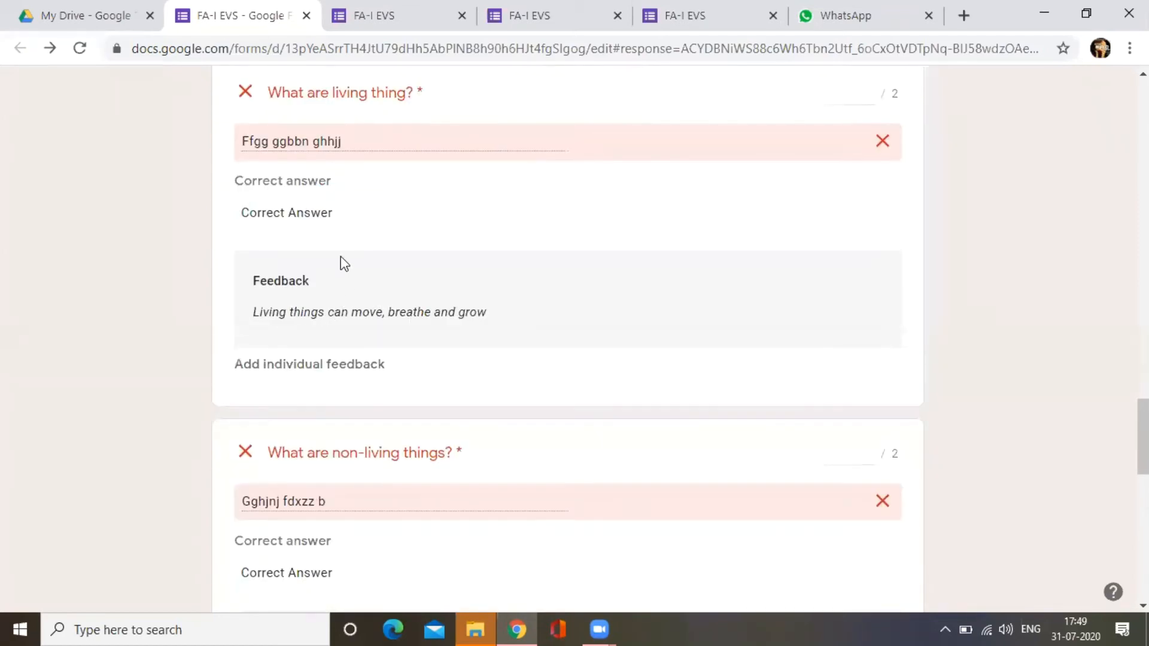
scroll(344, 398, down, 3)
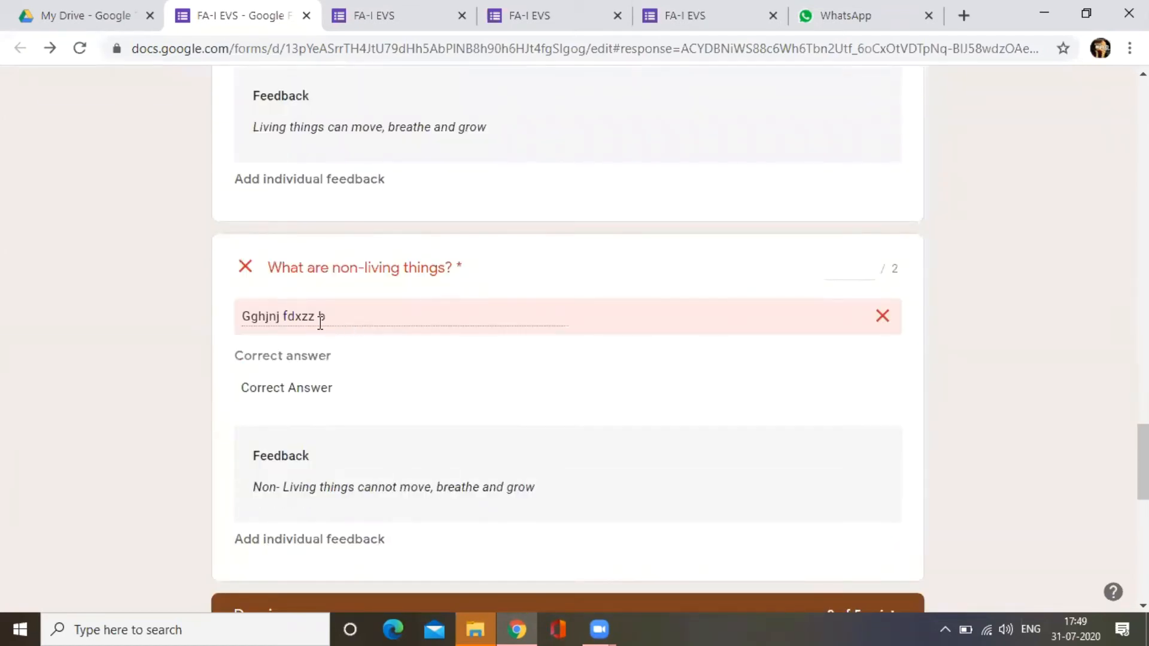
scroll(362, 333, down, 2)
scroll(705, 169, up, 3)
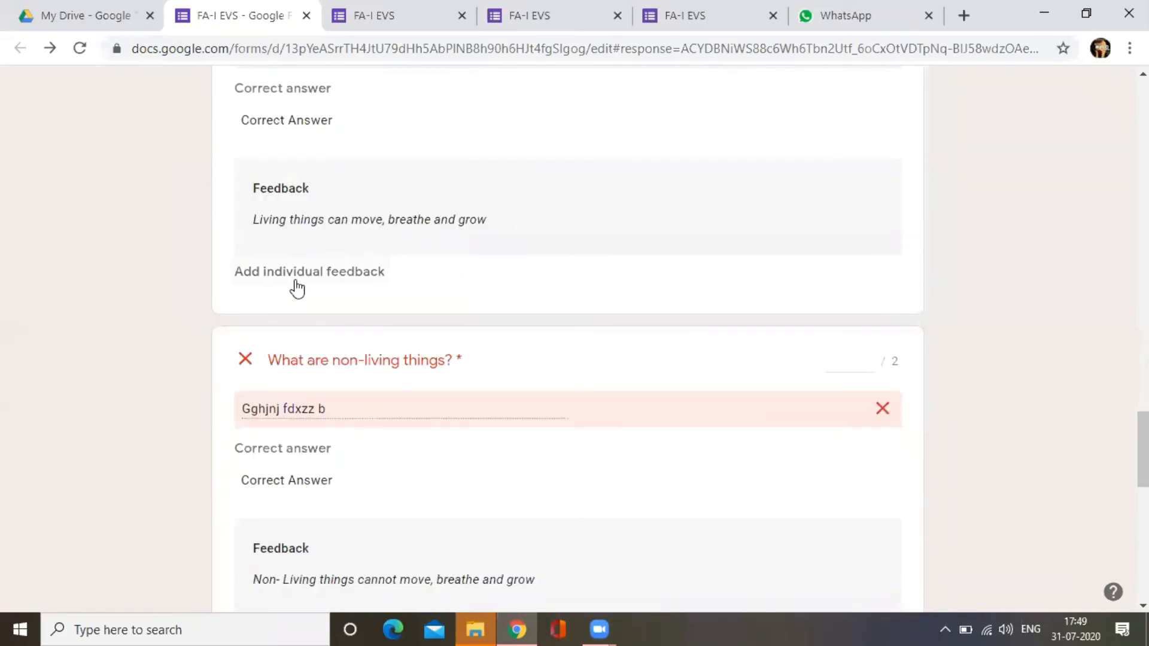
Step: Award 1 point to the response's answer for "What are living thing?"
scroll(298, 289, up, 5)
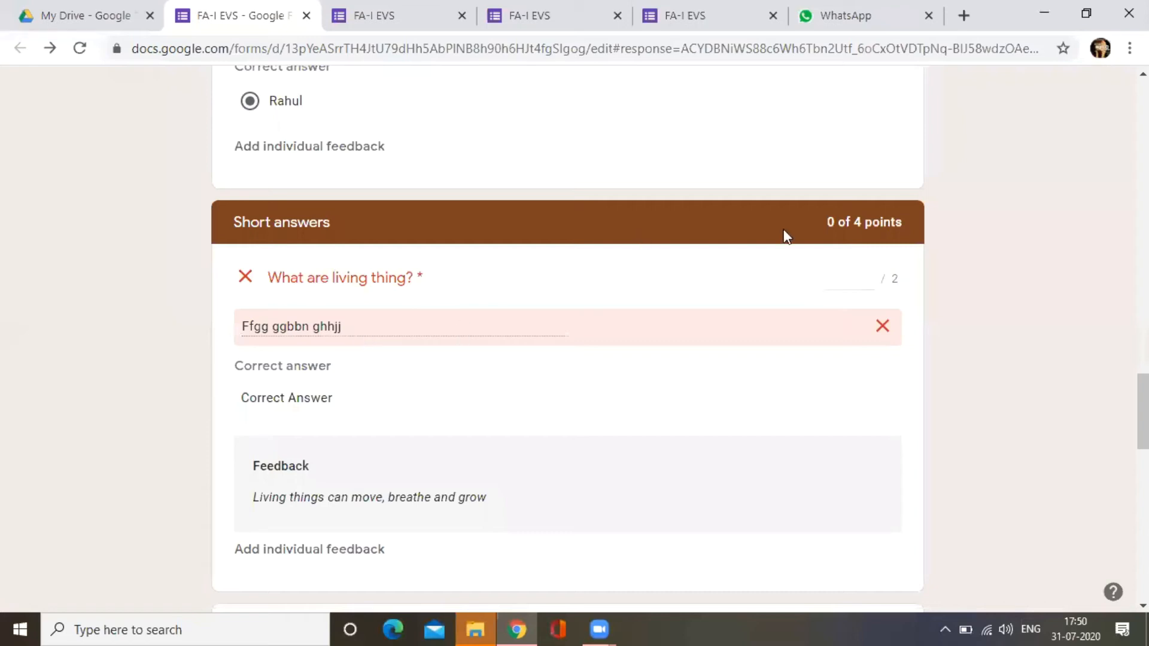
click(837, 272)
click(867, 278)
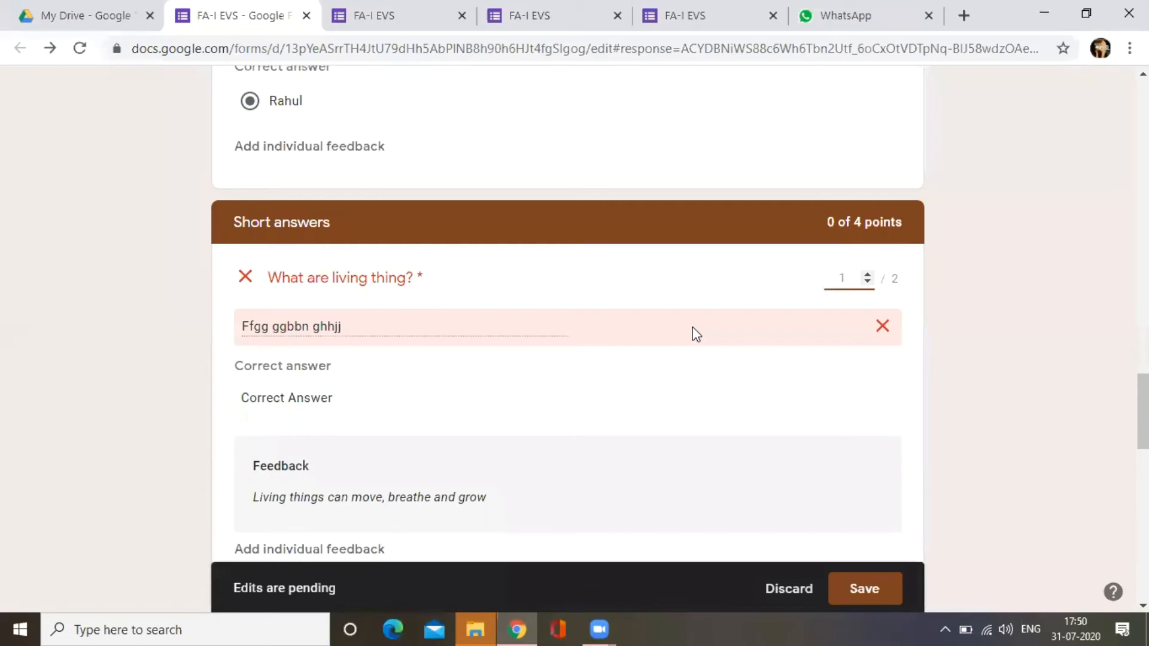
scroll(691, 326, up, 2)
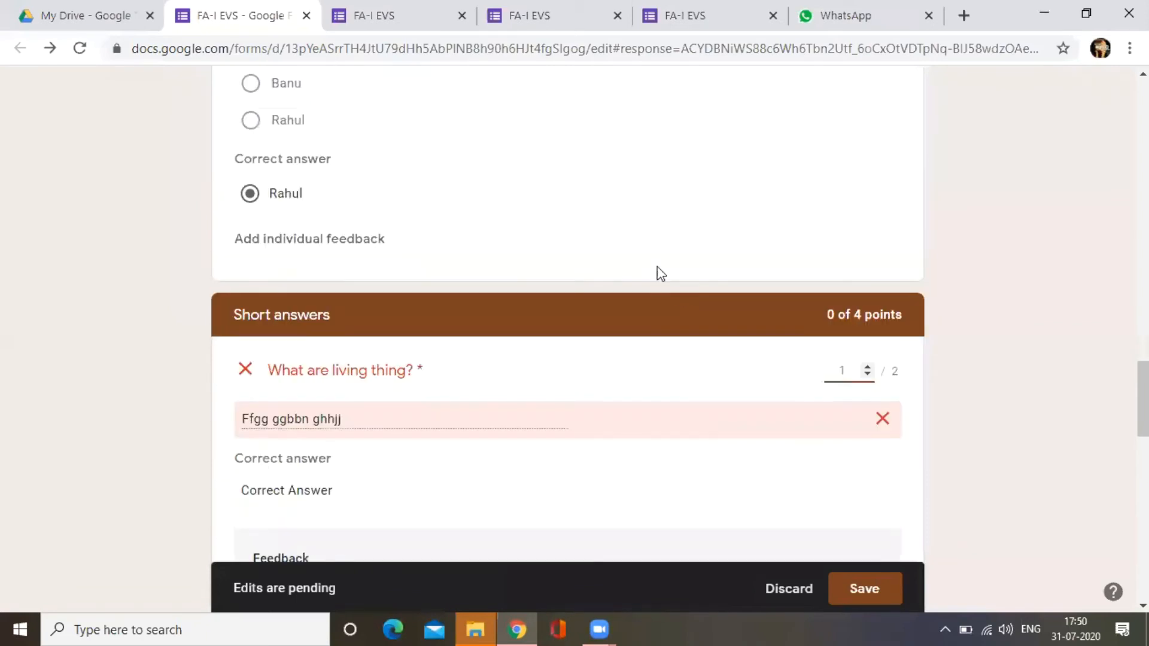
click(647, 63)
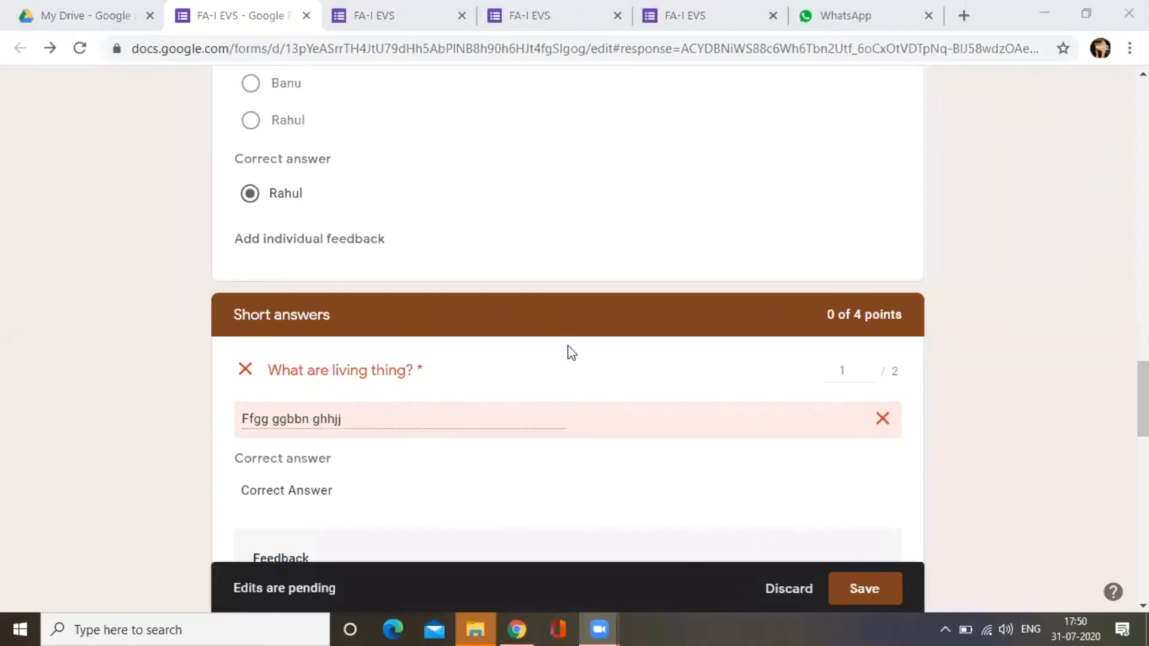
scroll(563, 353, up, 2)
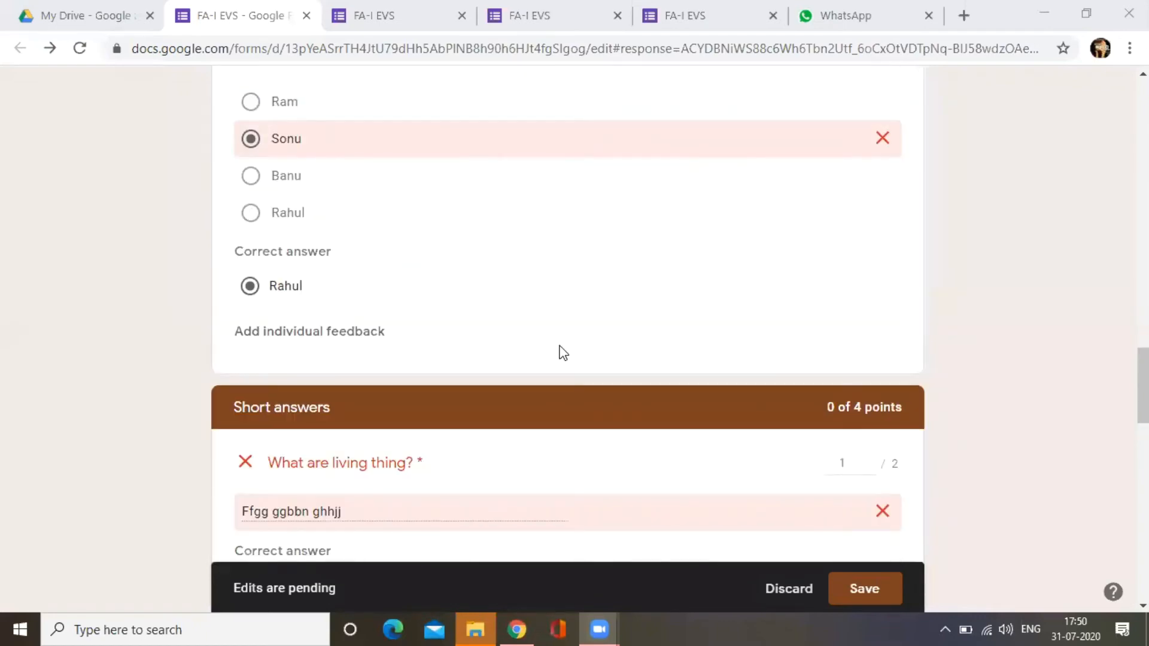
scroll(562, 353, down, 2)
scroll(563, 353, up, 15)
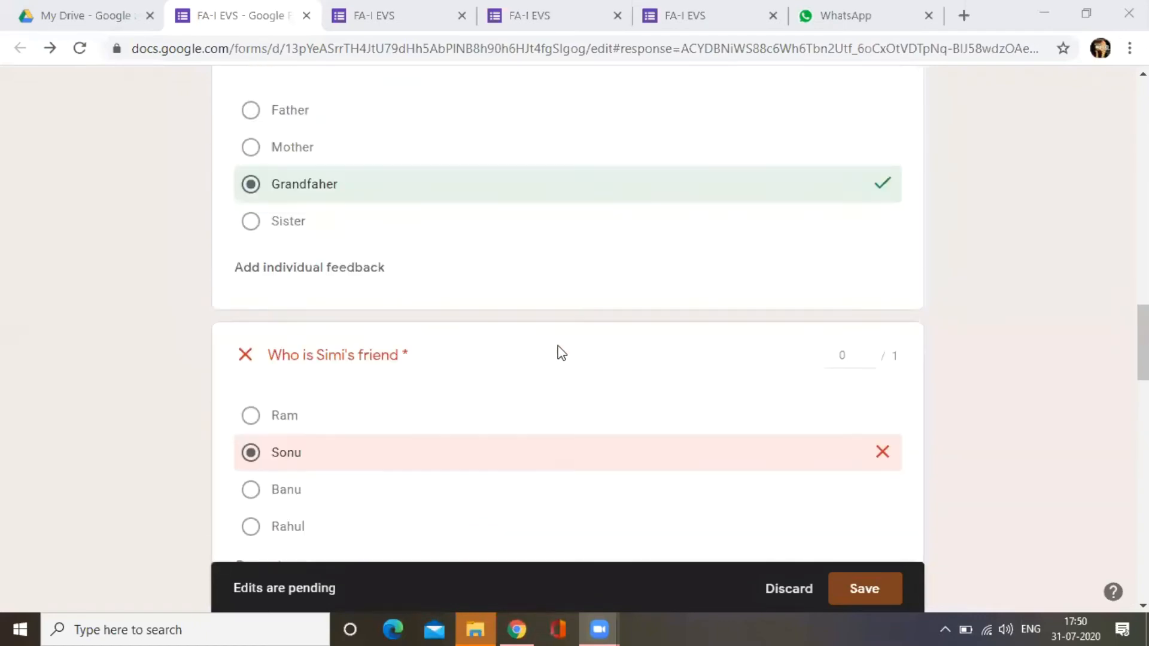
Step: Recheck the marking of the first response's multiple-choice questions and return to its overall score
scroll(561, 353, up, 5)
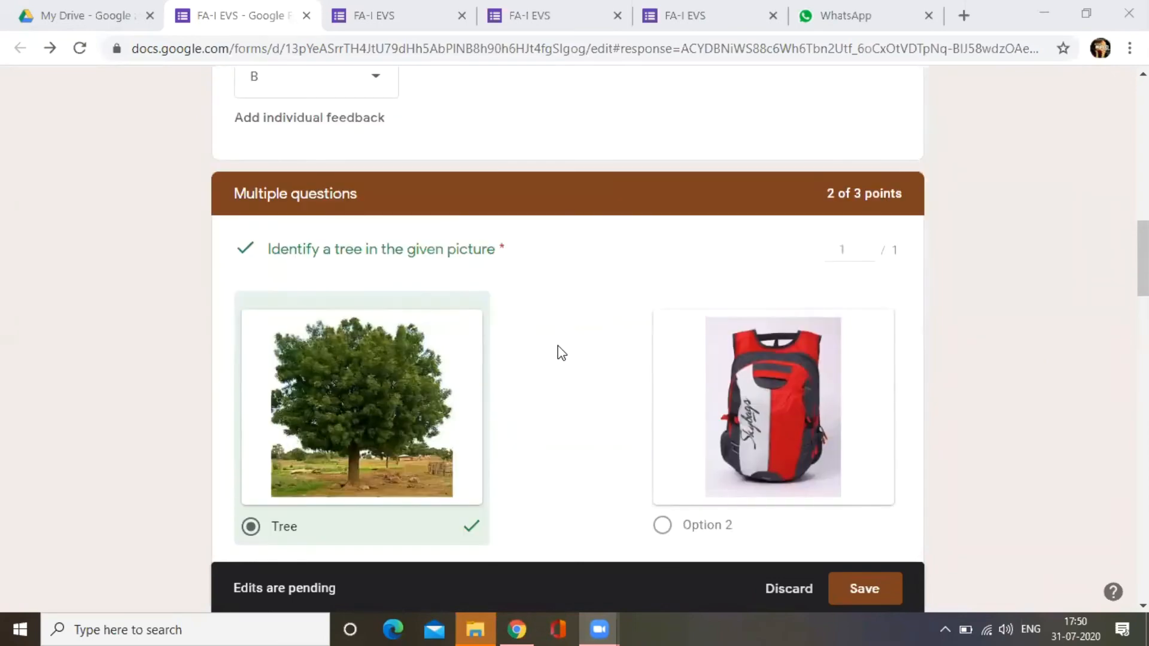
scroll(562, 353, down, 4)
scroll(561, 353, up, 3)
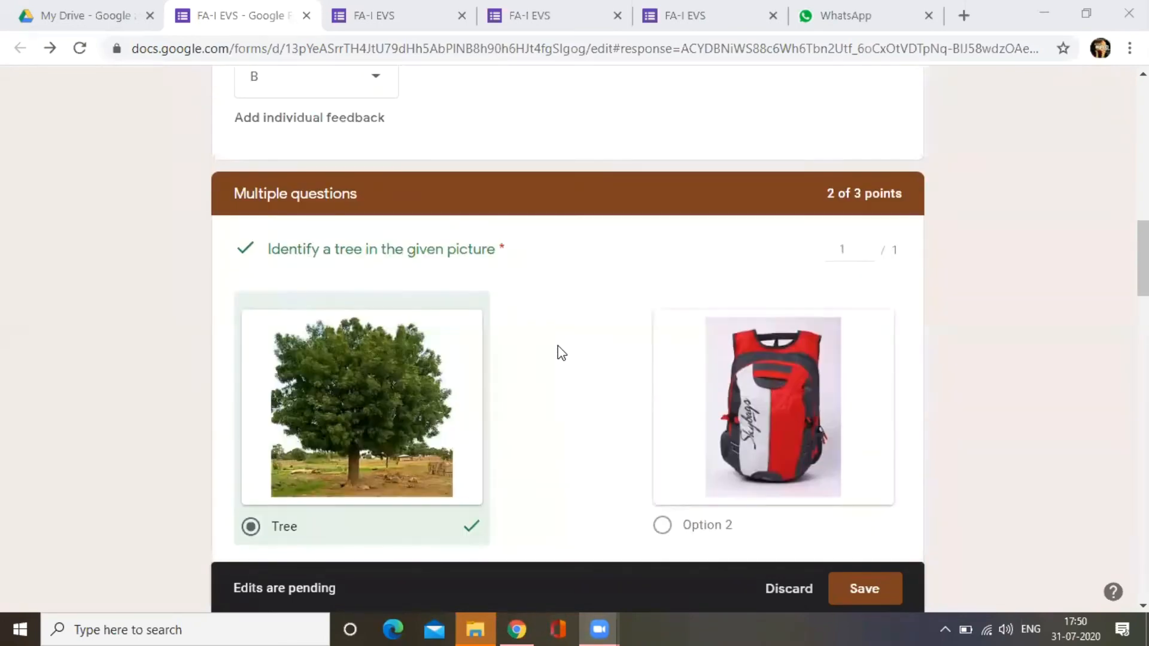
scroll(561, 353, down, 3)
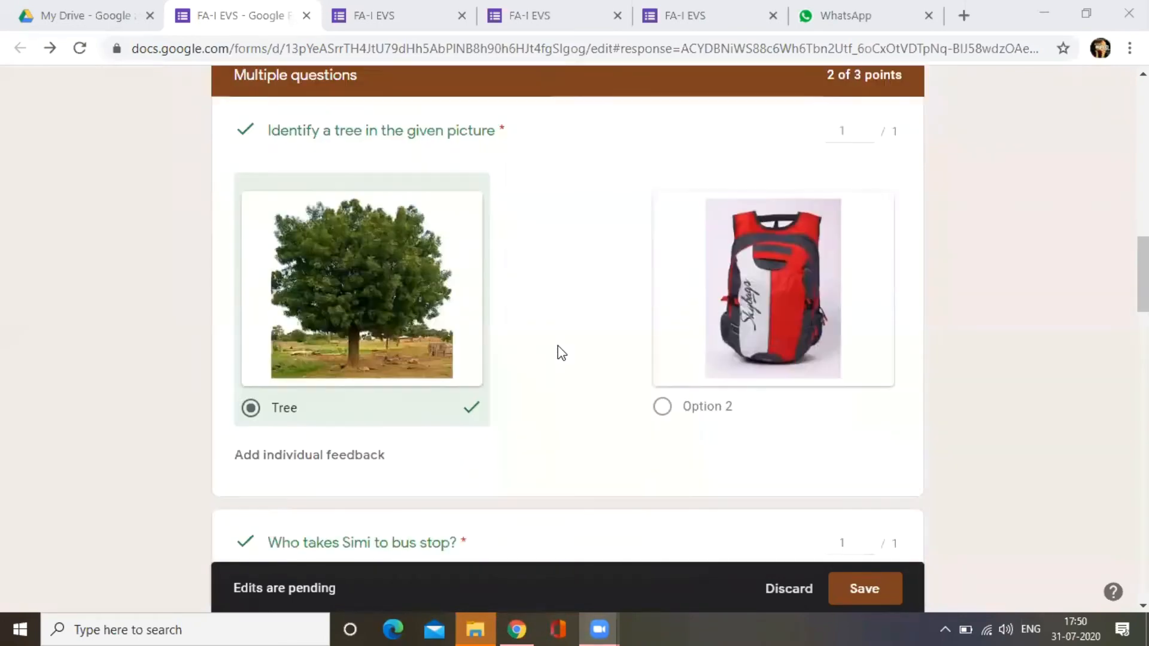
scroll(562, 353, up, 8)
scroll(561, 353, up, 12)
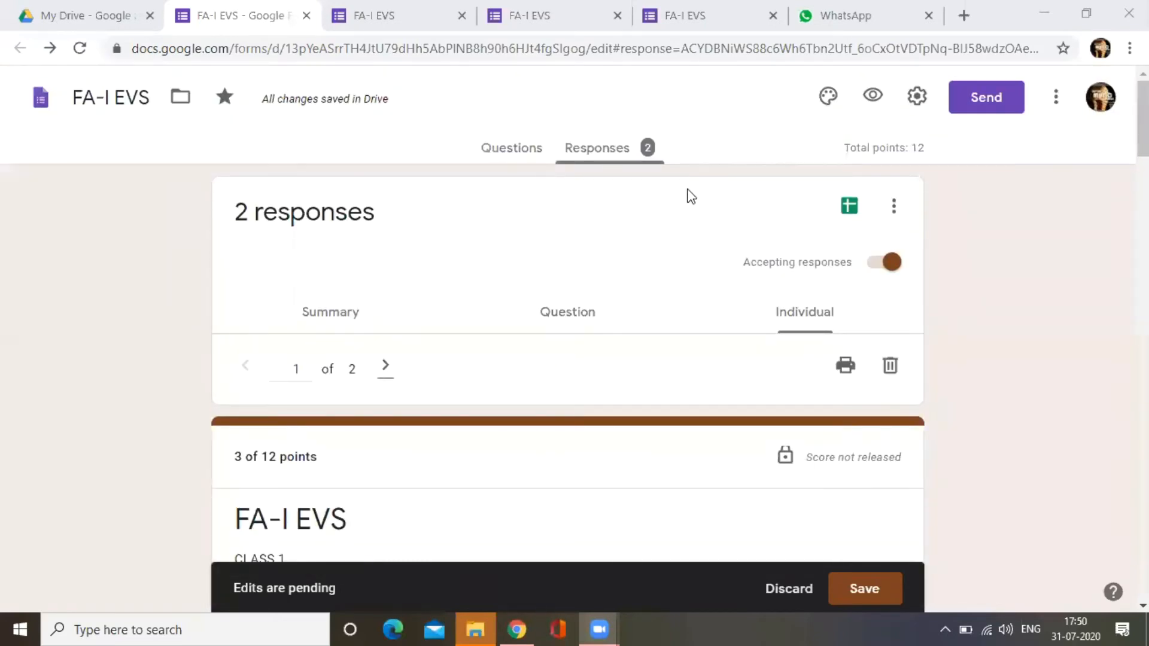
Step: Examine the first response from its overall score through the student details and multiple-choice answers to the short answer on living things
scroll(633, 253, down, 2)
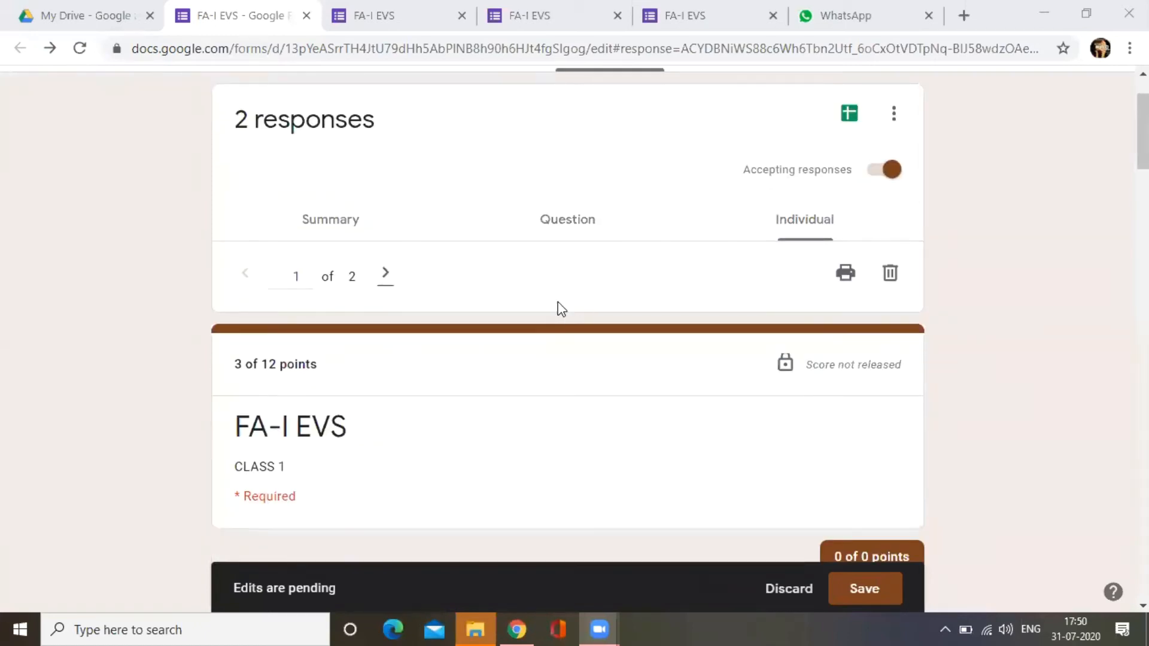
scroll(588, 265, down, 2)
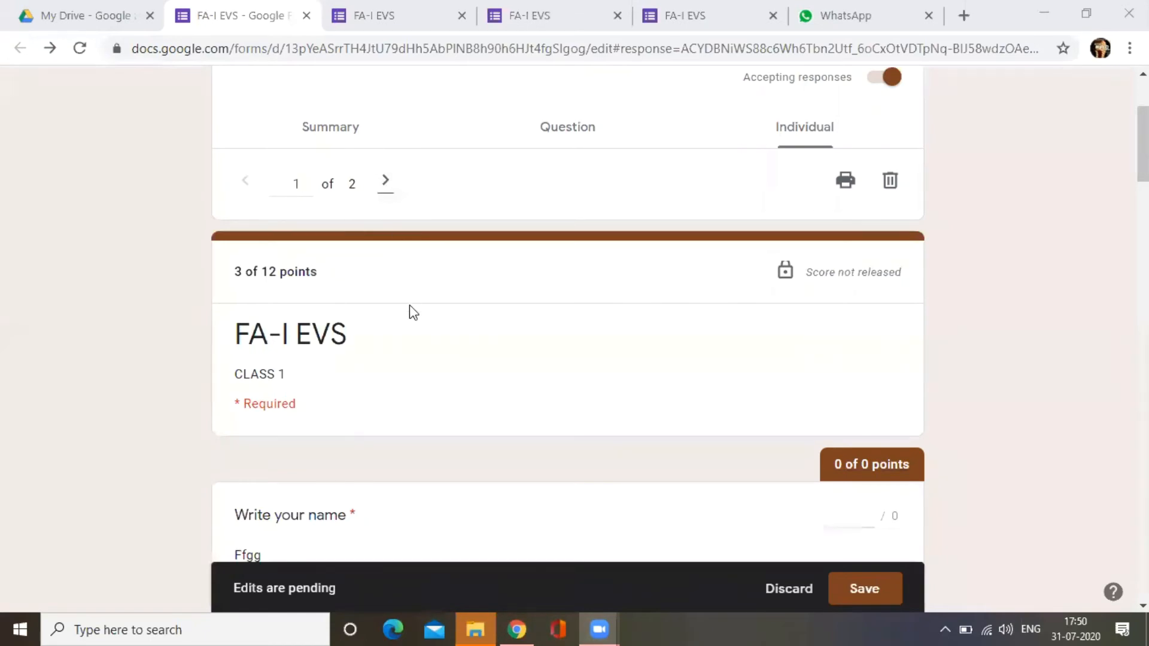
scroll(329, 365, down, 3)
scroll(339, 368, down, 5)
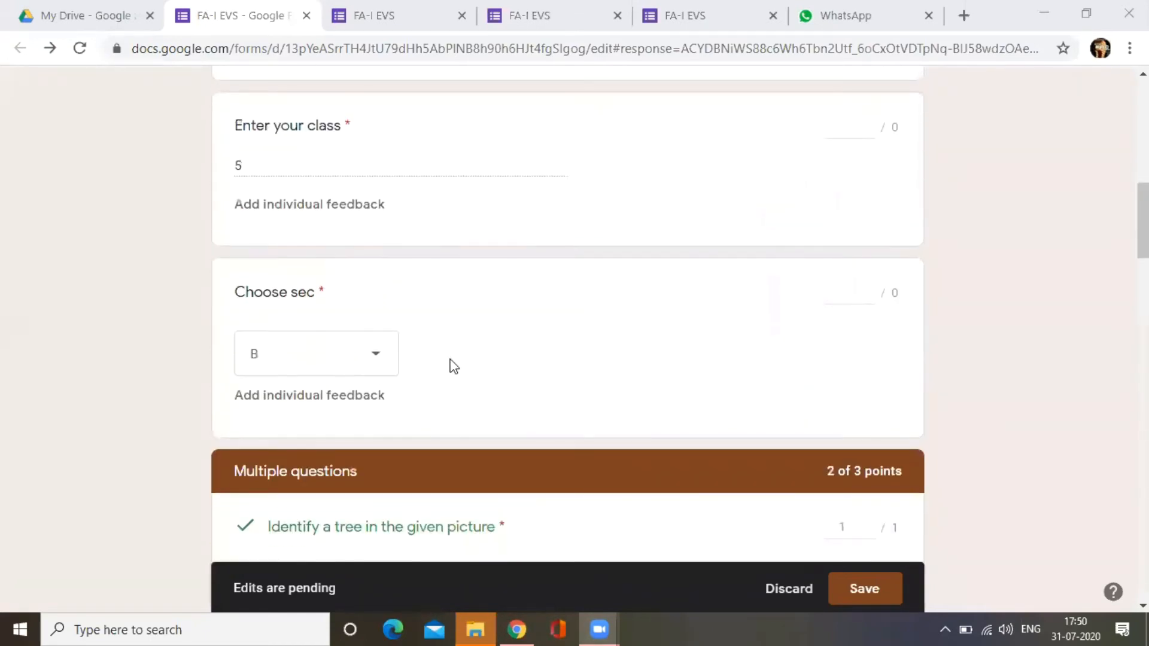
scroll(452, 365, down, 6)
scroll(439, 303, down, 12)
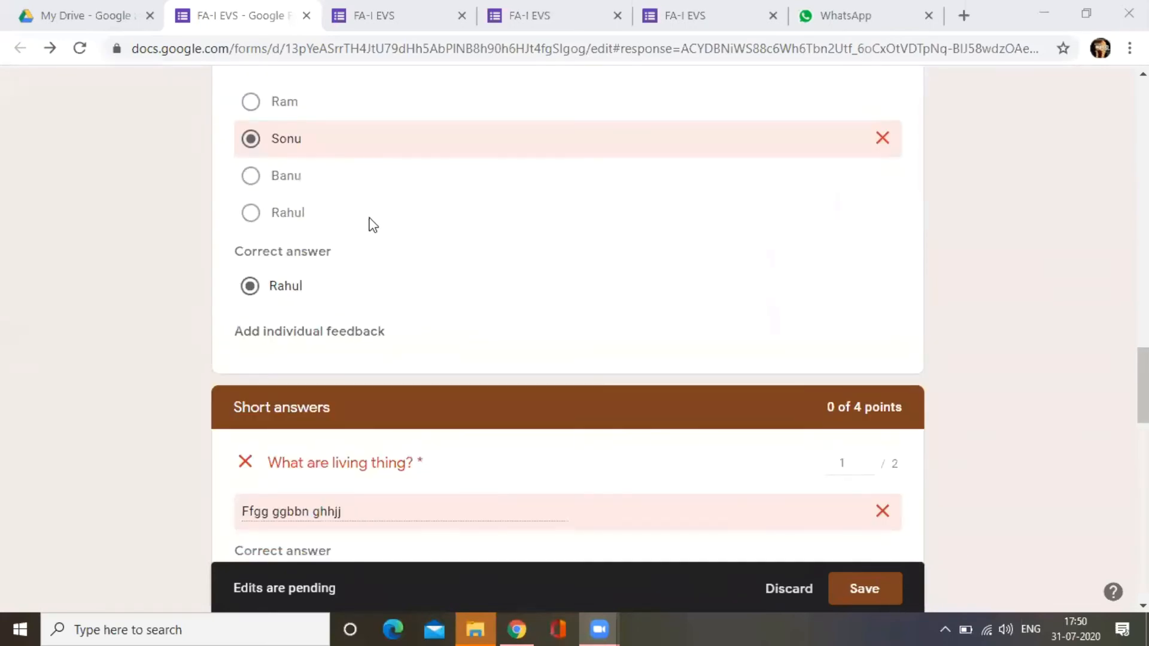
scroll(375, 231, down, 5)
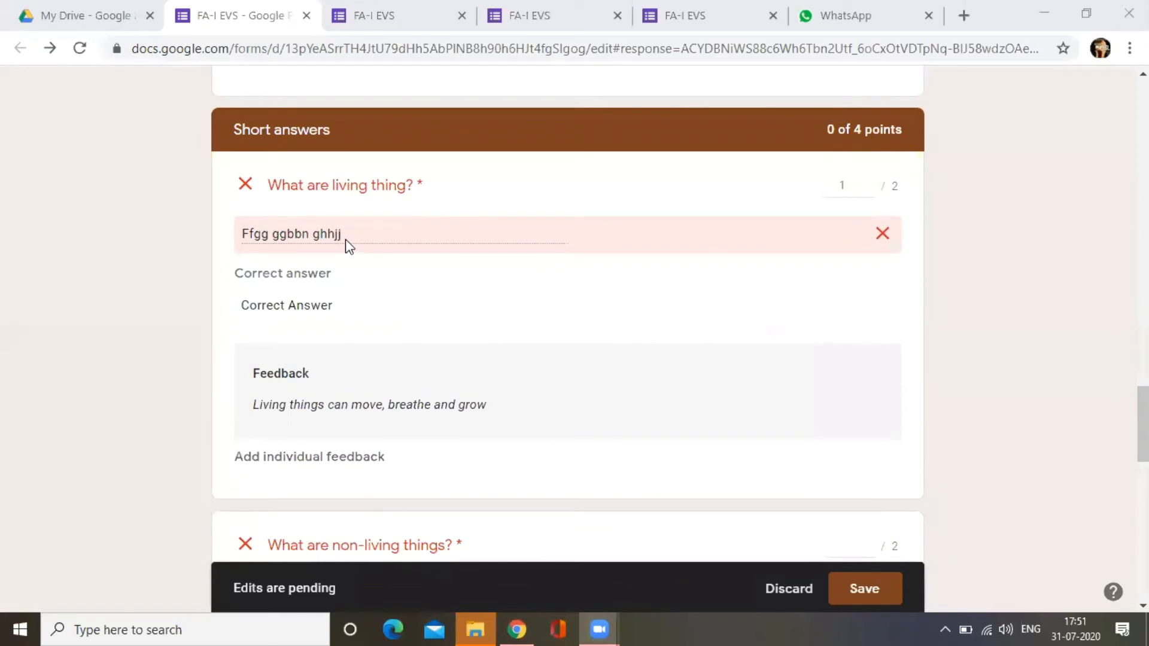
Step: Award points to the first response's short answer for "What are non-living things?"
click(859, 186)
click(503, 123)
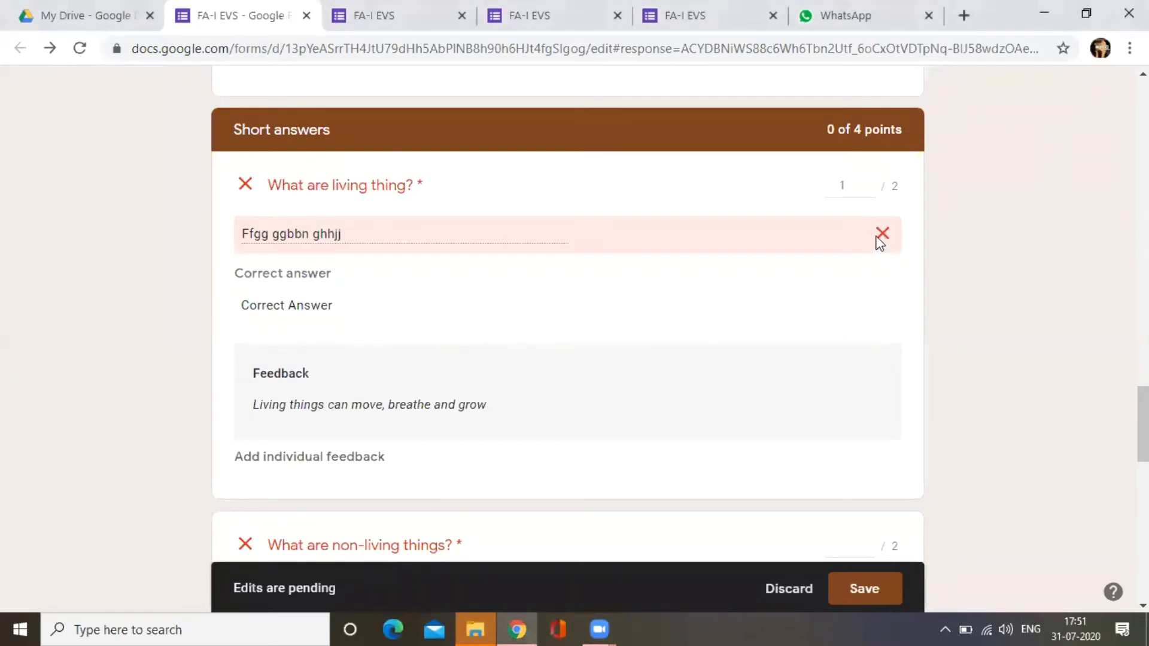
scroll(515, 331, down, 6)
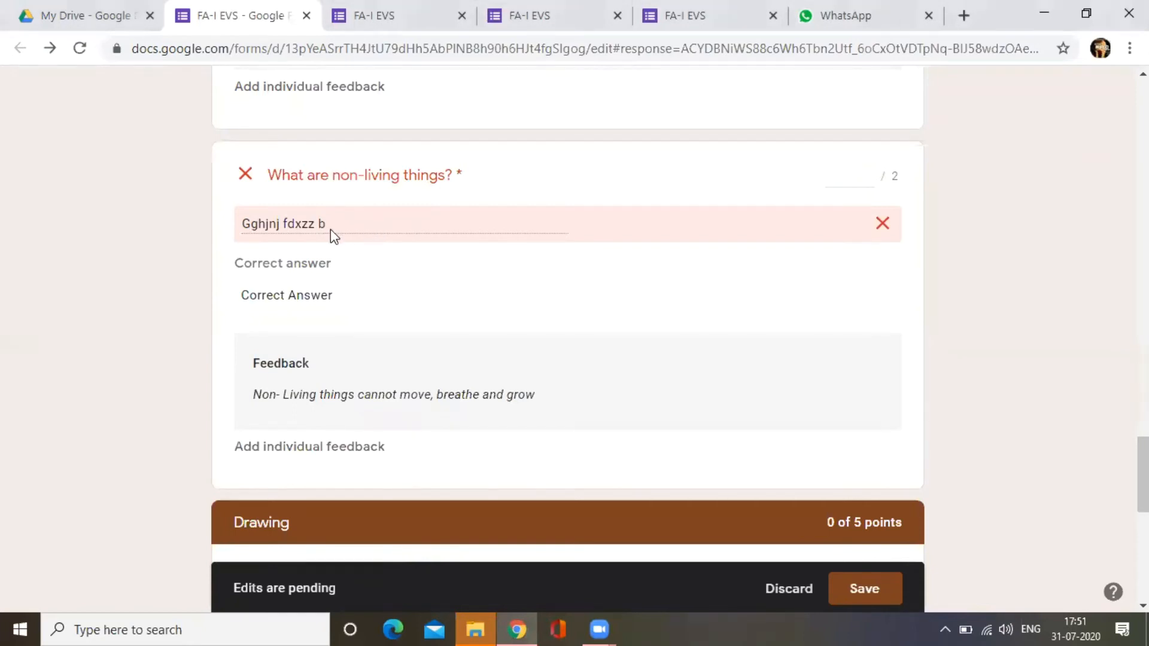
click(867, 178)
click(868, 172)
Step: Open the image attached to the first response's school bag drawing question, view it, and close it
scroll(399, 350, down, 5)
scroll(477, 314, down, 6)
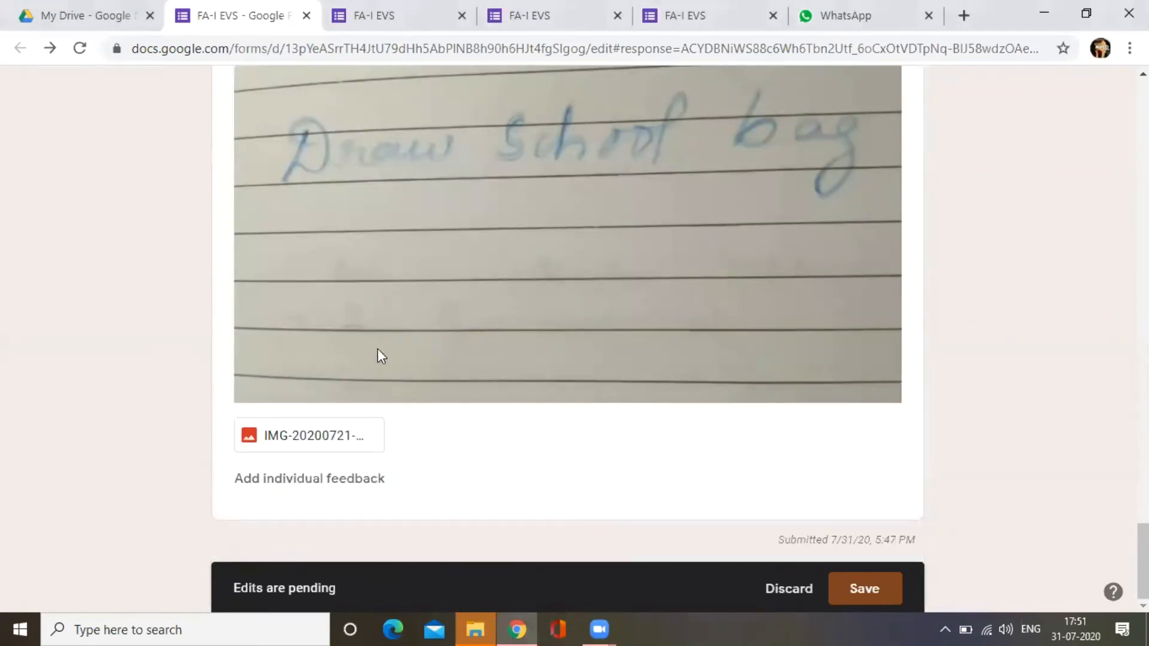
click(298, 437)
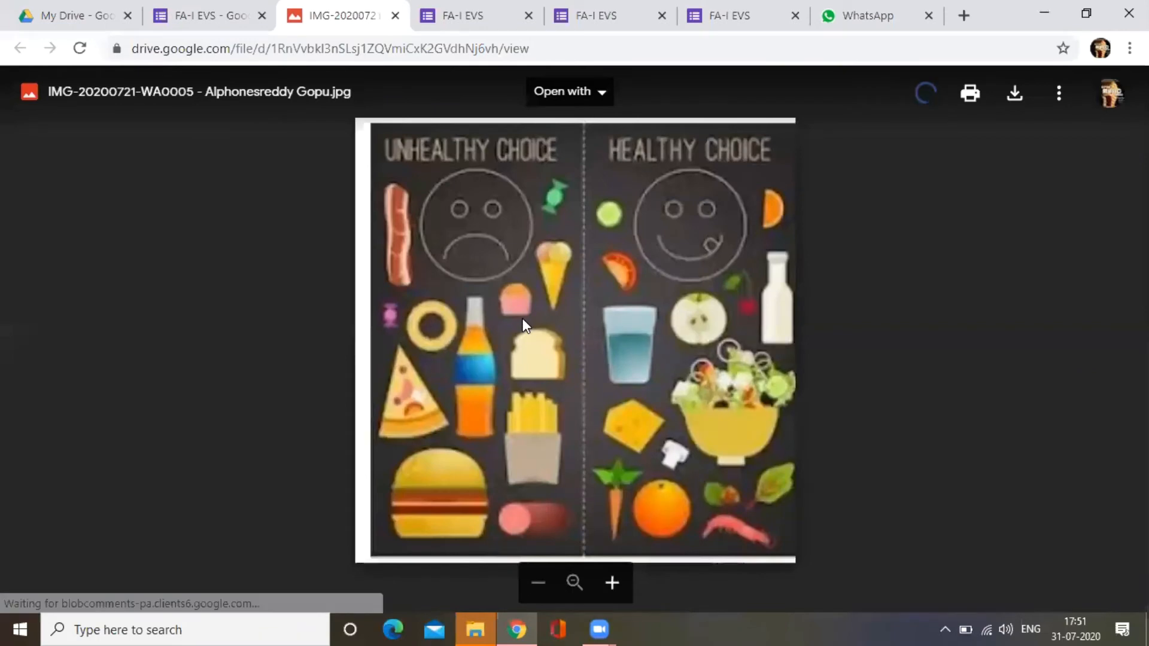
scroll(537, 302, up, 5)
scroll(537, 300, down, 5)
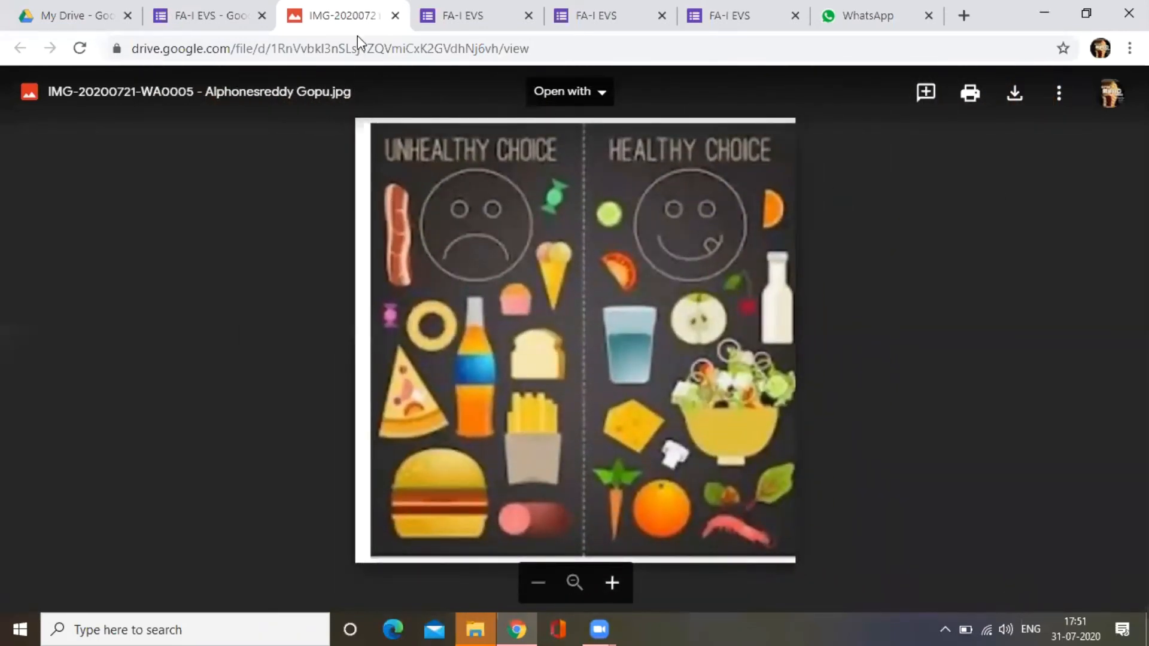
click(396, 15)
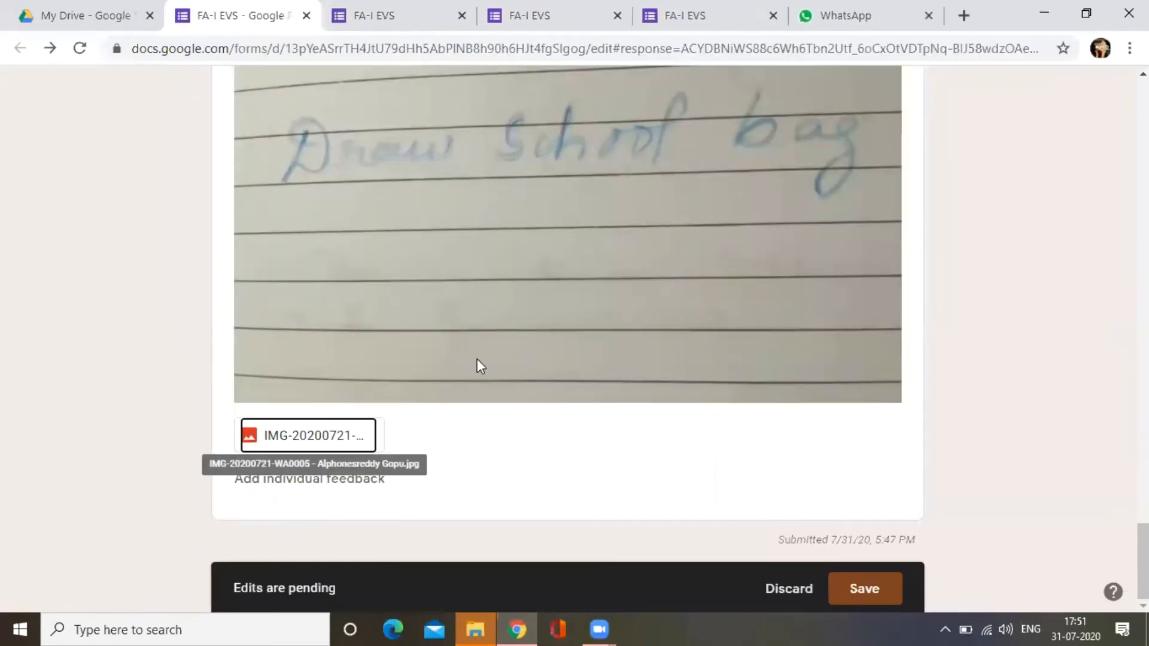
Step: Award points to the first response's school bag drawing and save the pending grading edits
scroll(707, 341, up, 6)
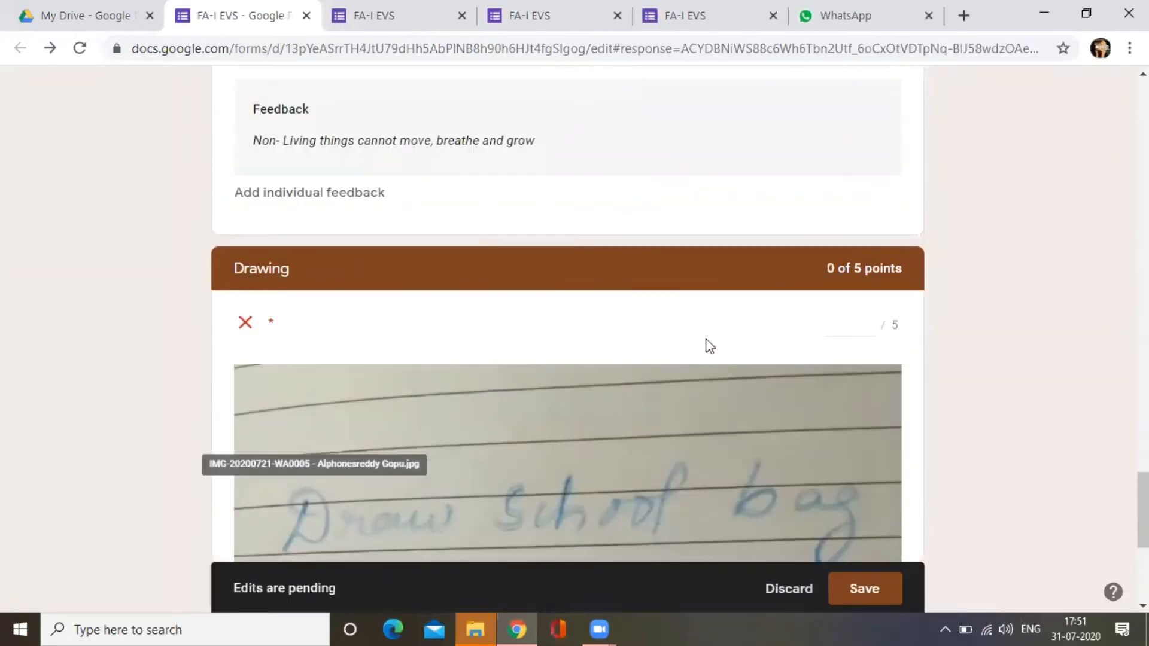
click(854, 323)
click(867, 326)
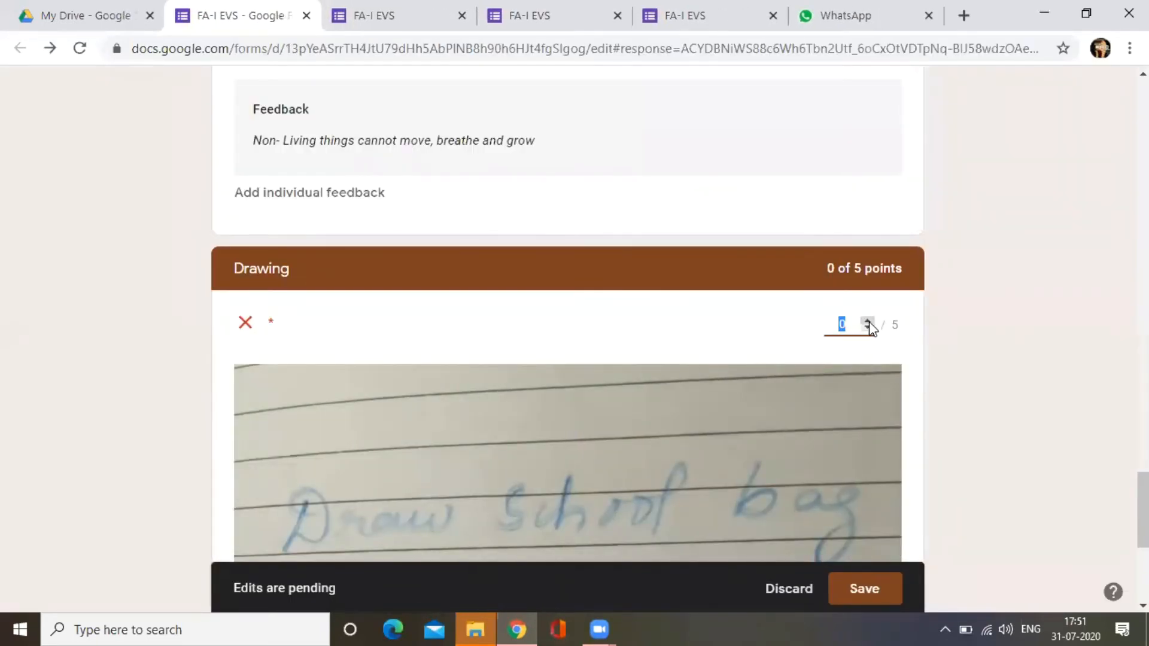
double_click(867, 320)
scroll(861, 454, down, 3)
scroll(885, 508, down, 3)
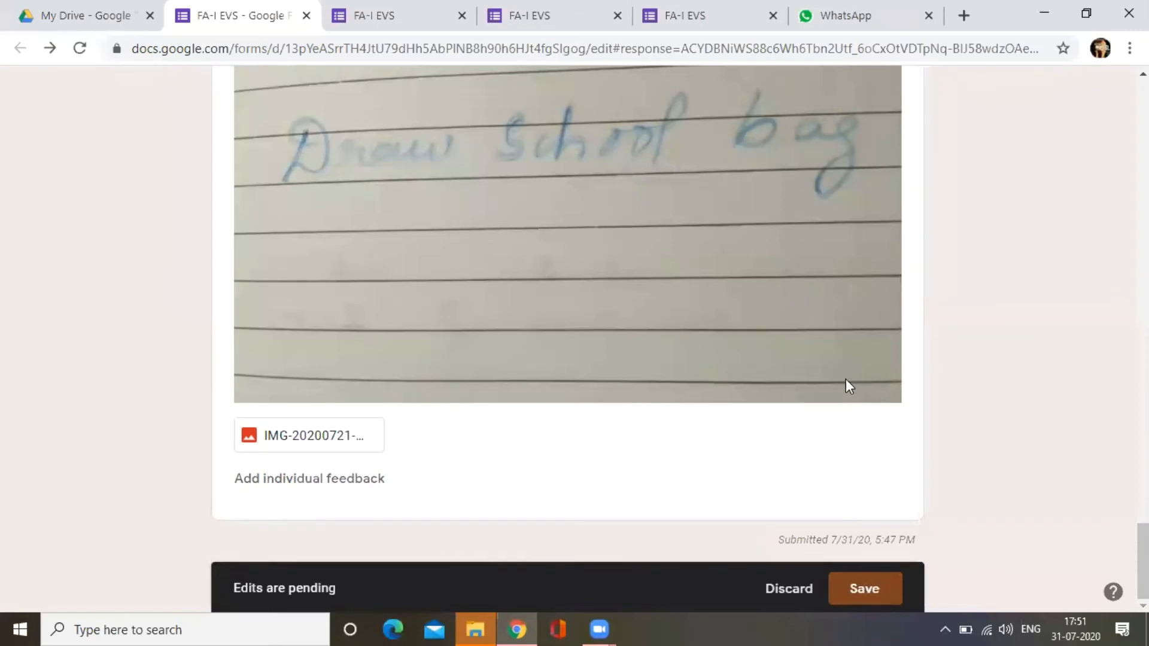
click(863, 591)
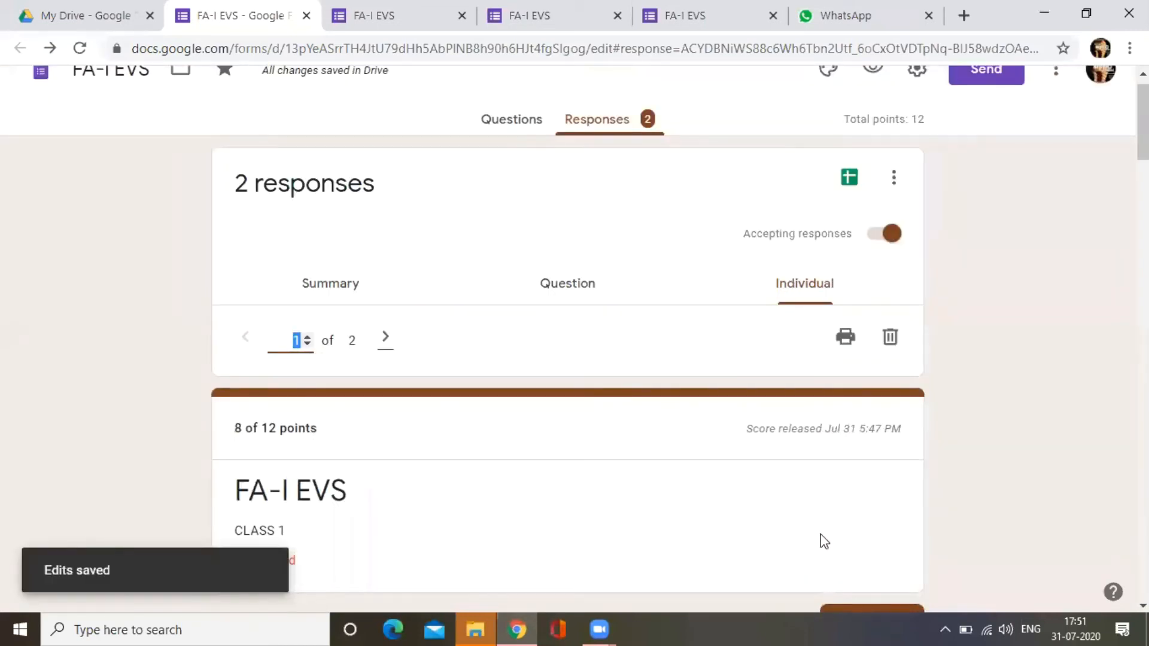
Step: Move to the second response and examine its student details and multiple-choice answers with their marking
scroll(790, 479, down, 1)
scroll(790, 478, down, 4)
scroll(802, 448, up, 5)
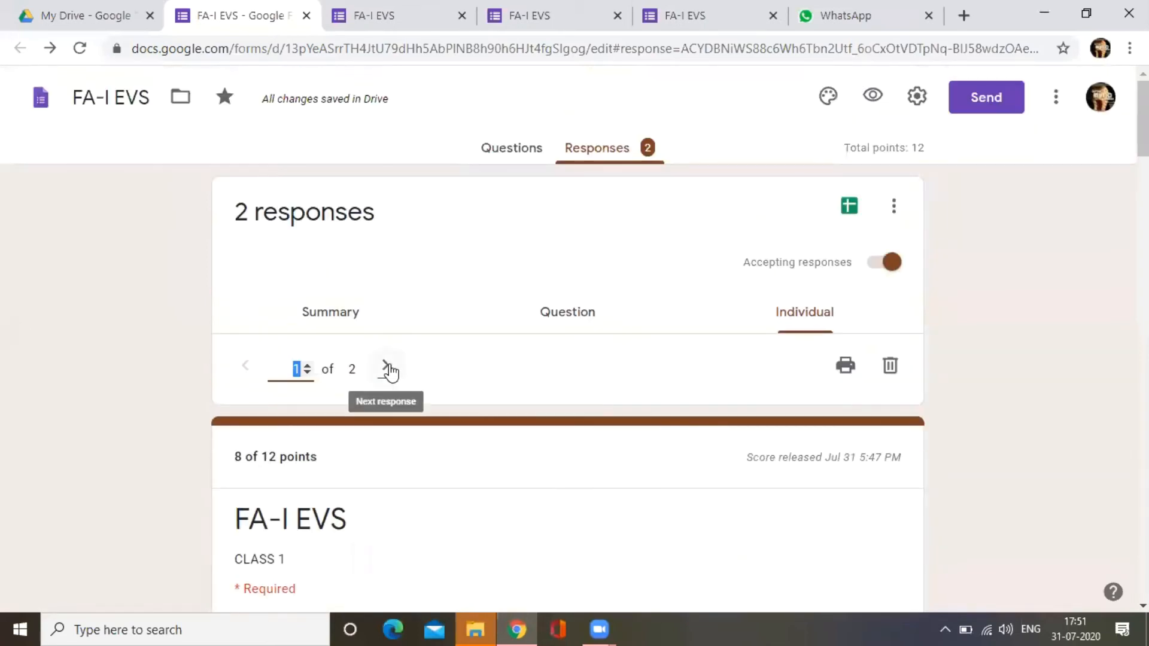
click(388, 370)
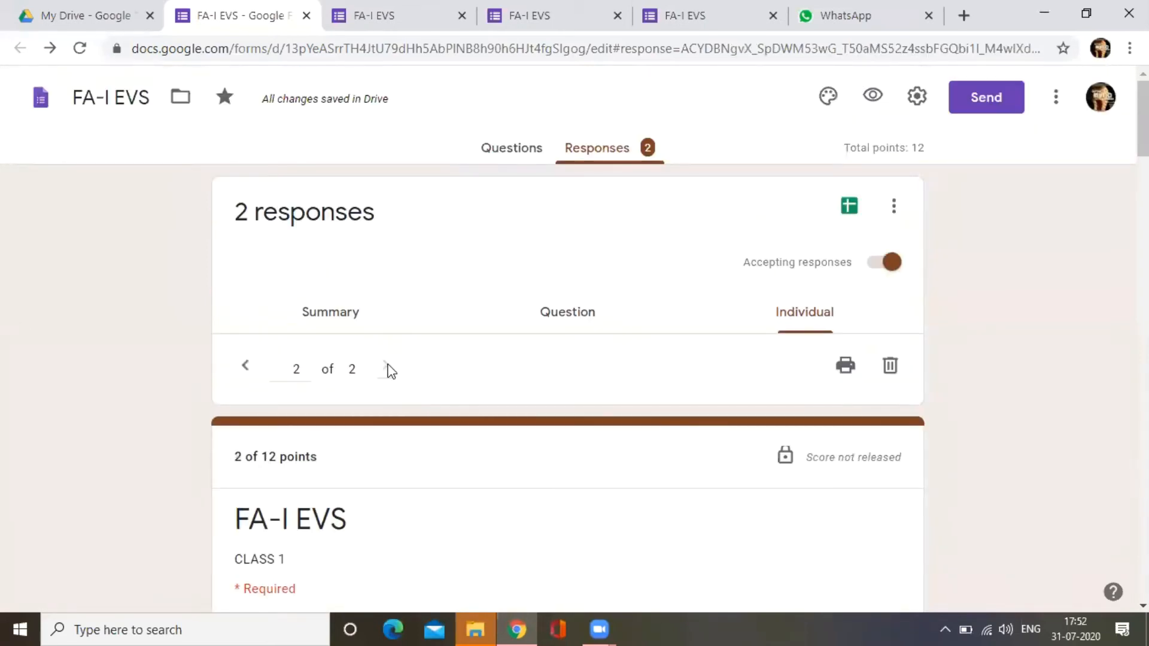
scroll(371, 359, down, 3)
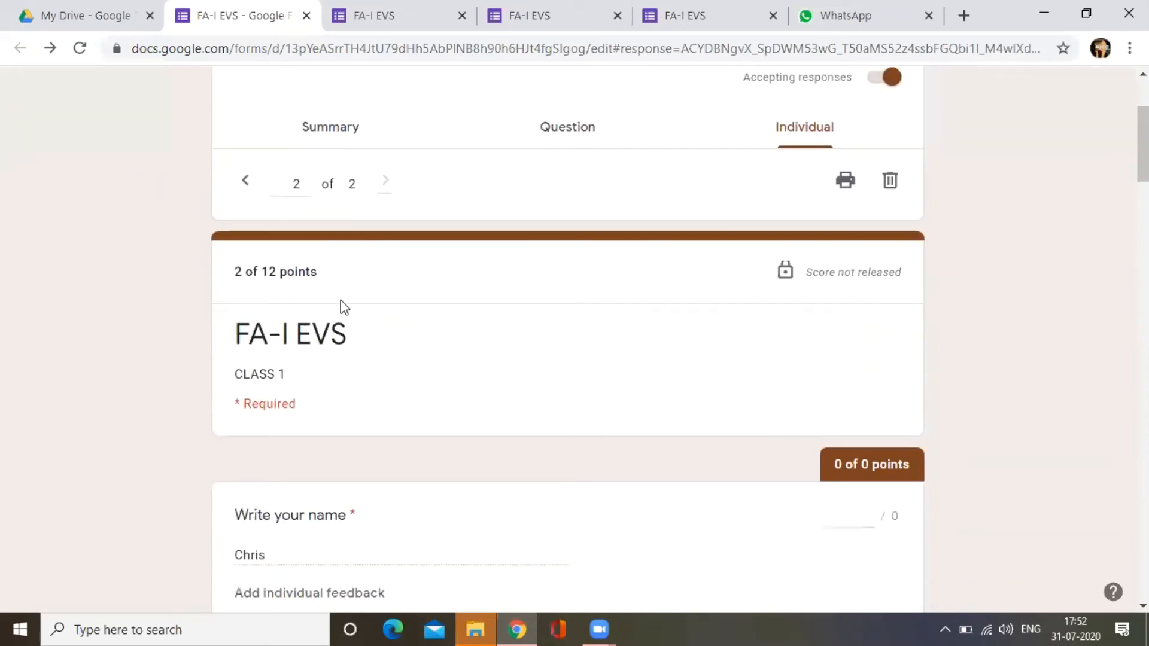
scroll(386, 406, down, 2)
scroll(294, 371, down, 7)
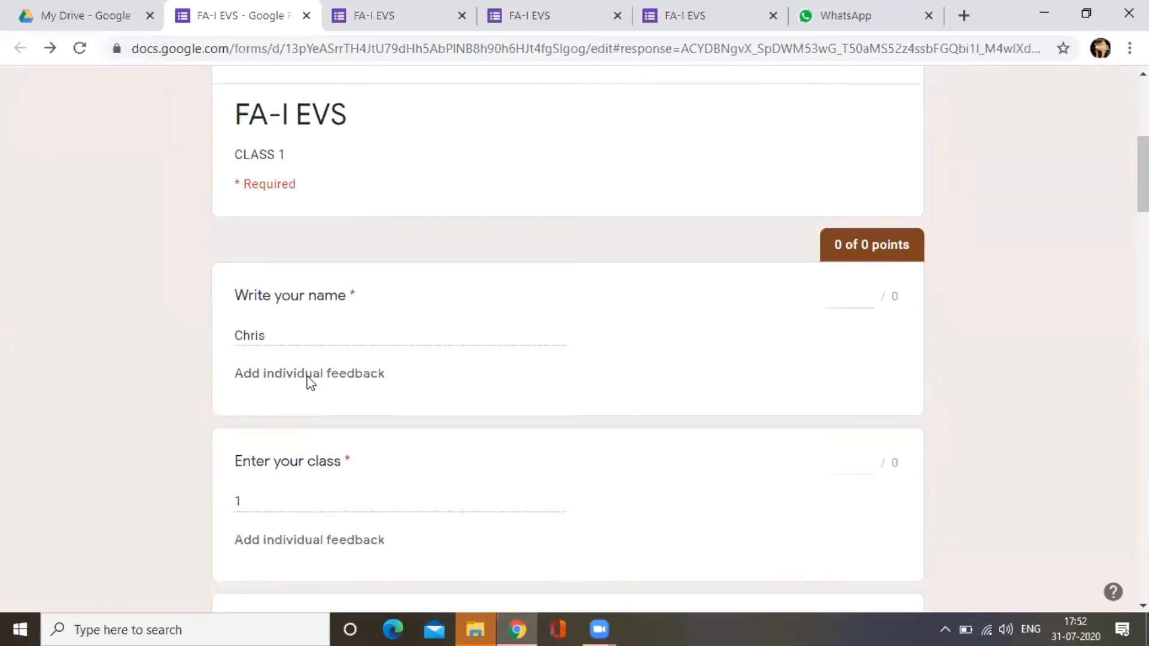
scroll(304, 372, down, 8)
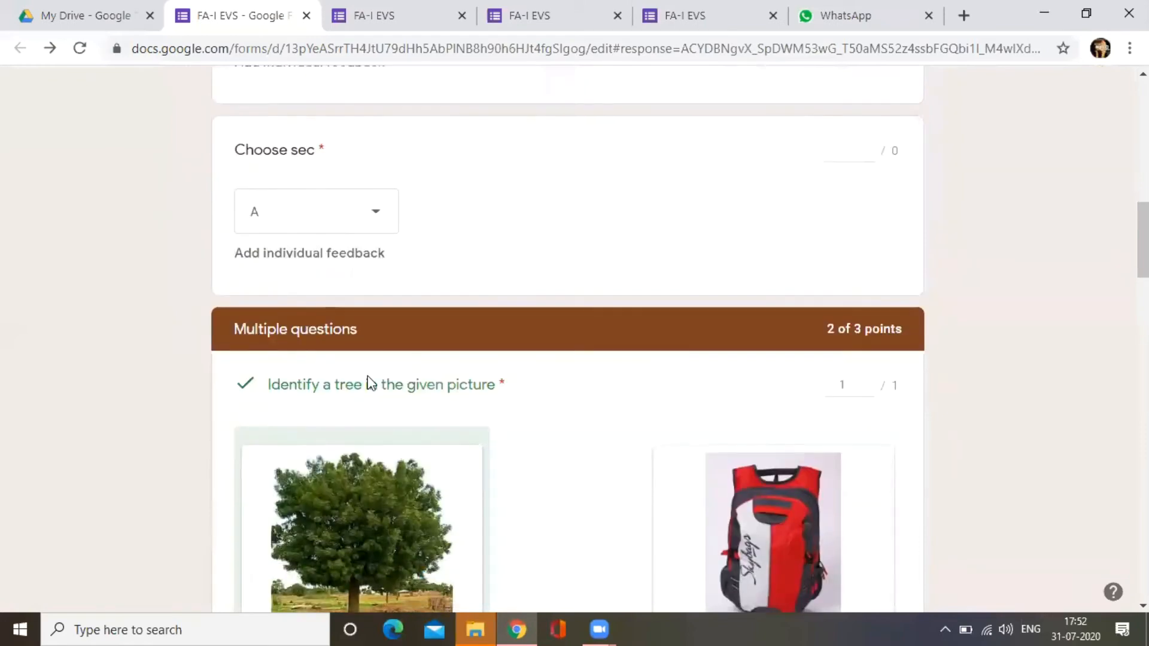
scroll(503, 402, down, 3)
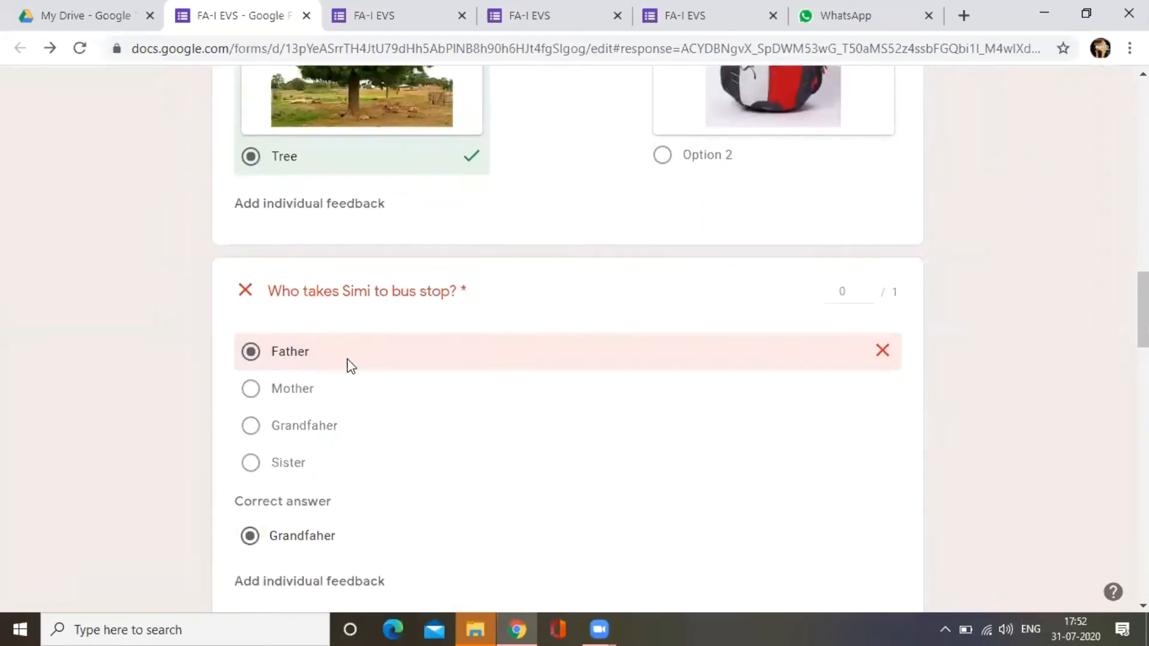
scroll(357, 409, down, 7)
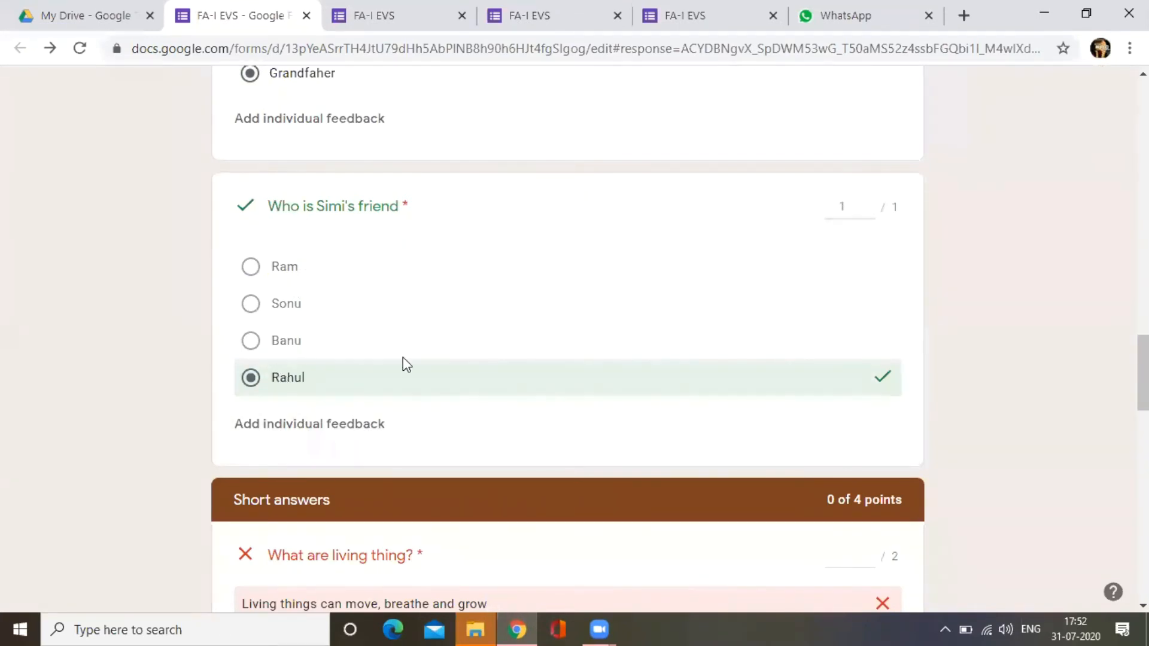
Step: Award 2 points to the second response's answer for "What are living thing?" and grade its answer for "What are non-living things?"
scroll(390, 362, down, 3)
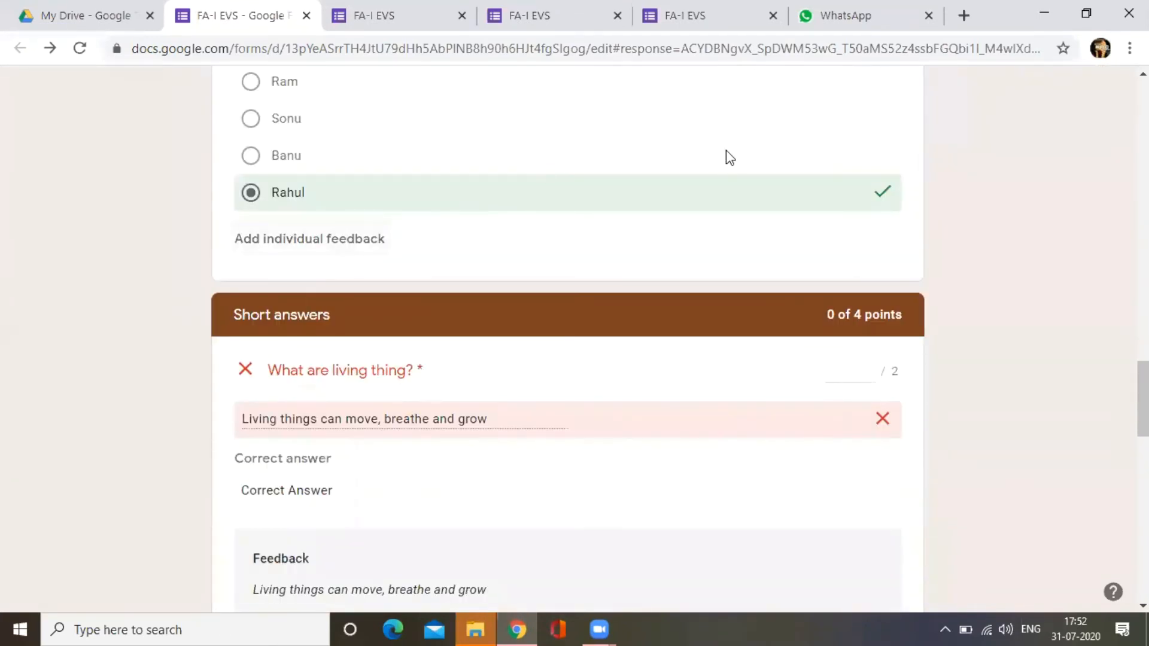
scroll(787, 145, up, 3)
scroll(667, 266, down, 4)
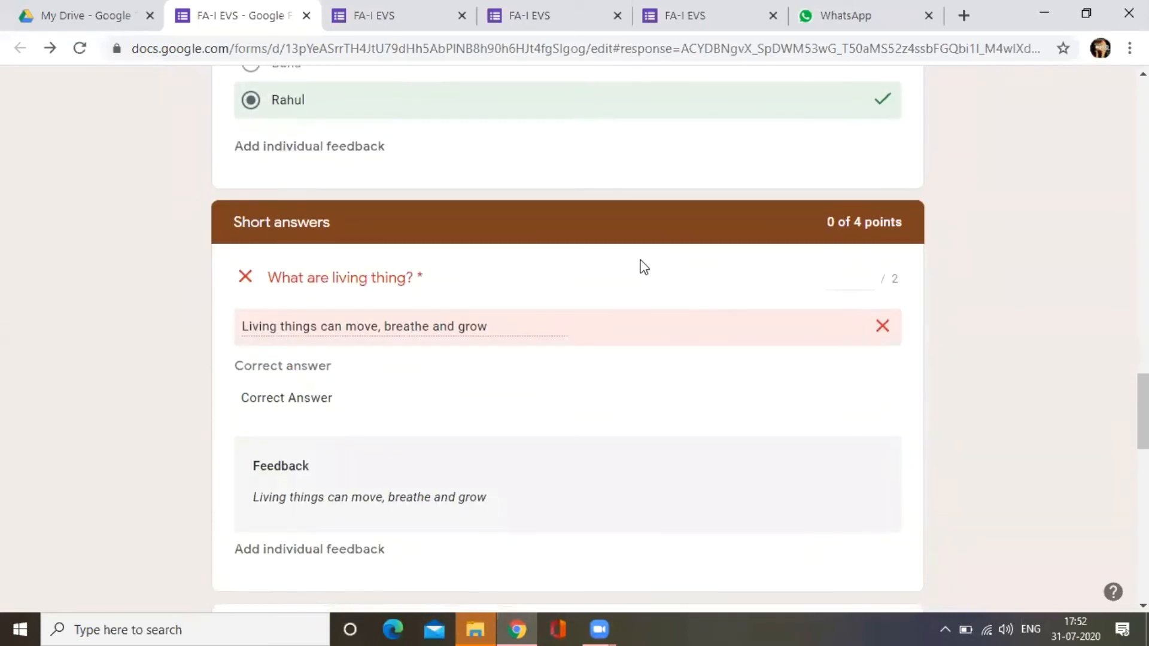
scroll(264, 325, down, 1)
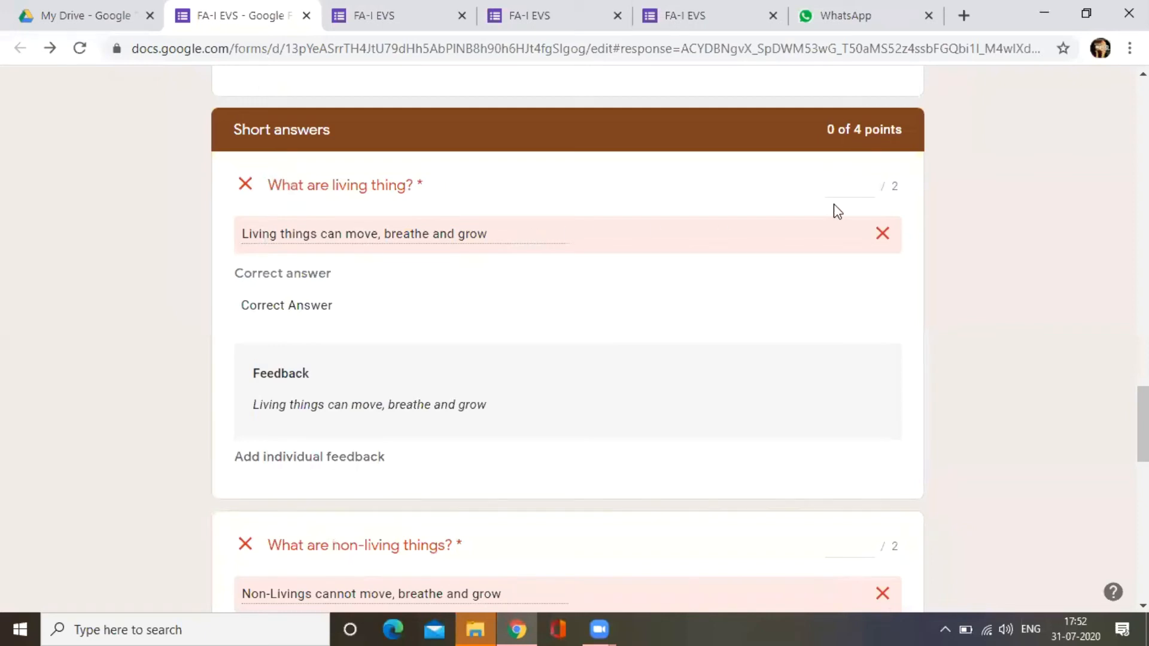
click(866, 184)
click(867, 184)
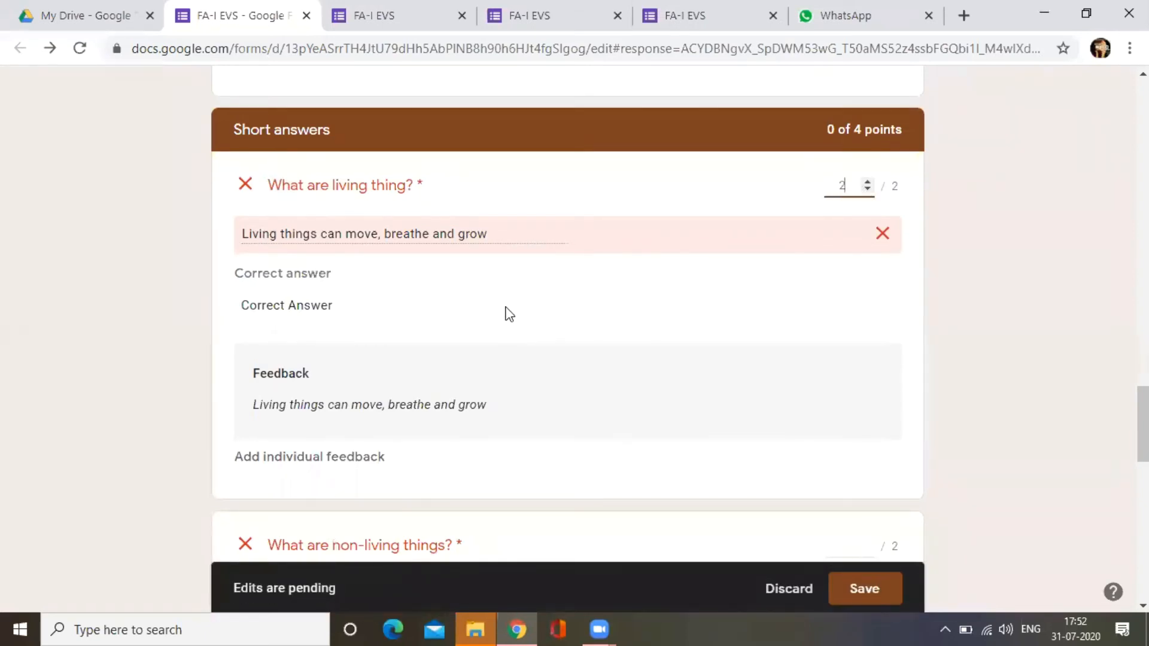
scroll(593, 302, down, 5)
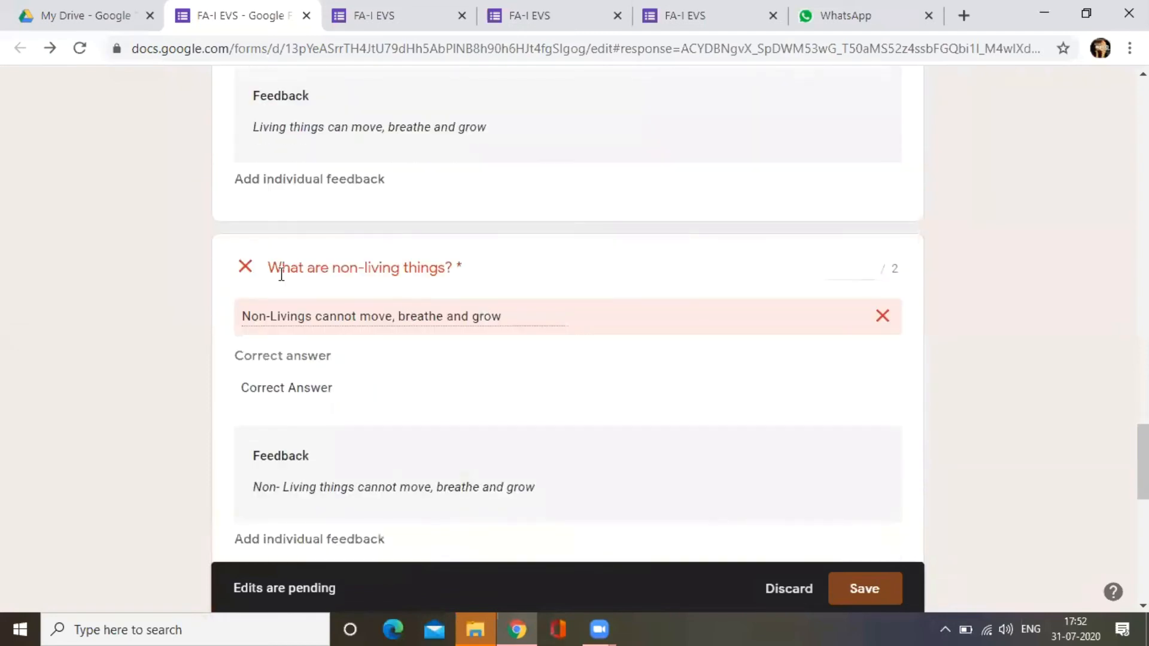
click(870, 263)
Step: Open the image attached to the second response's school bag drawing question, view it, and close it
scroll(823, 410, down, 12)
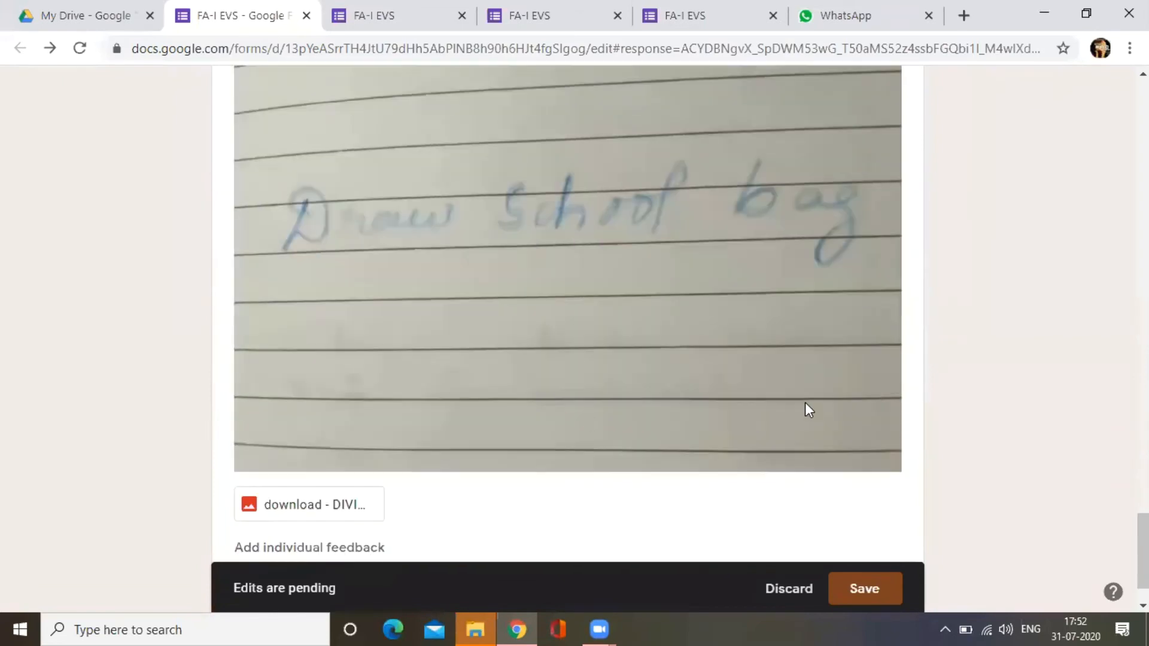
click(354, 514)
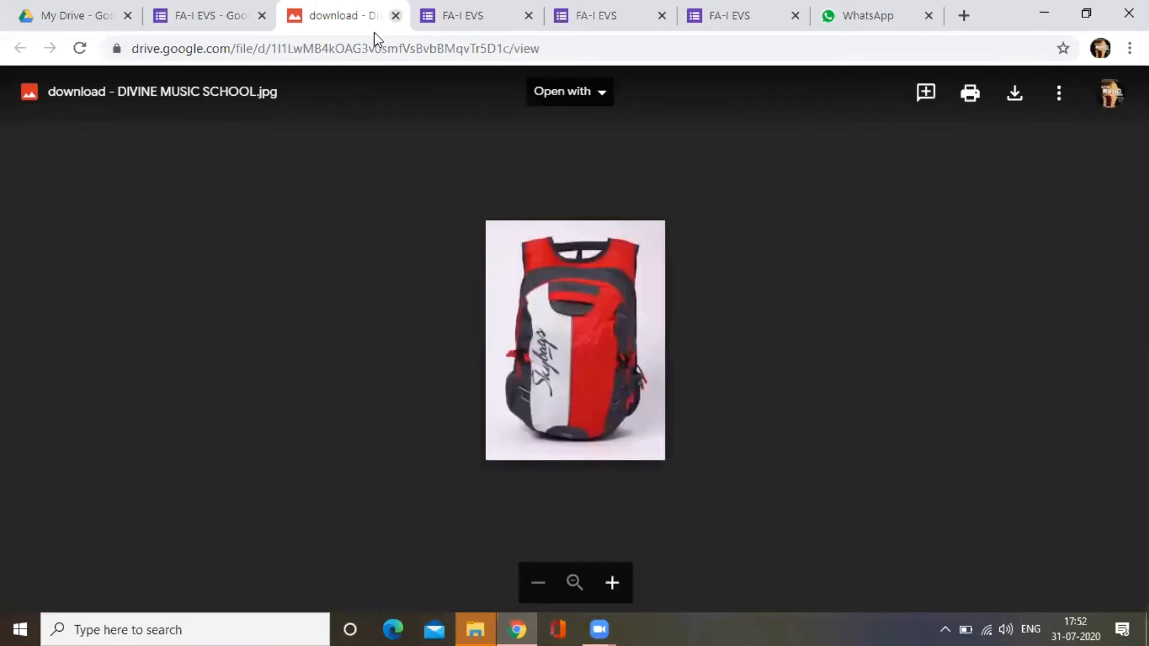
key(ctrl+w)
Step: Award 3 points to the second response's school bag drawing
scroll(514, 347, down, 1)
scroll(535, 341, up, 9)
scroll(599, 317, down, 5)
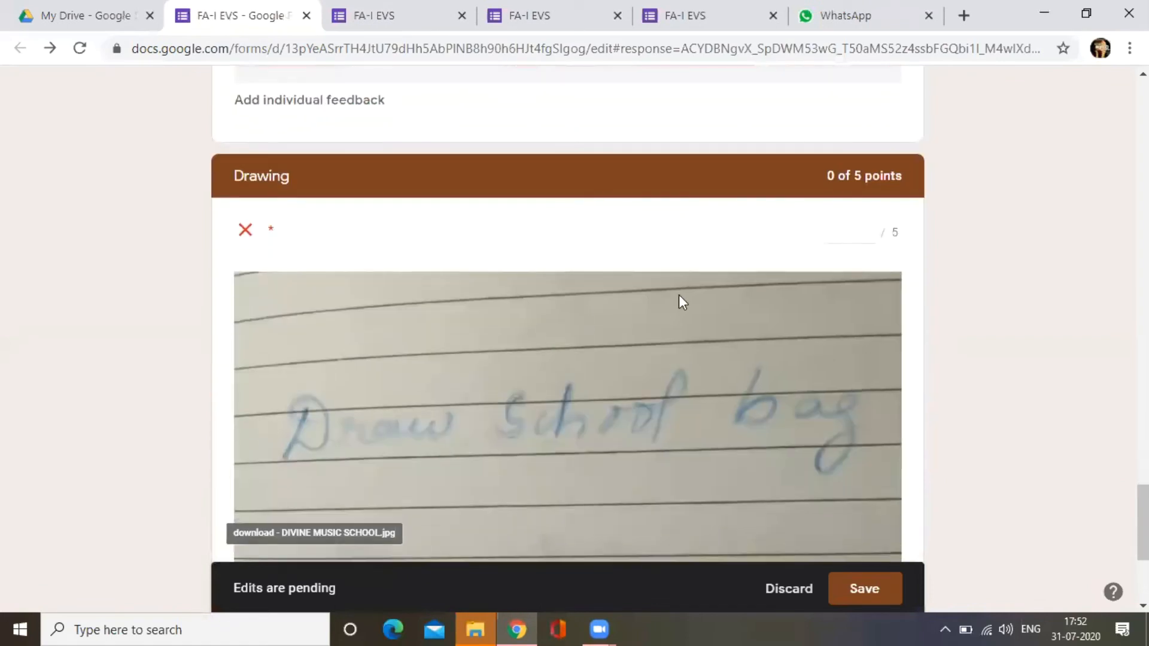
click(854, 232)
click(866, 229)
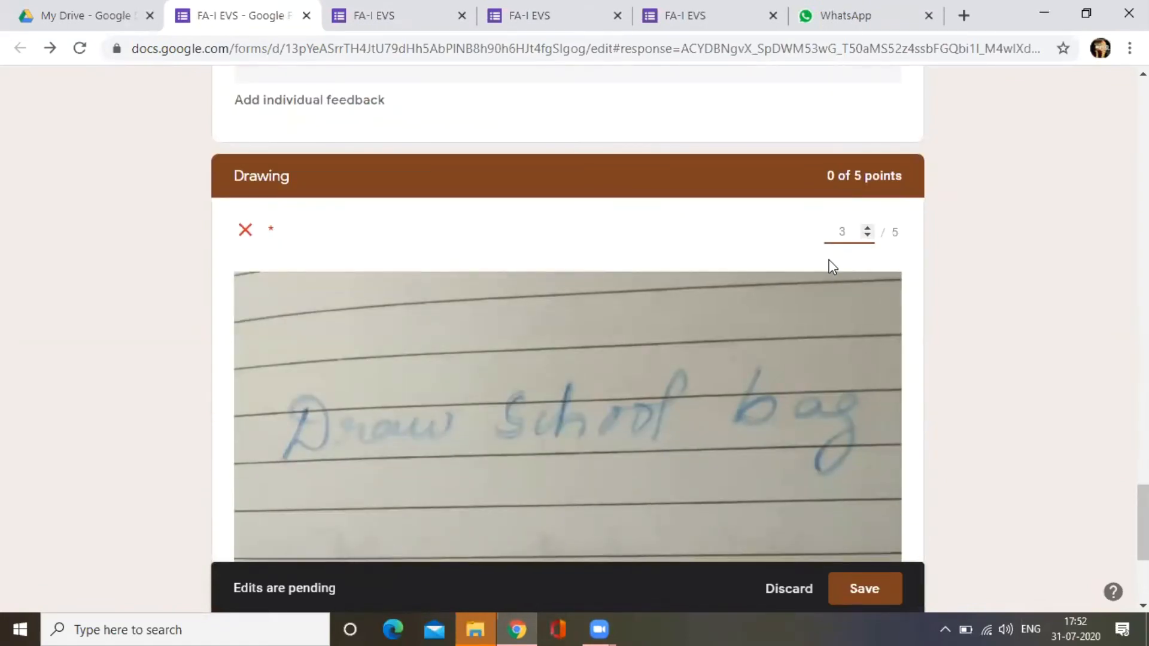
Step: Save the grades awarded to the second response and look over its total score and marked answers
click(876, 593)
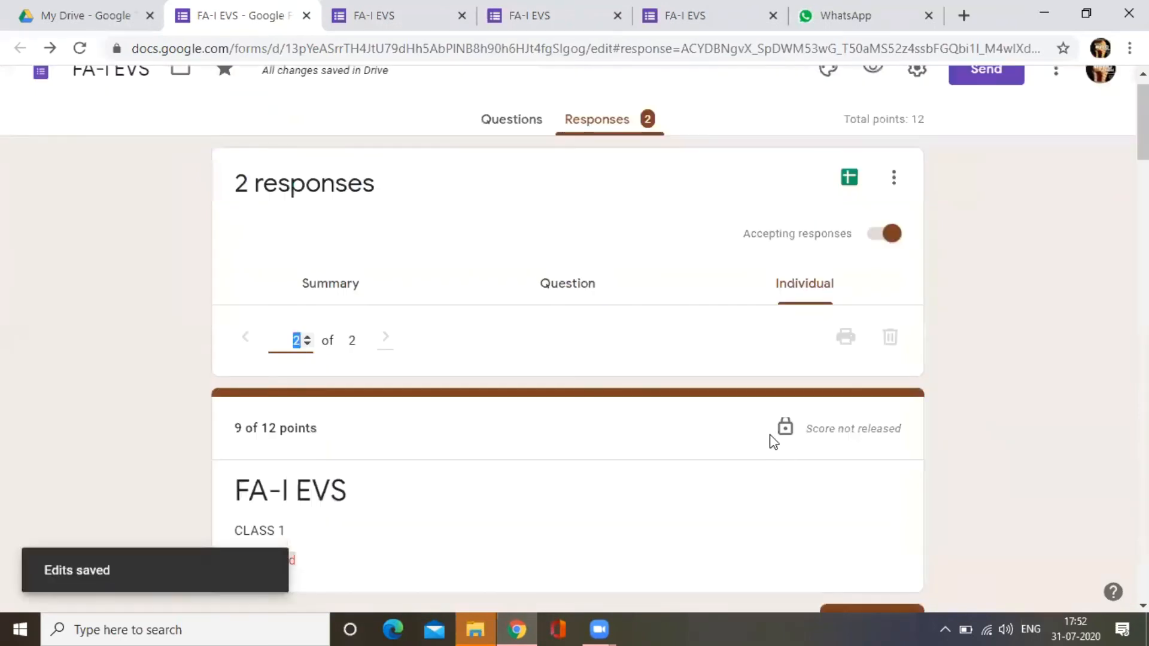
scroll(544, 336, down, 8)
scroll(536, 341, up, 8)
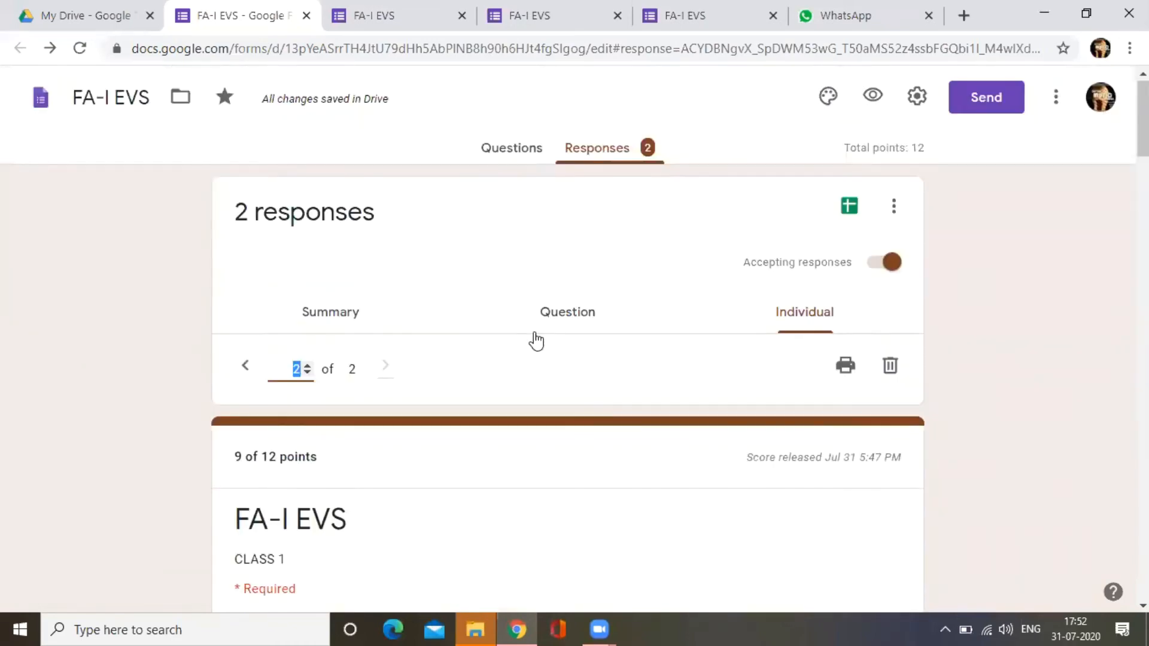
scroll(536, 341, down, 15)
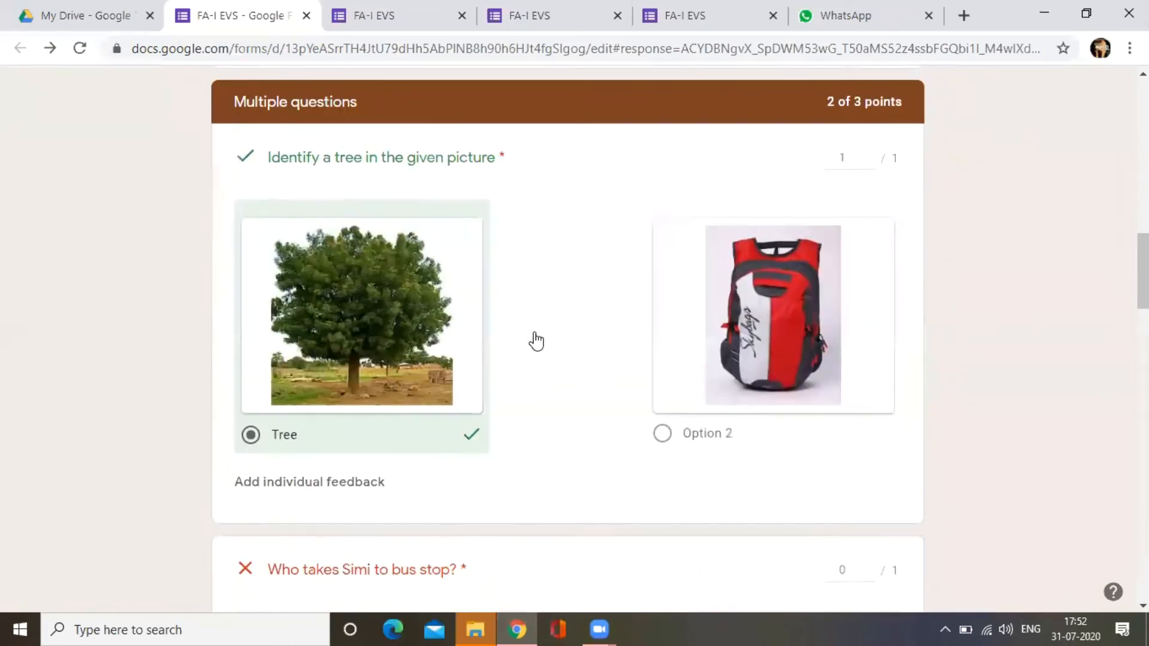
scroll(536, 338, down, 4)
scroll(536, 336, up, 18)
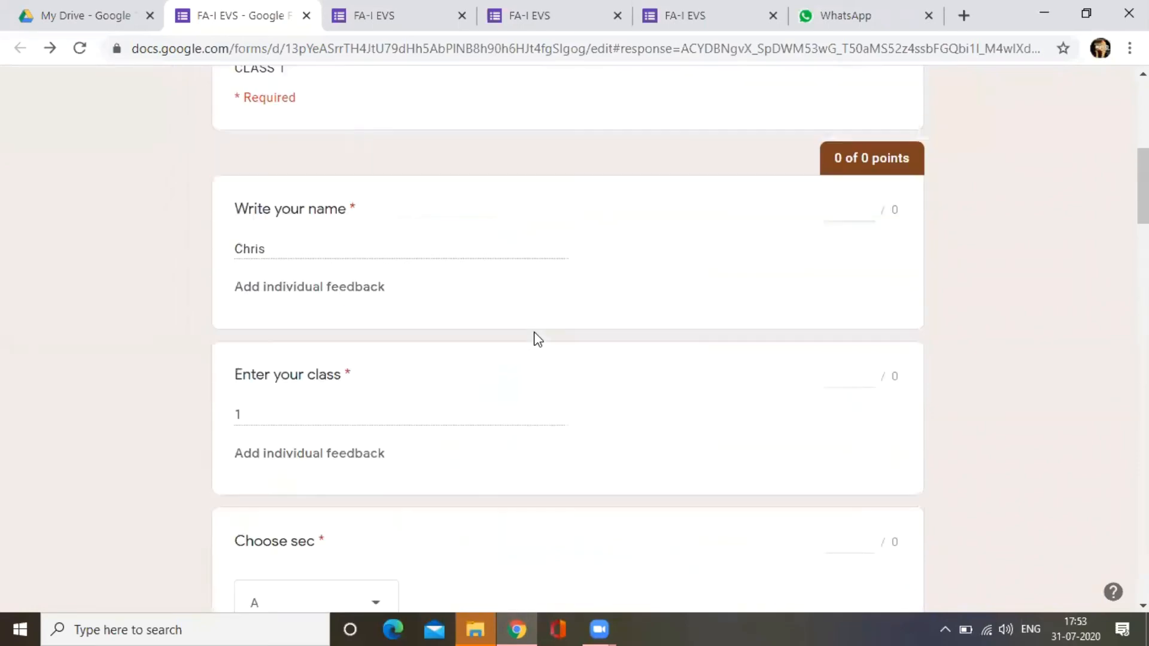
scroll(682, 281, up, 2)
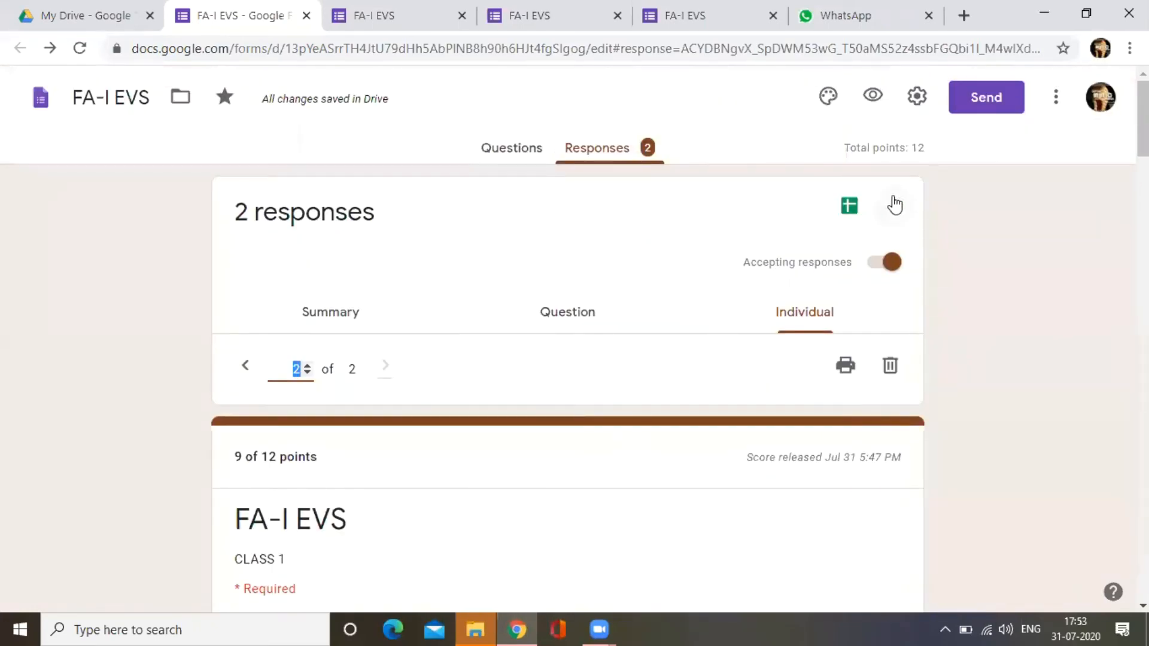
Step: Create a new spreadsheet named FA-I EVS (Responses) as the destination for the form's responses
click(852, 208)
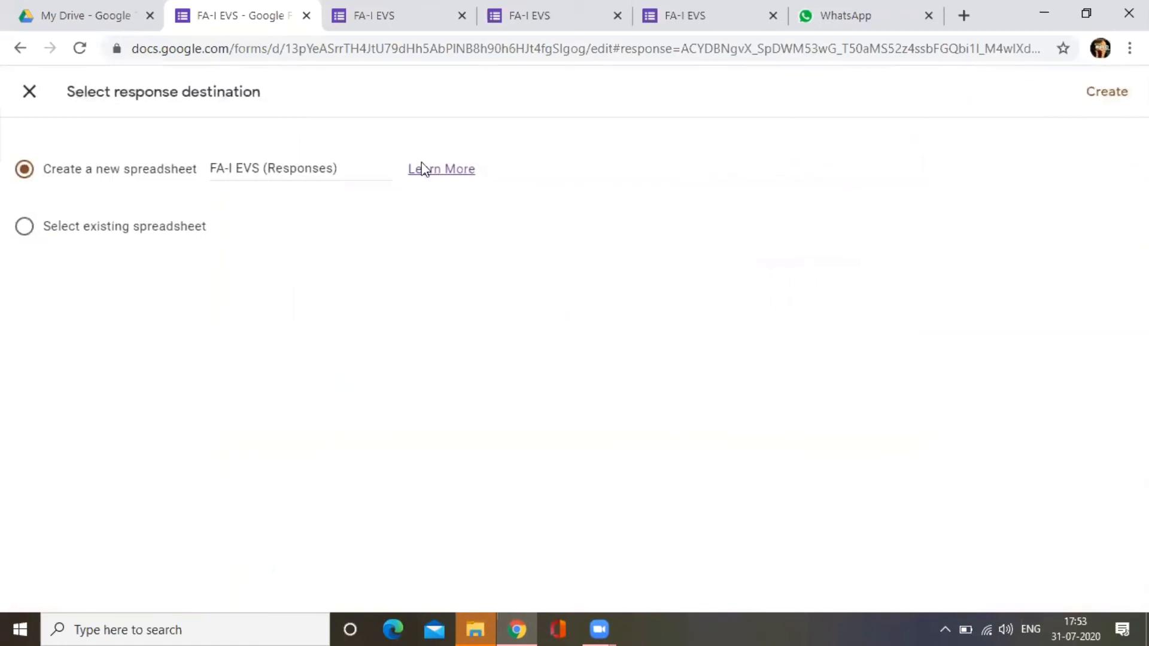
click(121, 227)
click(148, 170)
click(1097, 93)
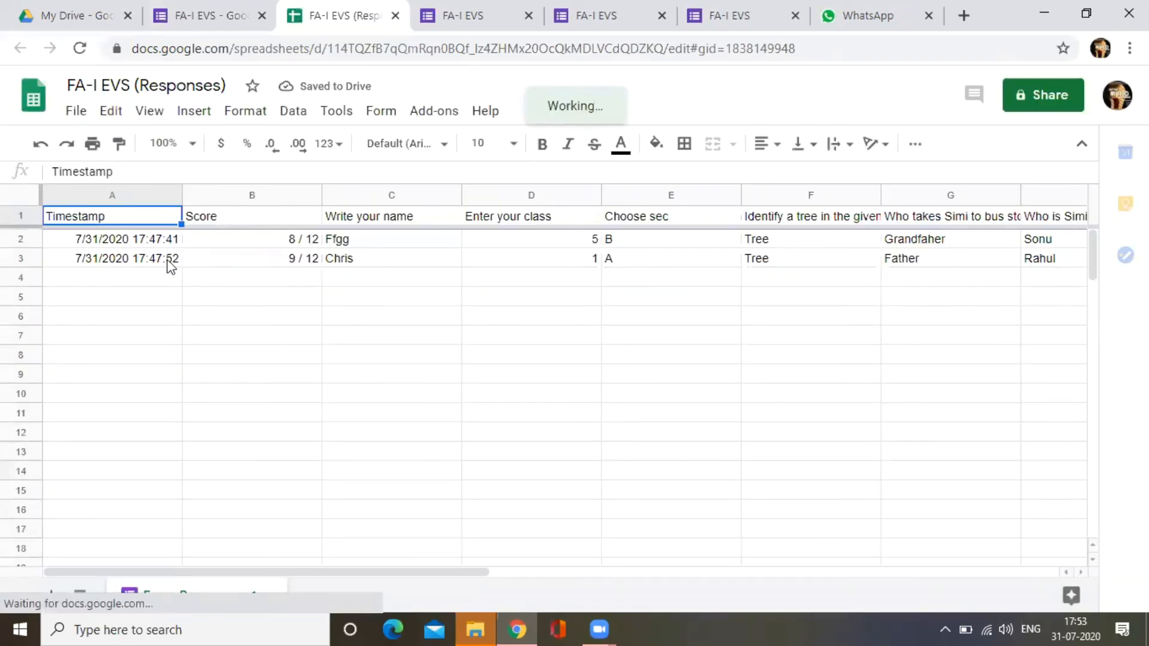
Step: Examine each student's score and name in the responses spreadsheet, and return to the form
click(273, 243)
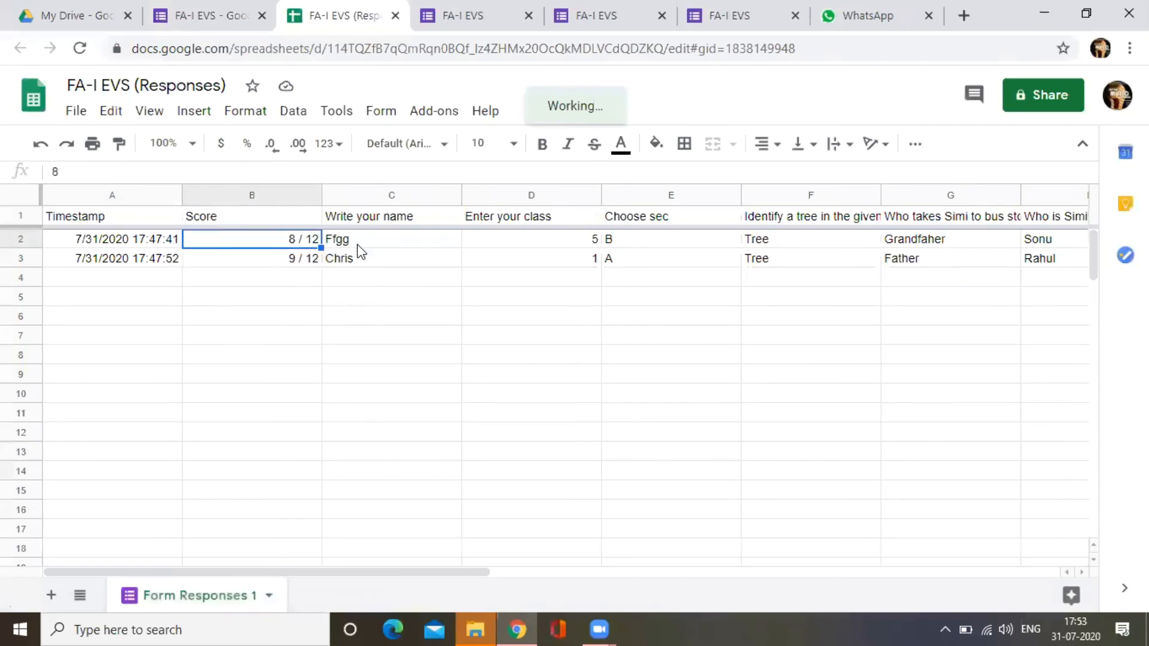
click(359, 242)
click(271, 246)
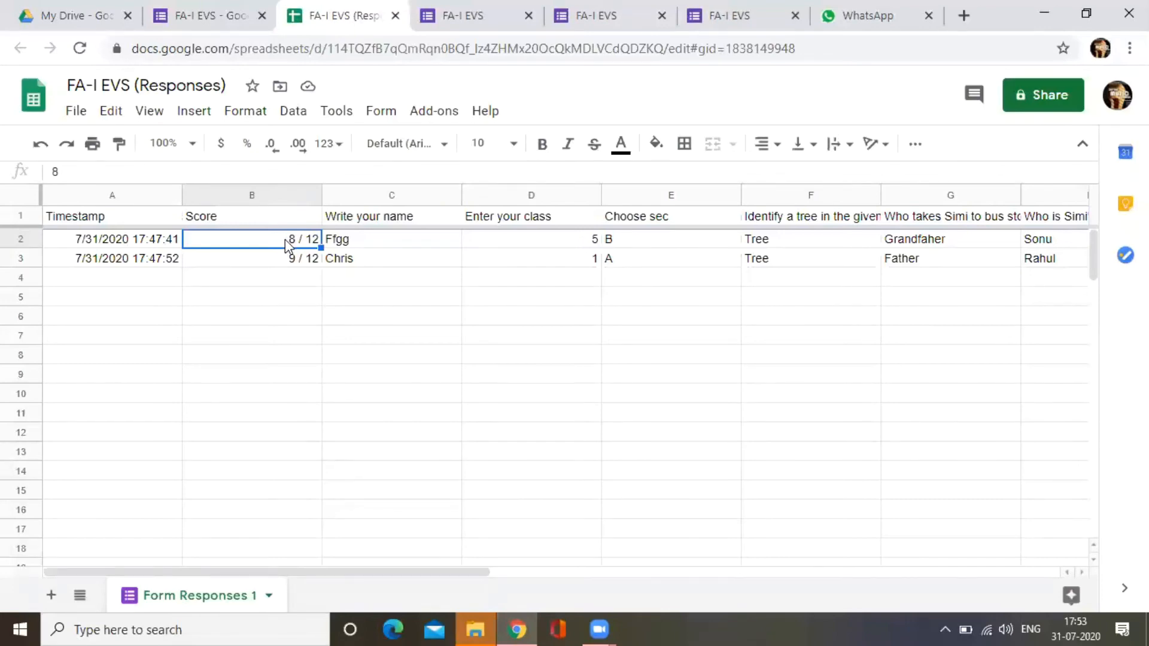
click(281, 264)
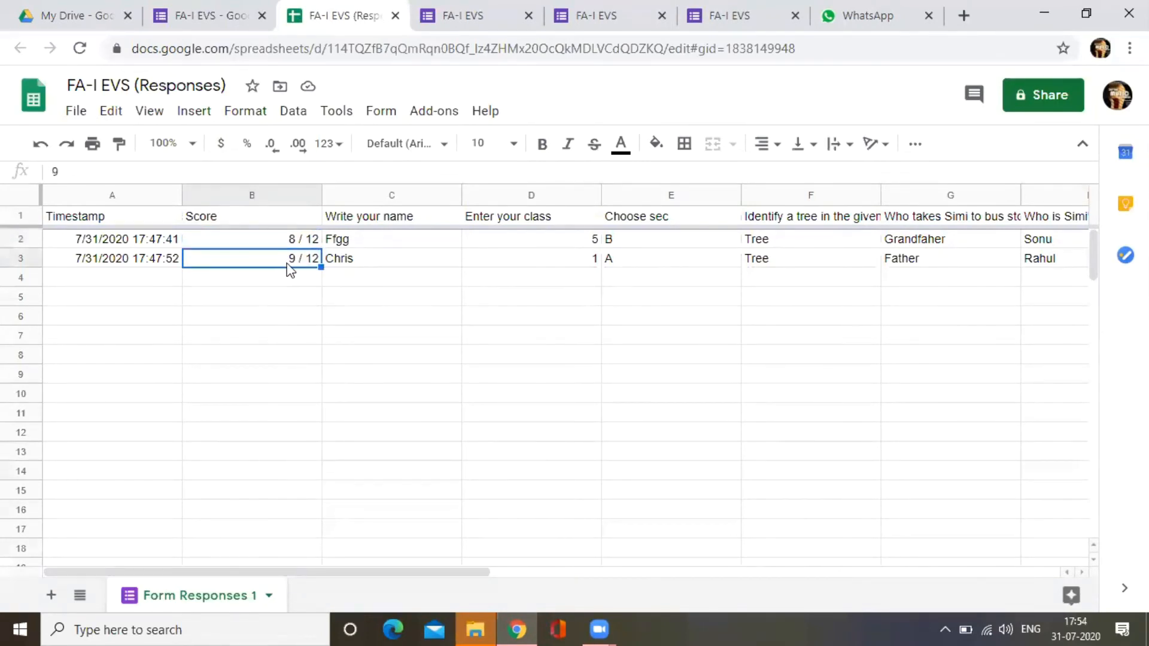
click(390, 241)
click(390, 259)
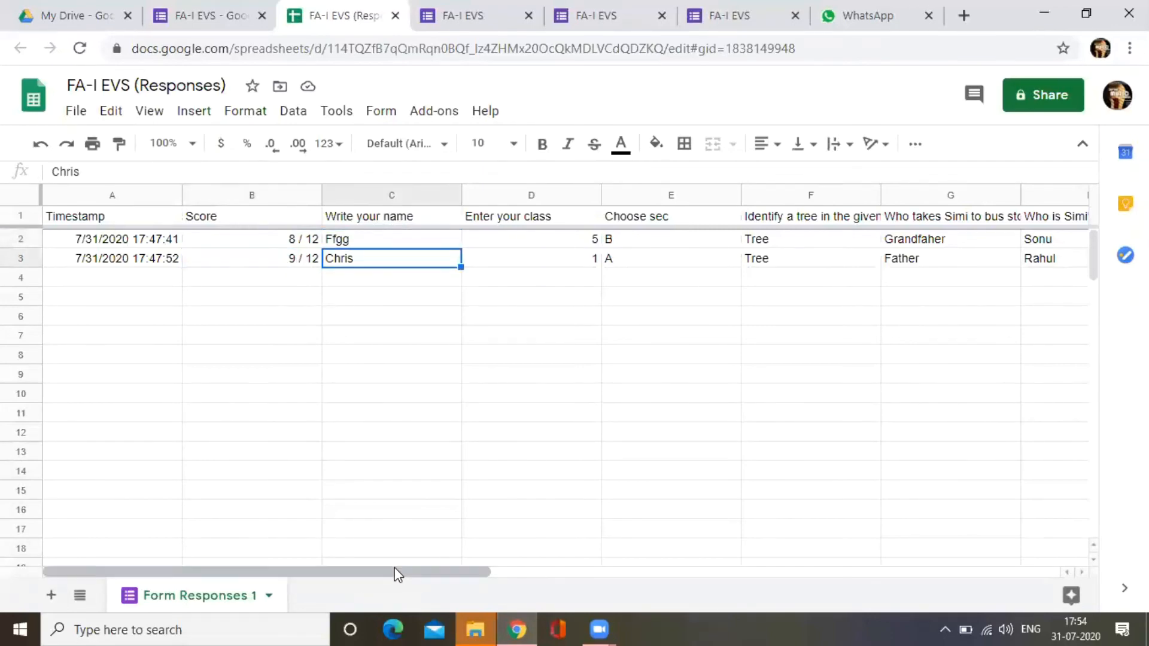
drag(396, 573, 350, 546)
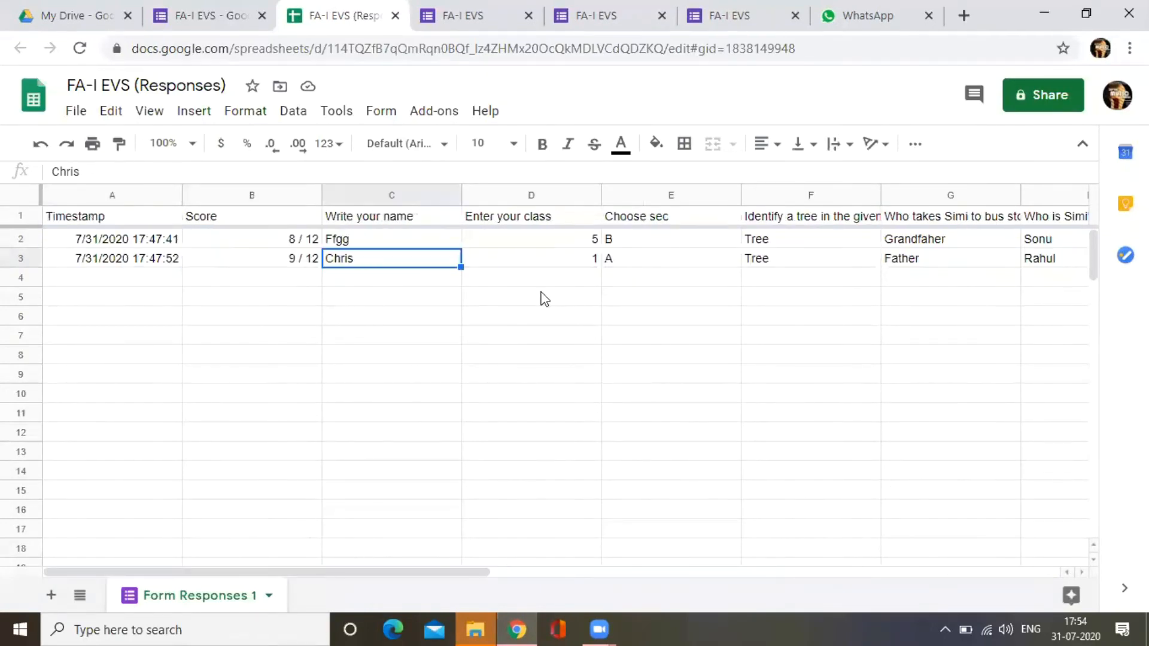
scroll(497, 317, down, 5)
scroll(488, 308, up, 5)
click(246, 30)
key(ctrl+Tab)
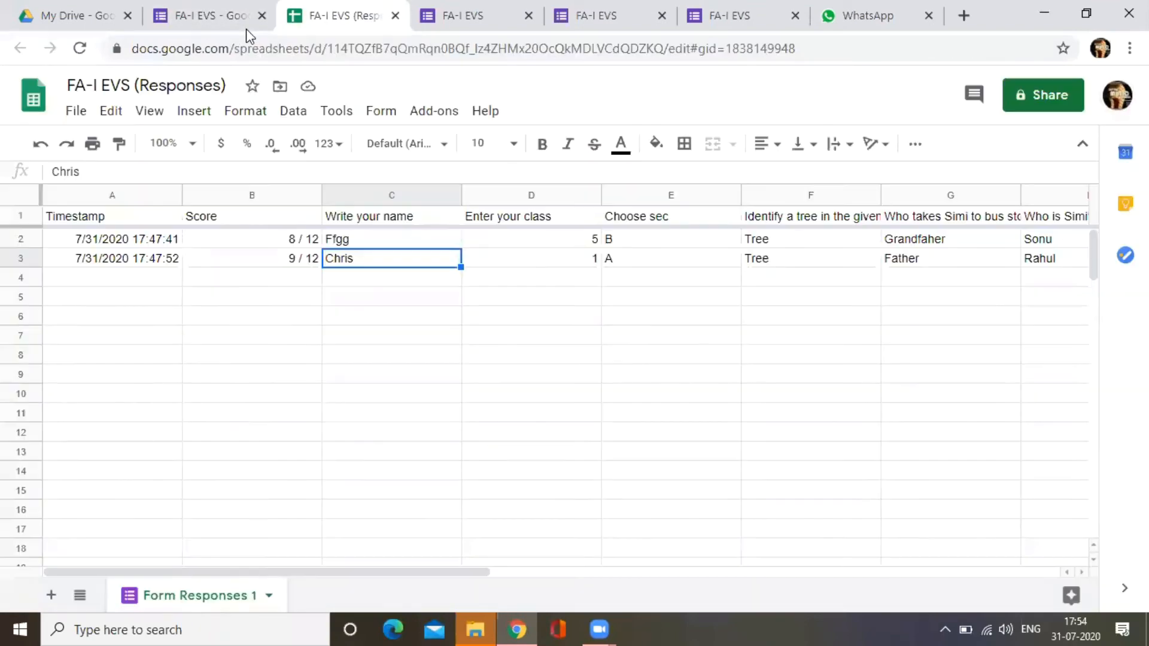
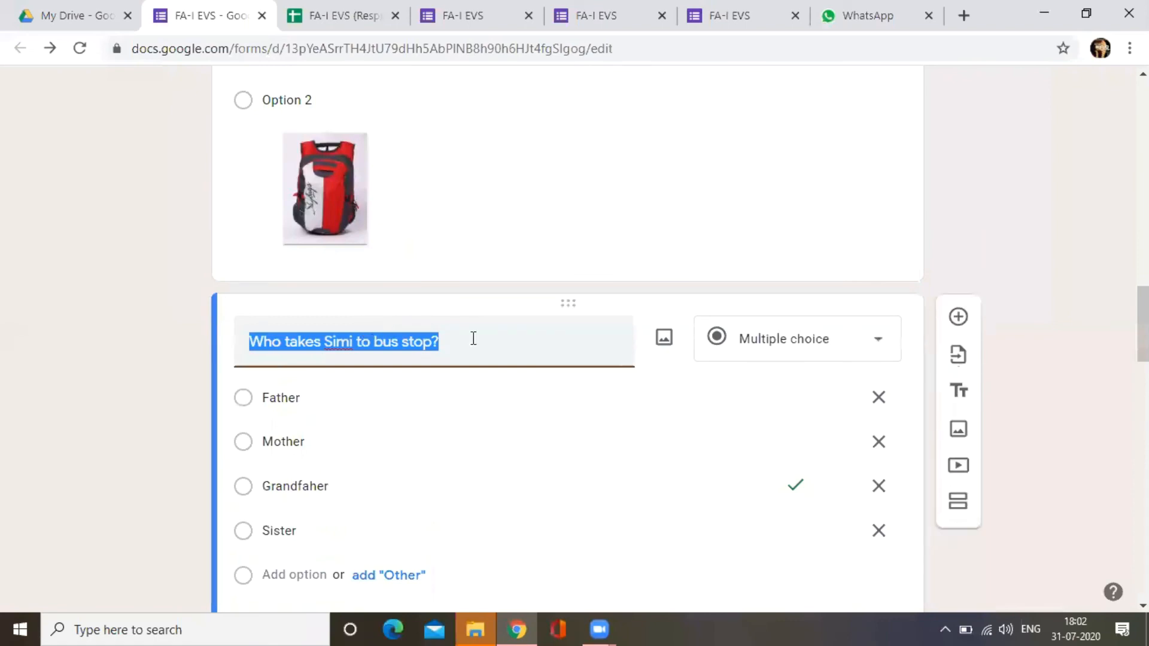
Step: Look through the form's student detail fields and multiple-choice questions
scroll(548, 374, down, 5)
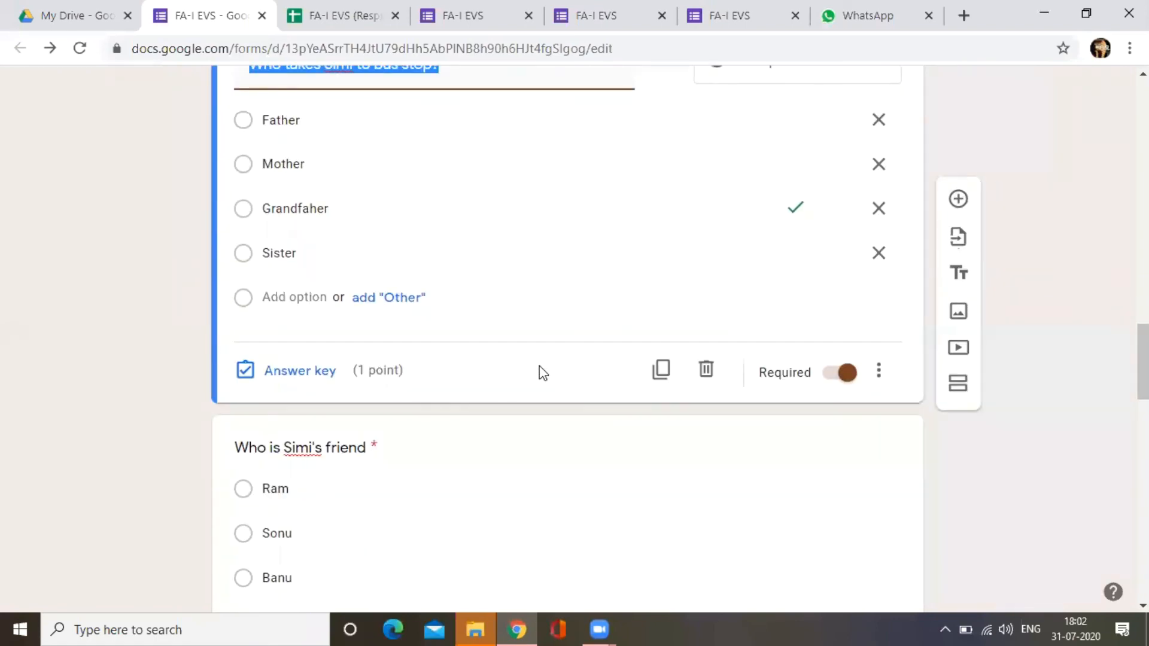
scroll(515, 353, up, 15)
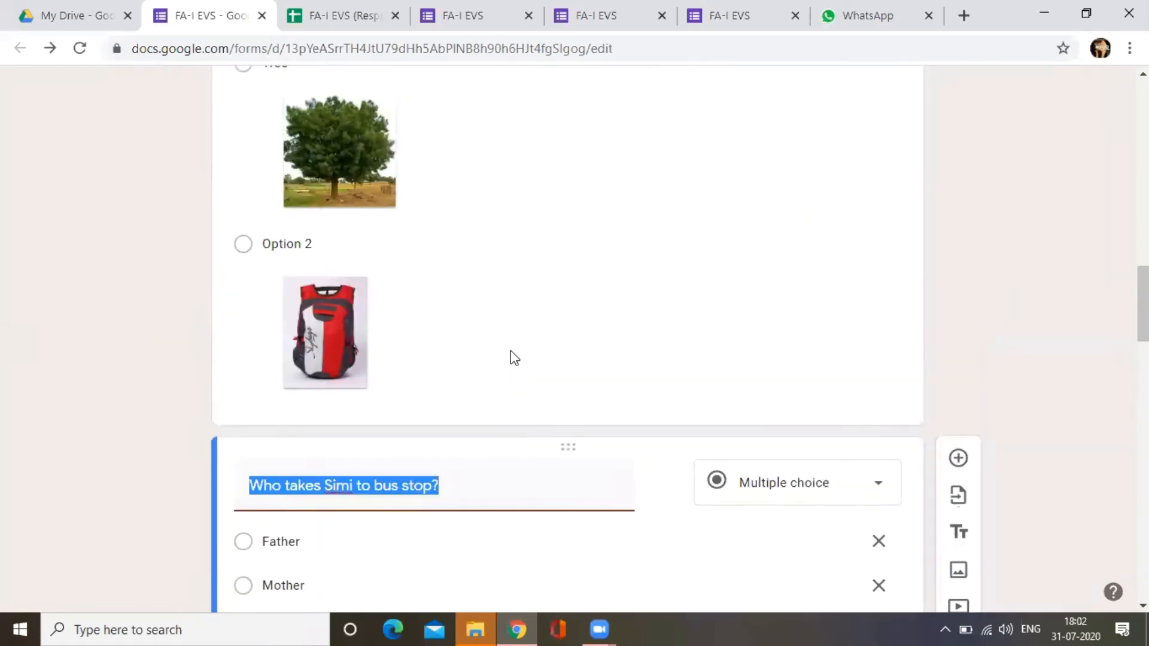
scroll(512, 350, up, 10)
scroll(511, 350, down, 15)
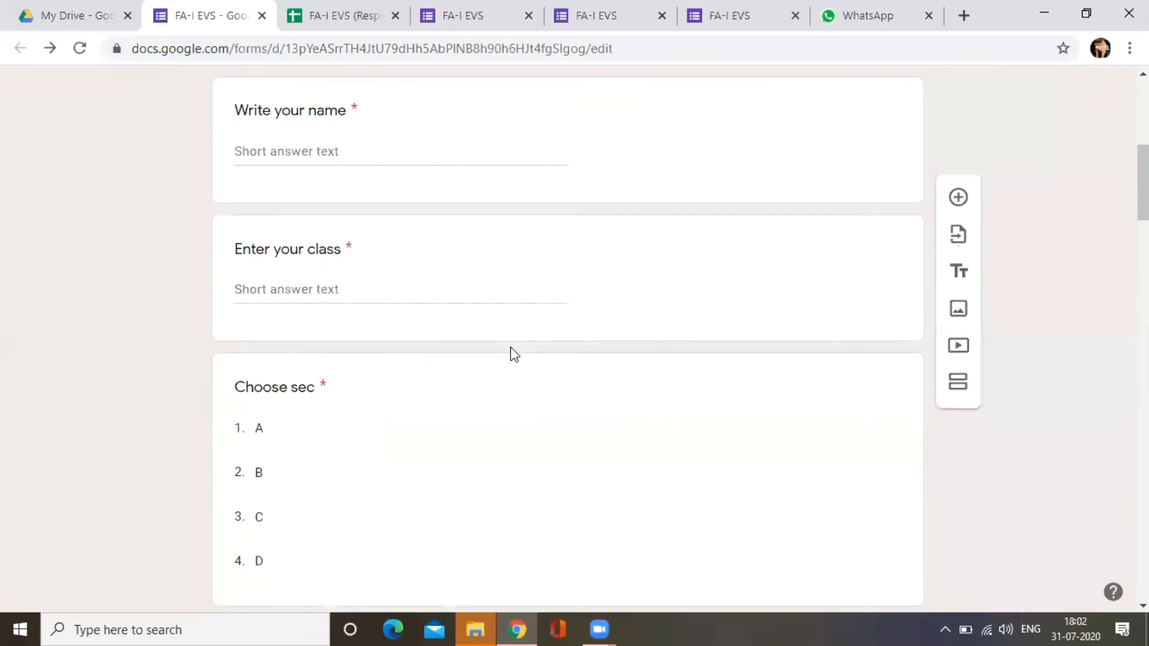
scroll(511, 347, down, 14)
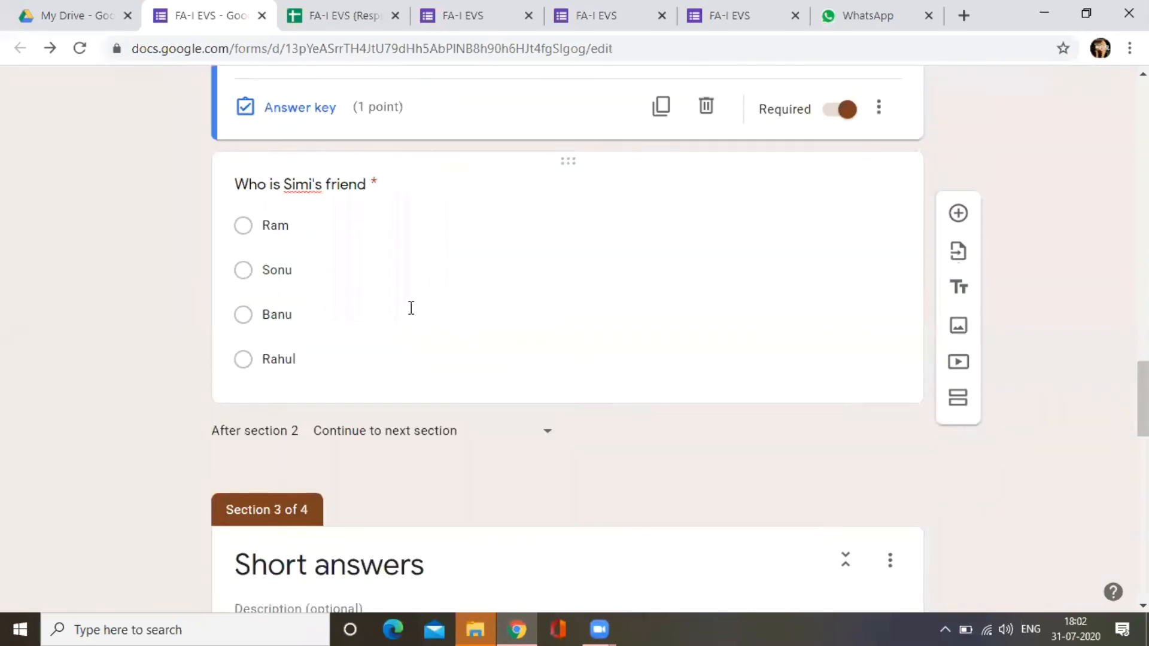
scroll(407, 315, up, 6)
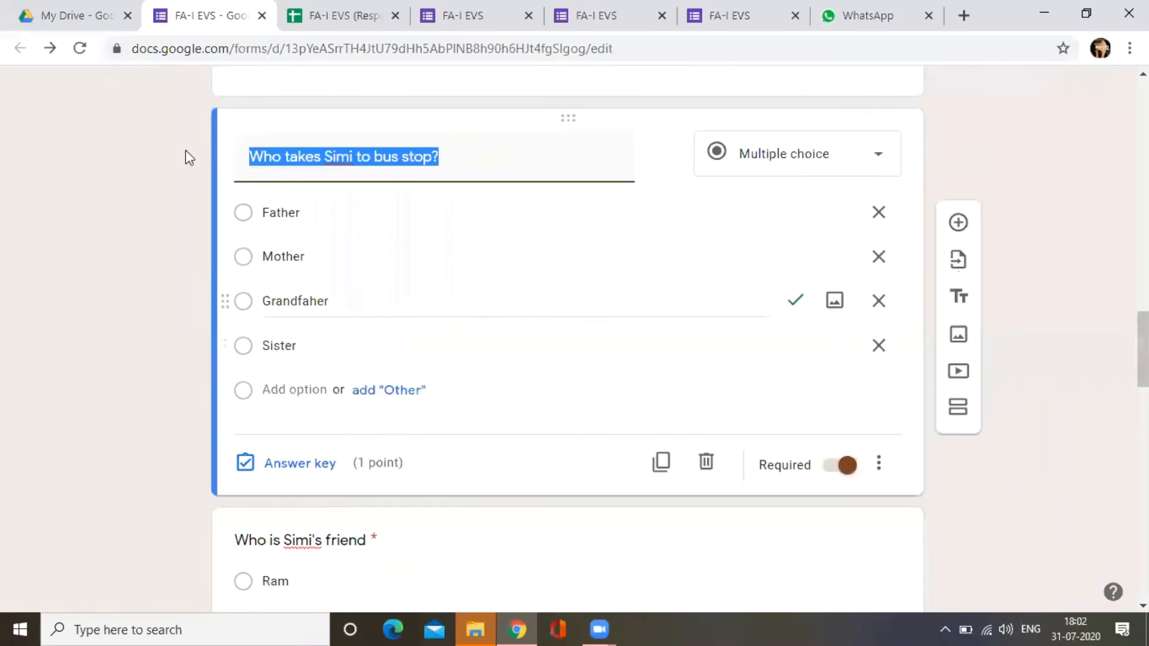
Step: Highlight the full text of the question "Who takes Simi to bus stop?" and clear the selection
click(451, 160)
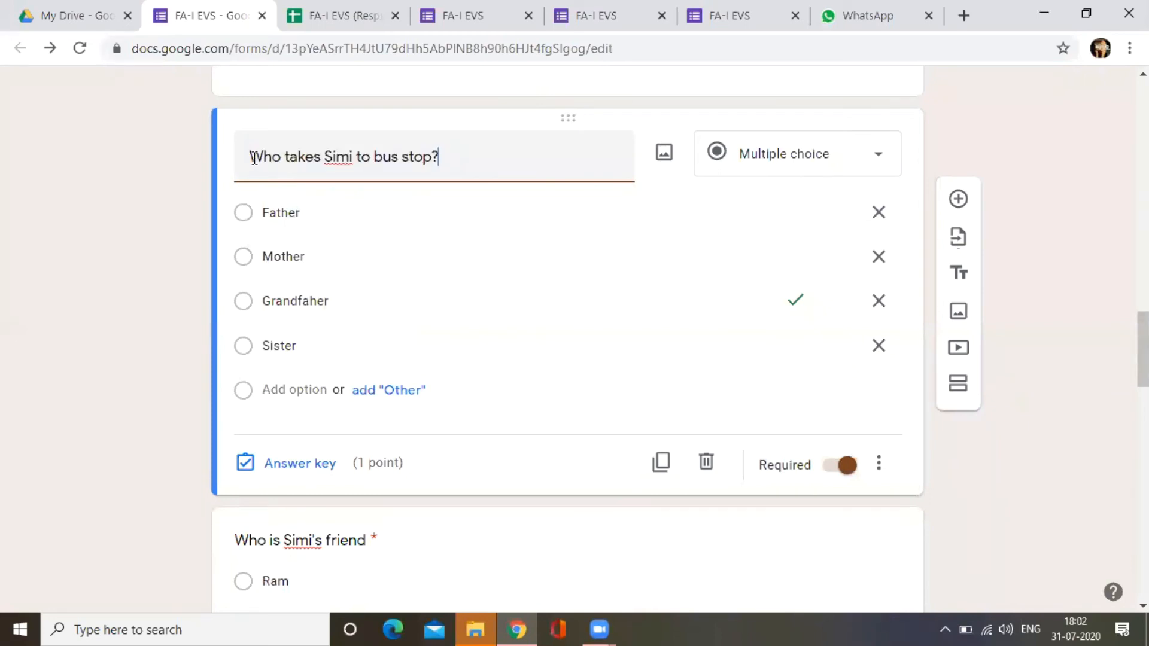
drag(250, 157, 442, 157)
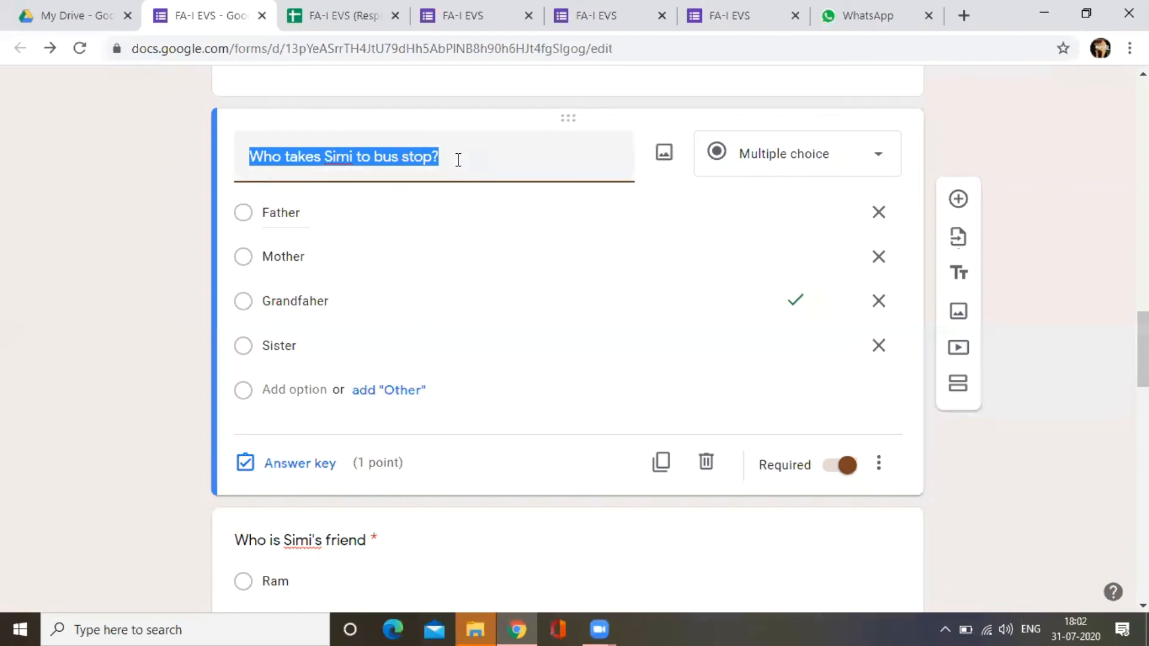
click(252, 153)
drag(452, 156, 240, 161)
drag(249, 156, 521, 156)
click(480, 163)
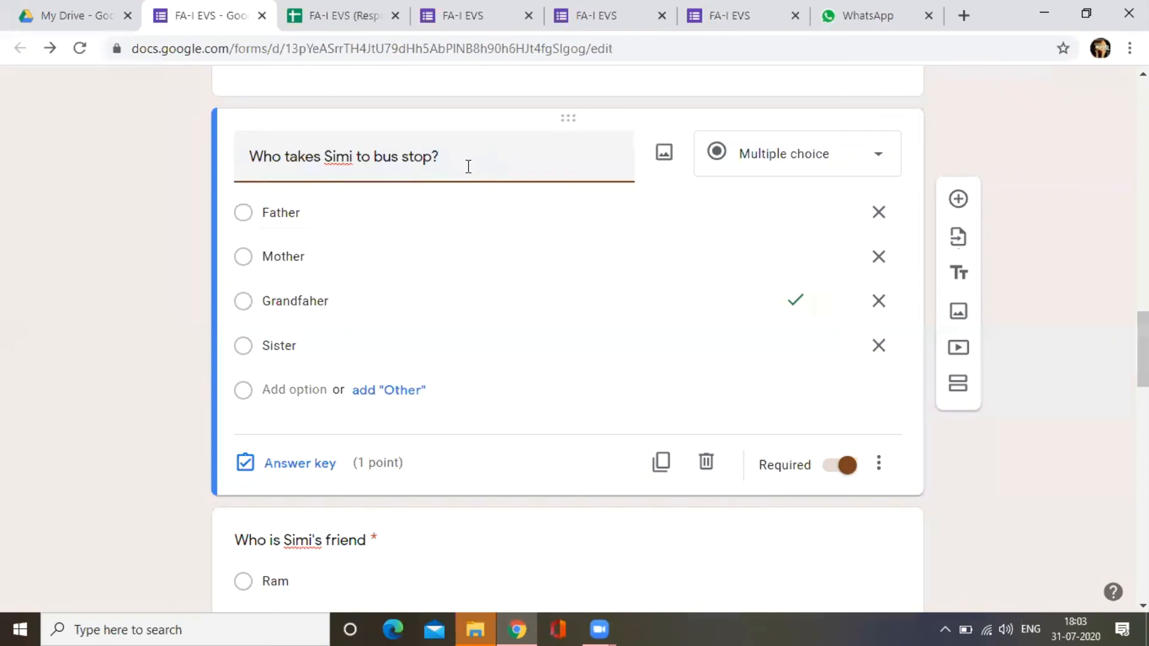
Step: Review the whole quiz form, from the title through the multiple-choice and short-answer sections to the Drawing section
scroll(470, 263, down, 2)
scroll(471, 265, down, 5)
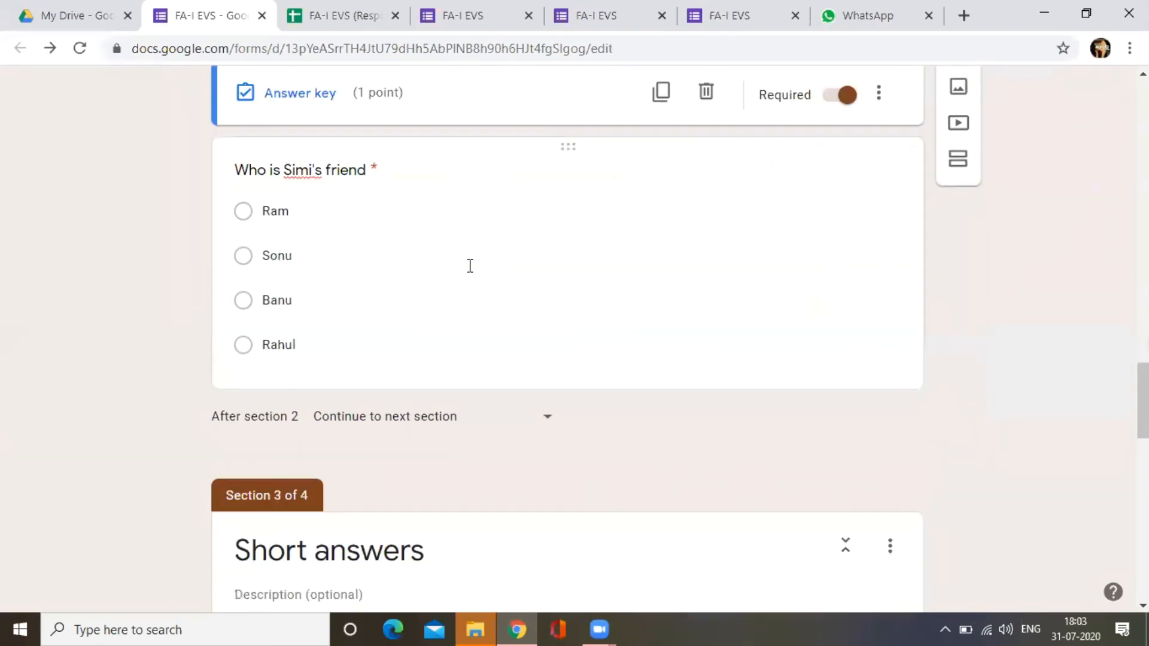
scroll(467, 262, down, 5)
scroll(467, 262, up, 15)
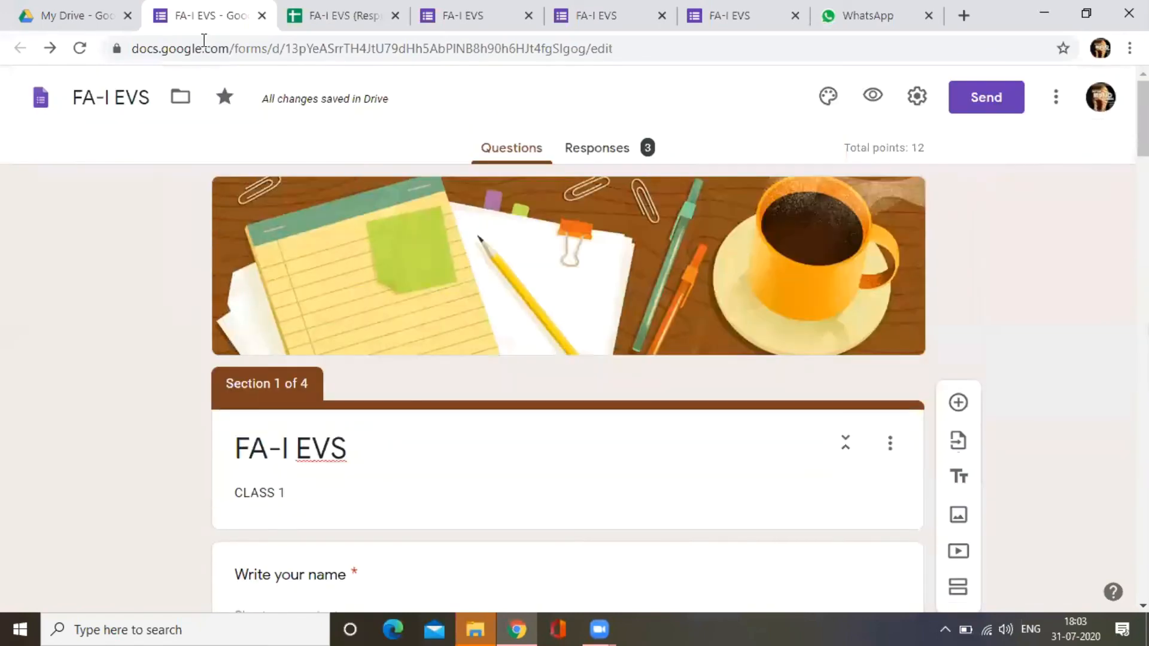
scroll(619, 263, down, 9)
scroll(619, 263, up, 9)
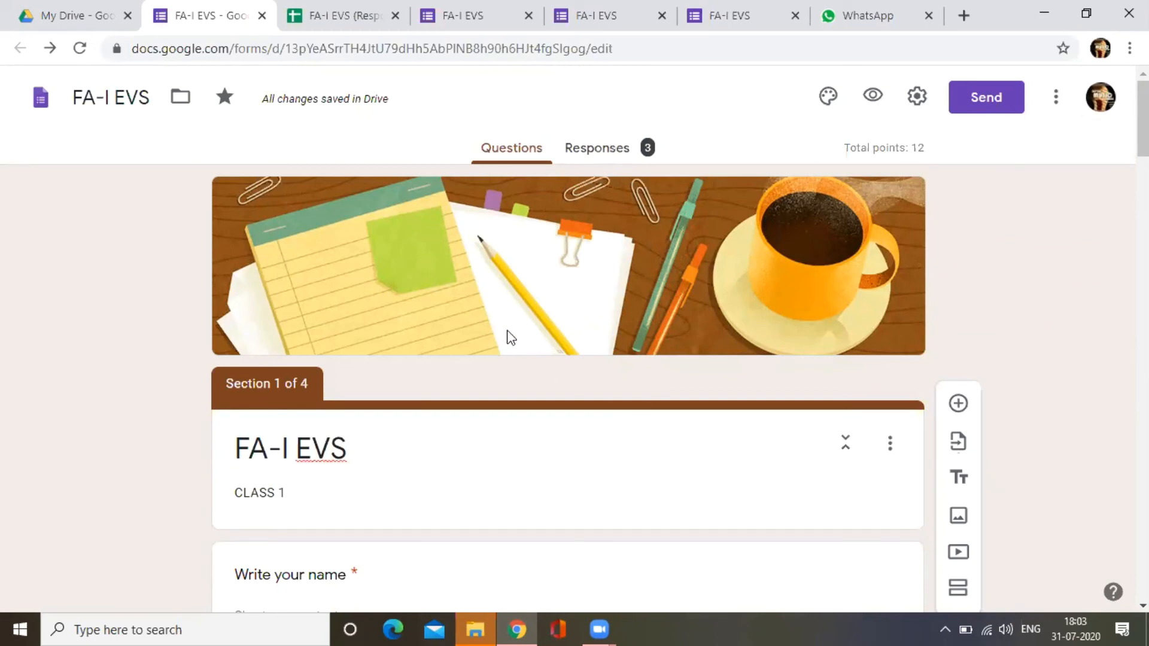
scroll(513, 356, down, 15)
scroll(511, 351, down, 15)
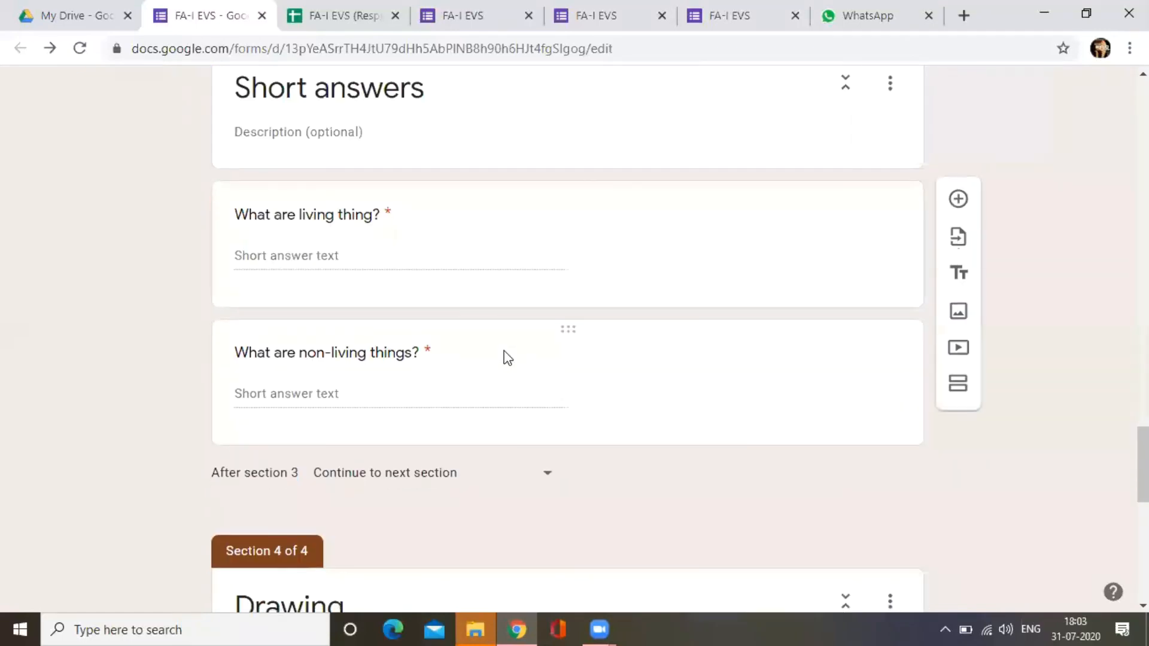
scroll(508, 358, down, 4)
scroll(507, 358, up, 20)
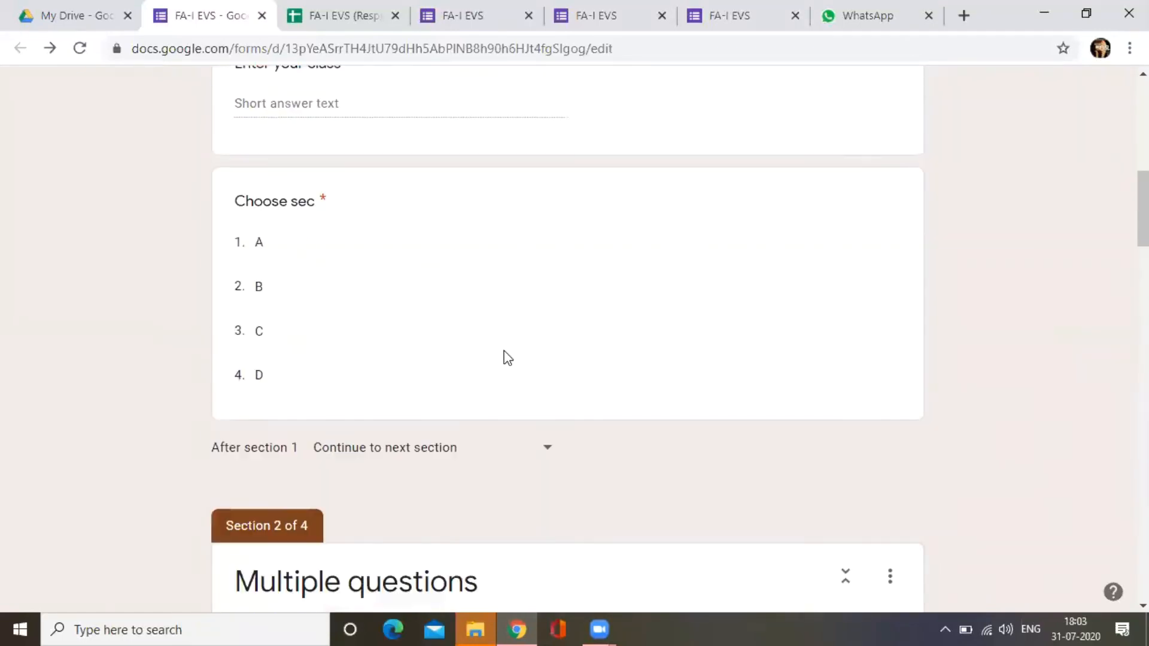
scroll(507, 357, up, 10)
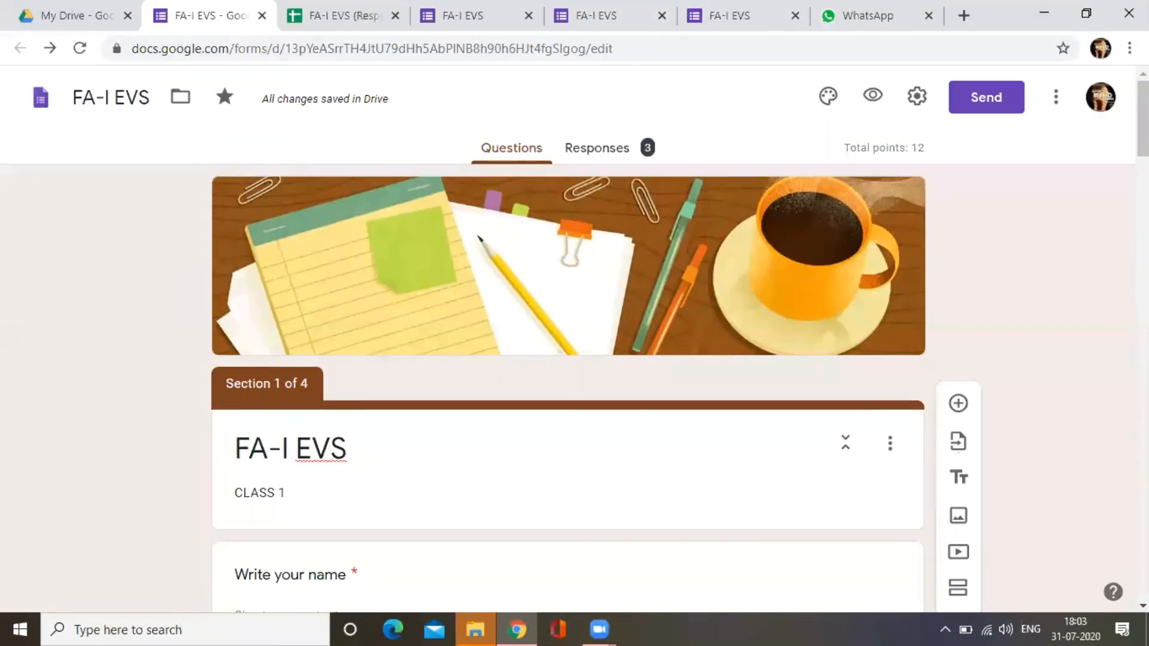
click(1129, 48)
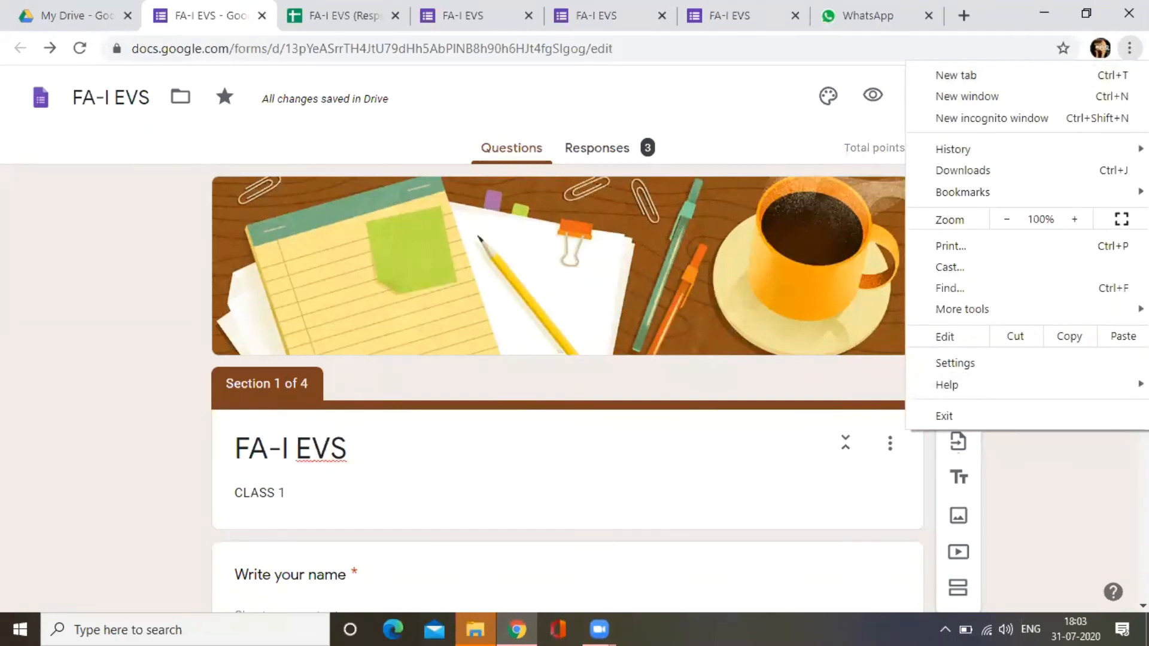
click(1130, 48)
click(1130, 48)
scroll(569, 287, down, 5)
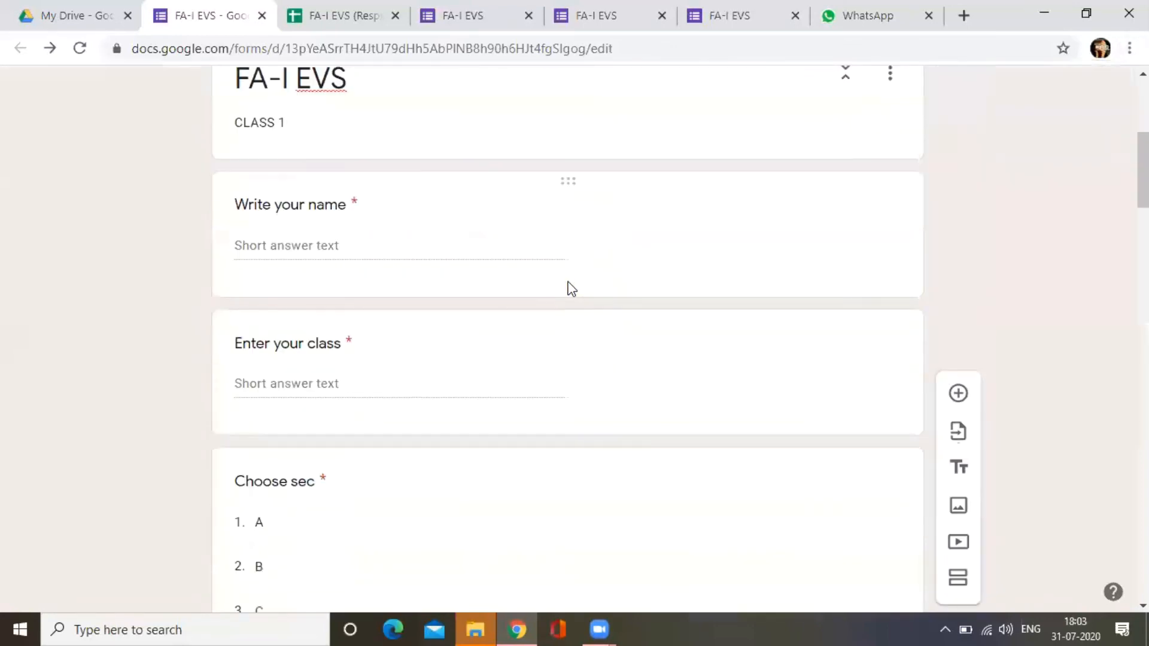
scroll(567, 288, down, 5)
scroll(566, 290, up, 8)
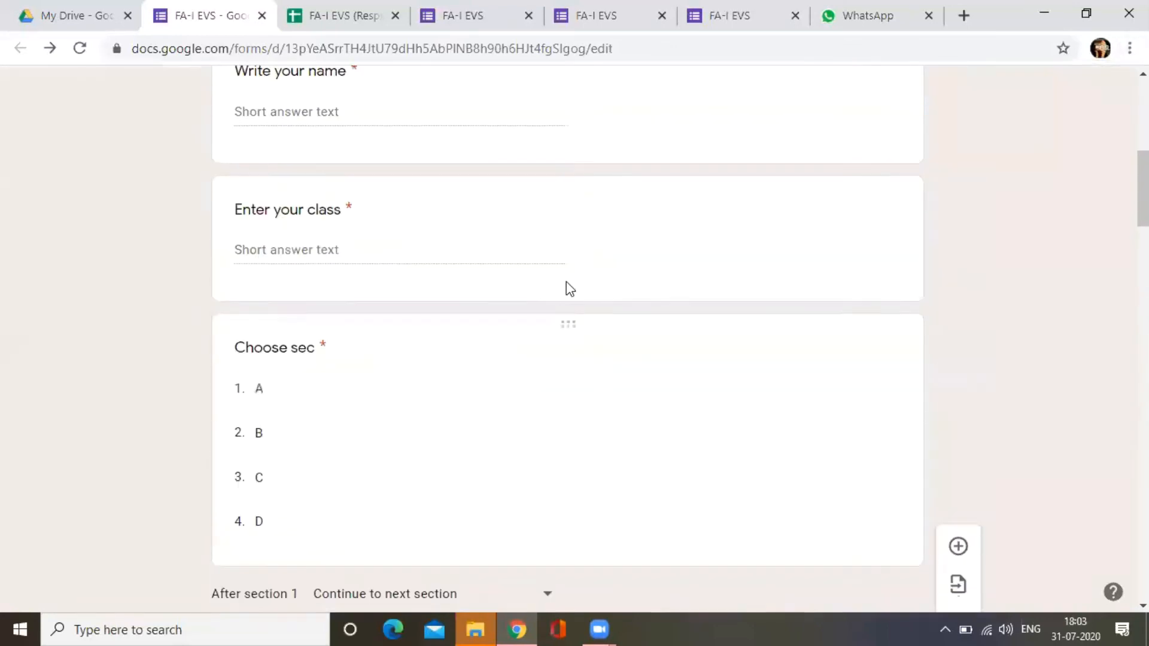
scroll(434, 335, up, 3)
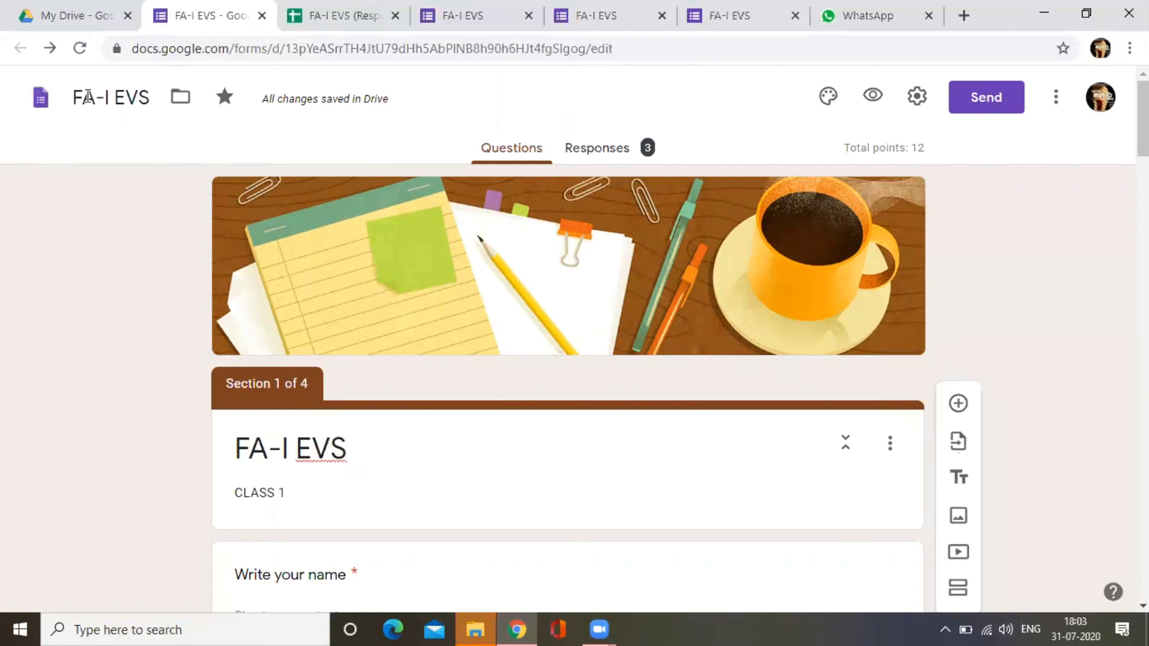
Step: Review the form's general settings and quiz options, and close the settings
click(917, 98)
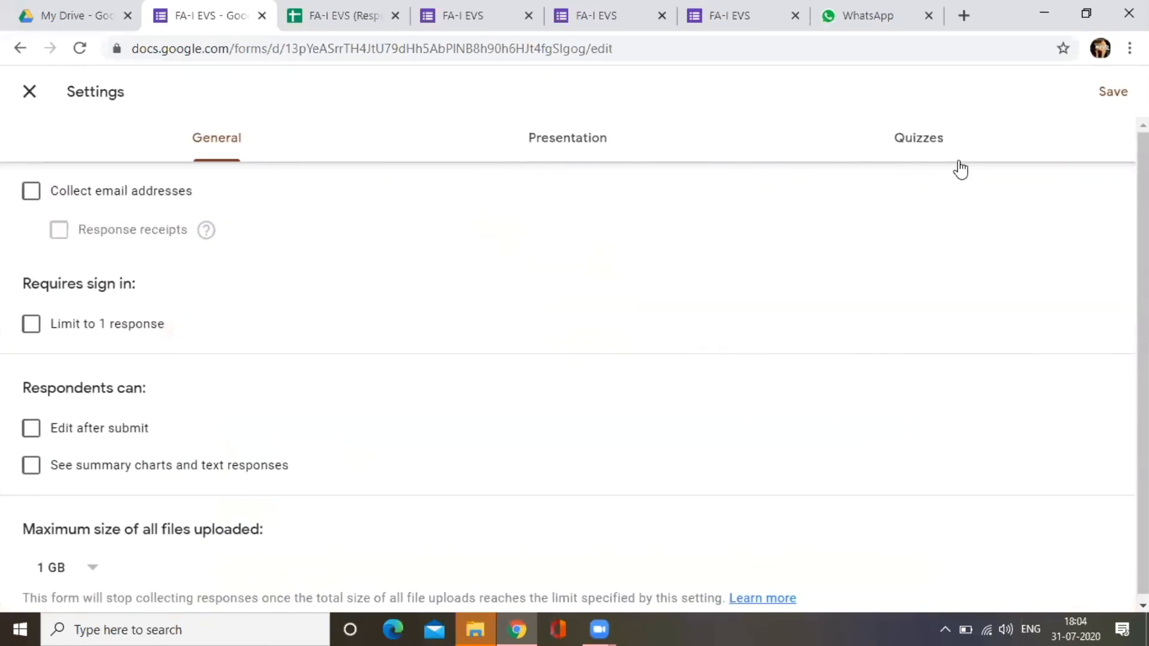
click(918, 141)
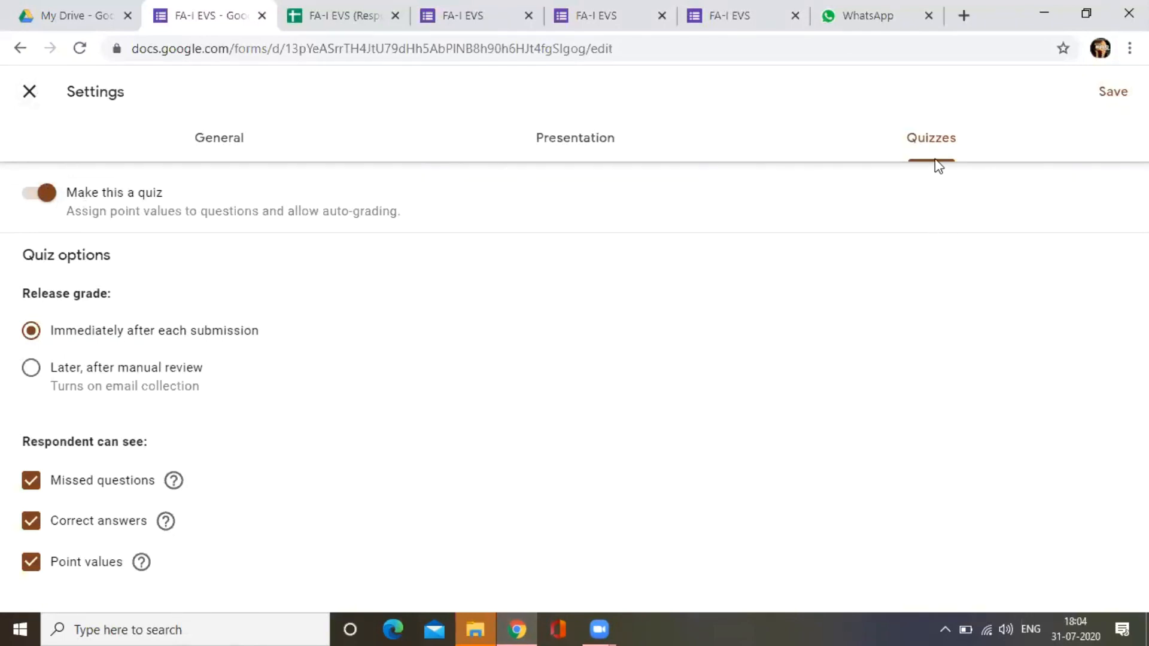
click(29, 94)
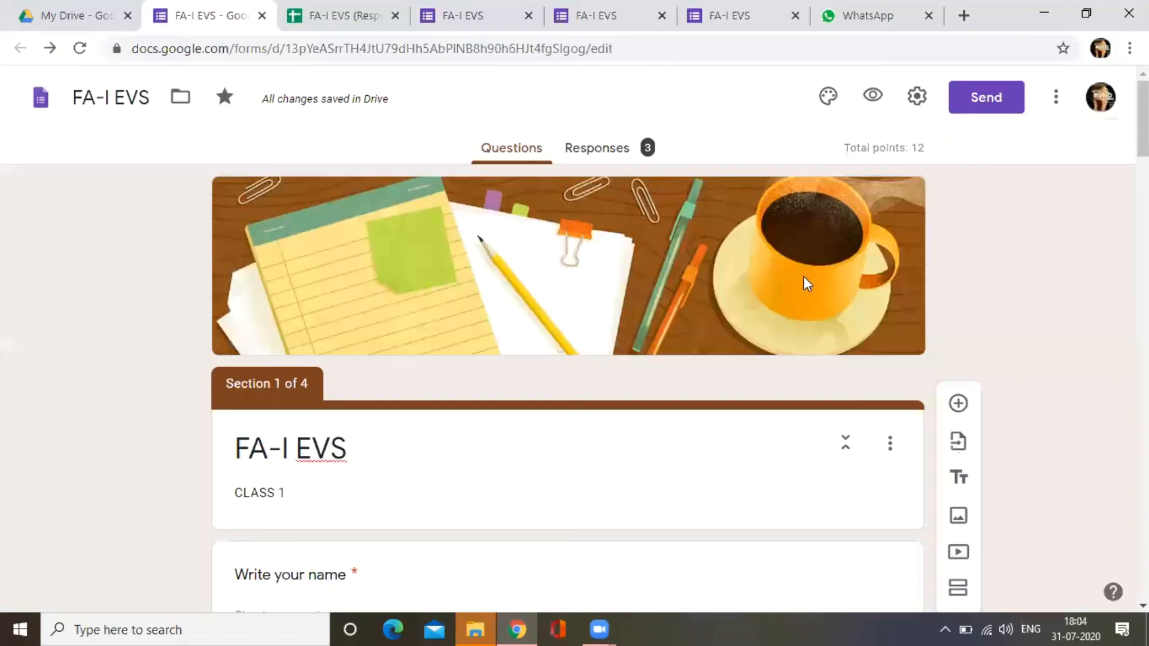
scroll(639, 362, down, 1)
scroll(639, 361, down, 20)
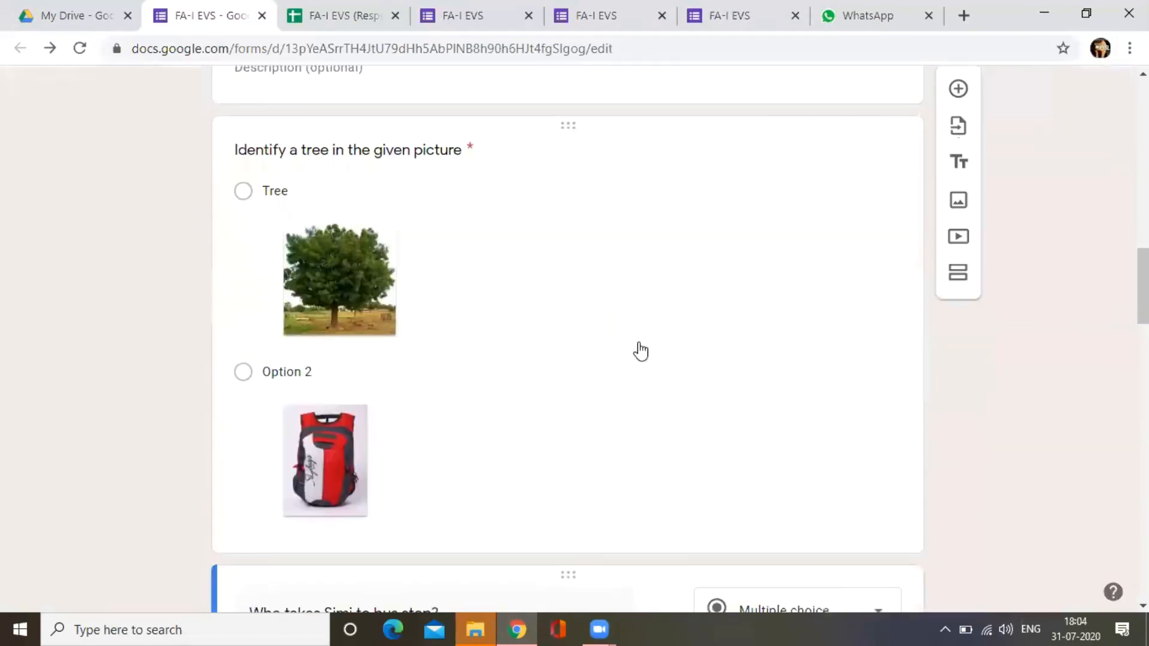
scroll(650, 310, up, 20)
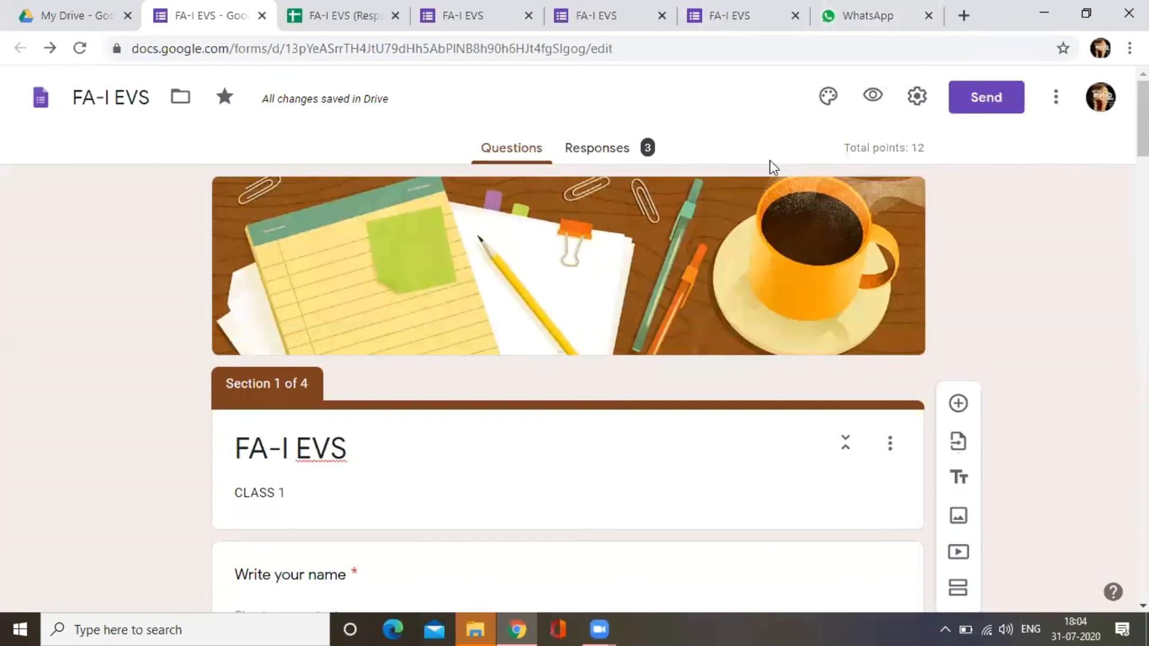
scroll(423, 228, down, 5)
scroll(423, 224, up, 5)
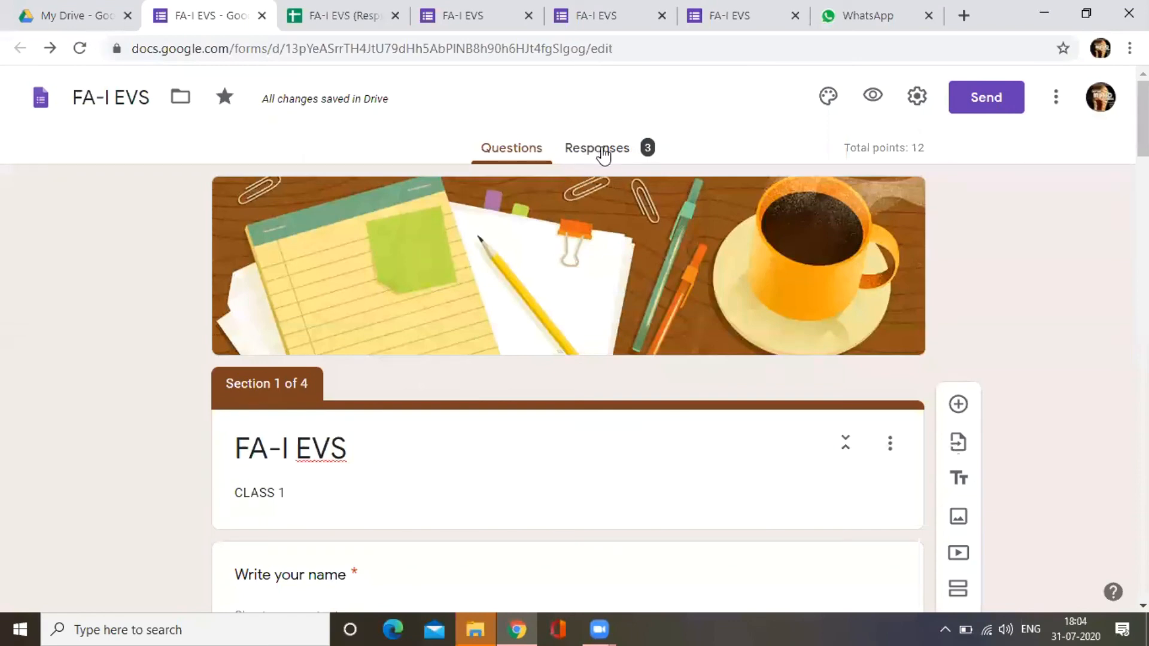
Step: Open the form's individual responses and go to the third student's submission
click(623, 157)
click(527, 156)
click(612, 153)
scroll(441, 261, down, 3)
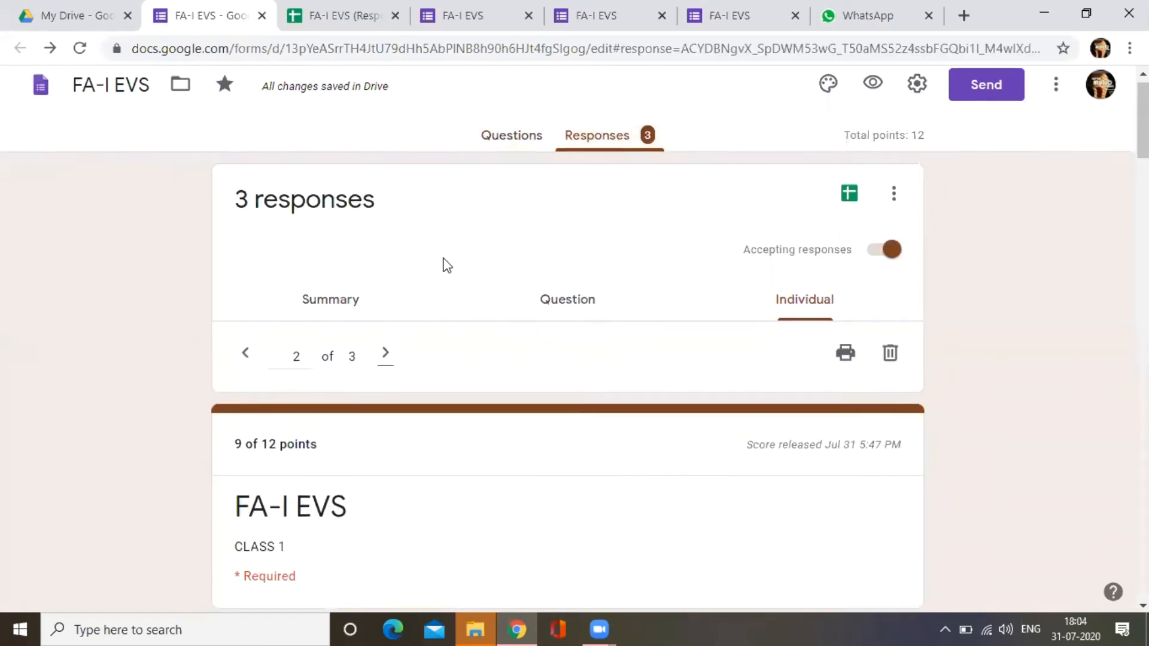
scroll(381, 279, down, 2)
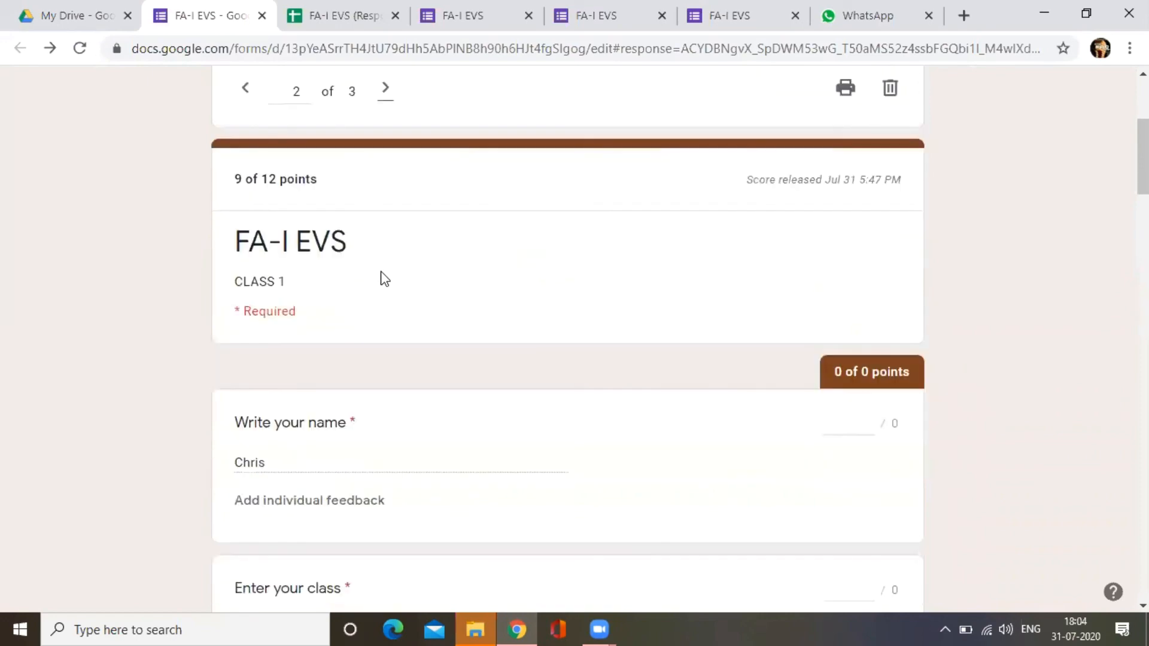
scroll(390, 210, up, 3)
click(396, 277)
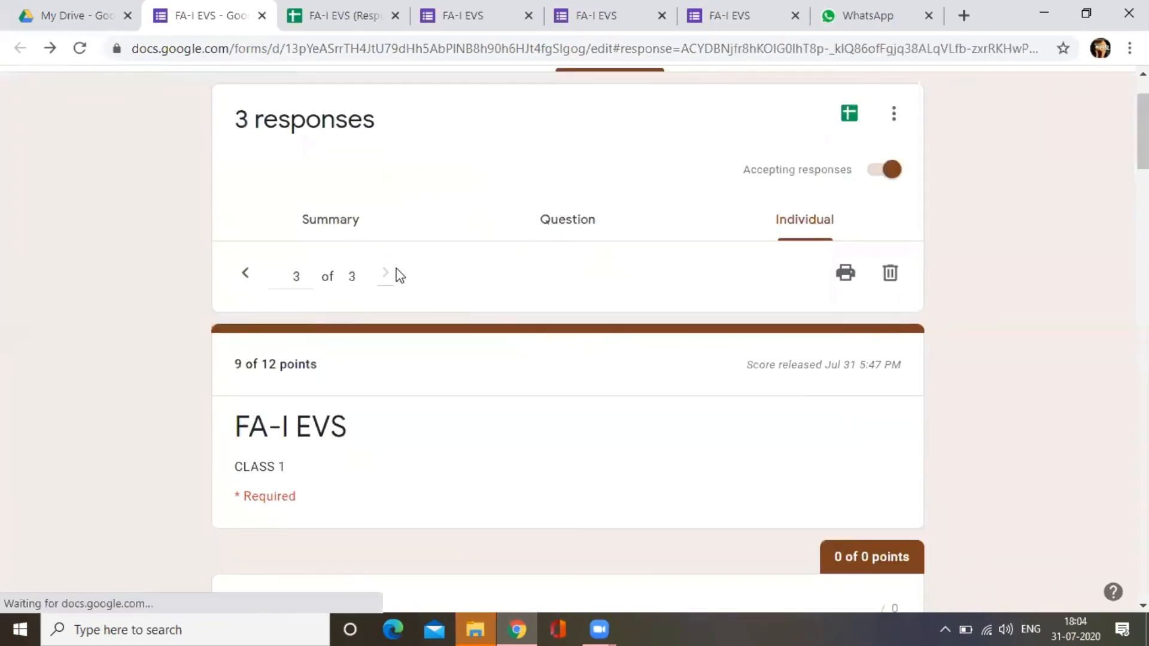
Step: Review the third response's student details and multiple-choice answers, and award 2 points for "What are living thing?"
scroll(401, 288, down, 6)
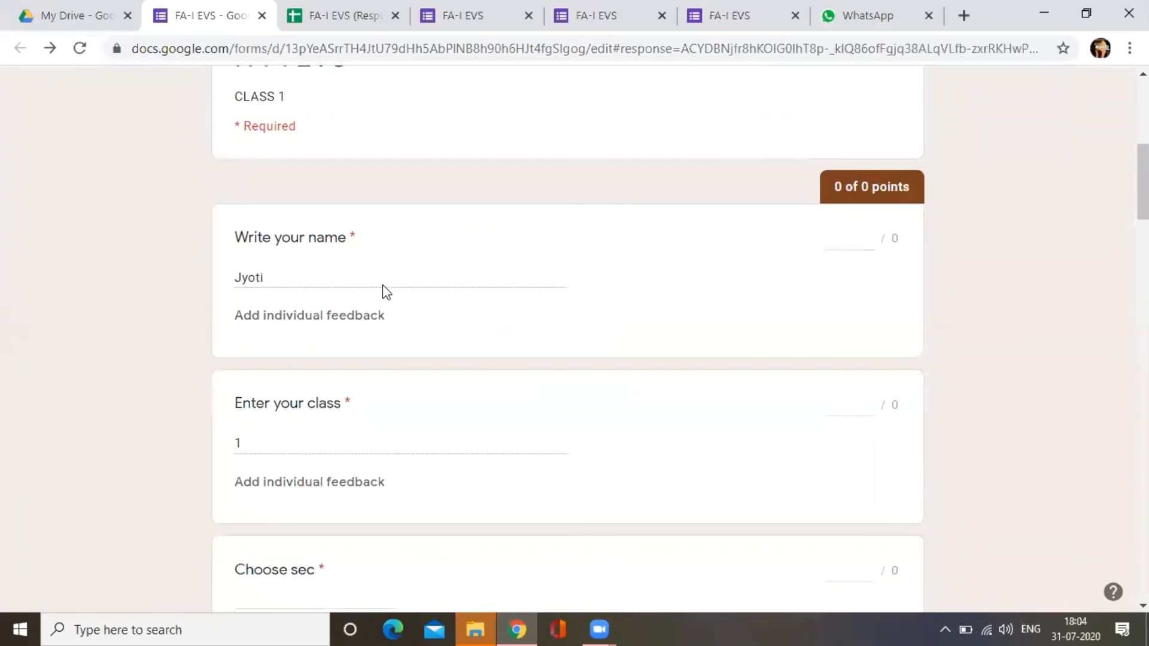
scroll(386, 286, down, 3)
scroll(386, 275, down, 5)
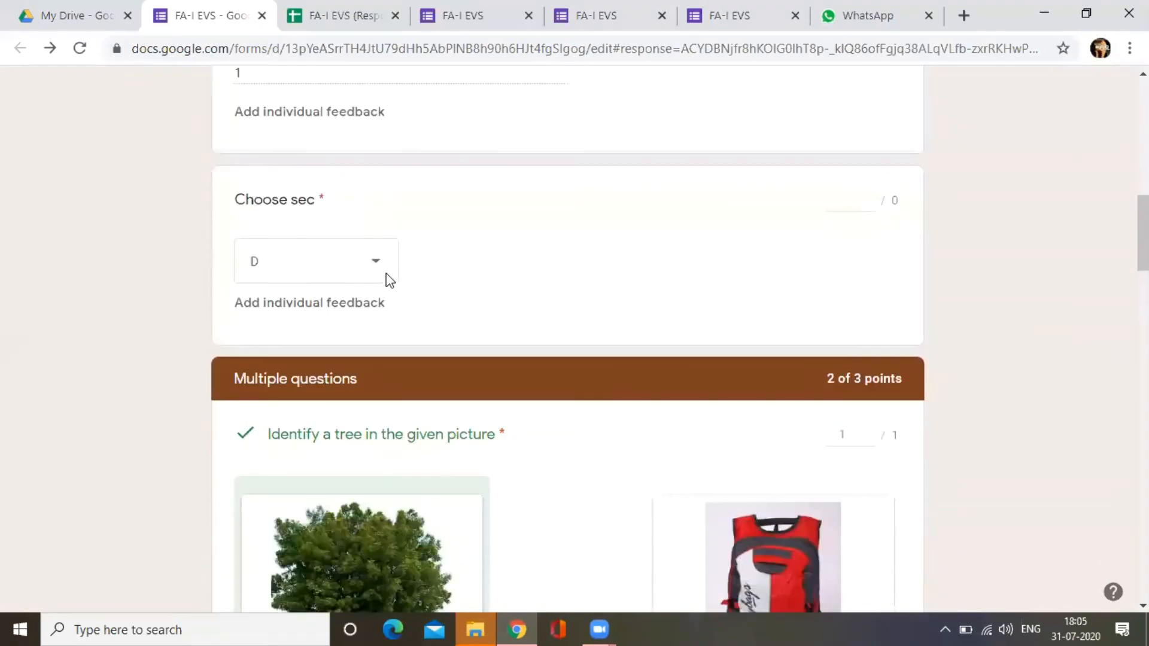
scroll(386, 273, down, 5)
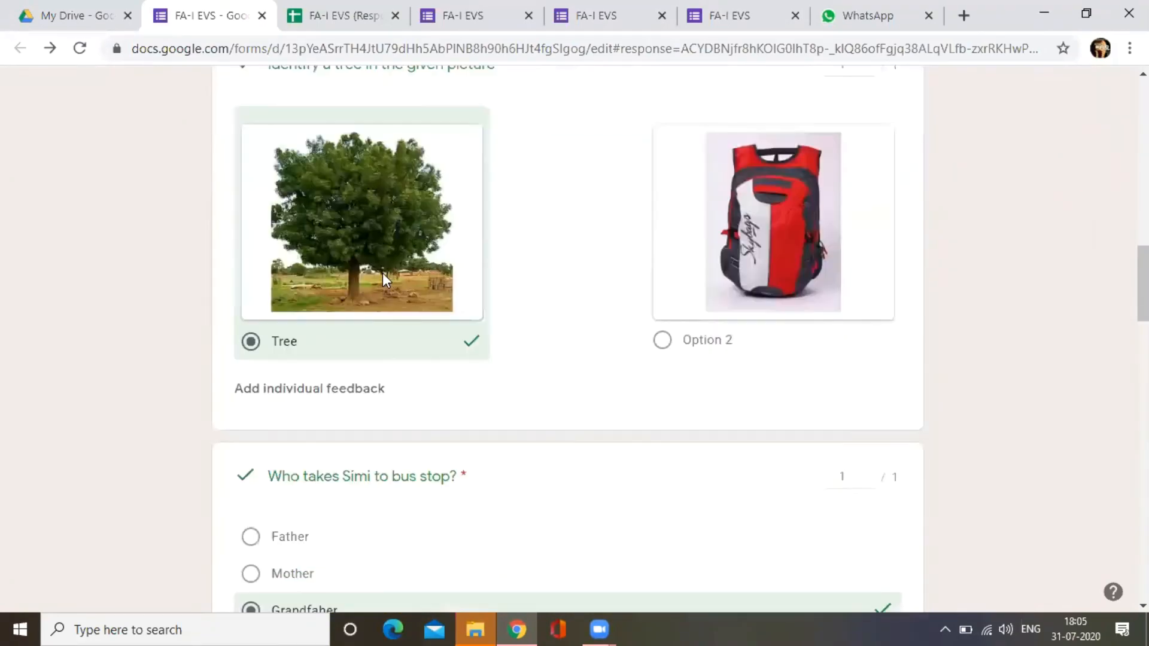
scroll(470, 390, down, 6)
scroll(505, 284, down, 7)
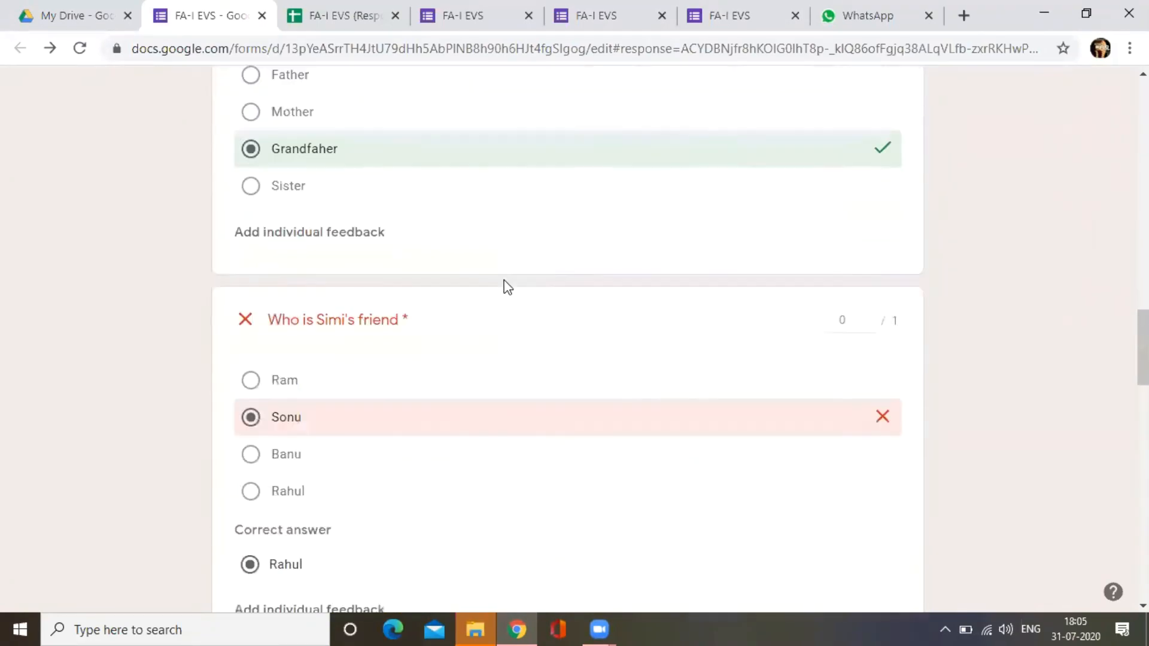
scroll(455, 310, down, 2)
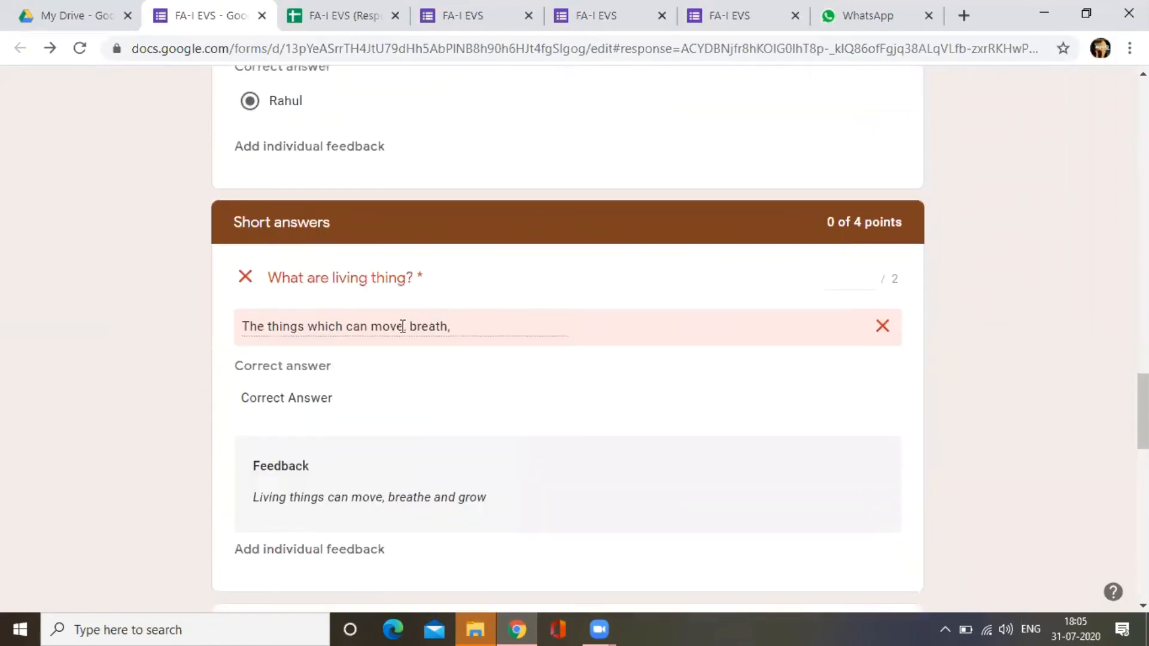
click(857, 285)
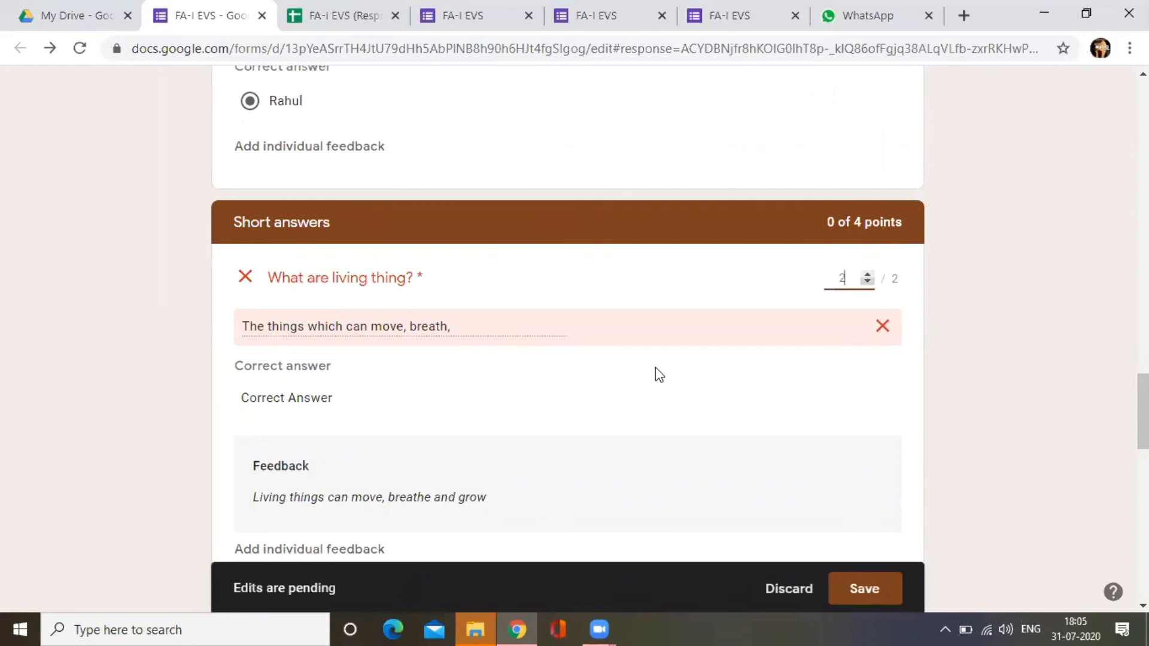
Step: Enter the points for the third response's answer to "What are non-living things?"
scroll(590, 353, down, 4)
scroll(590, 351, down, 2)
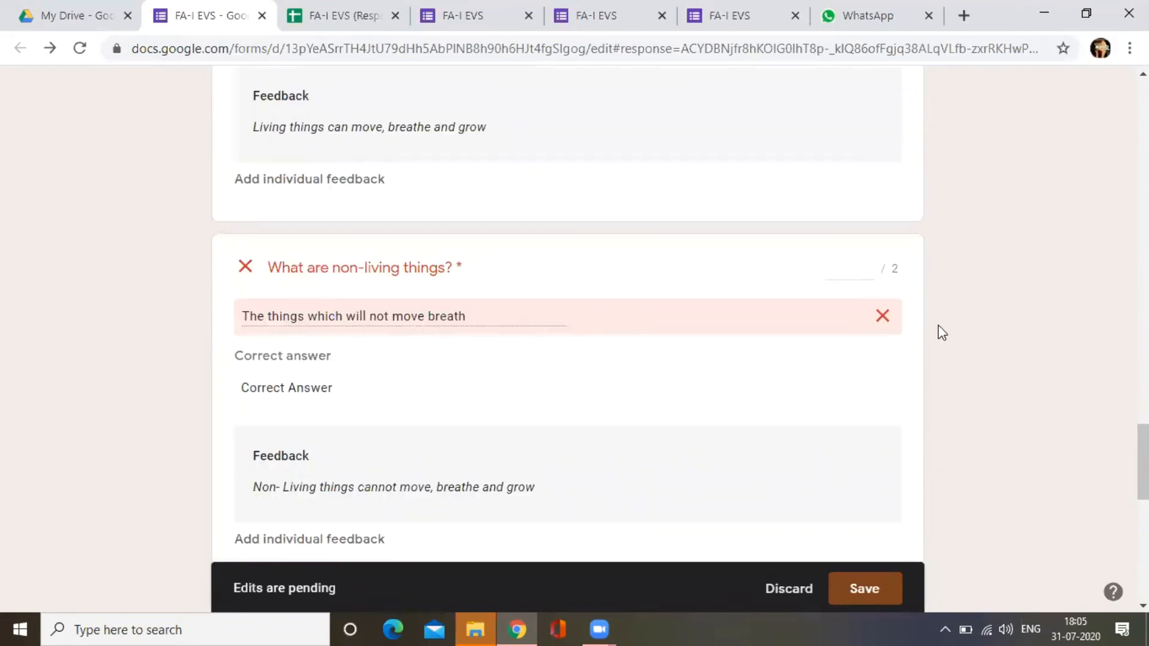
click(856, 264)
Step: Examine the image uploaded in the third response's Drawing section, open its file in Google Drive and close it again
scroll(753, 292, up, 4)
scroll(752, 292, down, 13)
scroll(753, 288, up, 2)
scroll(753, 289, down, 2)
scroll(754, 287, down, 4)
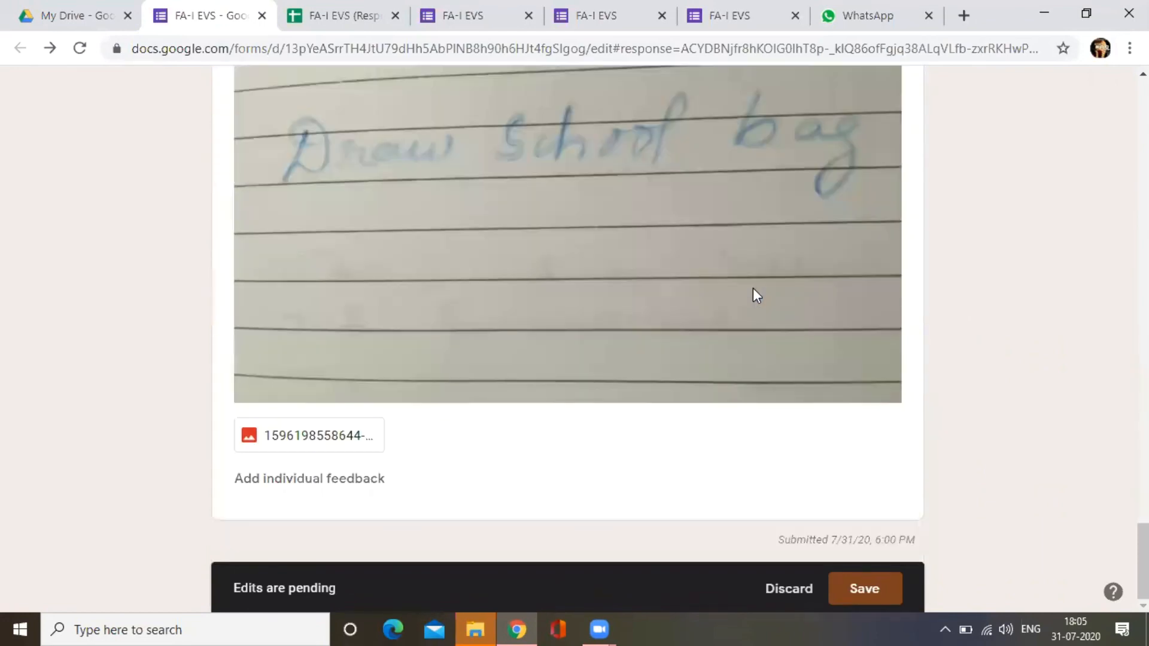
click(353, 440)
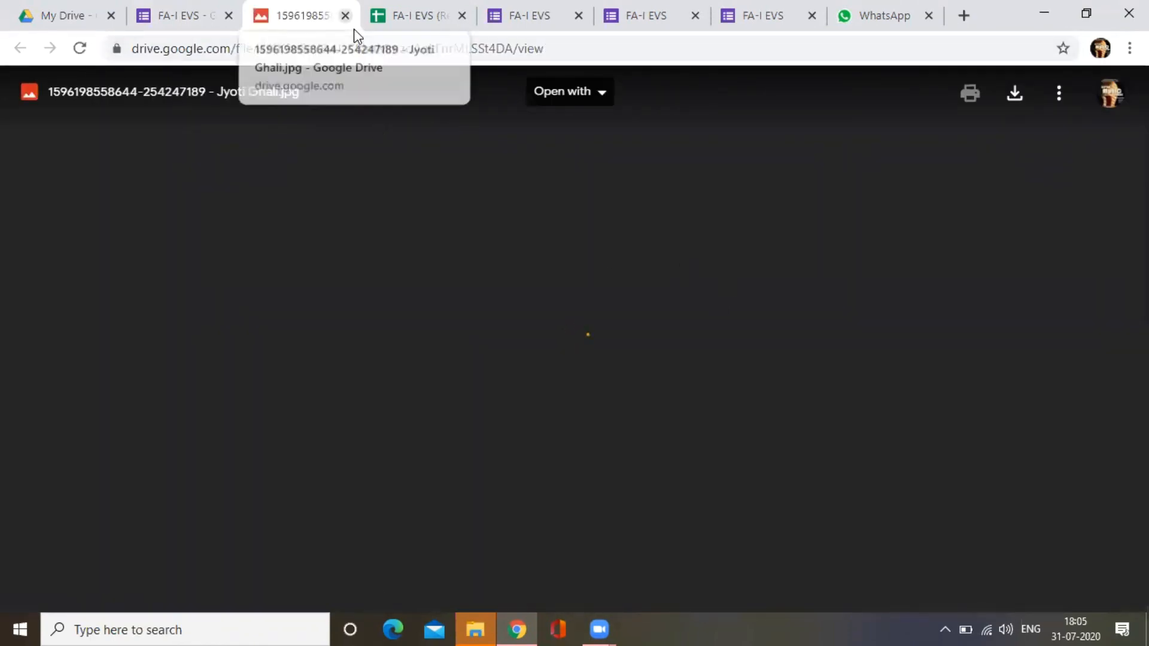
click(346, 15)
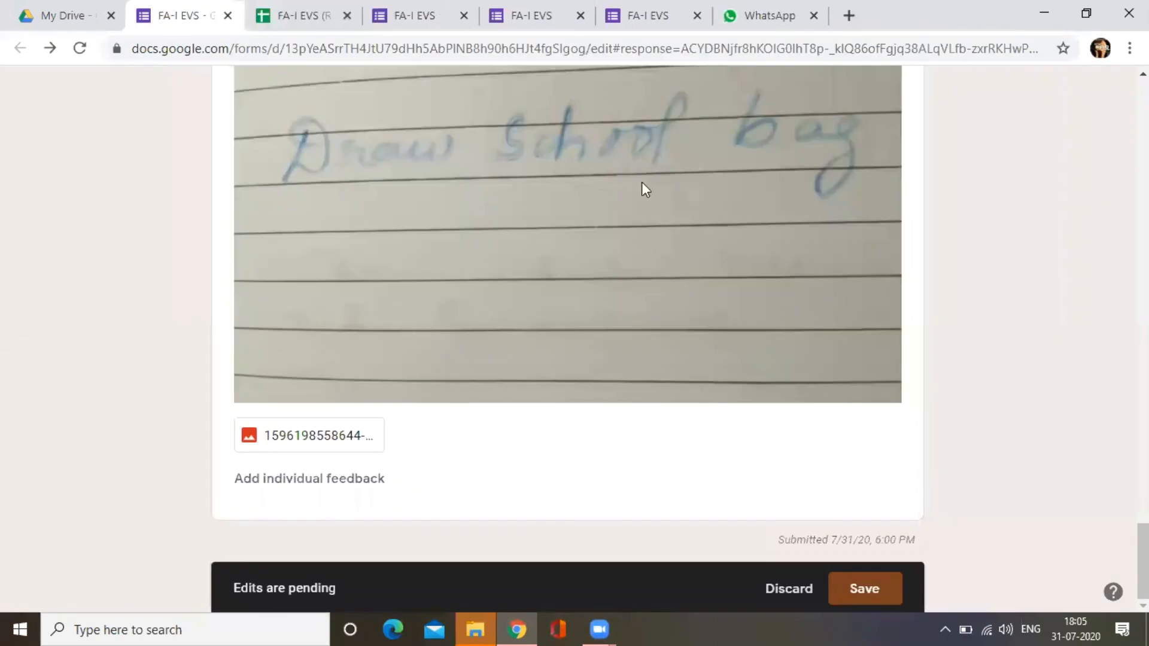
Step: Enter the points for the third response's Drawing question and save the grading edits
scroll(554, 344, up, 6)
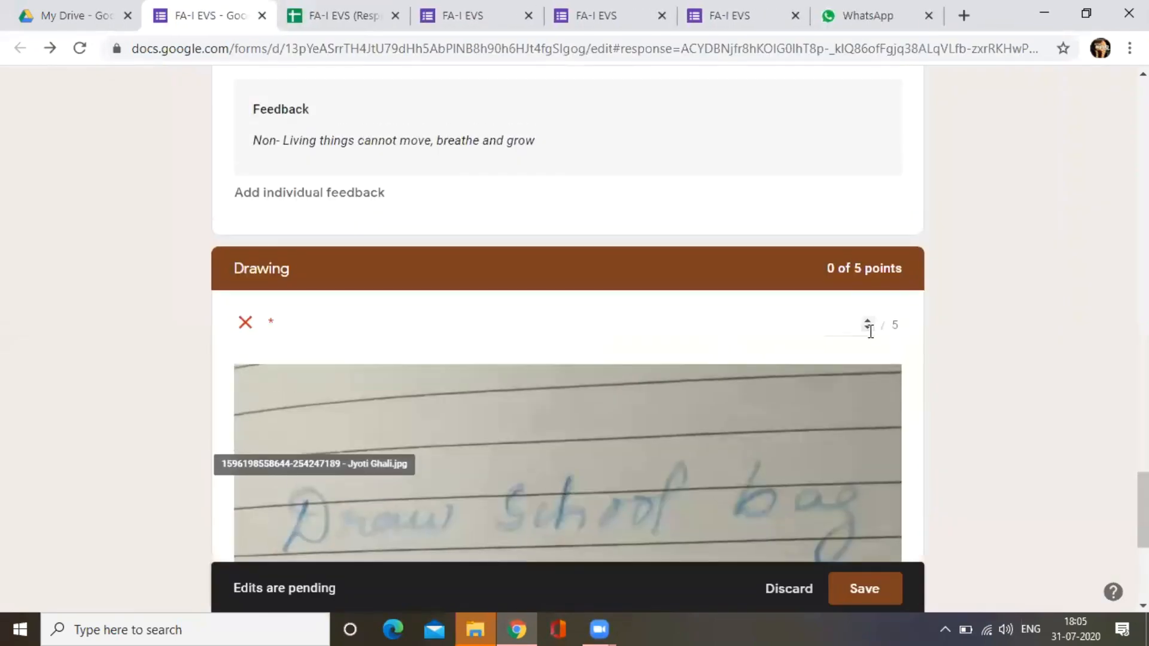
click(867, 322)
scroll(417, 328, down, 6)
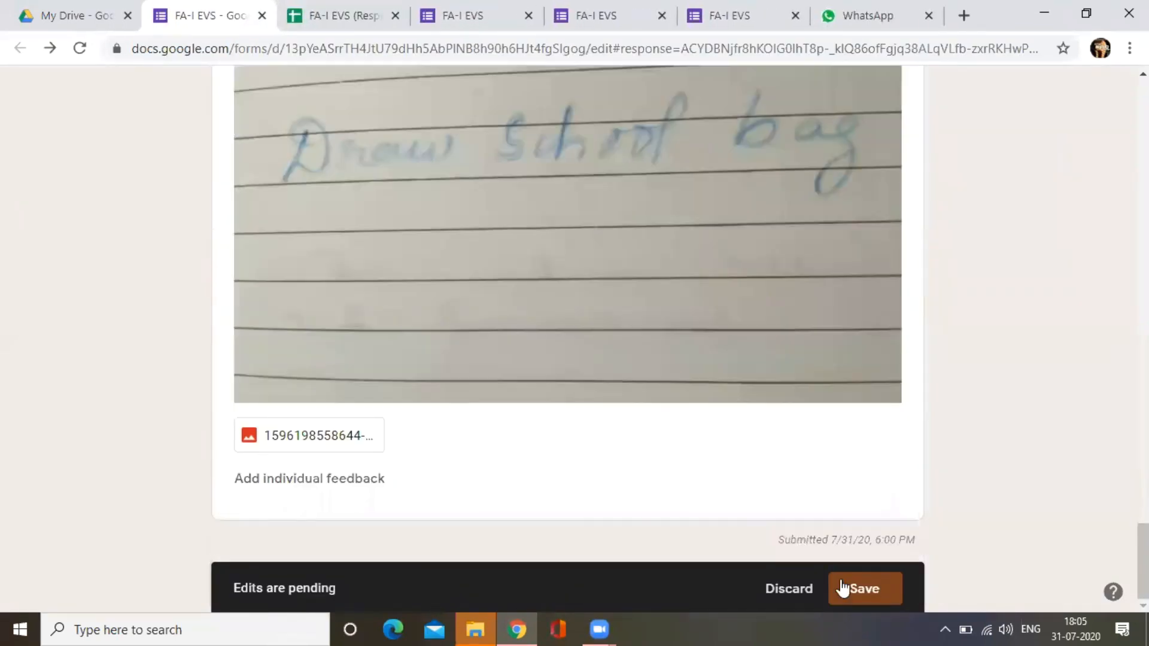
click(863, 593)
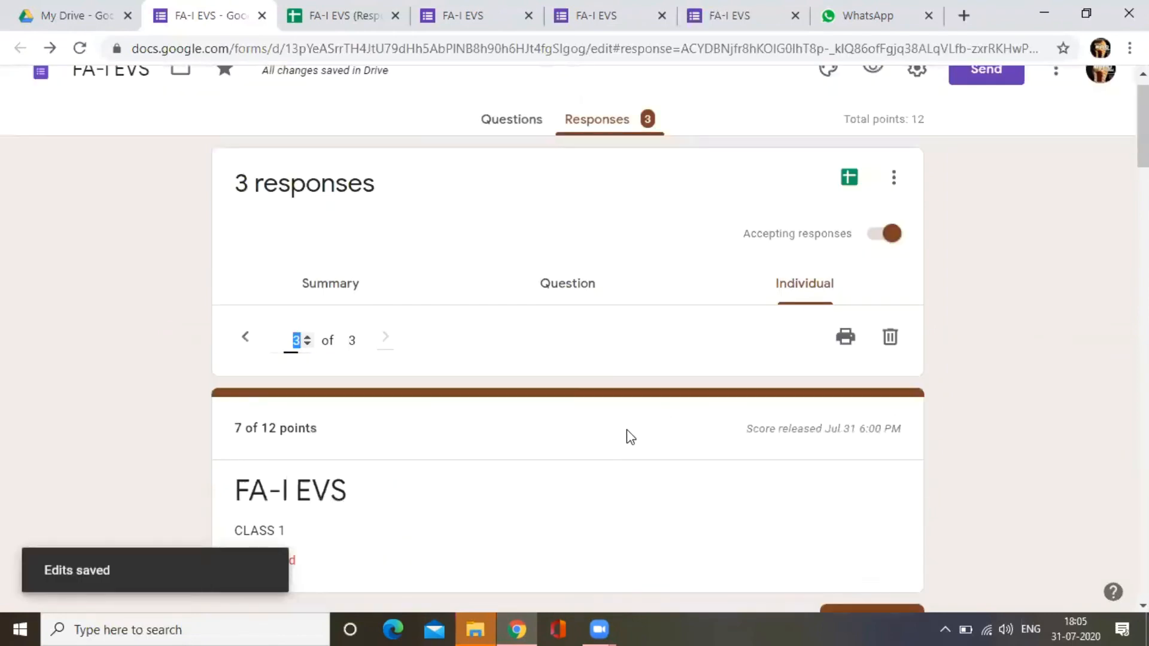
Step: Switch to the FA-I EVS (Responses) spreadsheet and check the third student's score in row 4
click(333, 18)
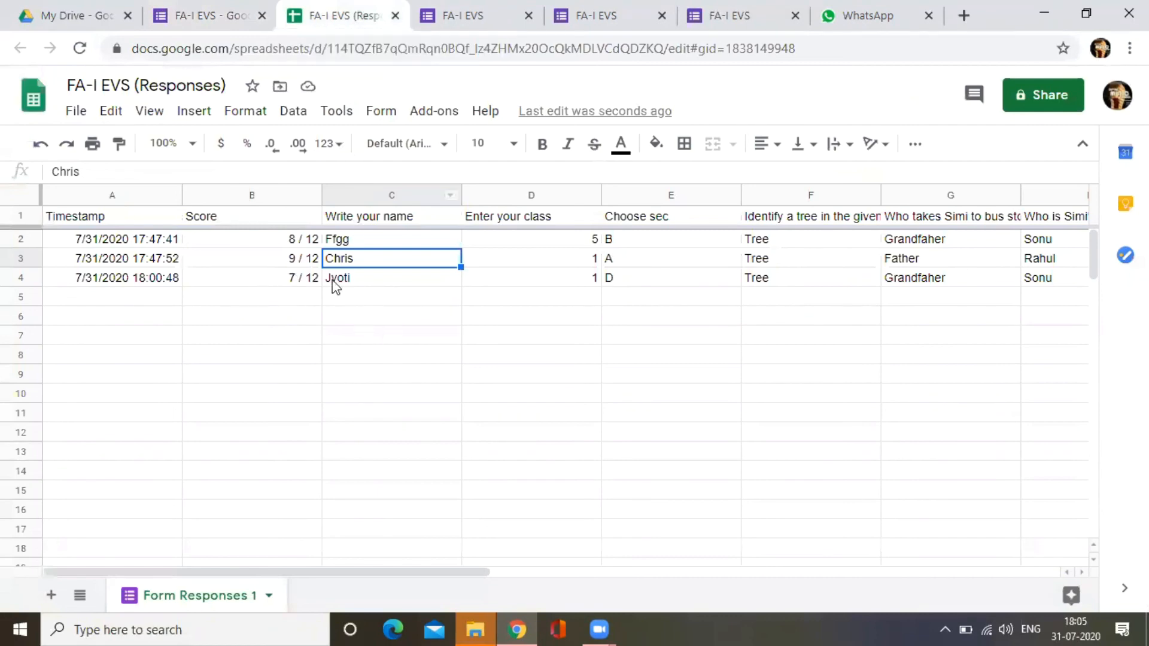
click(353, 282)
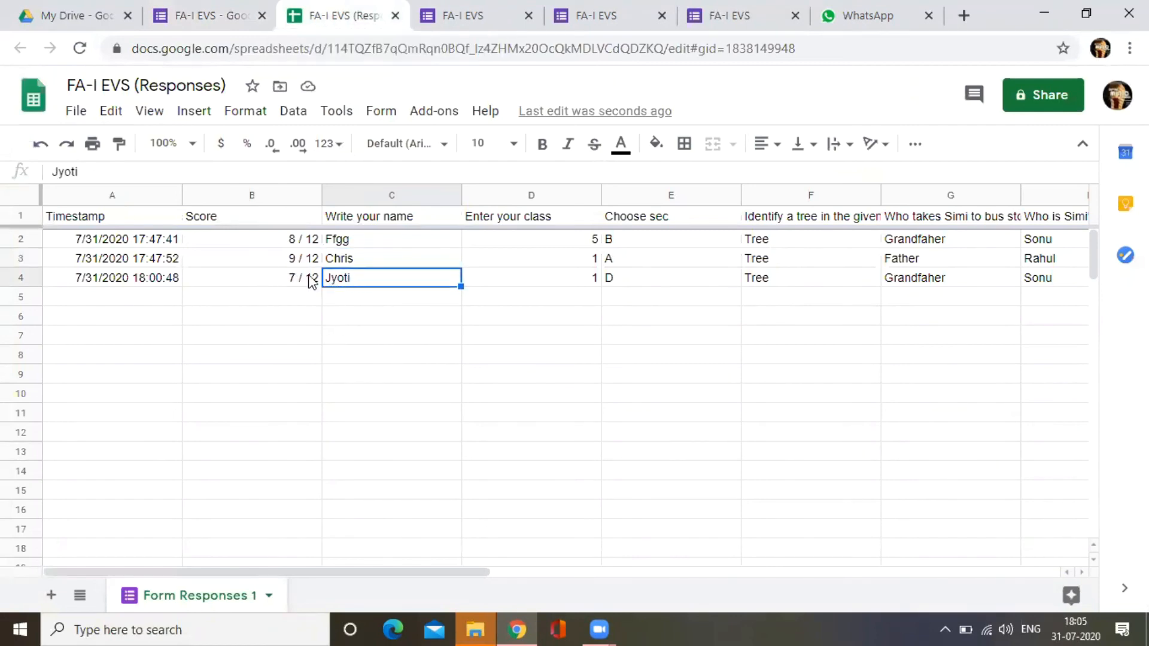